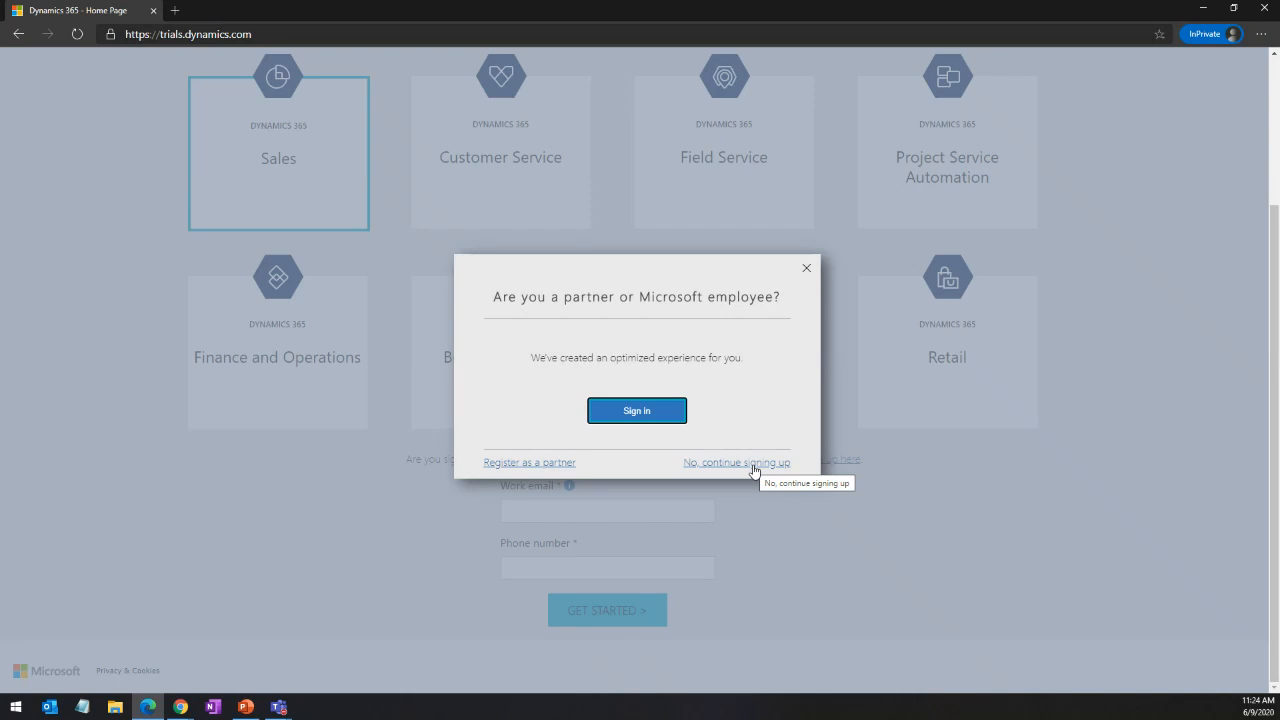
# Continue without partner sign-in and submit the saved work email from autofill.
pyautogui.click(737, 463)
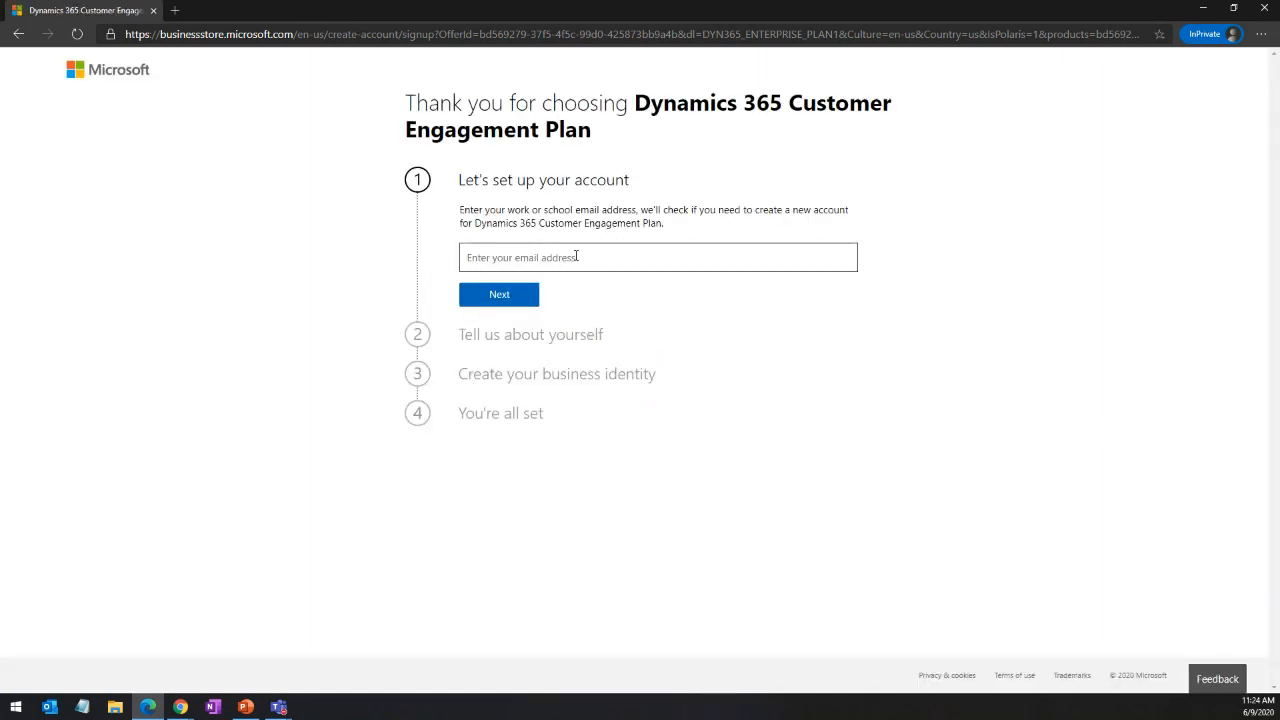
pyautogui.click(576, 258)
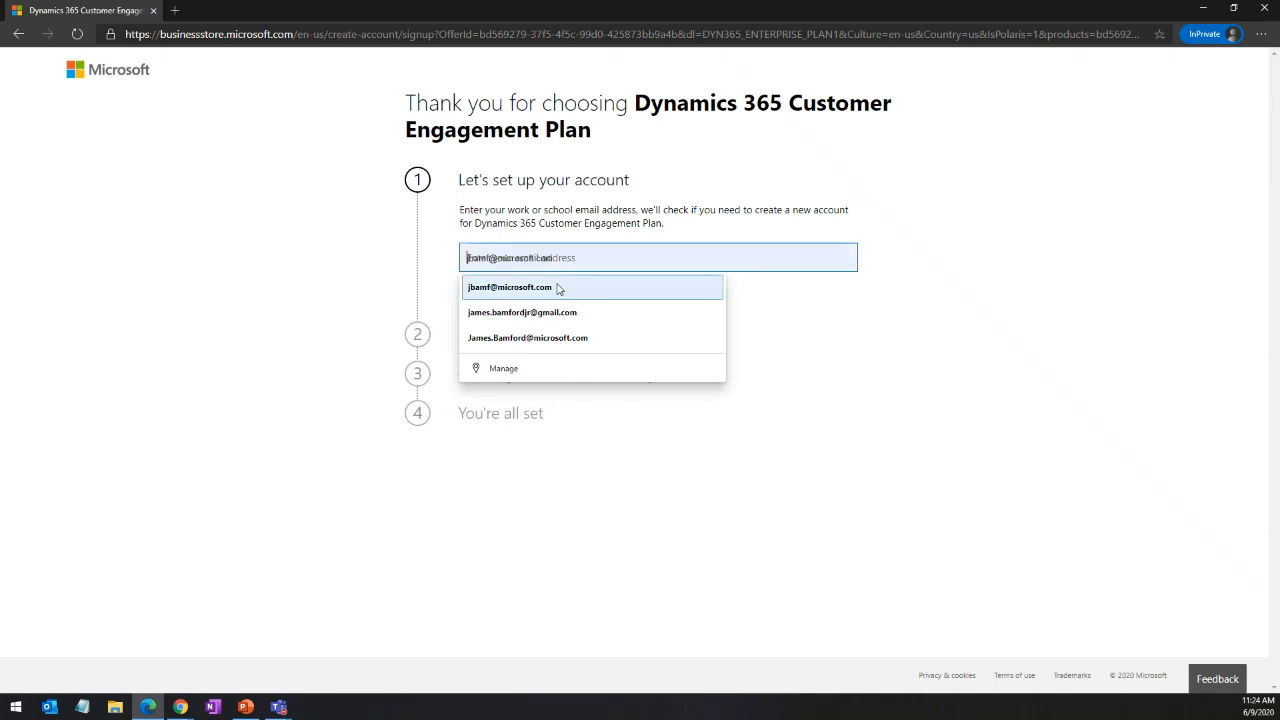
pyautogui.click(557, 289)
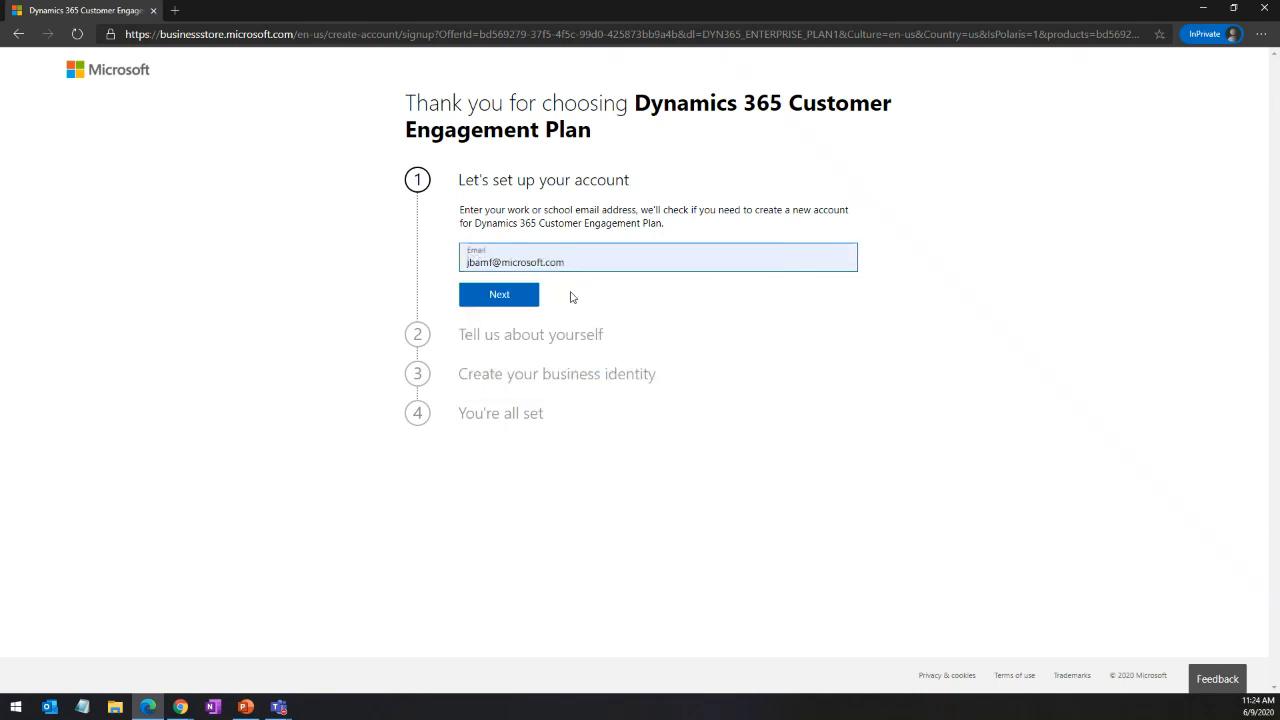
pyautogui.click(510, 302)
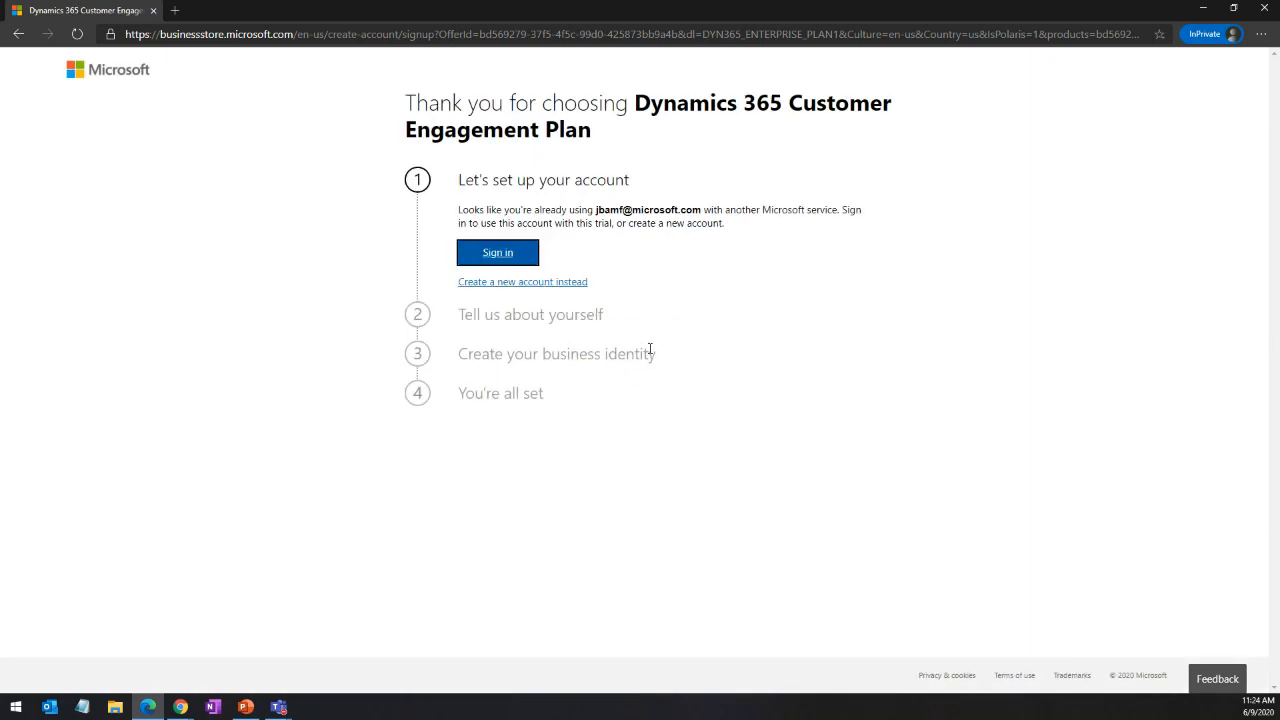
# Choose to create a new account and autofill the saved name and phone number.
pyautogui.click(553, 288)
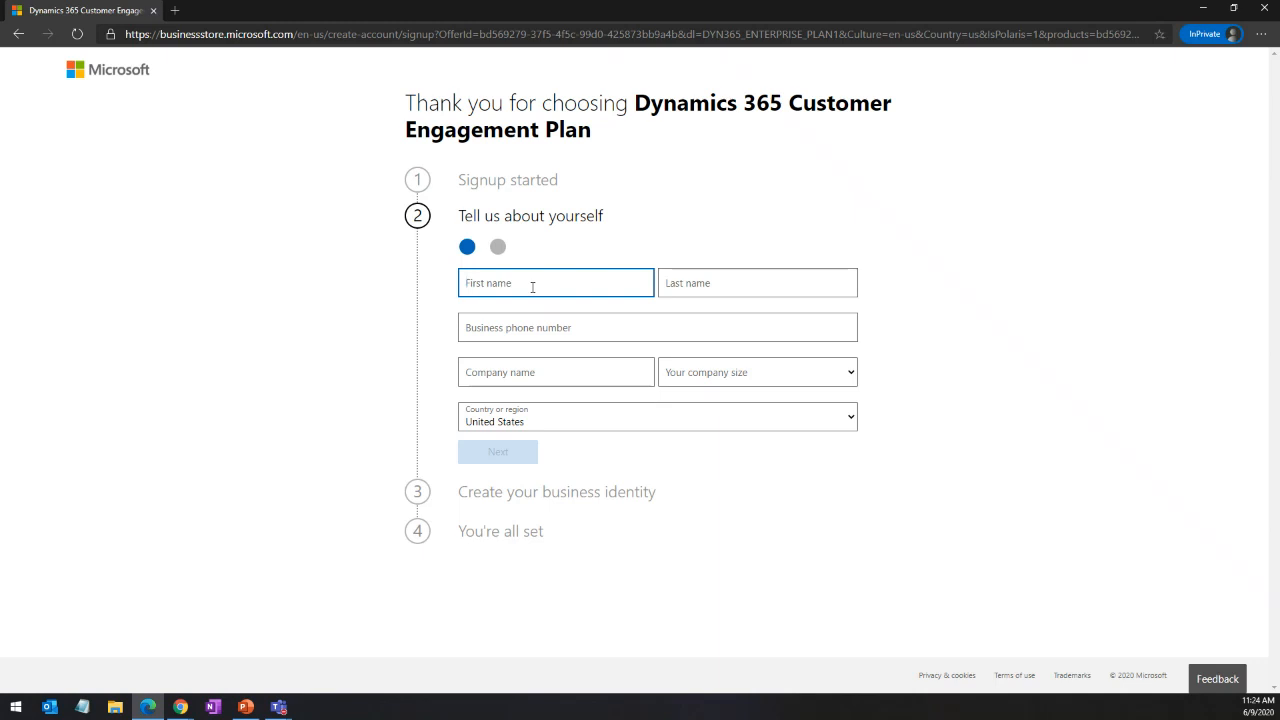
pyautogui.click(532, 288)
pyautogui.click(530, 368)
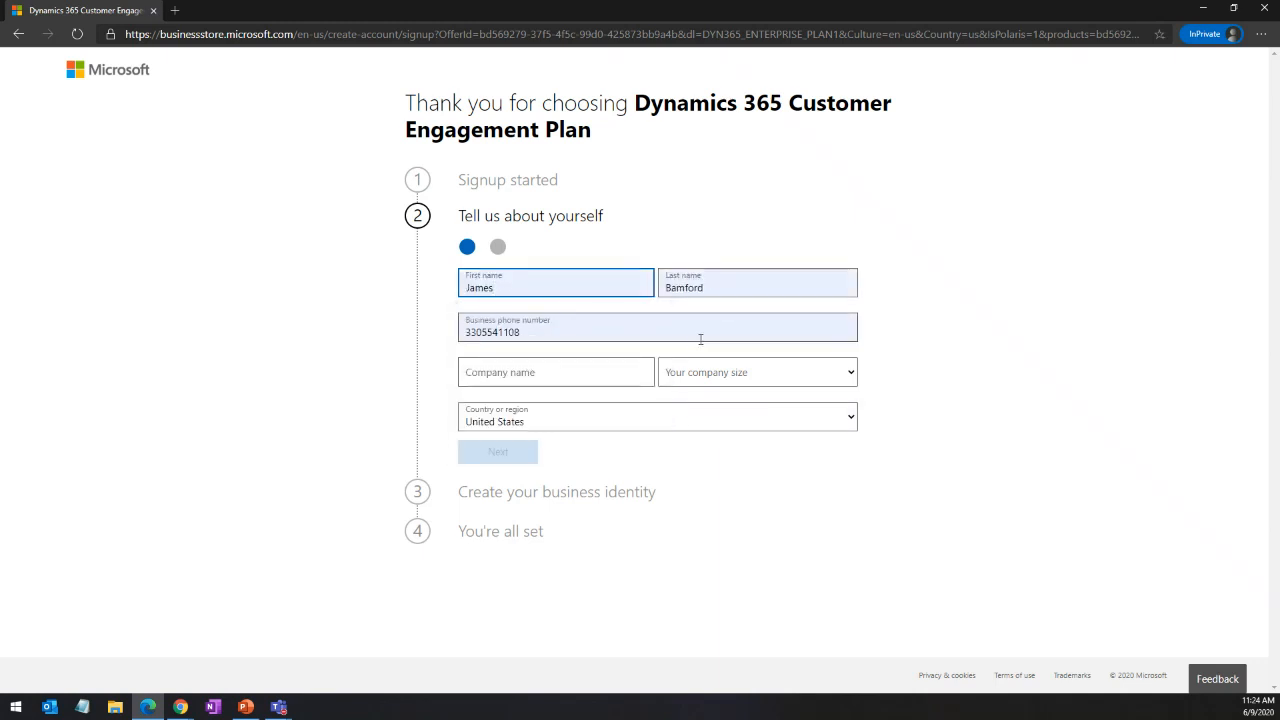
# Enter company name 'Lamna Healthcare Company Dev23', set company size to 1000+ people, and submit.
pyautogui.click(600, 373)
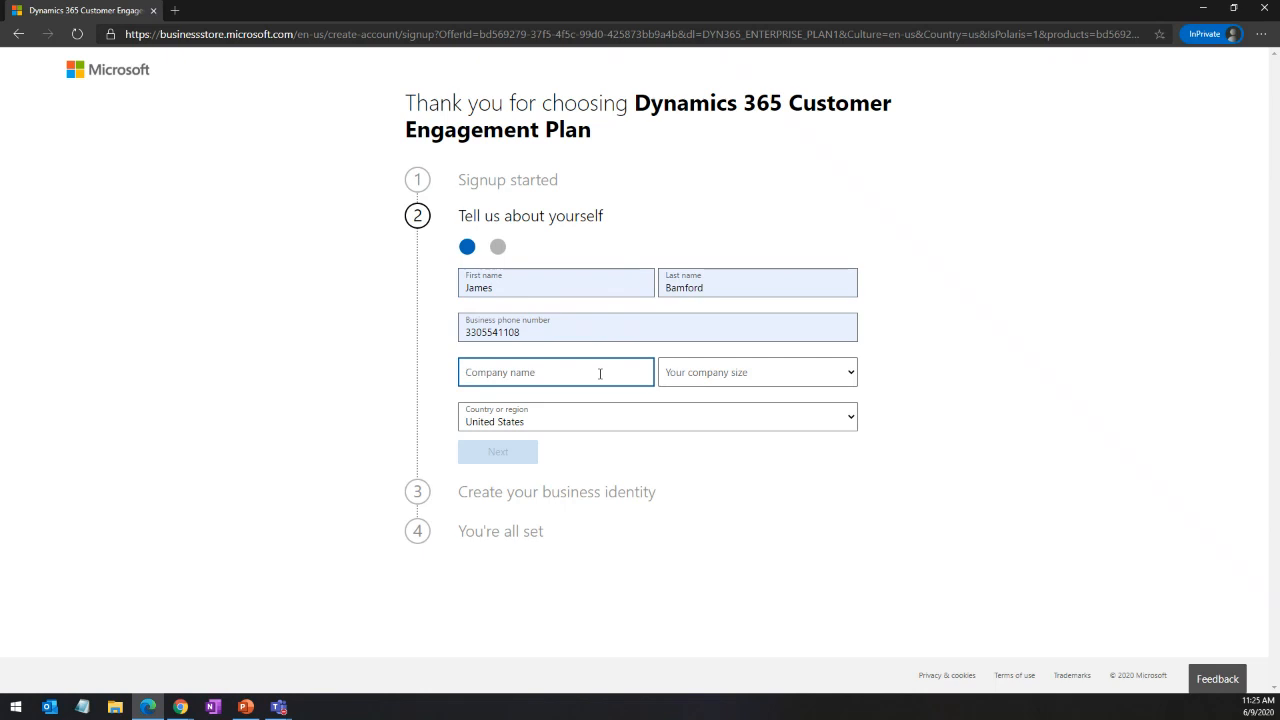
pyautogui.write('Lamna H')
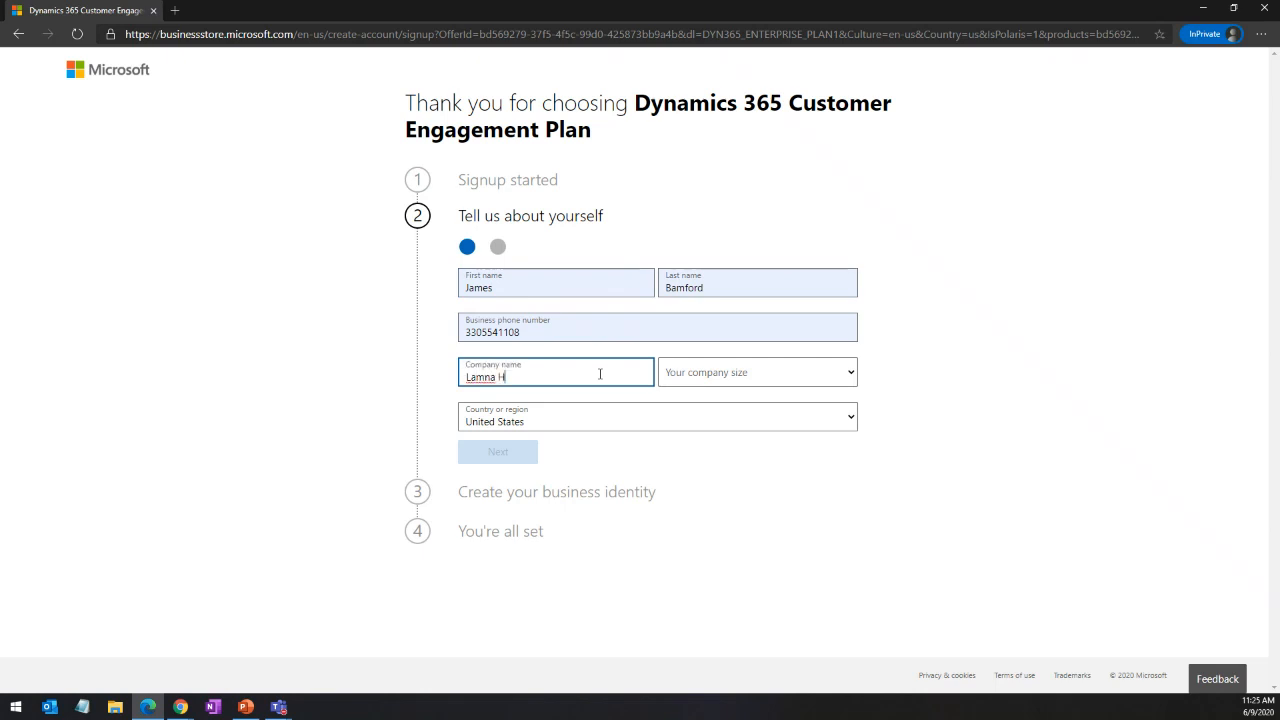
pyautogui.write('ealthcare Company Dev23')
pyautogui.press('Tab')
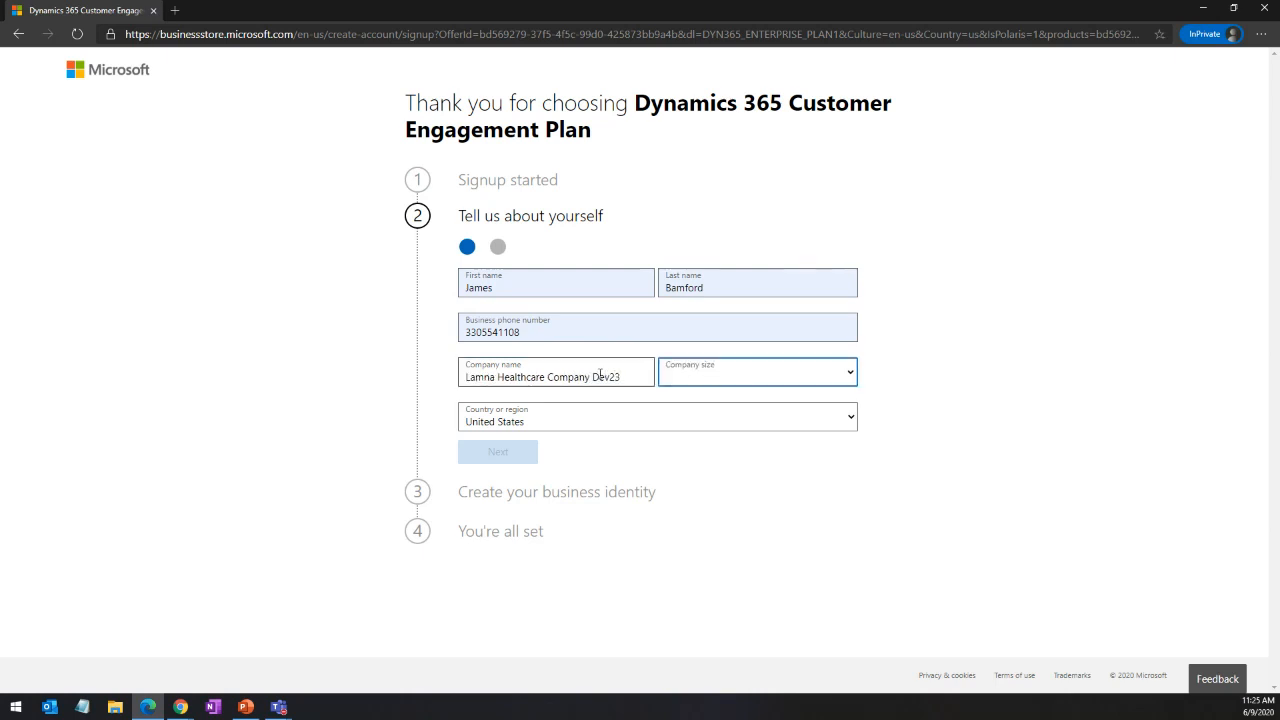
pyautogui.click(789, 372)
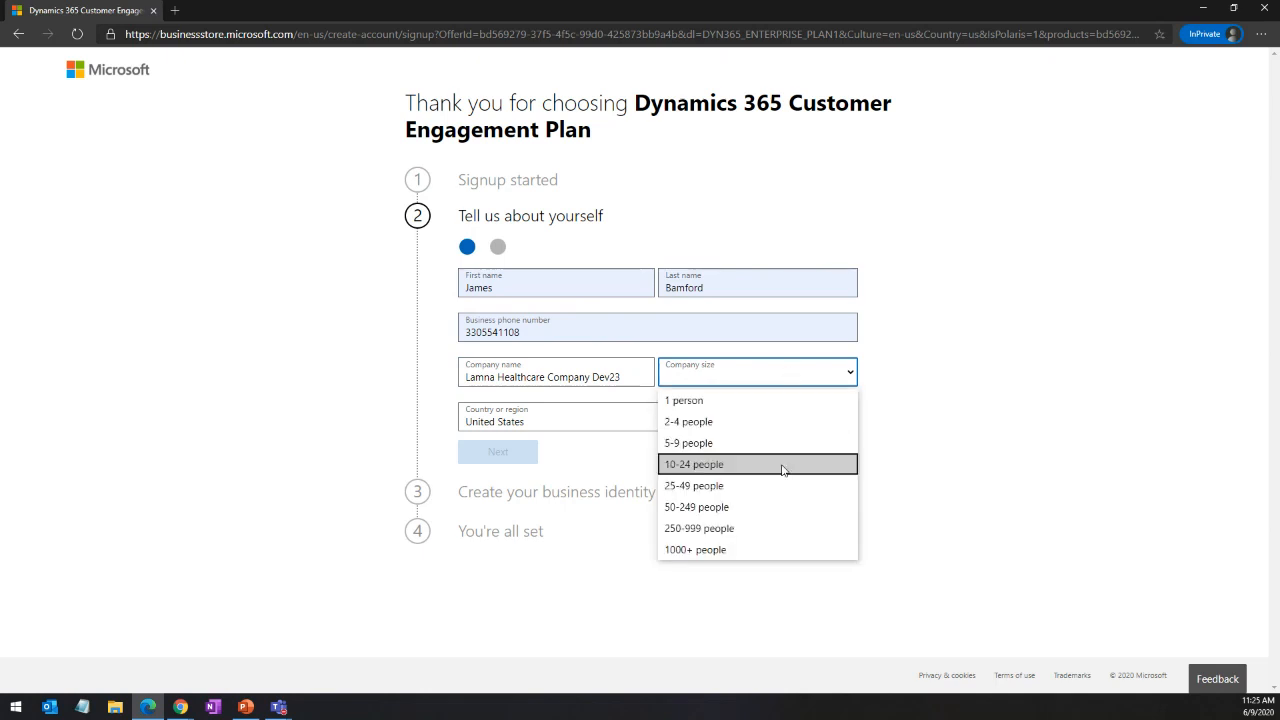
pyautogui.click(743, 542)
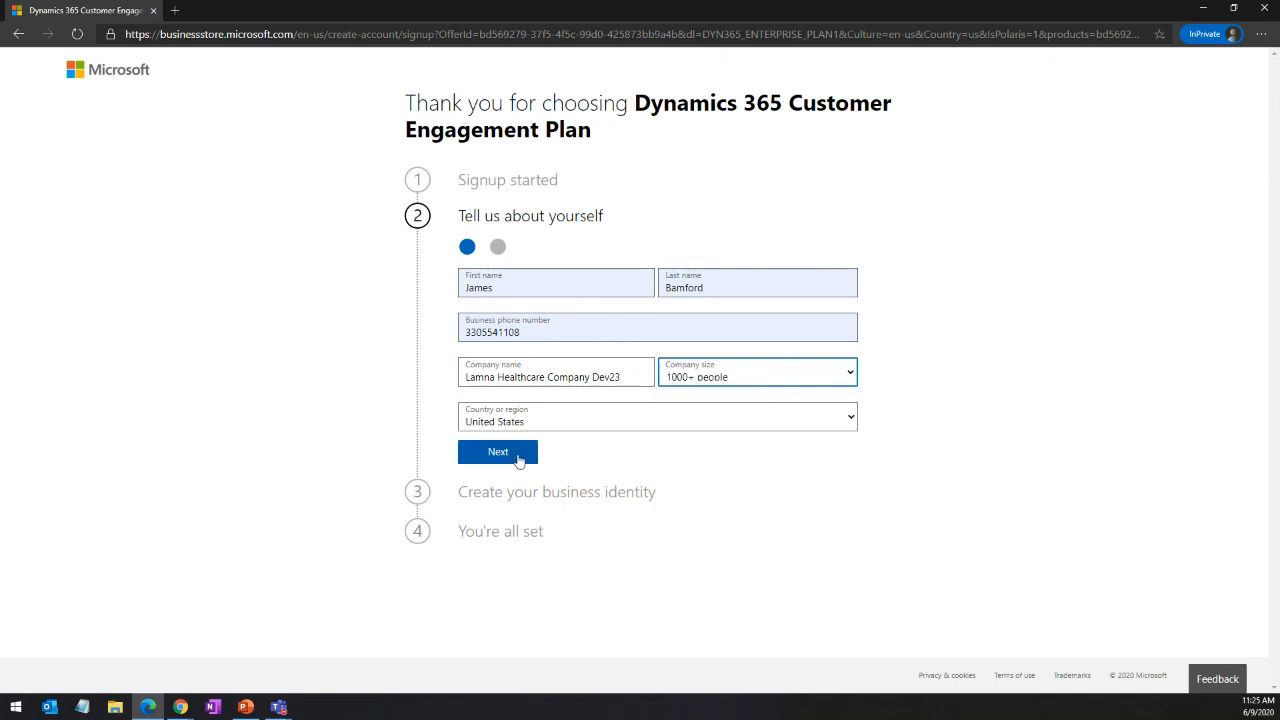
pyautogui.click(519, 458)
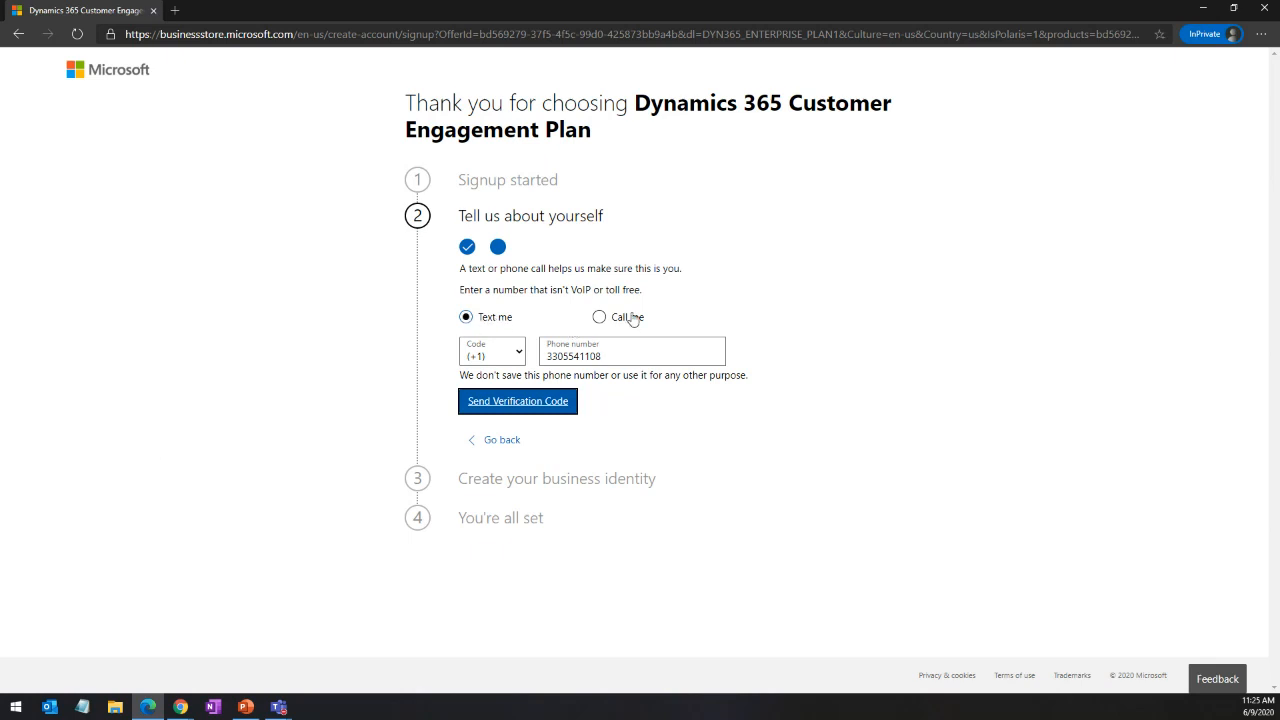
# Send a verification code by text, enter the received code, and verify it.
pyautogui.click(539, 403)
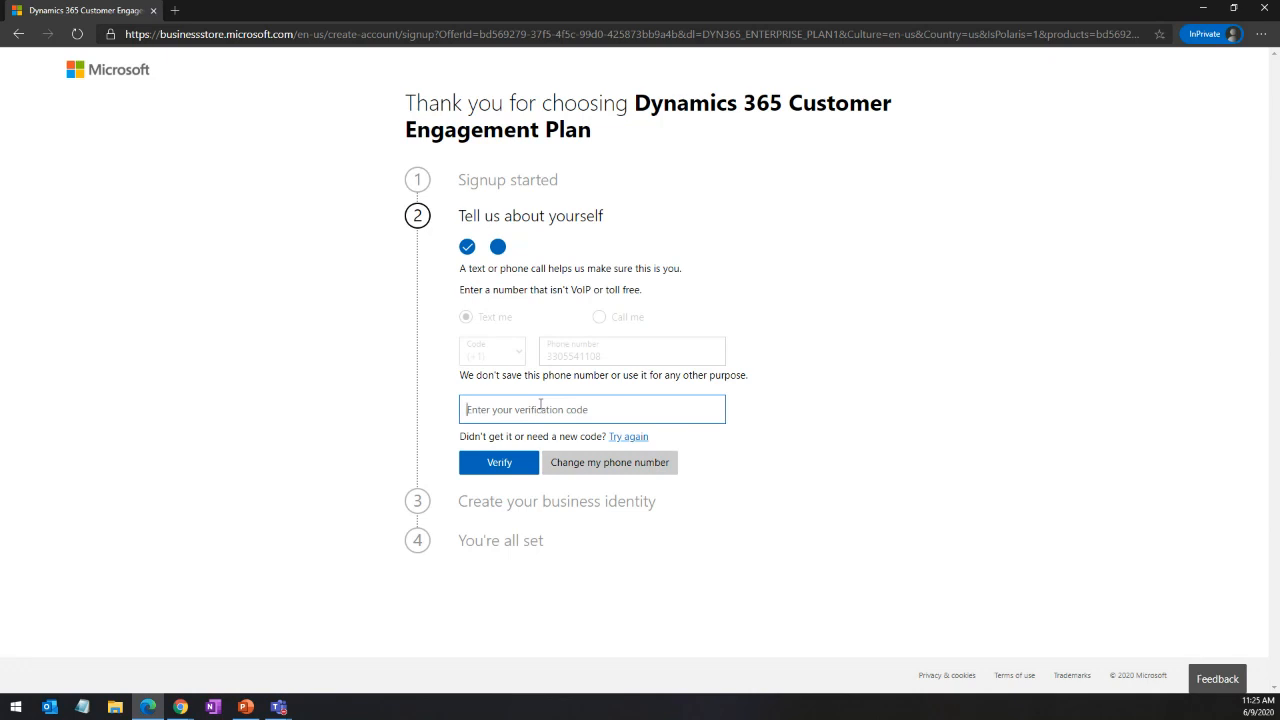
pyautogui.click(540, 404)
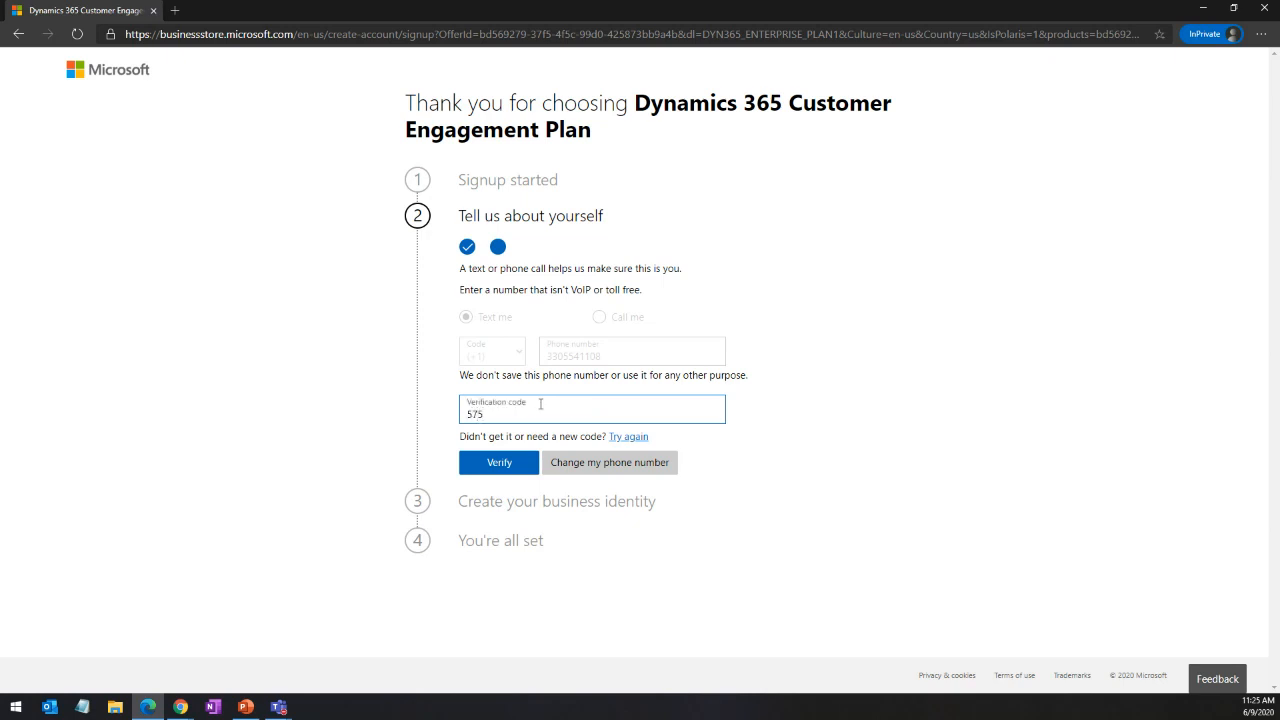
pyautogui.click(500, 472)
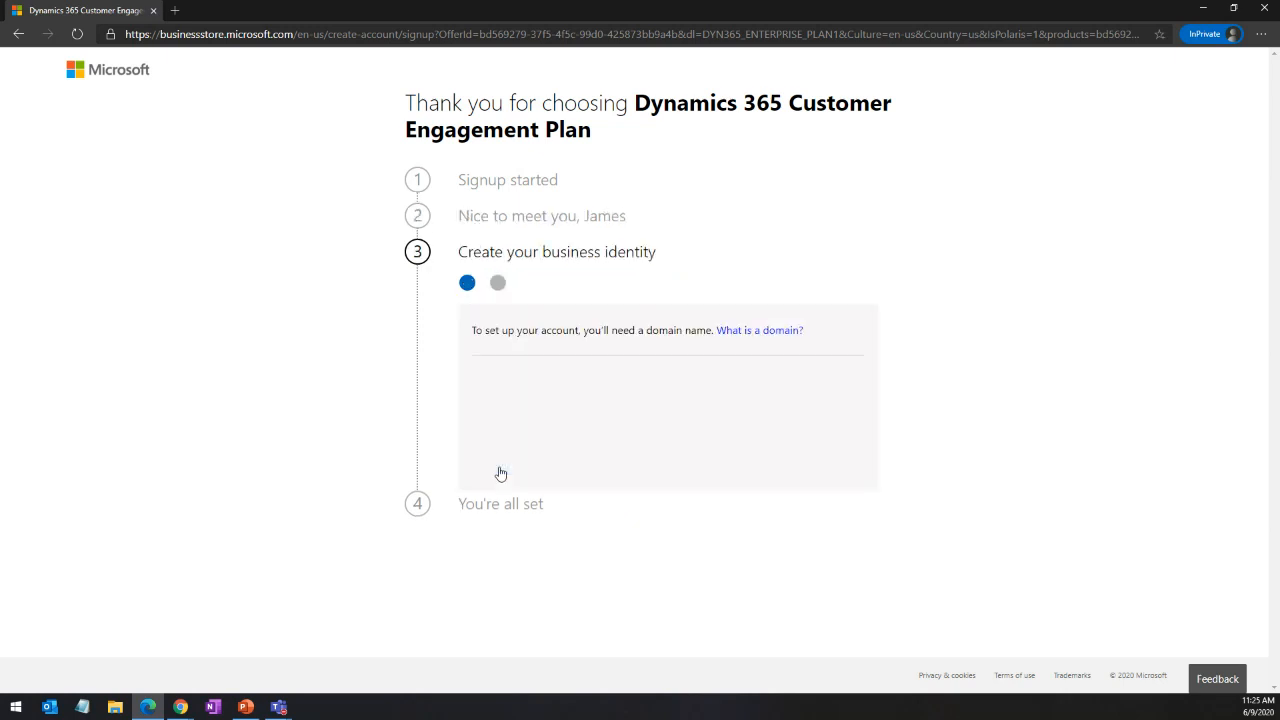
# Enter domain 'LamnaHealthcareCompanyDev23' and confirm LamnaHealthcareCompanyDev23.onmicrosoft.com is available.
pyautogui.click(552, 421)
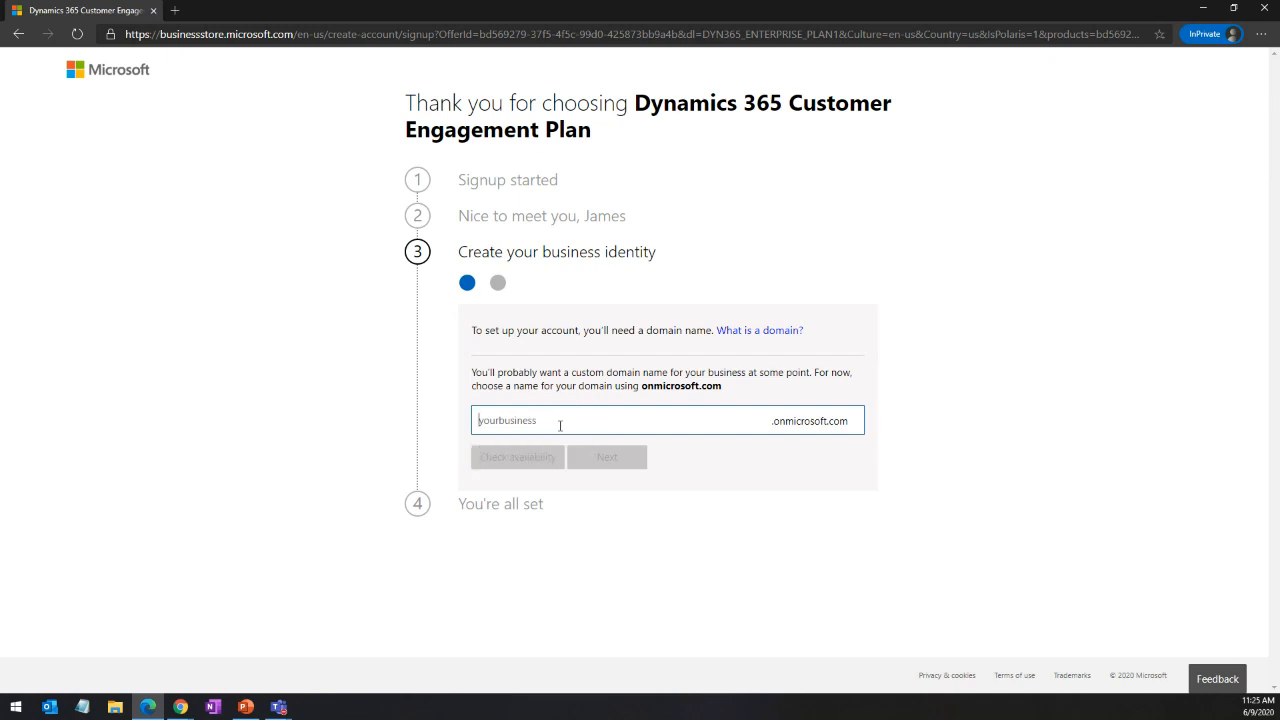
pyautogui.hotkey('alt', 'Tab')
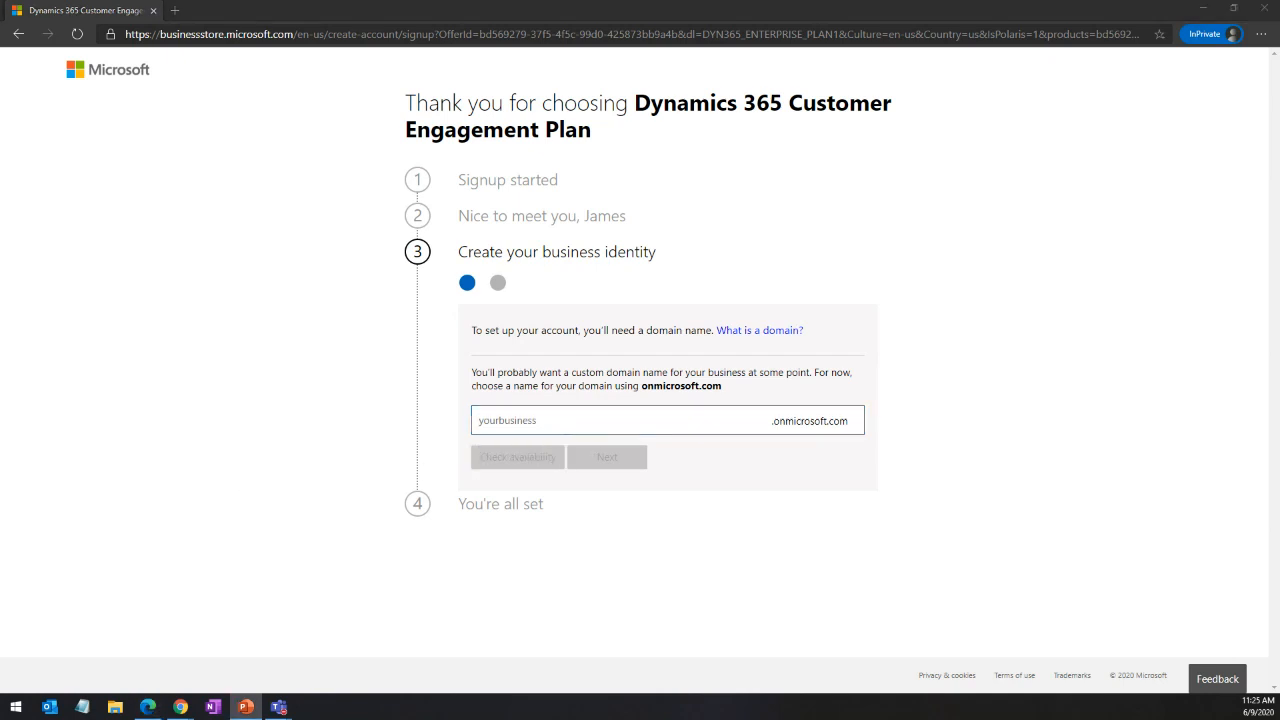
pyautogui.hotkey('alt', 'Tab')
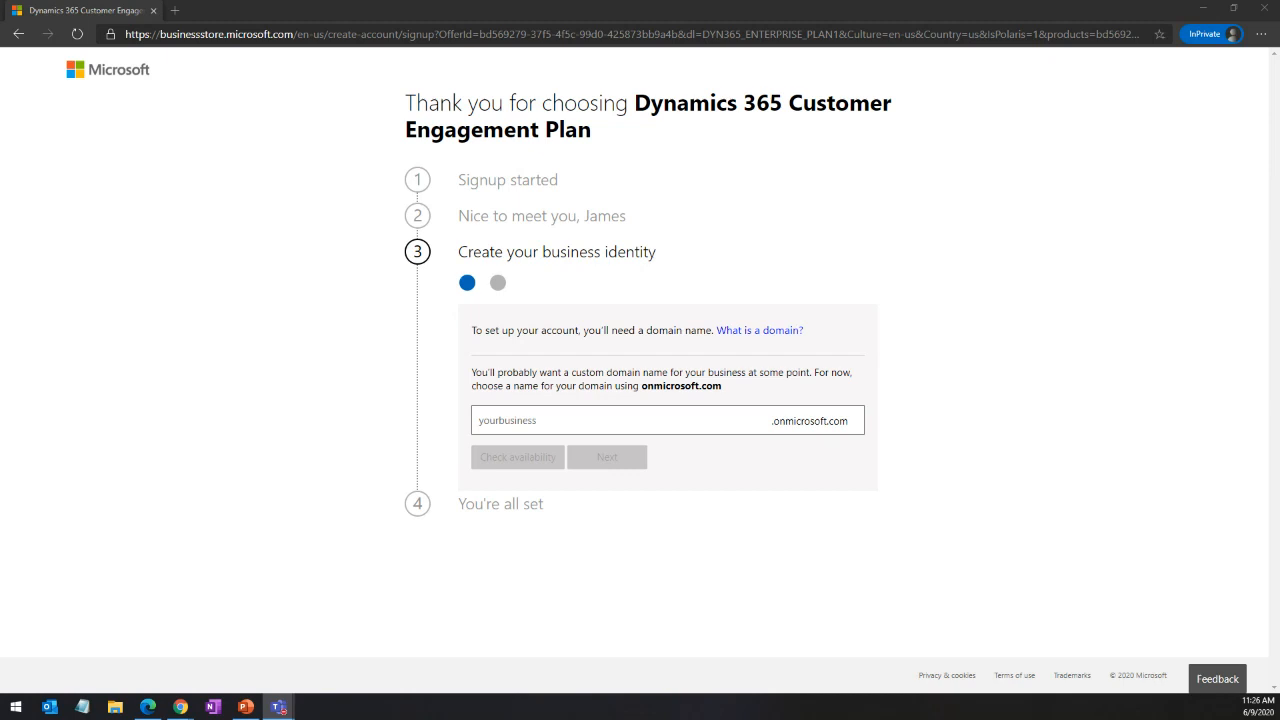
pyautogui.click(594, 425)
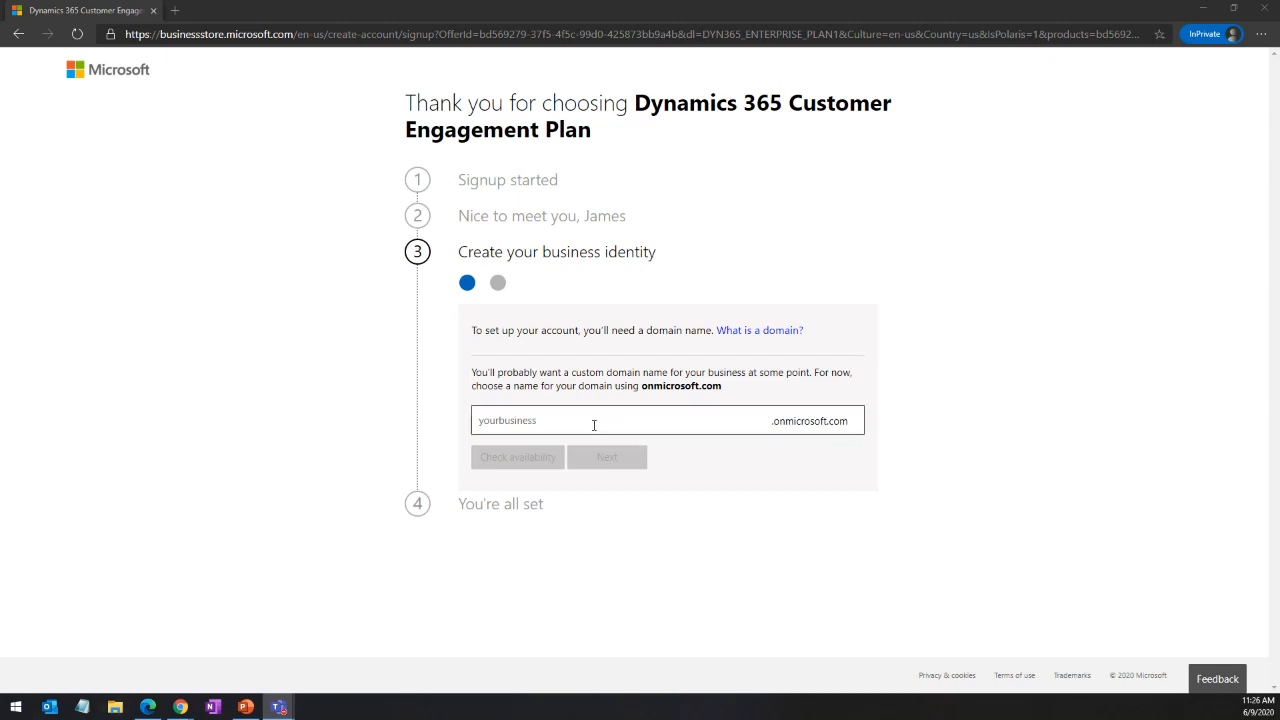
pyautogui.write('Lamn')
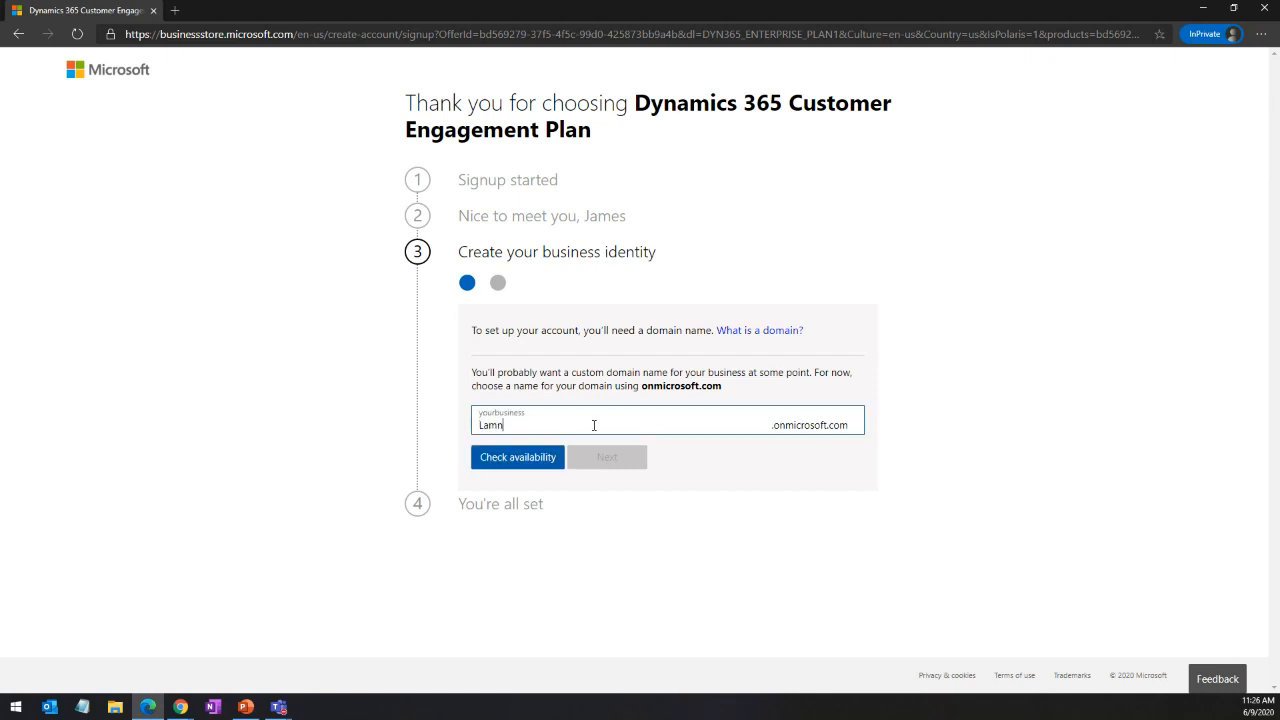
pyautogui.write('aHealthcva')
pyautogui.press('BackSpace')
pyautogui.press('BackSpace')
pyautogui.press('BackSpace')
pyautogui.write('care')
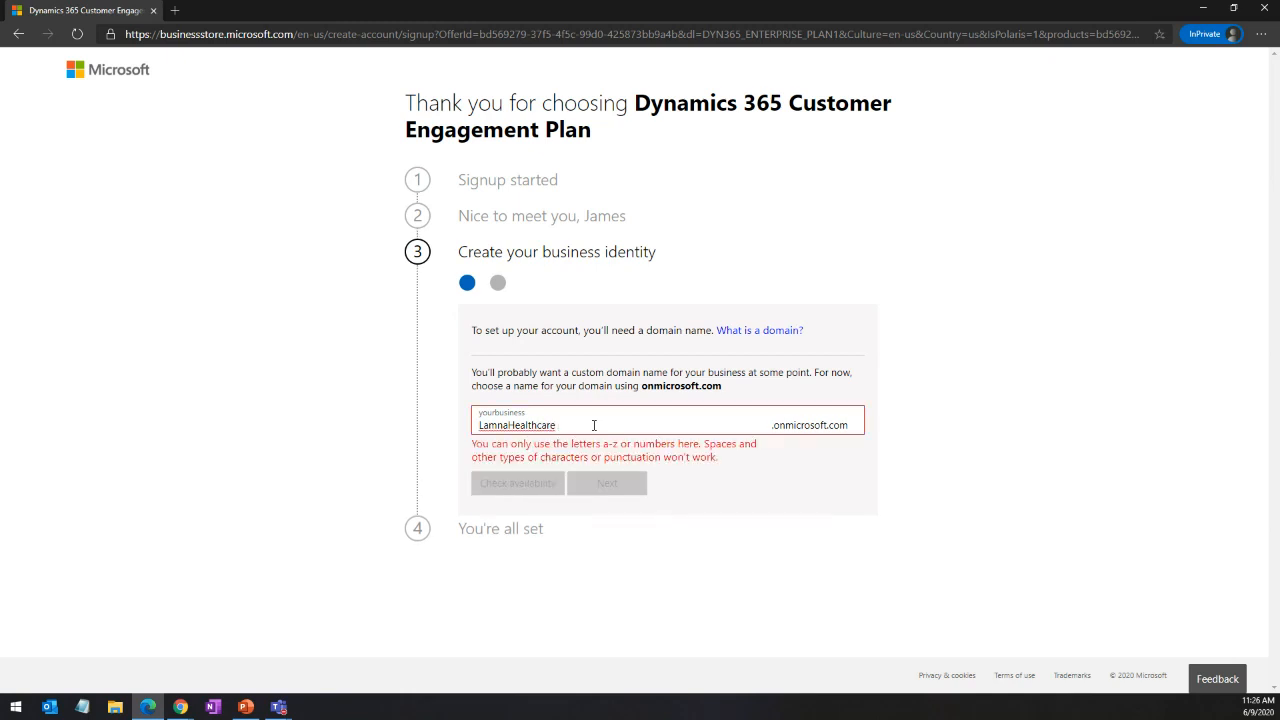
pyautogui.press('BackSpace')
pyautogui.write('Company')
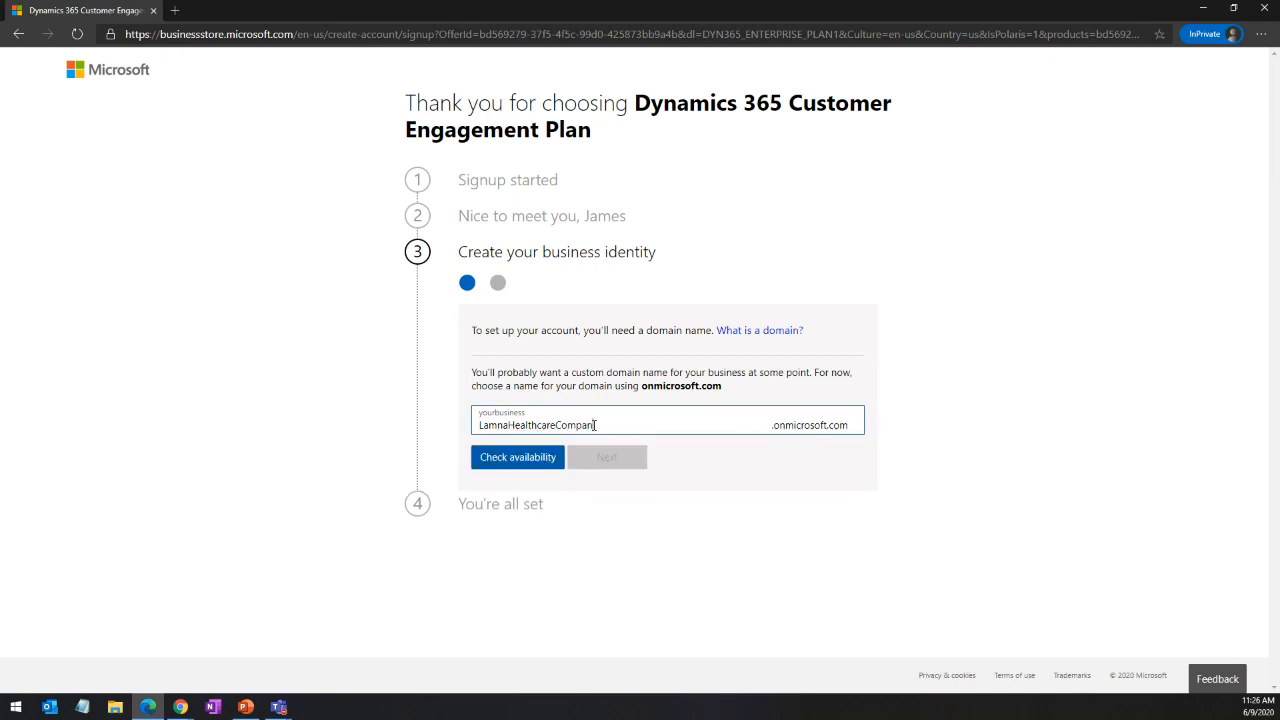
pyautogui.write('Dev23')
pyautogui.click(516, 466)
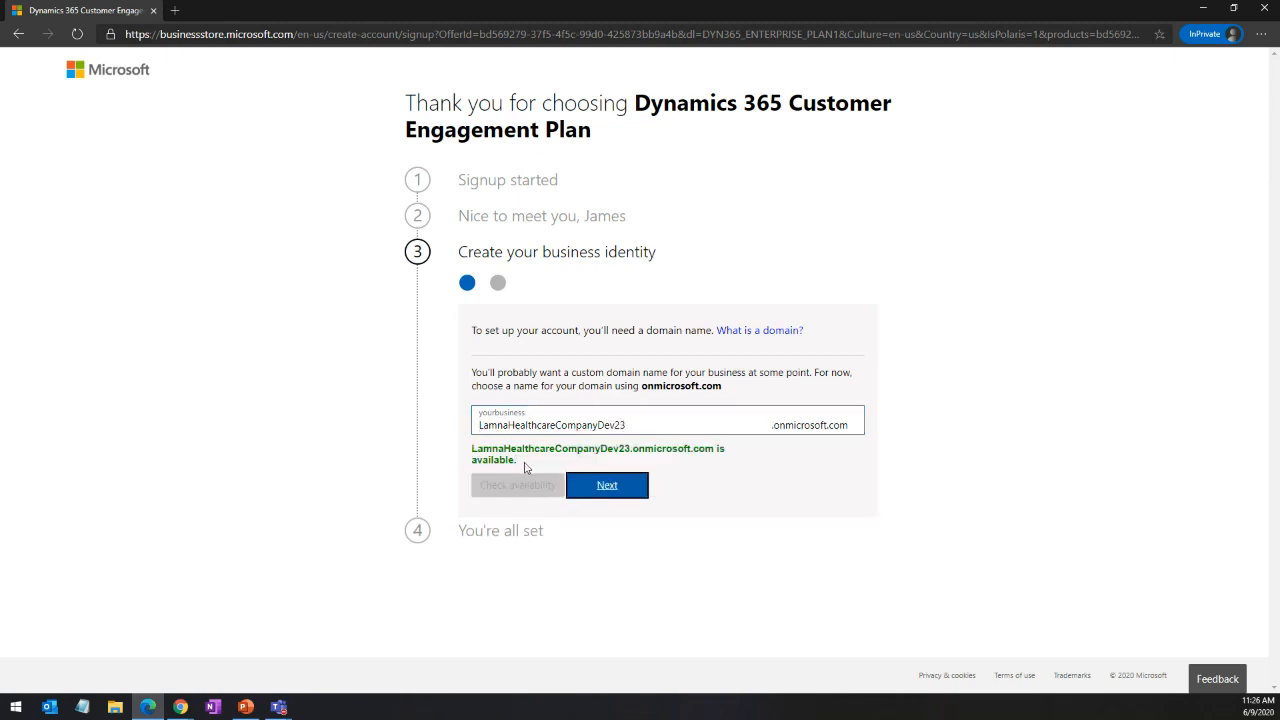
# Accept the domain, enter the user name, set and confirm the password, and sign up.
pyautogui.click(607, 486)
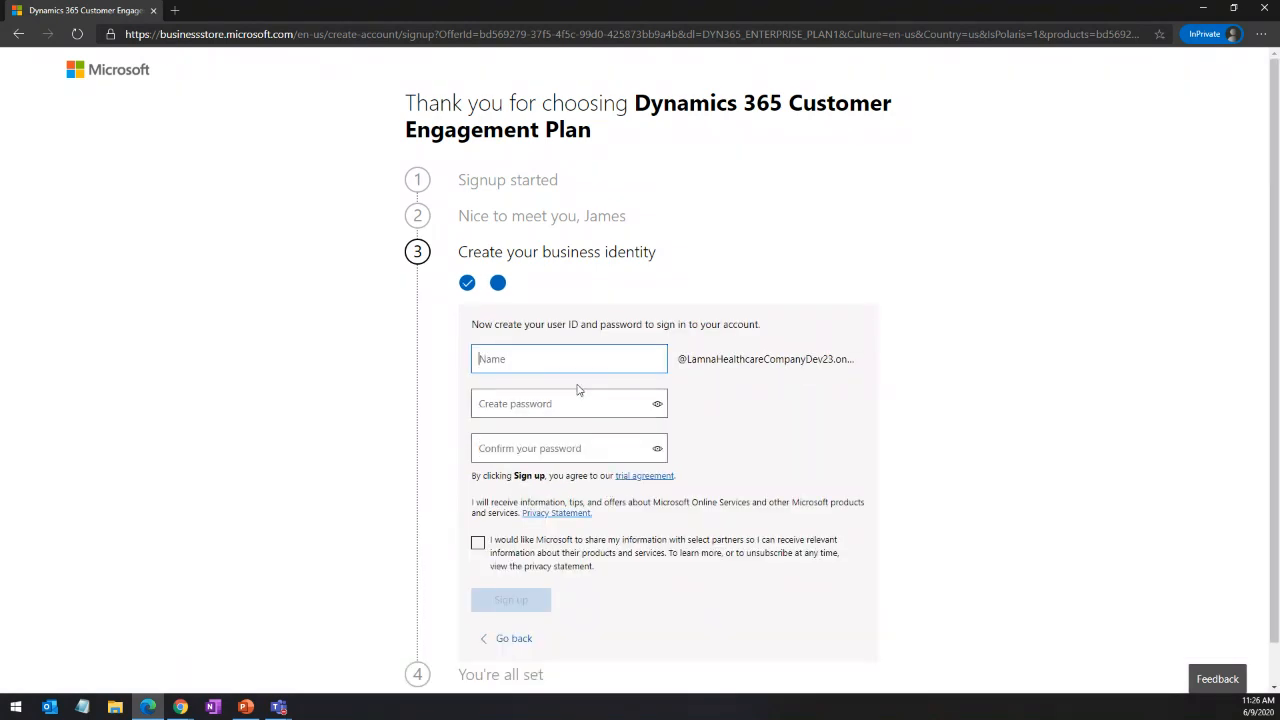
pyautogui.write('James')
pyautogui.press('Tab')
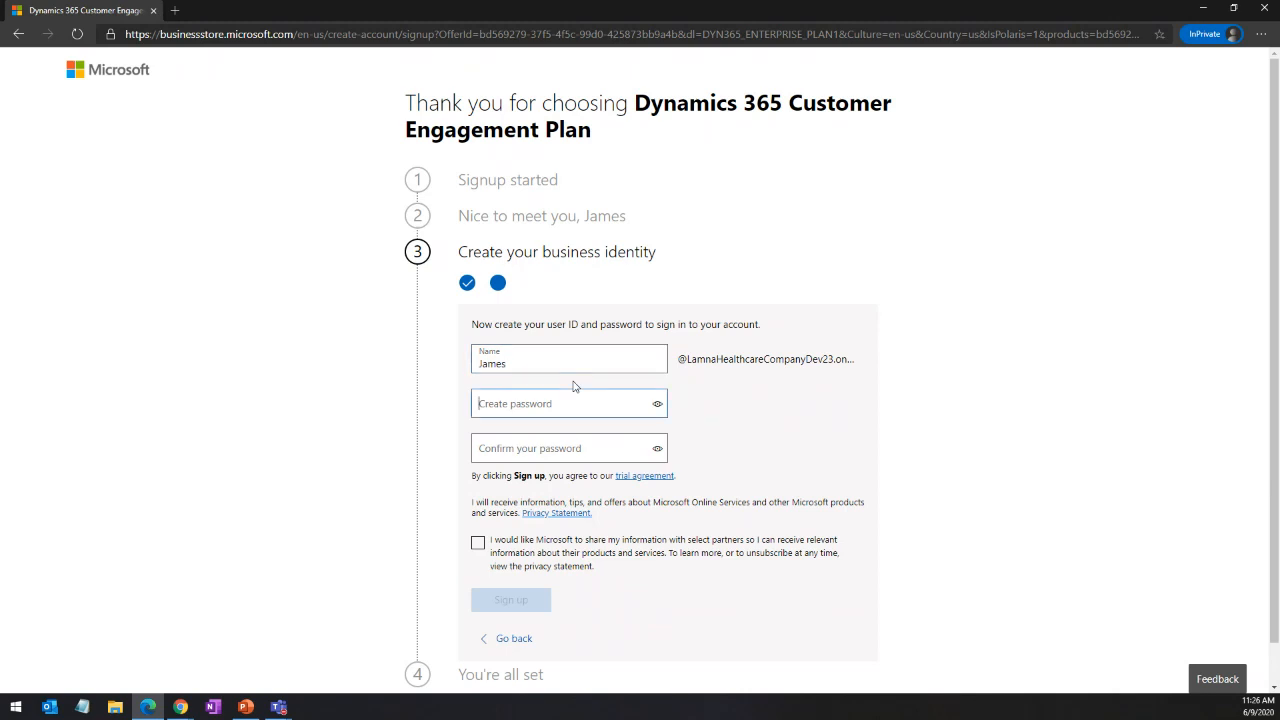
pyautogui.write('********')
pyautogui.press('Tab')
pyautogui.write('********')
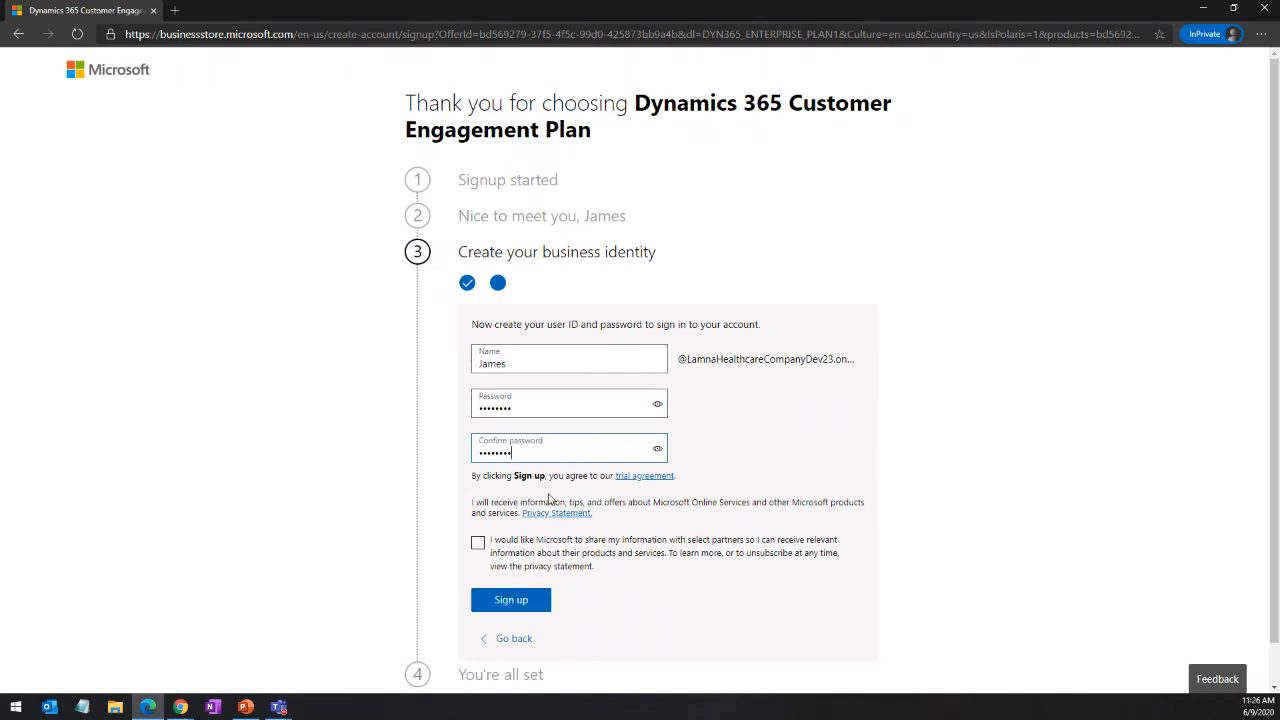
pyautogui.click(516, 601)
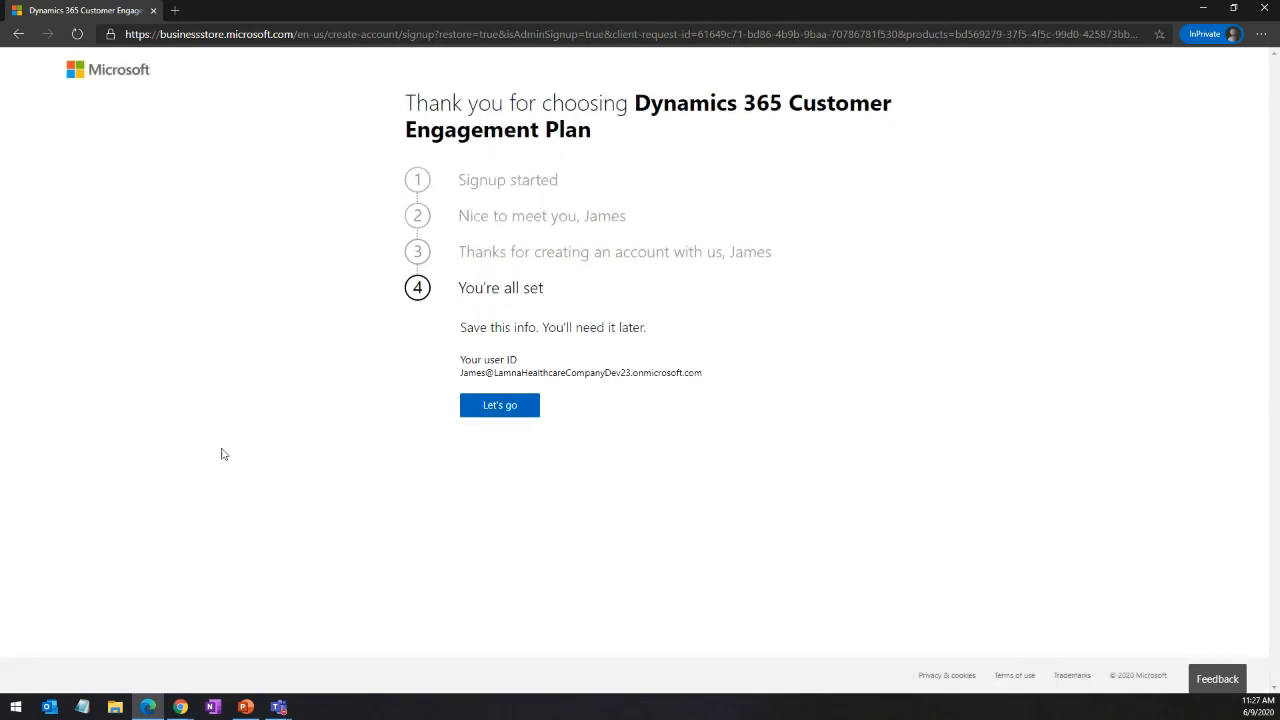
# Choose Let's go on the You're all set page to reach the trial setup.
pyautogui.click(503, 407)
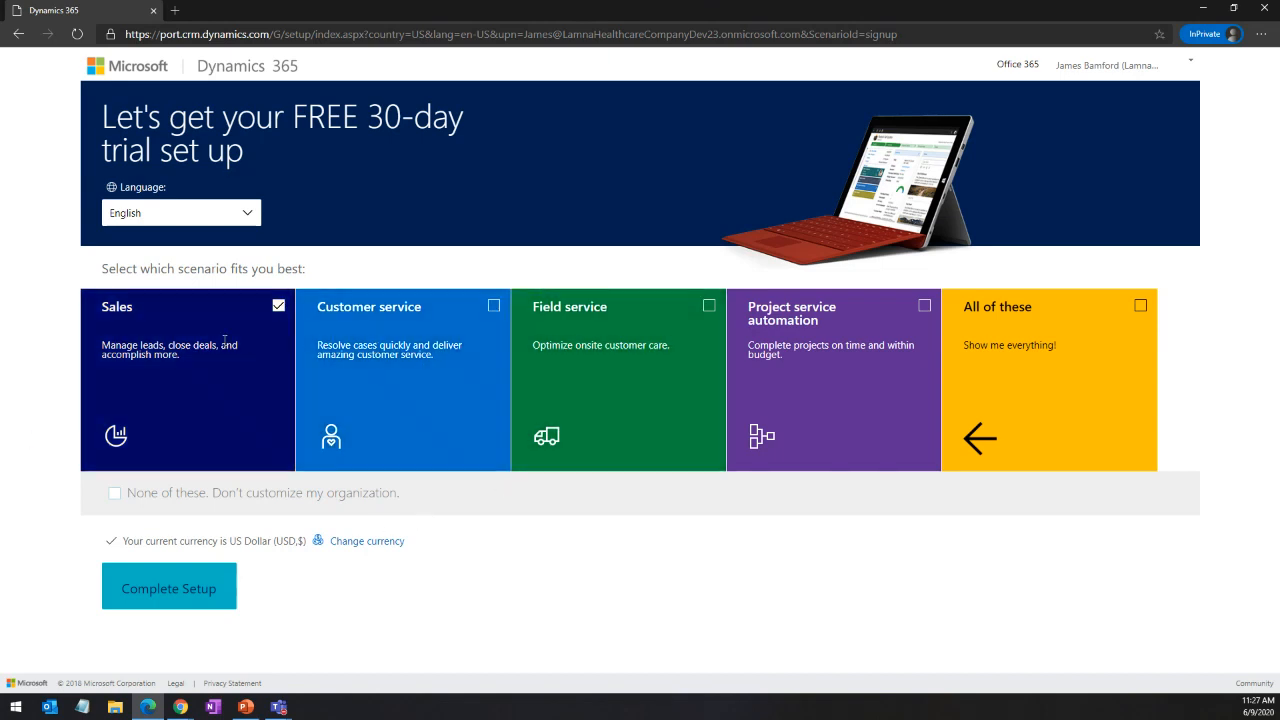
# Complete trial setup with only the Sales scenario selected, then open a new browser tab.
pyautogui.click(1024, 357)
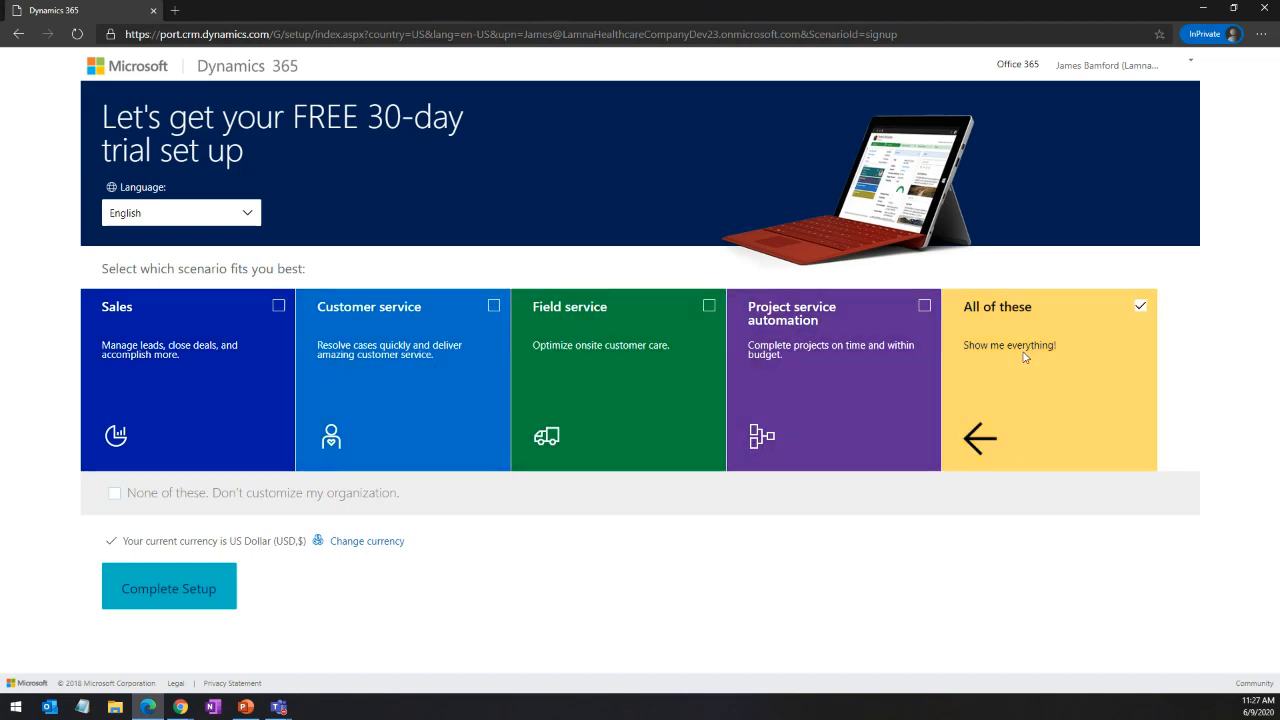
pyautogui.click(277, 312)
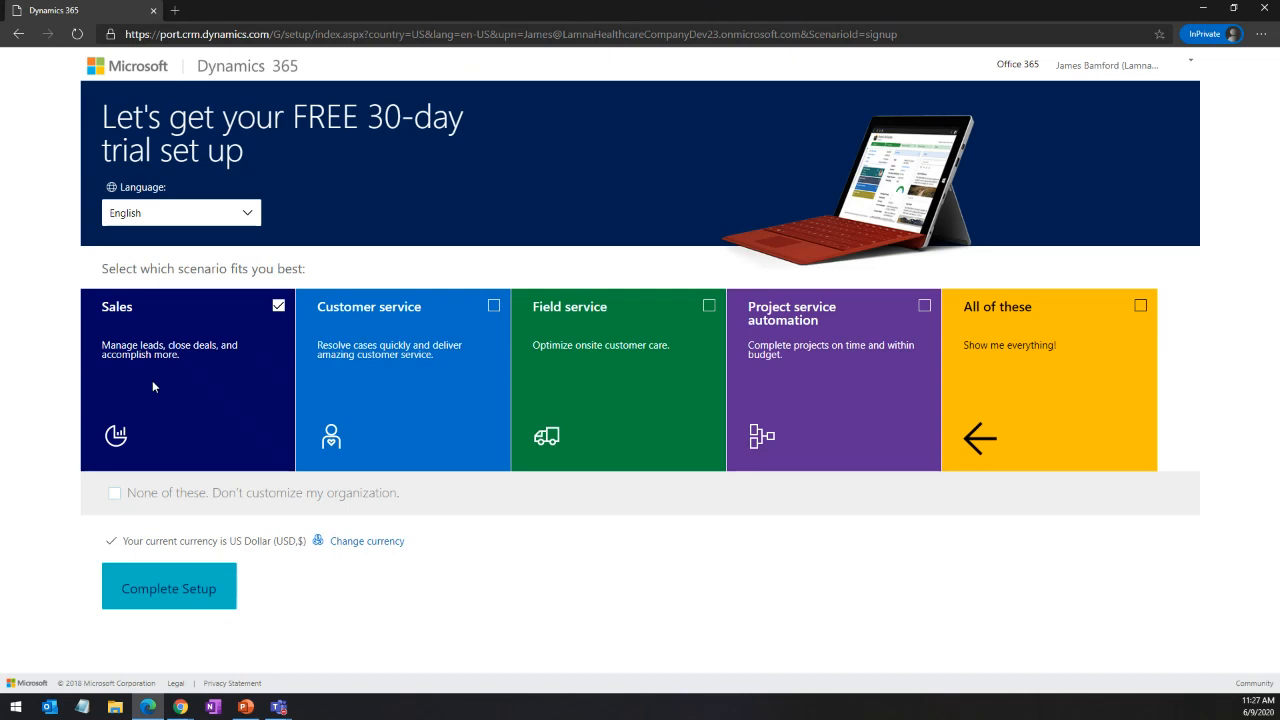
pyautogui.click(176, 591)
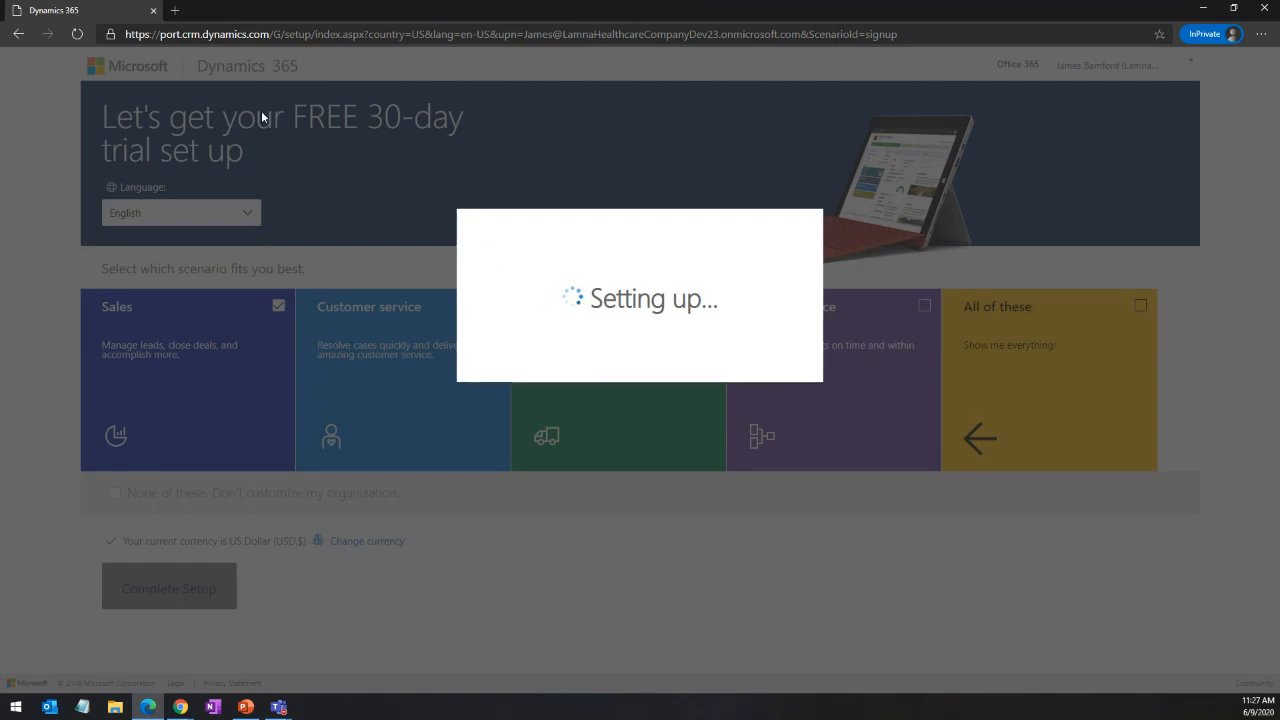
pyautogui.click(176, 11)
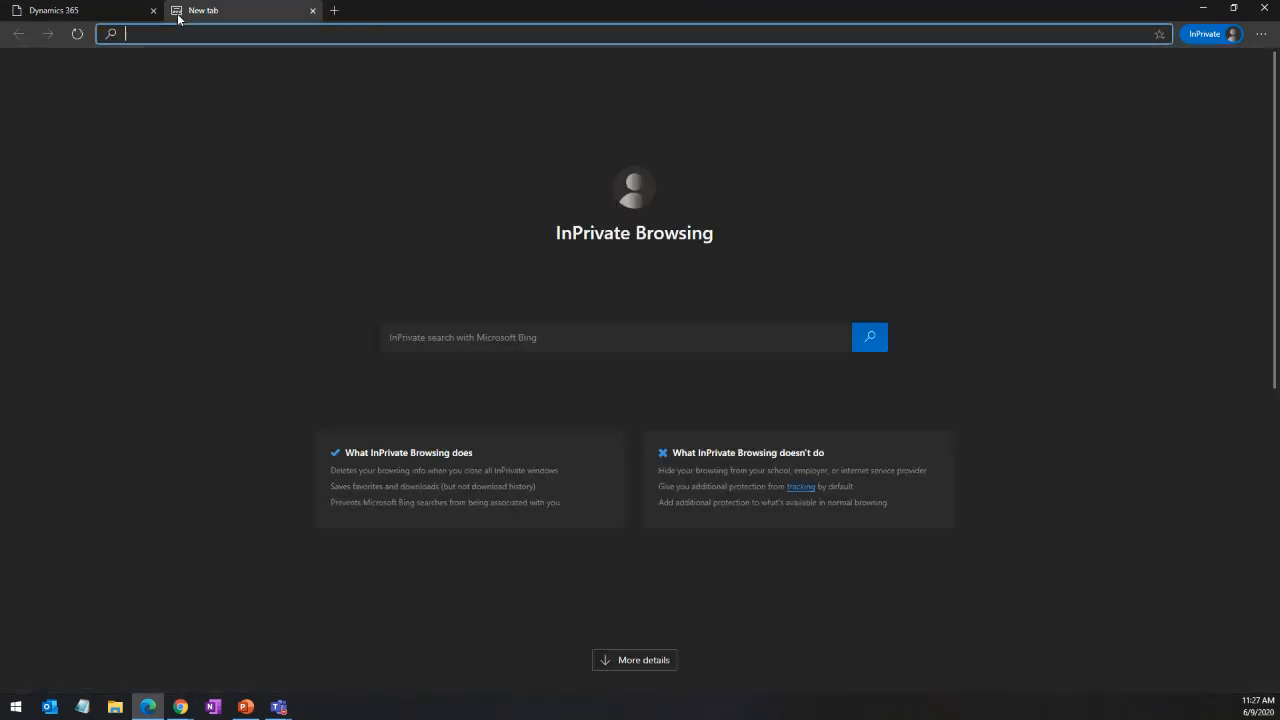
# Load appsource.microsoft.com by typing 'app' and accepting the autocomplete.
pyautogui.write('appsource.microsoft.com/en-us/')
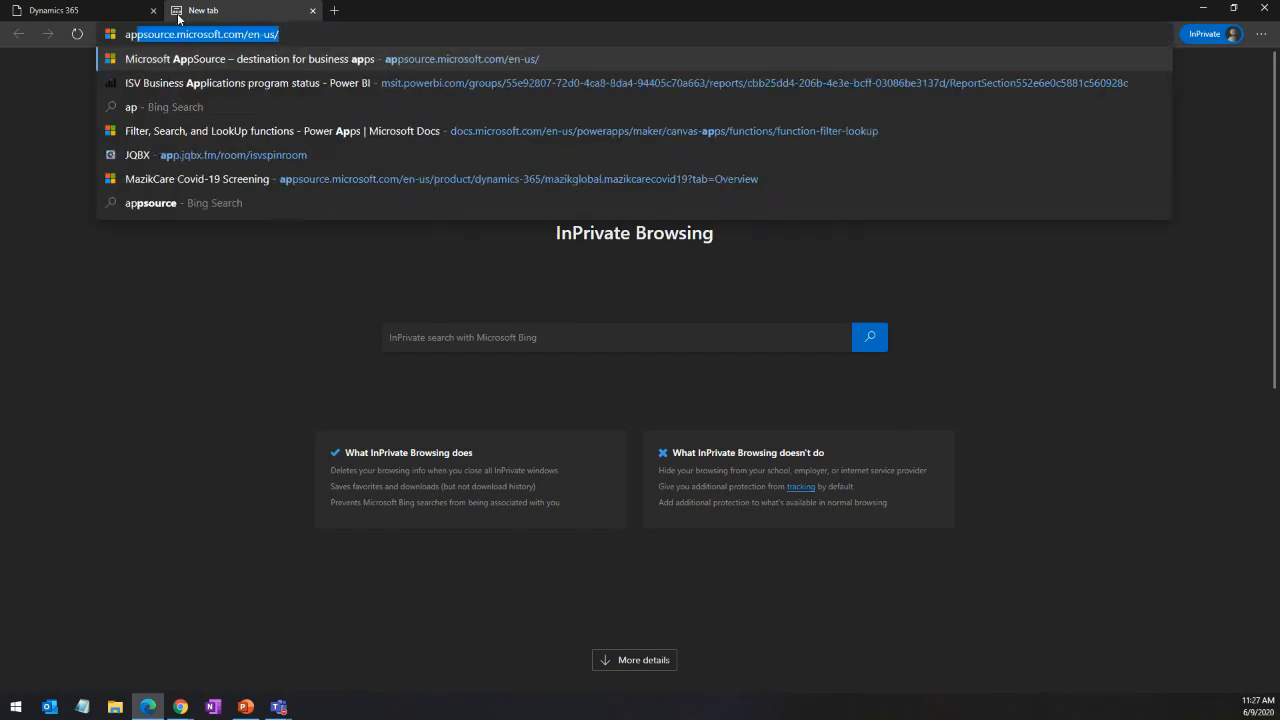
pyautogui.press('Return')
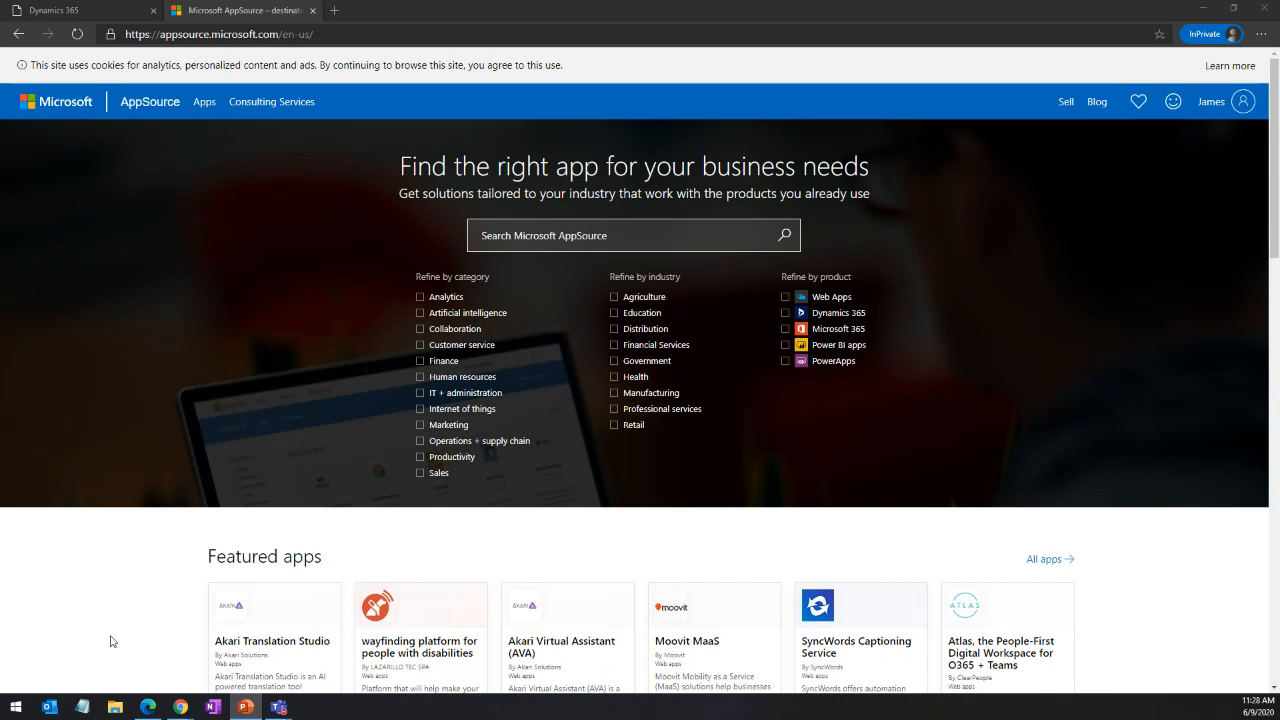
# Filter to Dynamics 365, search 'Healthcare', and open the Dynamics 365 Healthcare Accelerator listing.
pyautogui.click(787, 314)
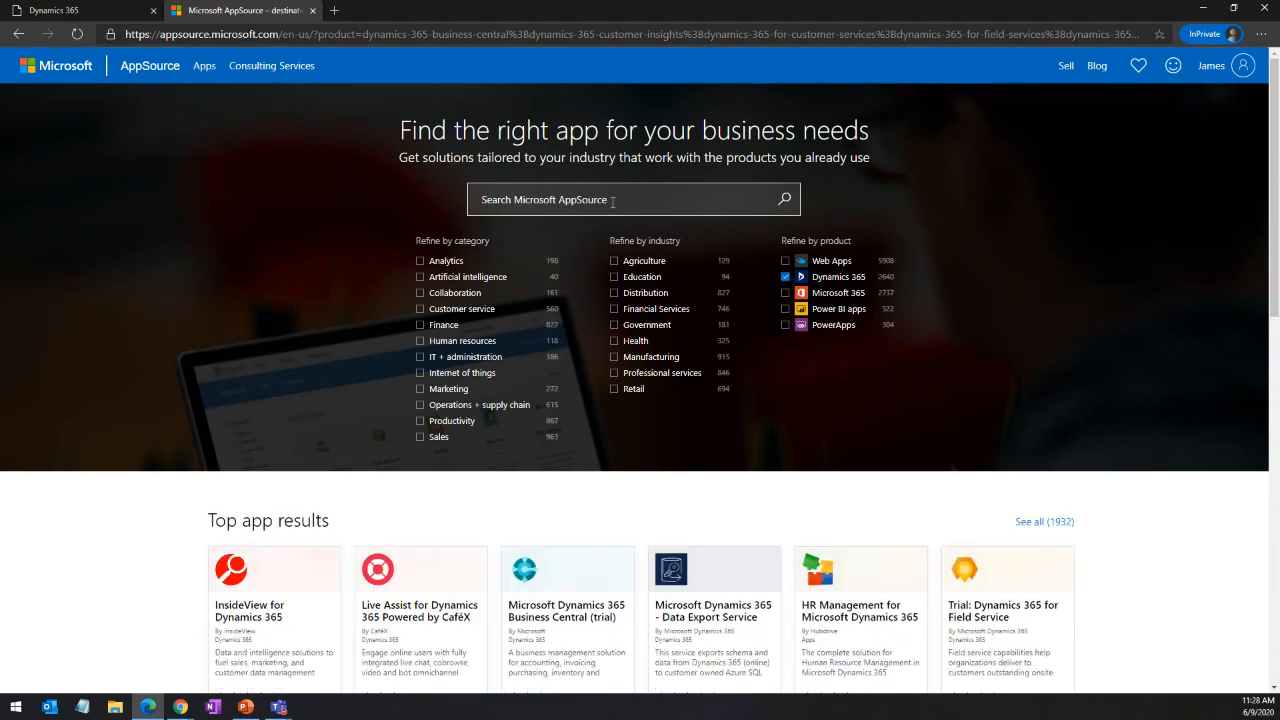
pyautogui.click(609, 199)
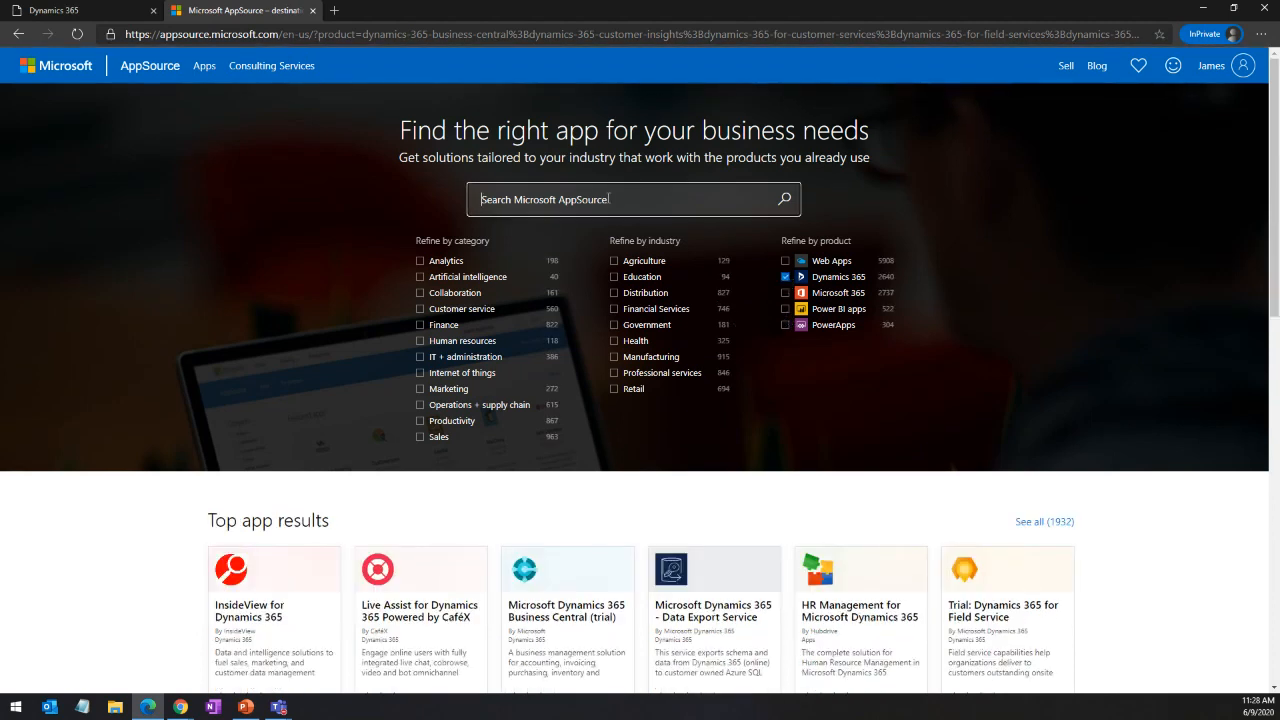
pyautogui.write('Healthcare')
pyautogui.press('Return')
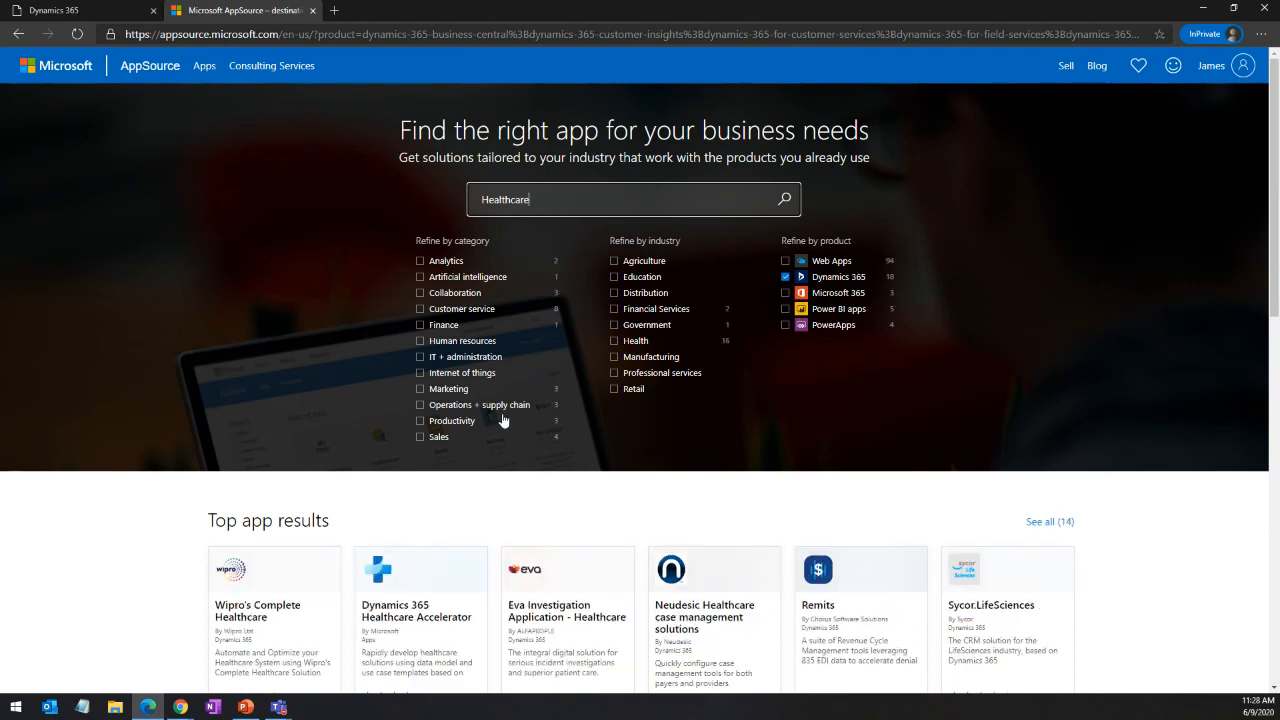
pyautogui.scroll(-2, 424, 566)
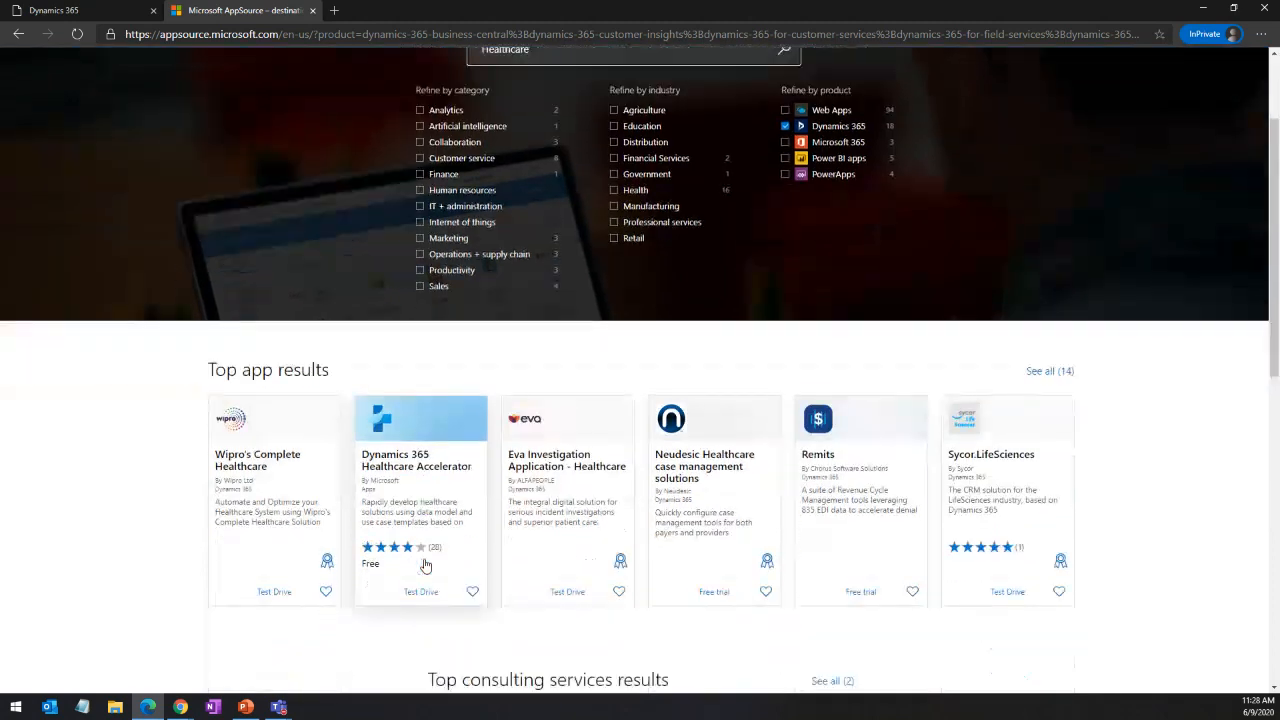
pyautogui.click(432, 425)
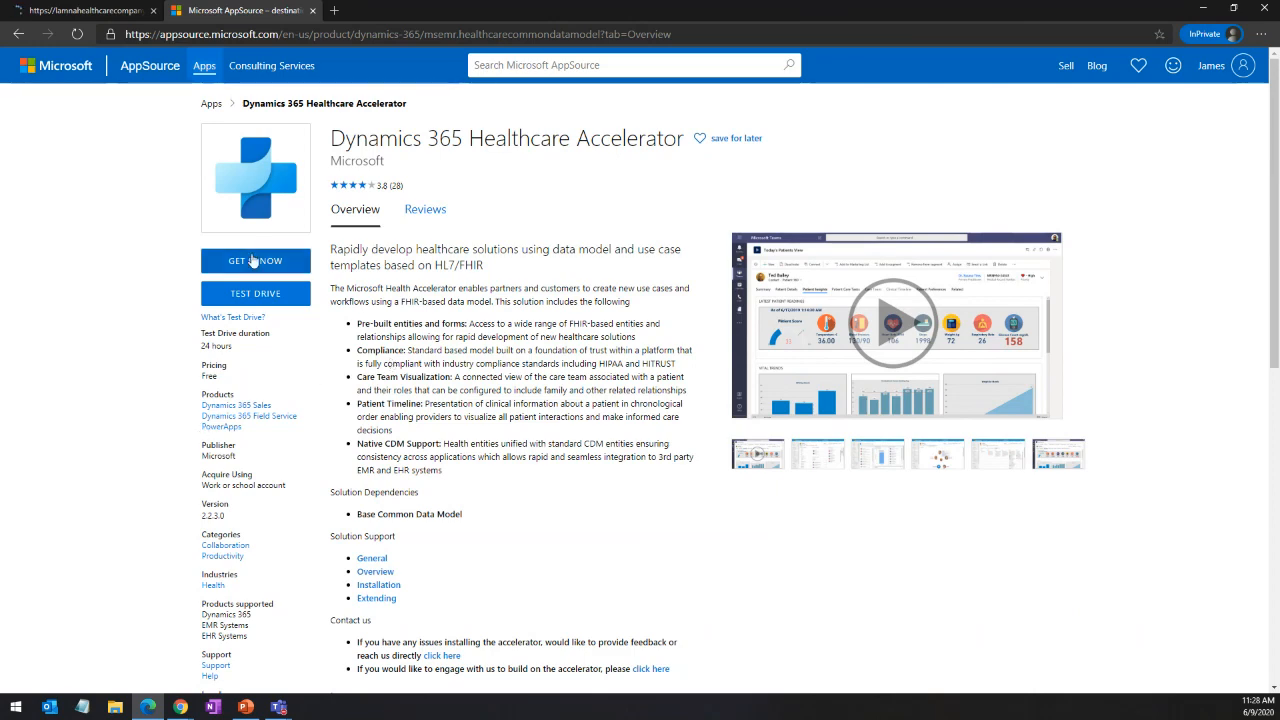
# Get the Healthcare Accelerator with the trial org's work email, give consent, and continue.
pyautogui.click(253, 261)
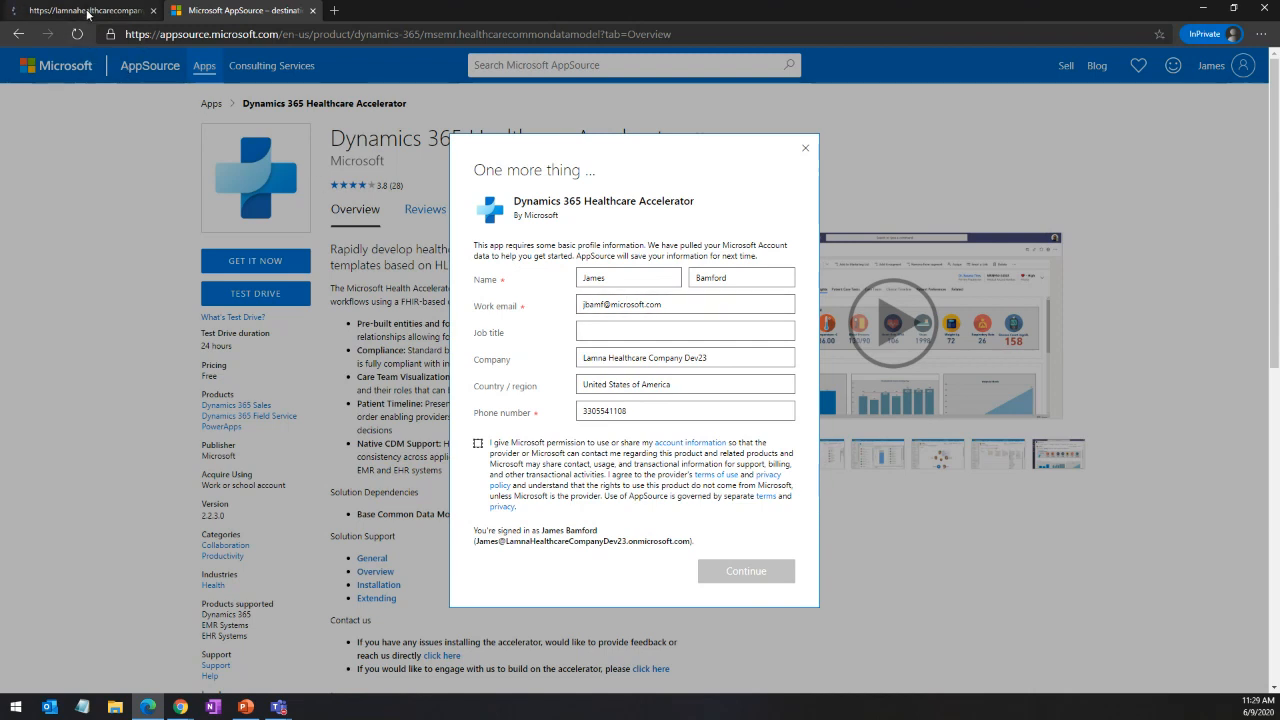
pyautogui.click(686, 305)
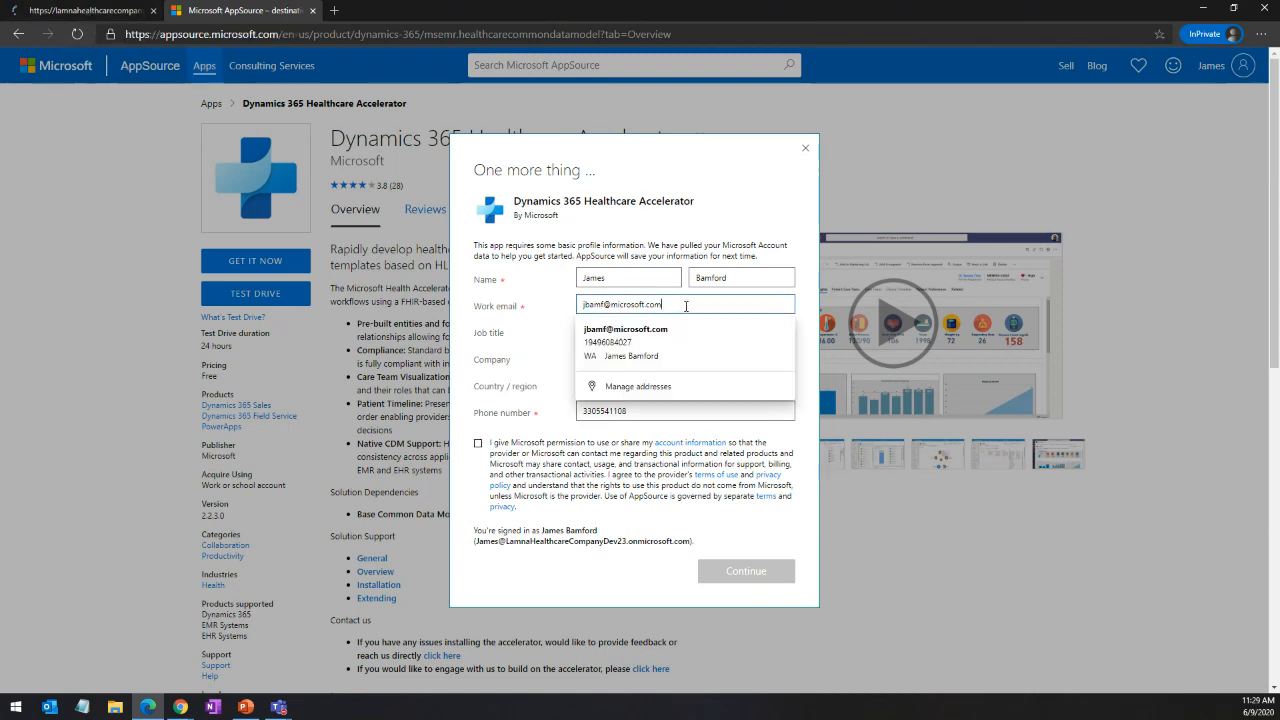
pyautogui.moveTo(686, 305); pyautogui.dragTo(541, 307)
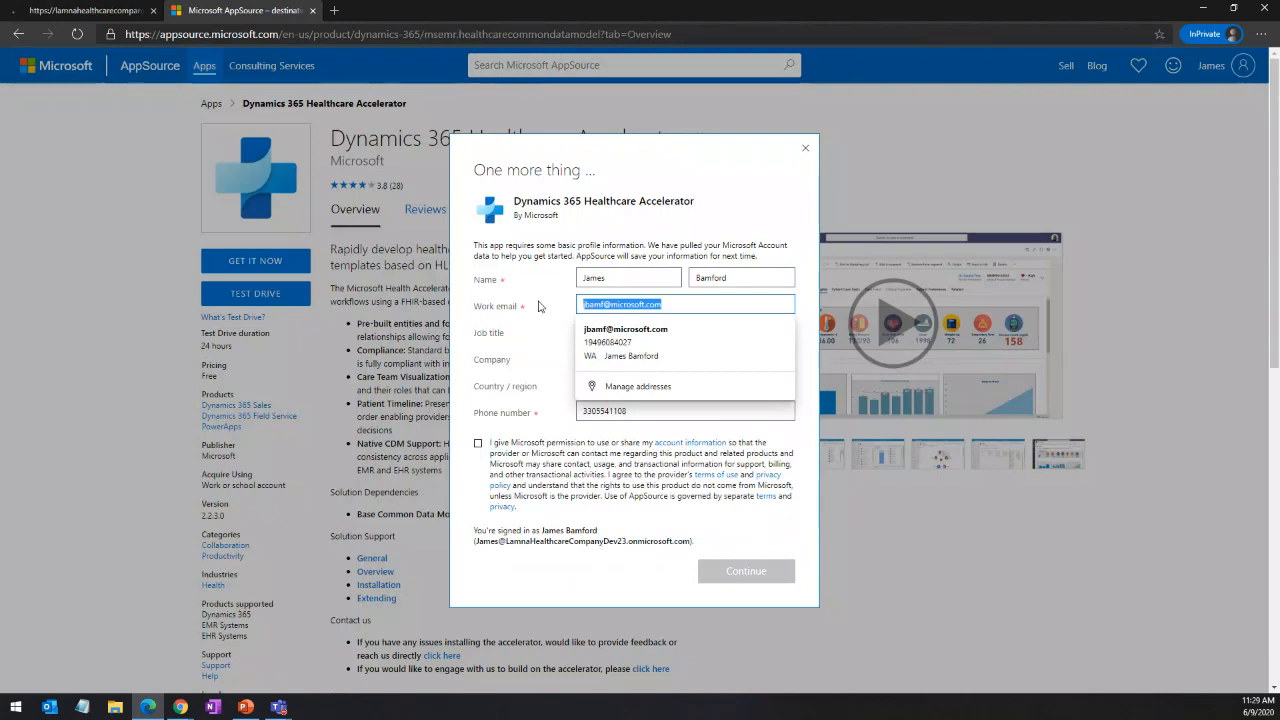
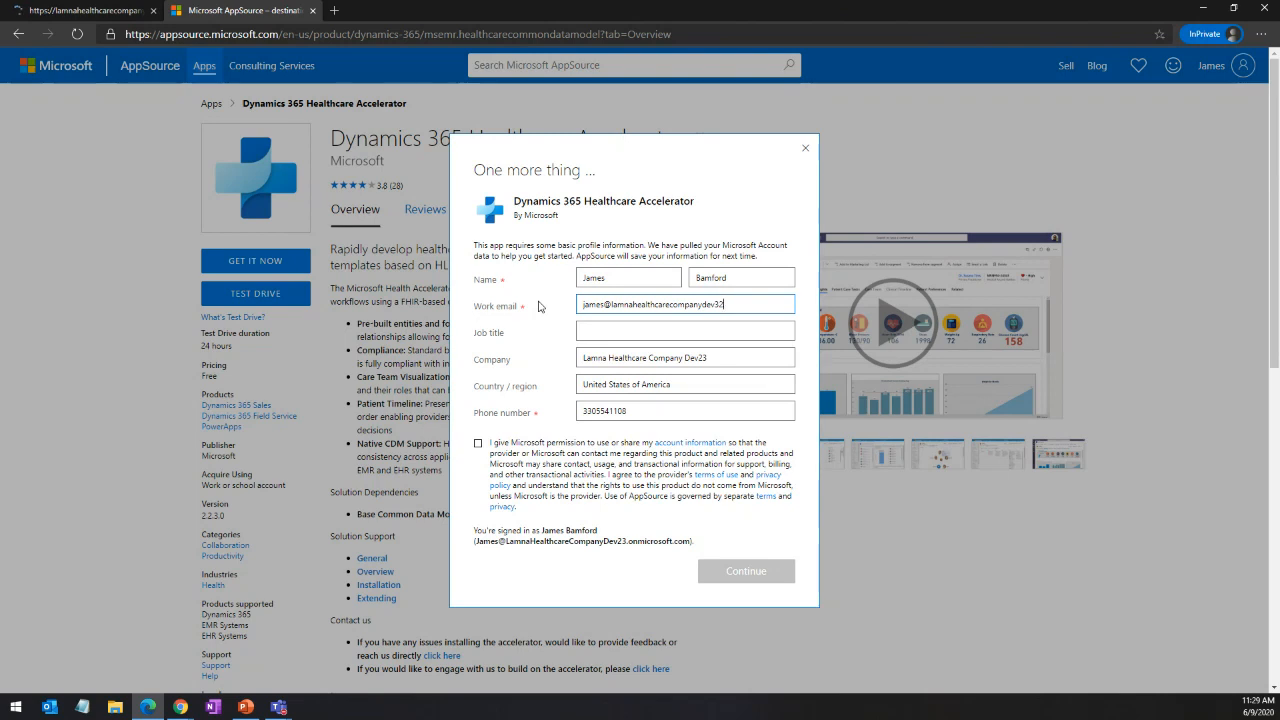
pyautogui.click(478, 443)
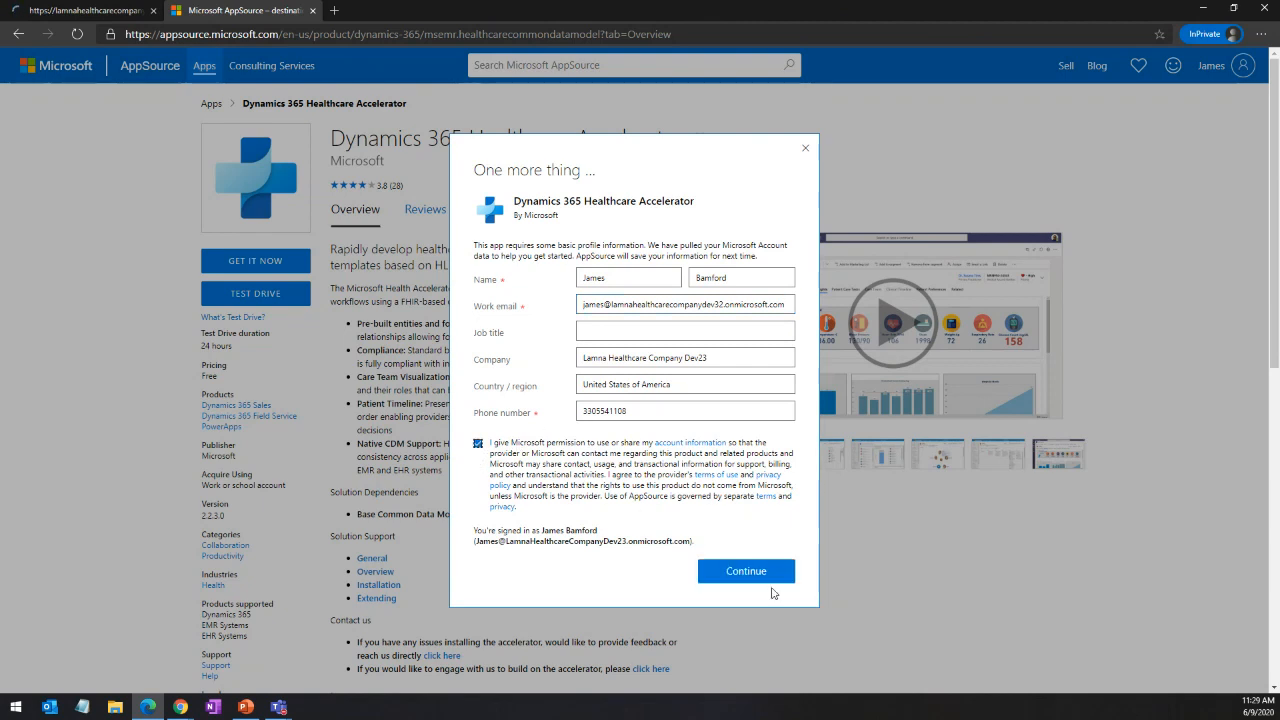
pyautogui.click(765, 581)
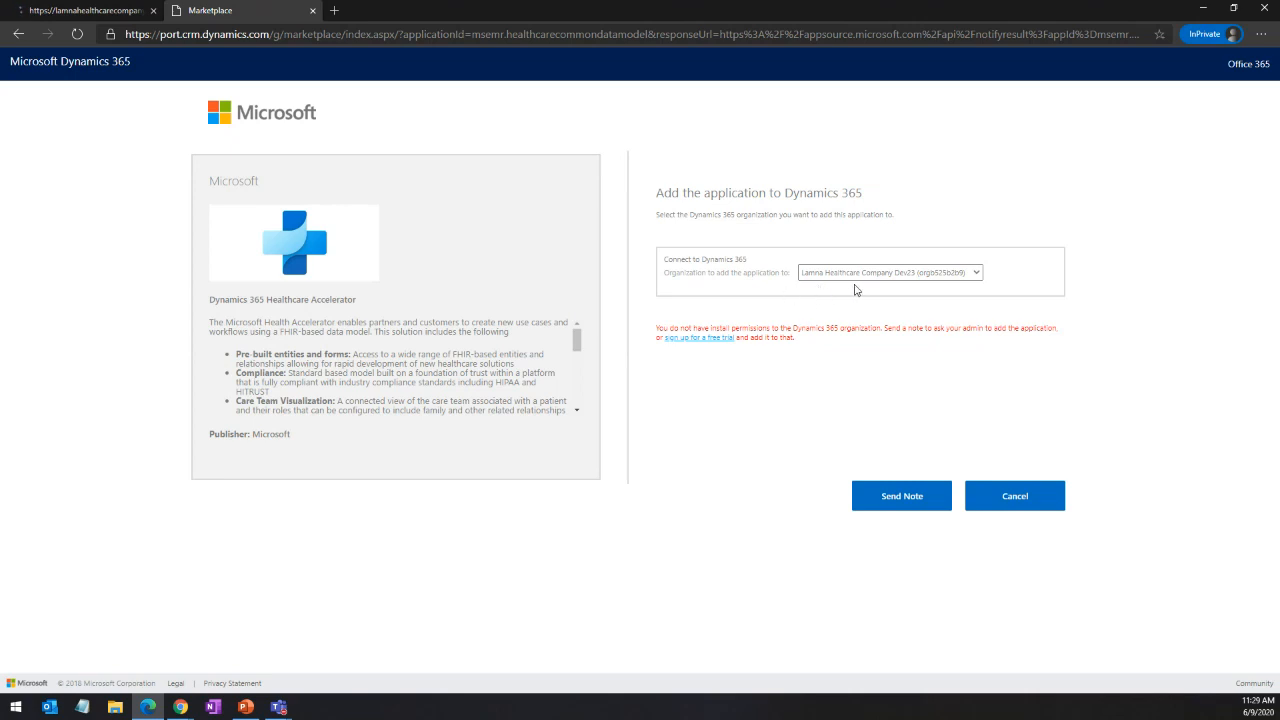
# Switch back to the first tab, where the Dynamics 365 trial is still setting up the Sales organisation.
pyautogui.hotkey('alt', 'Tab')
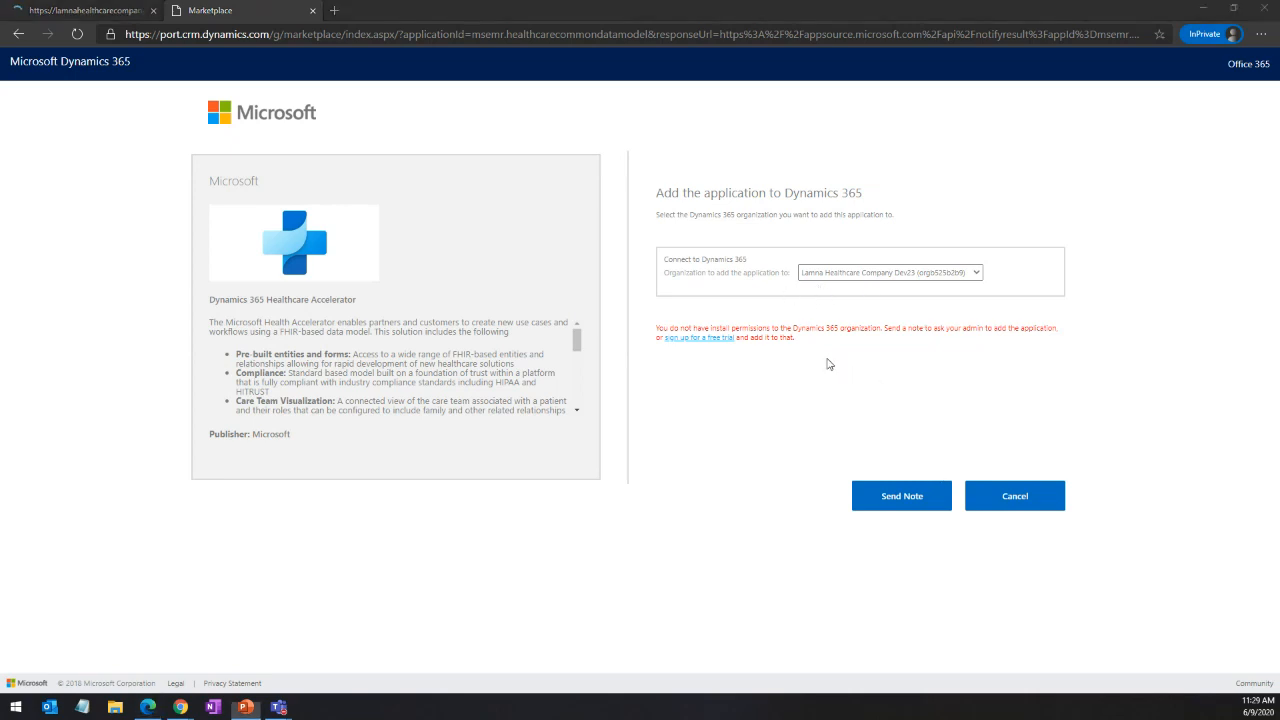
pyautogui.click(127, 12)
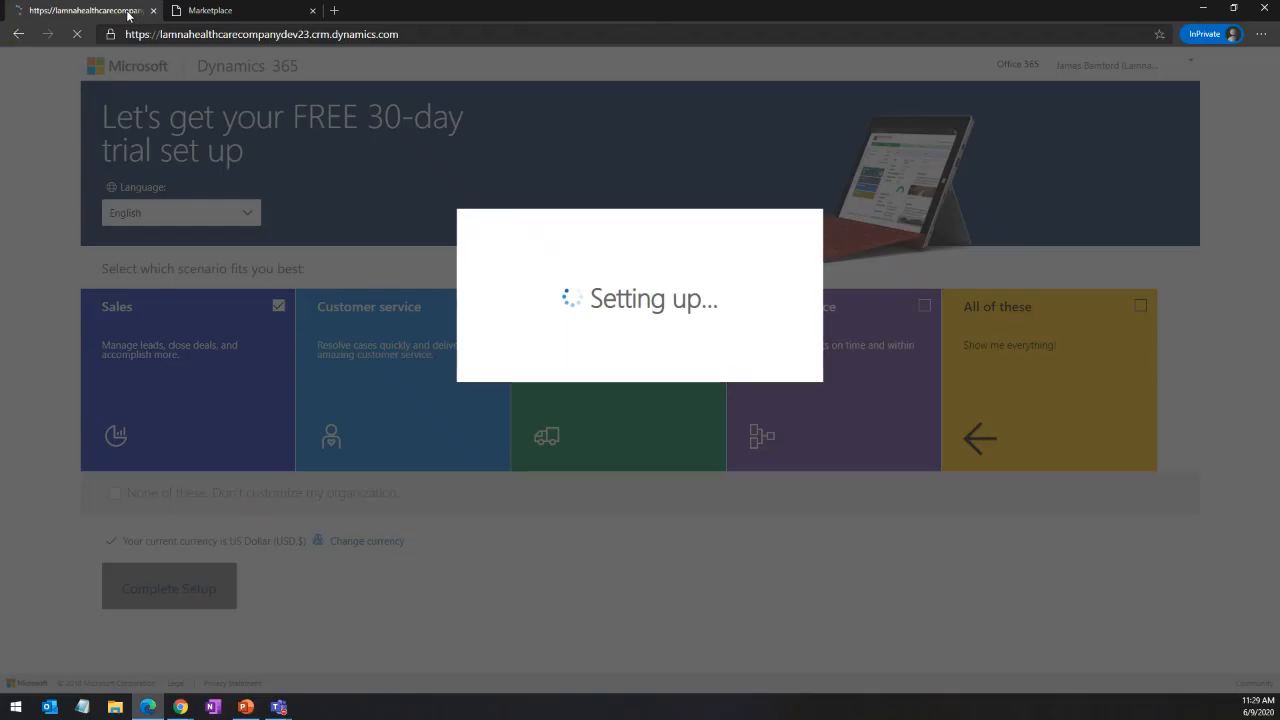
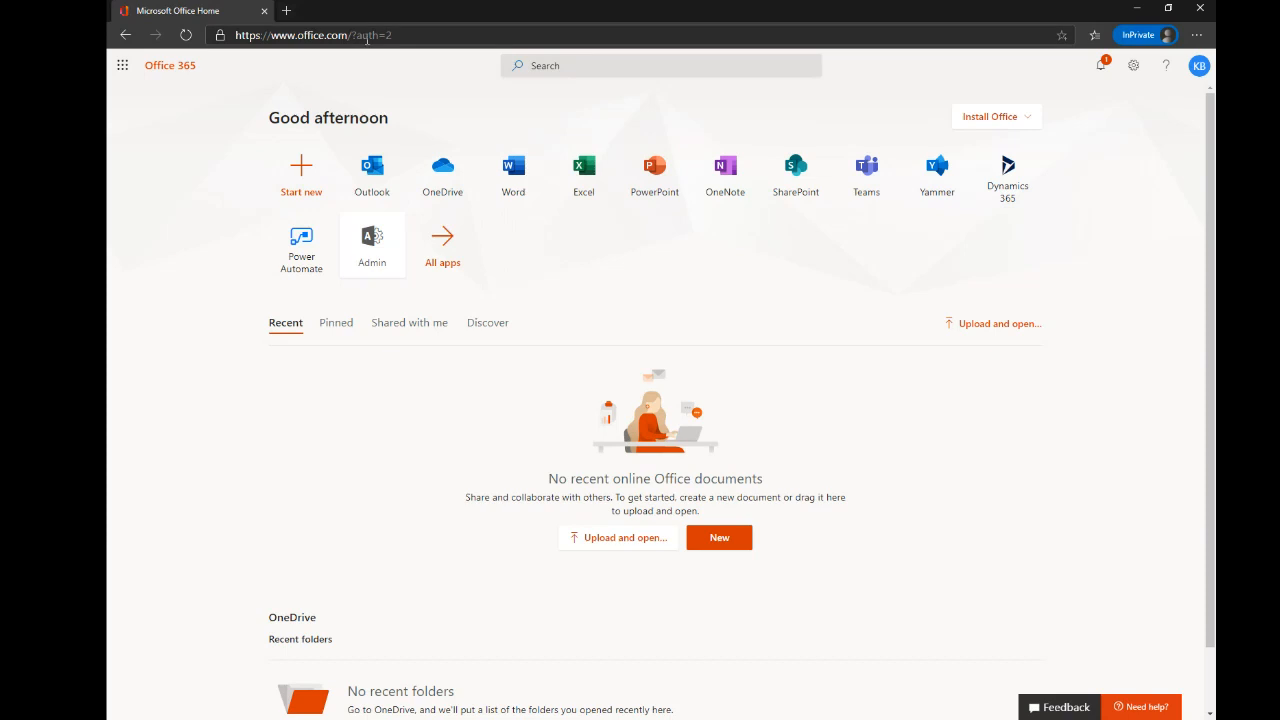
# Check the signed-in account panel, then launch the admin center from the Office 365 Admin tile.
pyautogui.click(446, 34)
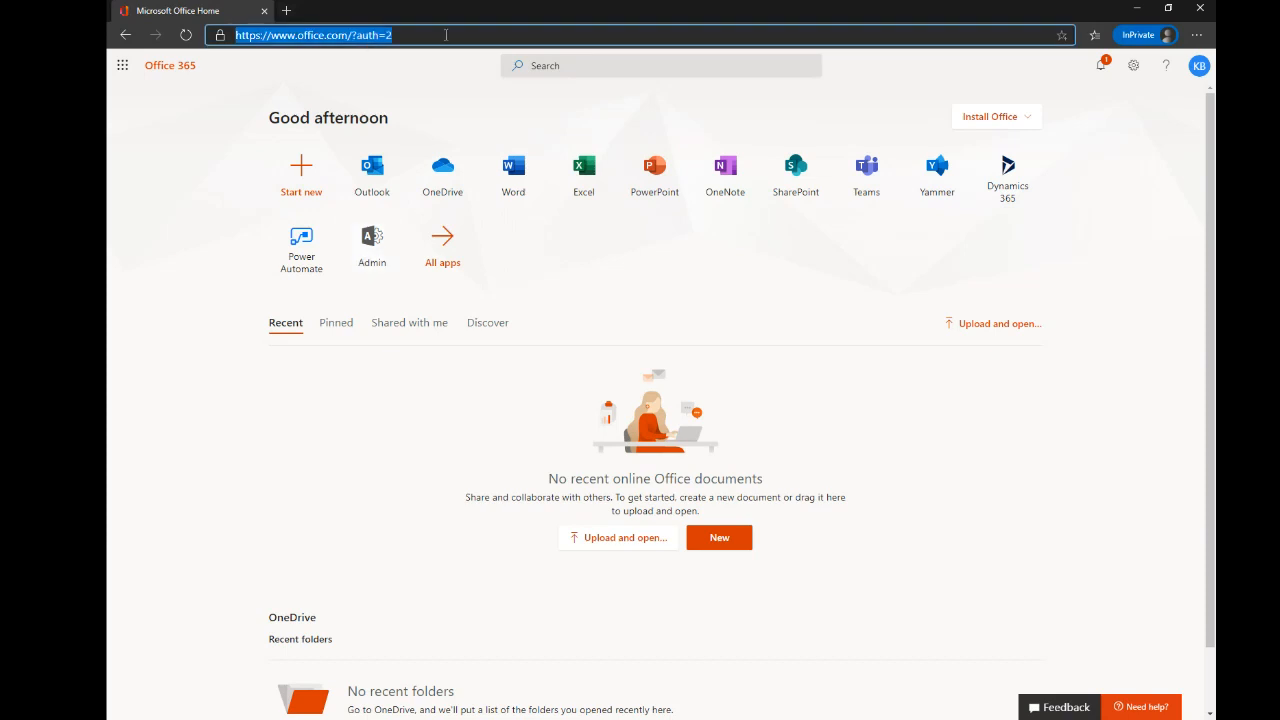
pyautogui.click(1199, 65)
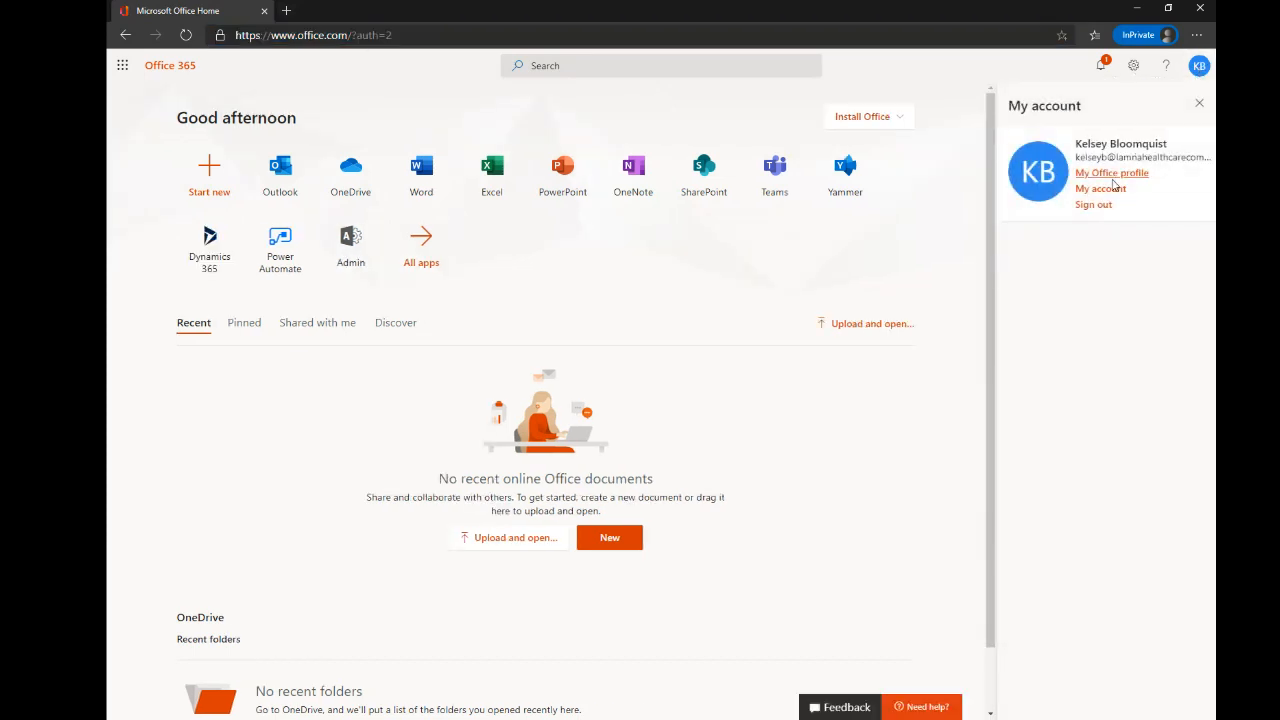
pyautogui.click(1199, 103)
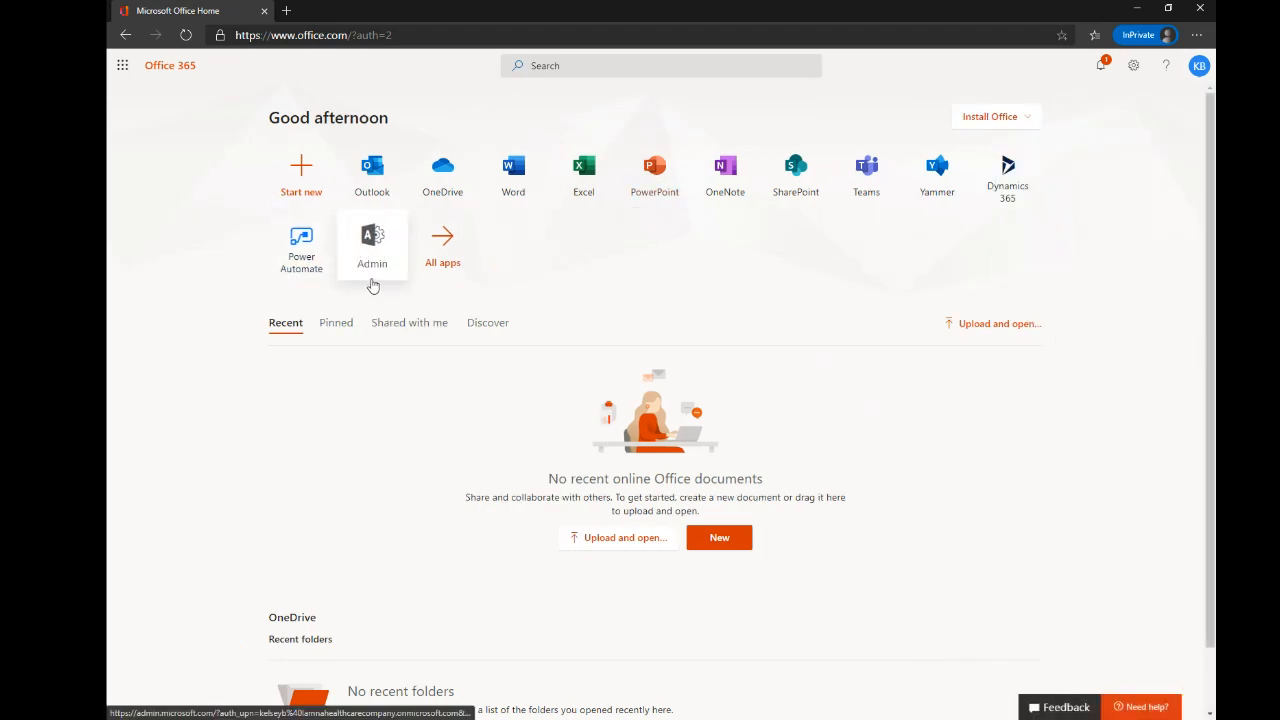
pyautogui.click(370, 242)
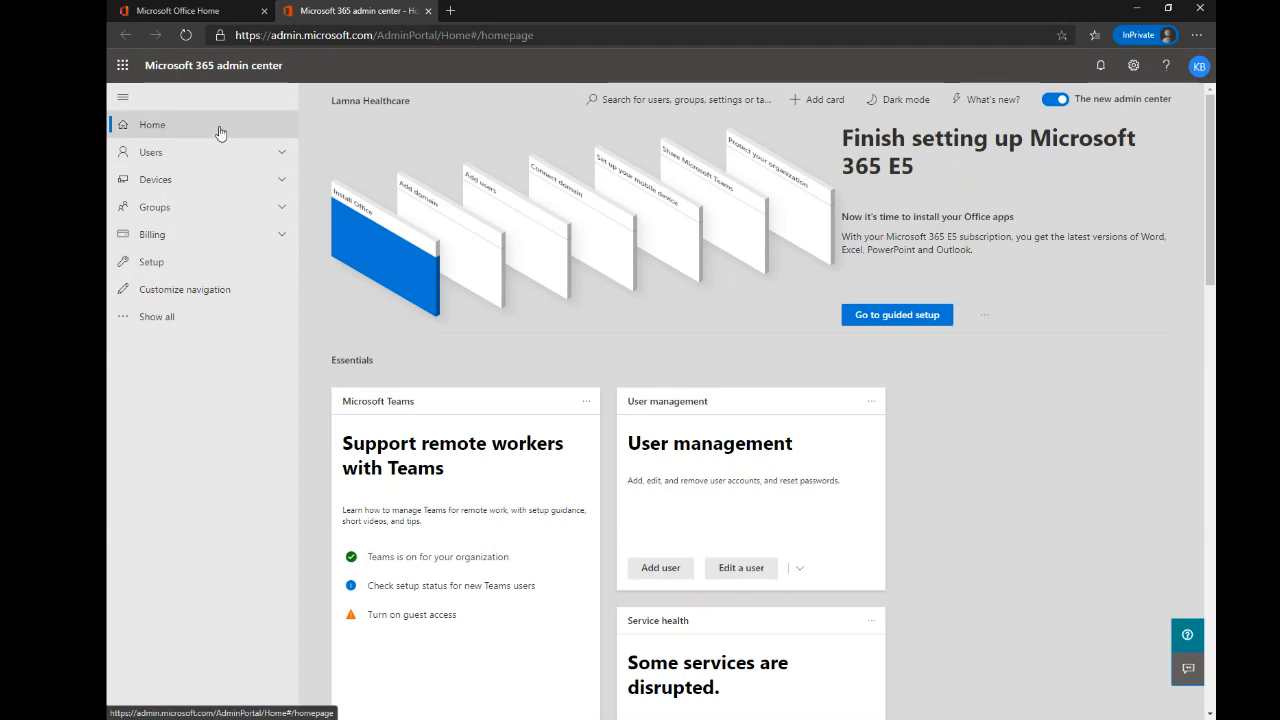
# Expand and collapse the Users, Devices and Groups nav sections, revealing every navigation item.
pyautogui.click(274, 153)
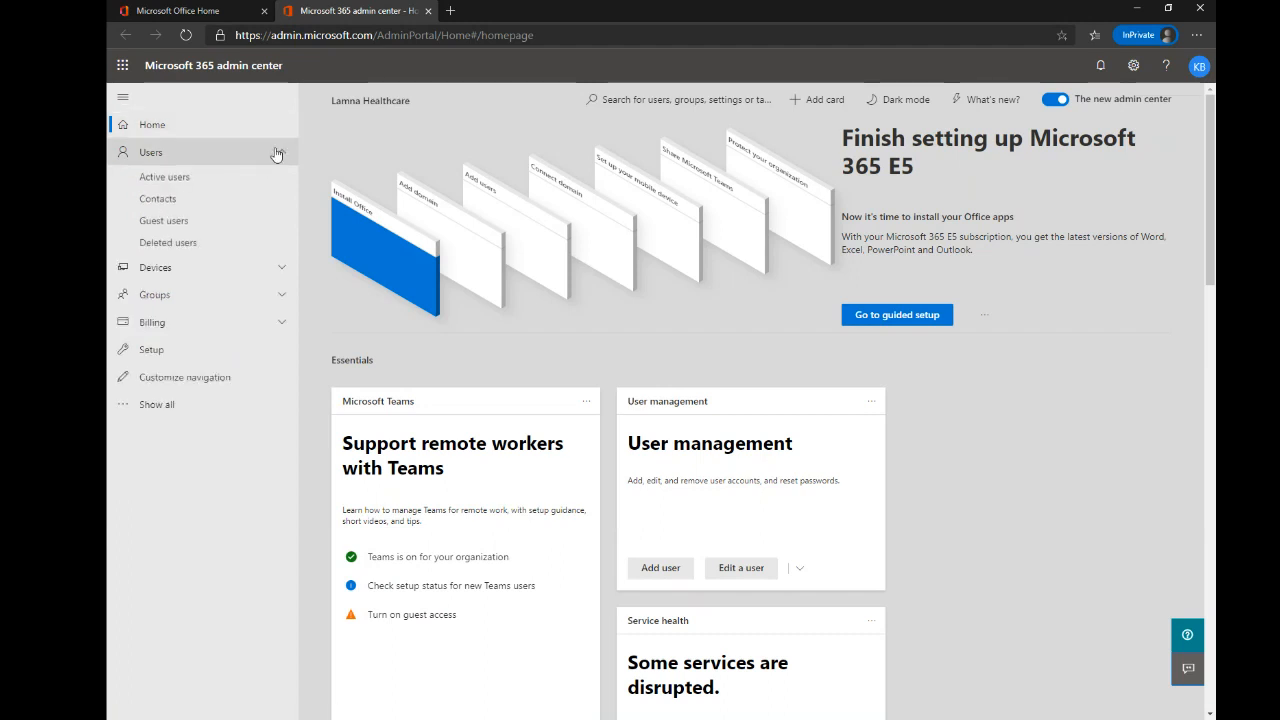
pyautogui.click(282, 270)
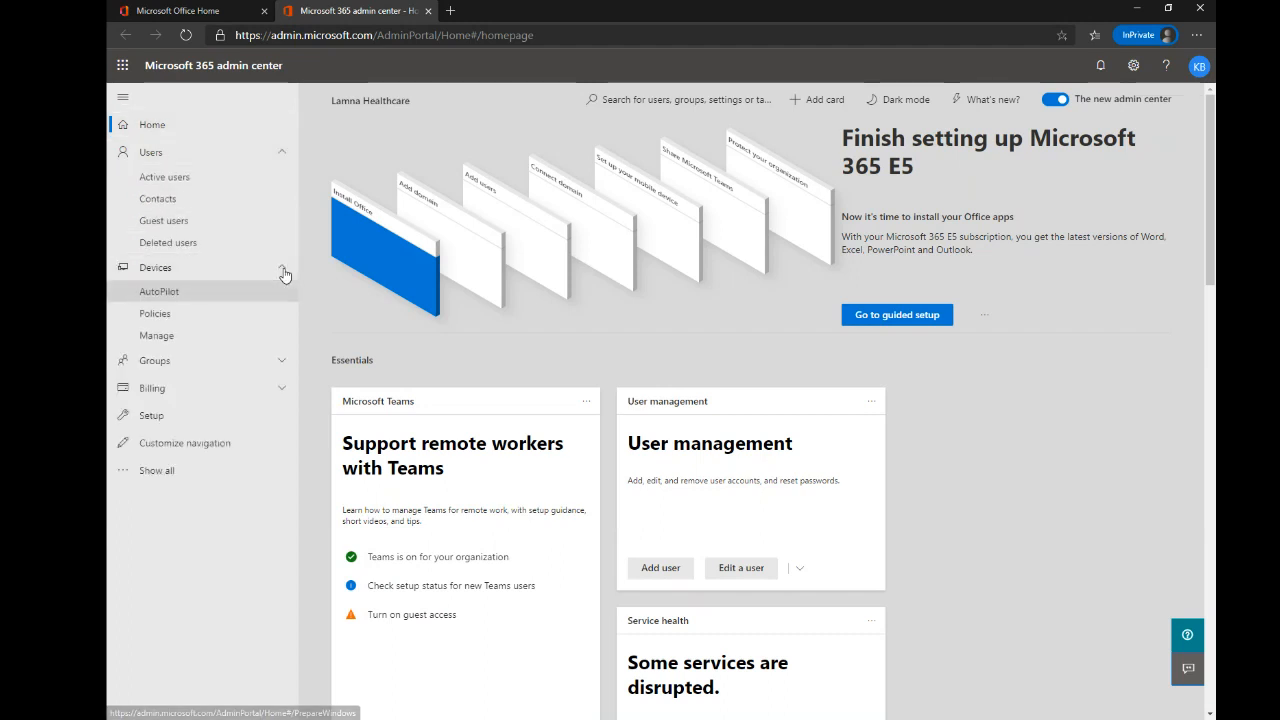
pyautogui.click(283, 364)
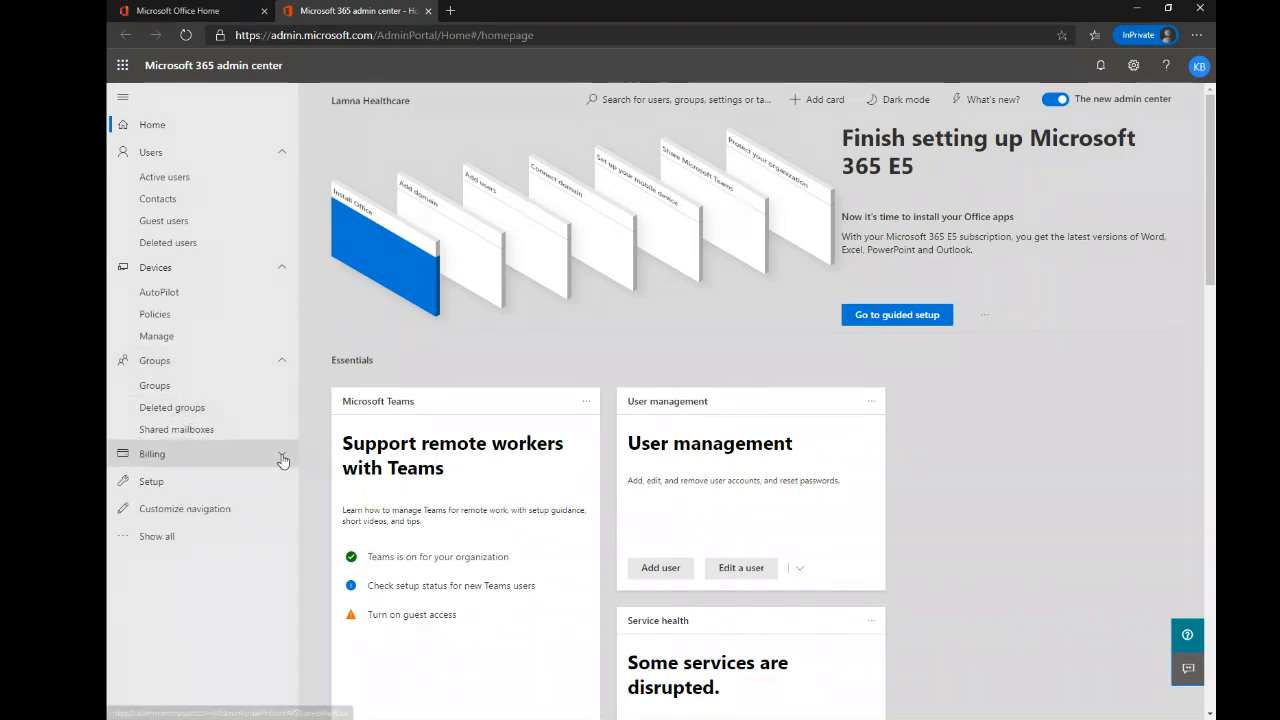
pyautogui.click(173, 537)
pyautogui.click(283, 360)
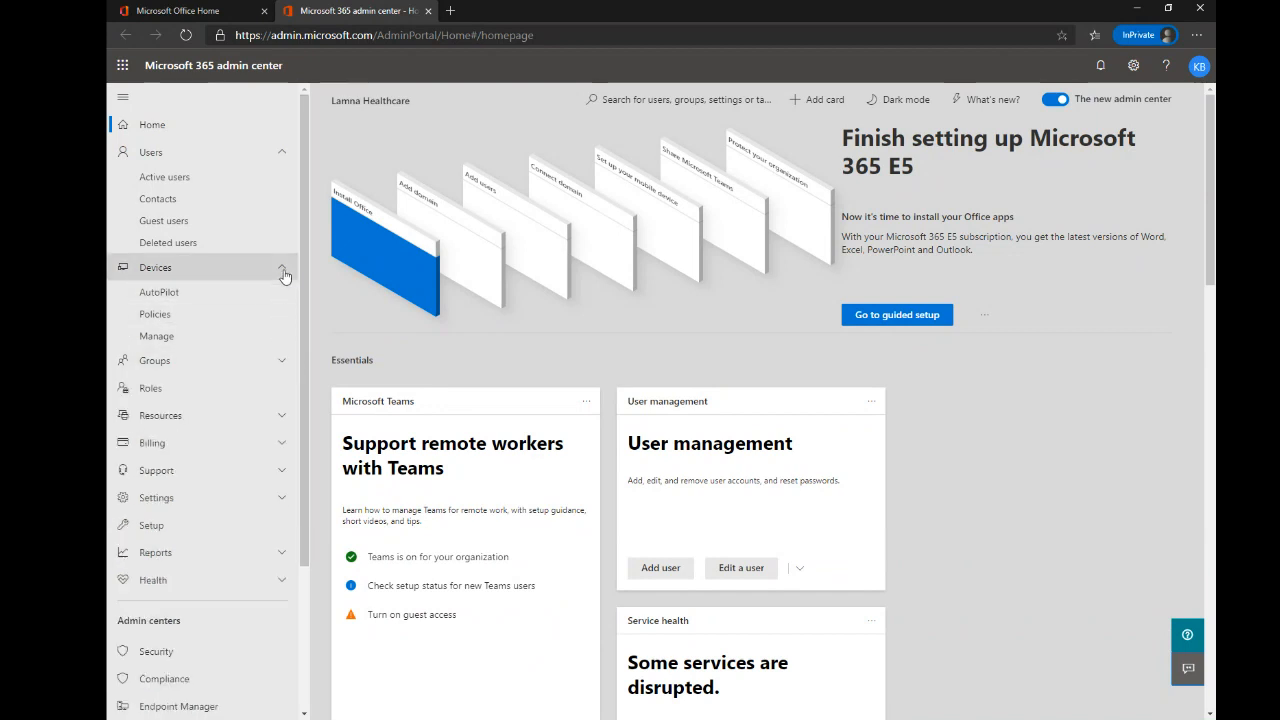
pyautogui.click(282, 267)
pyautogui.click(281, 154)
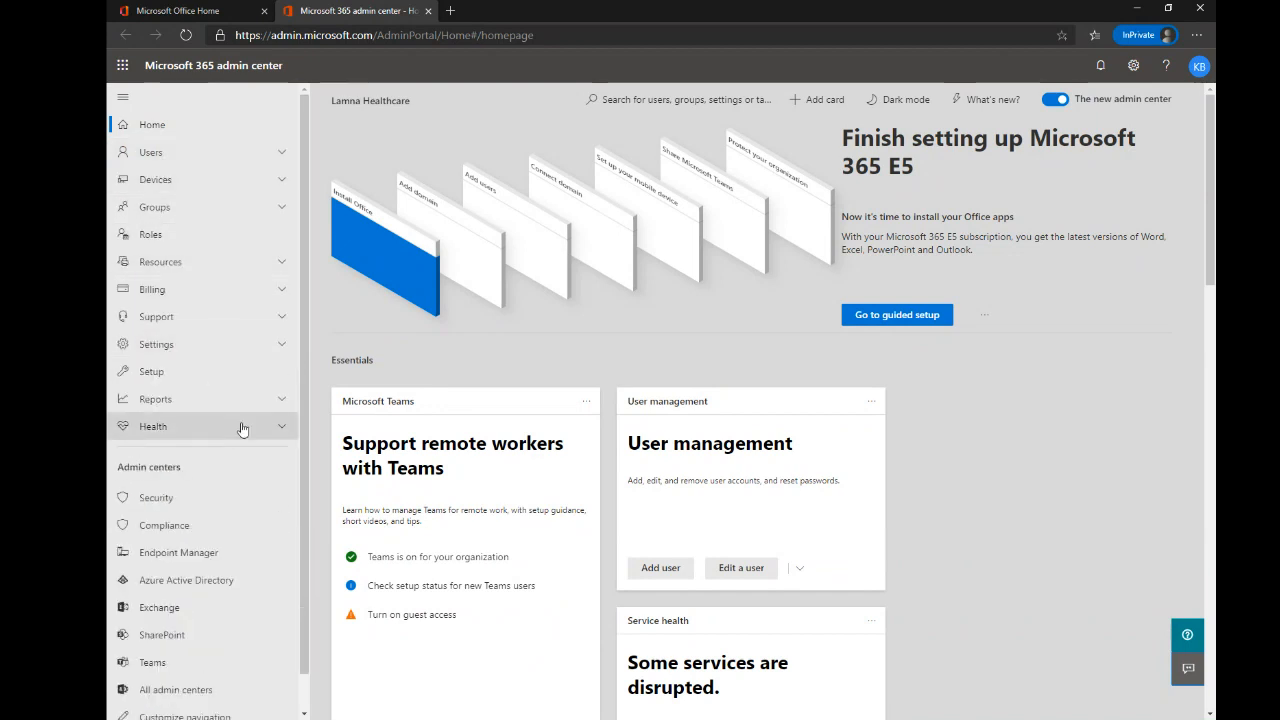
# Peek at the Support and Reports sections, then open the All admin centers list.
pyautogui.click(281, 317)
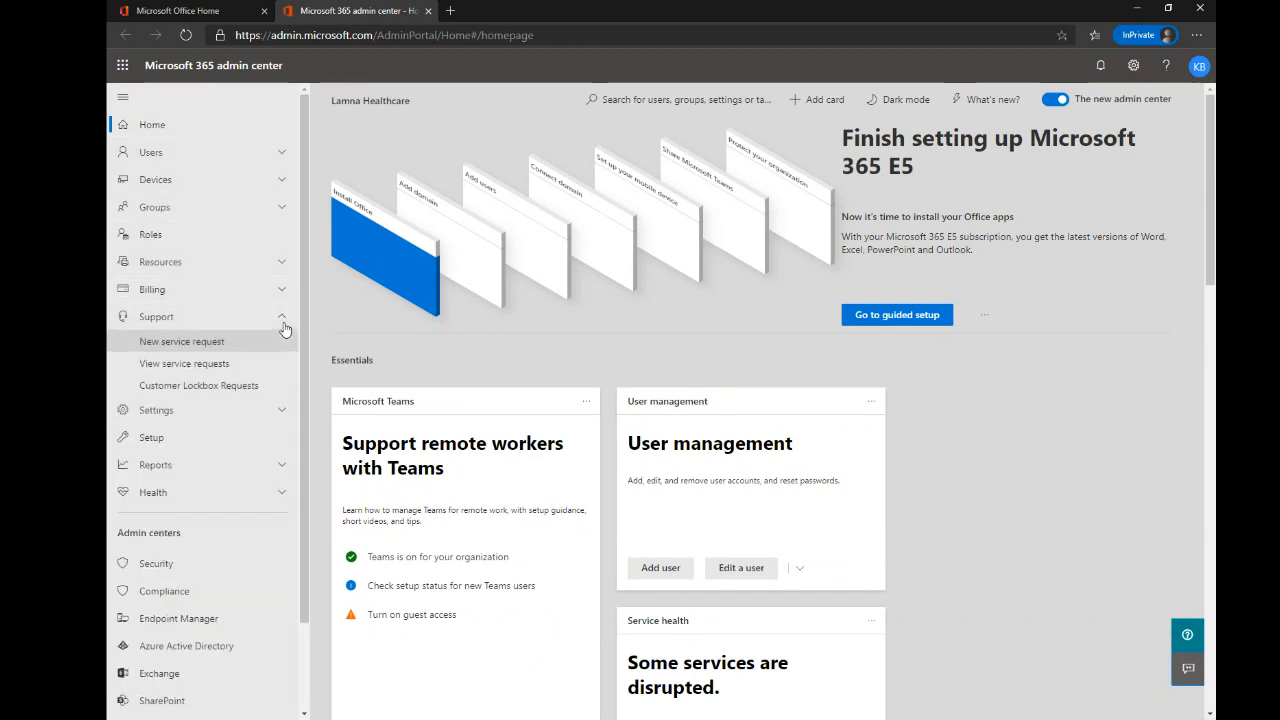
pyautogui.click(281, 317)
pyautogui.click(282, 401)
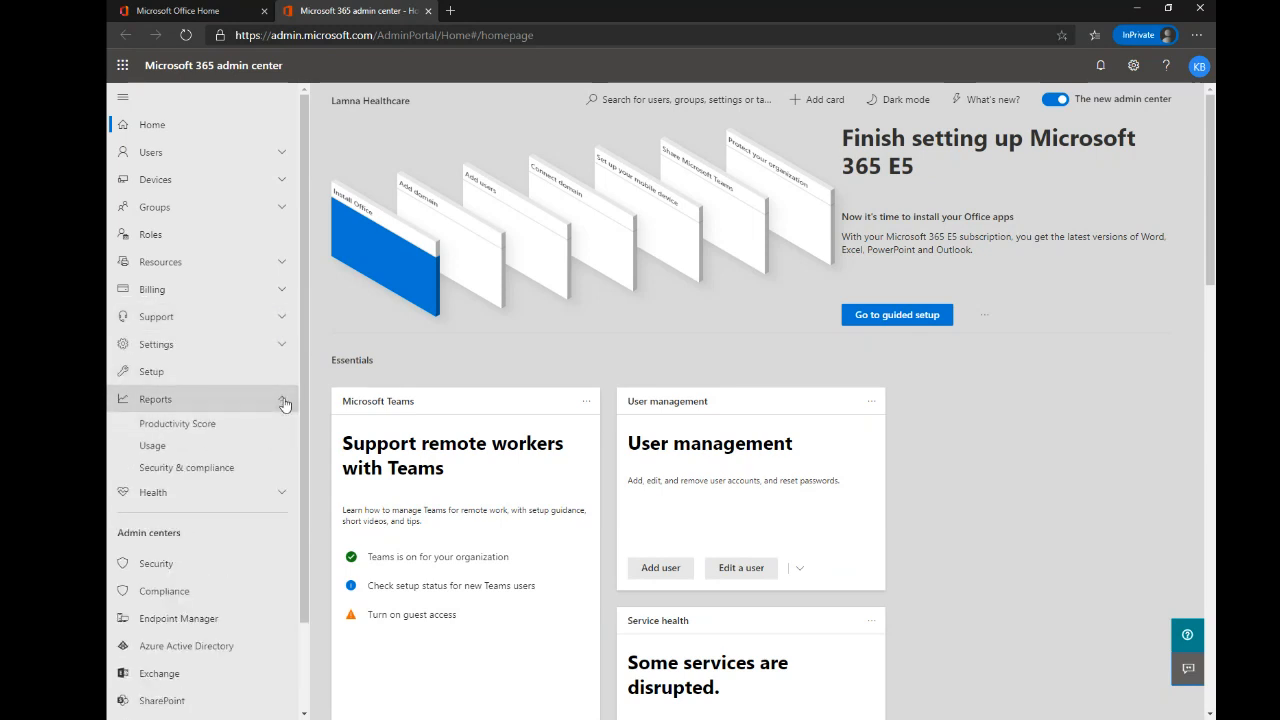
pyautogui.click(283, 402)
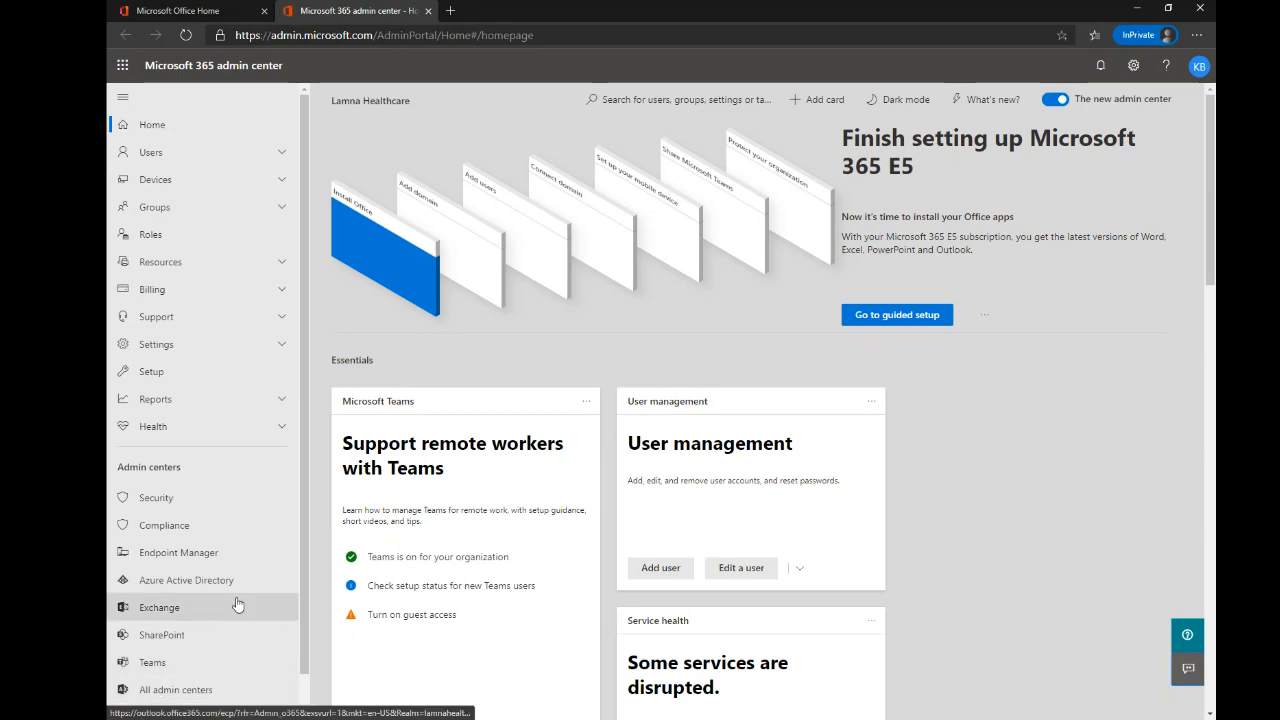
pyautogui.scroll(-1, 237, 605)
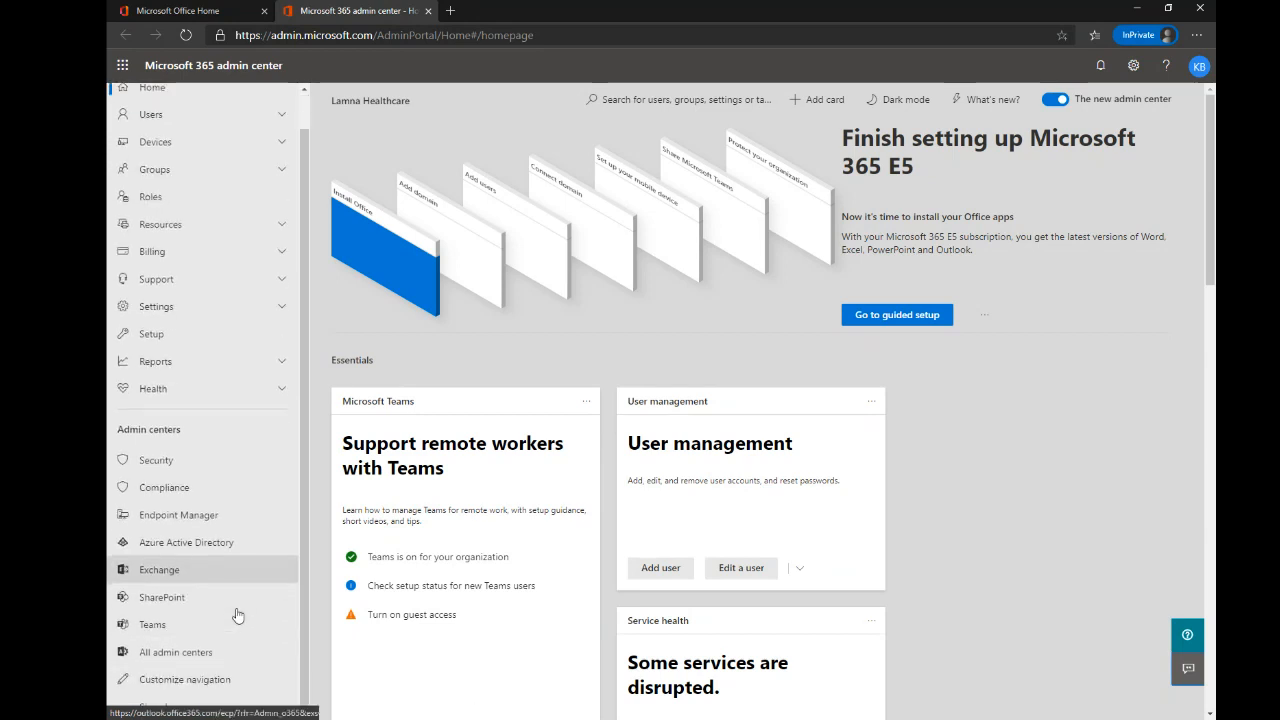
pyautogui.click(170, 655)
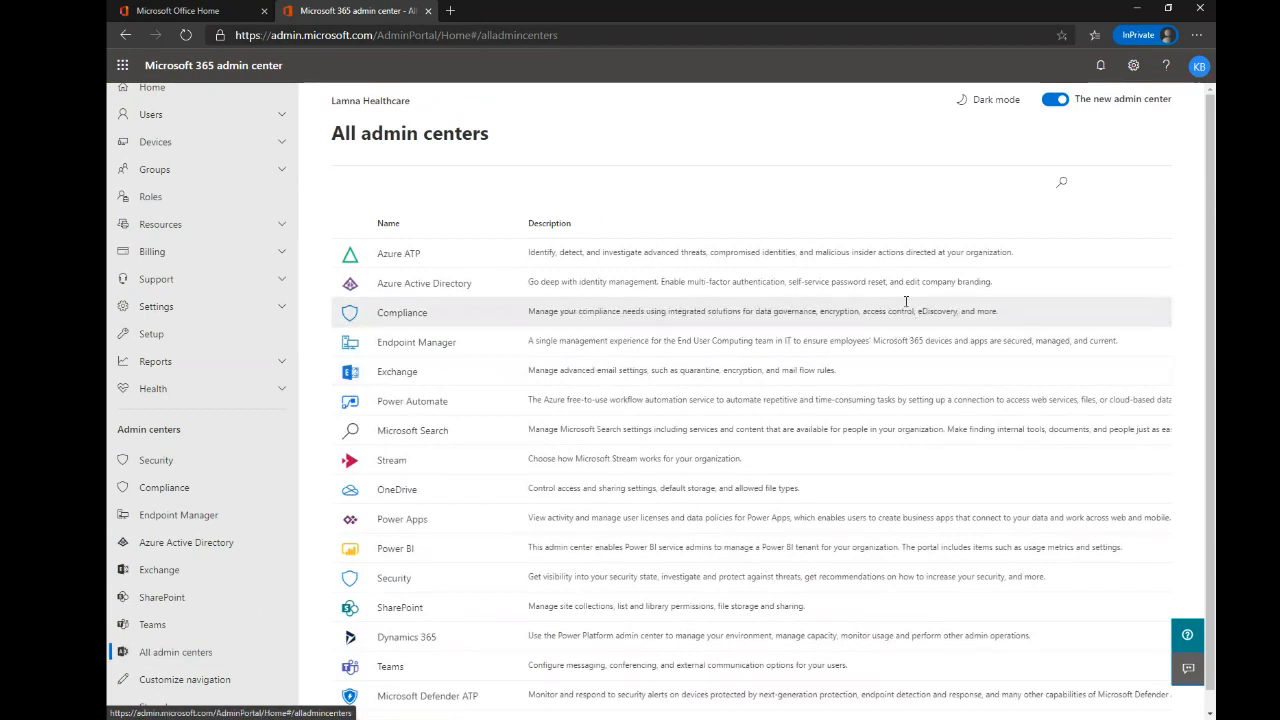
# Scroll through the admin centers list, then go to Users > Active users.
pyautogui.scroll(-1, 726, 352)
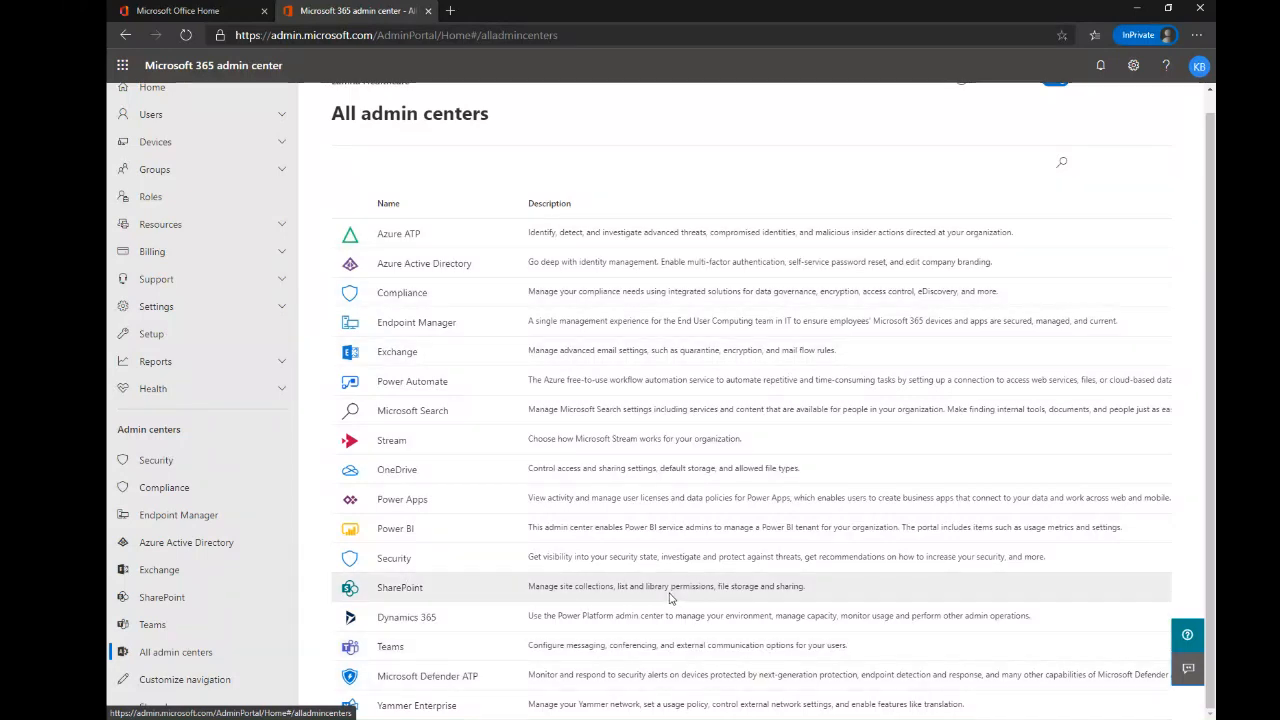
pyautogui.scroll(1, 620, 555)
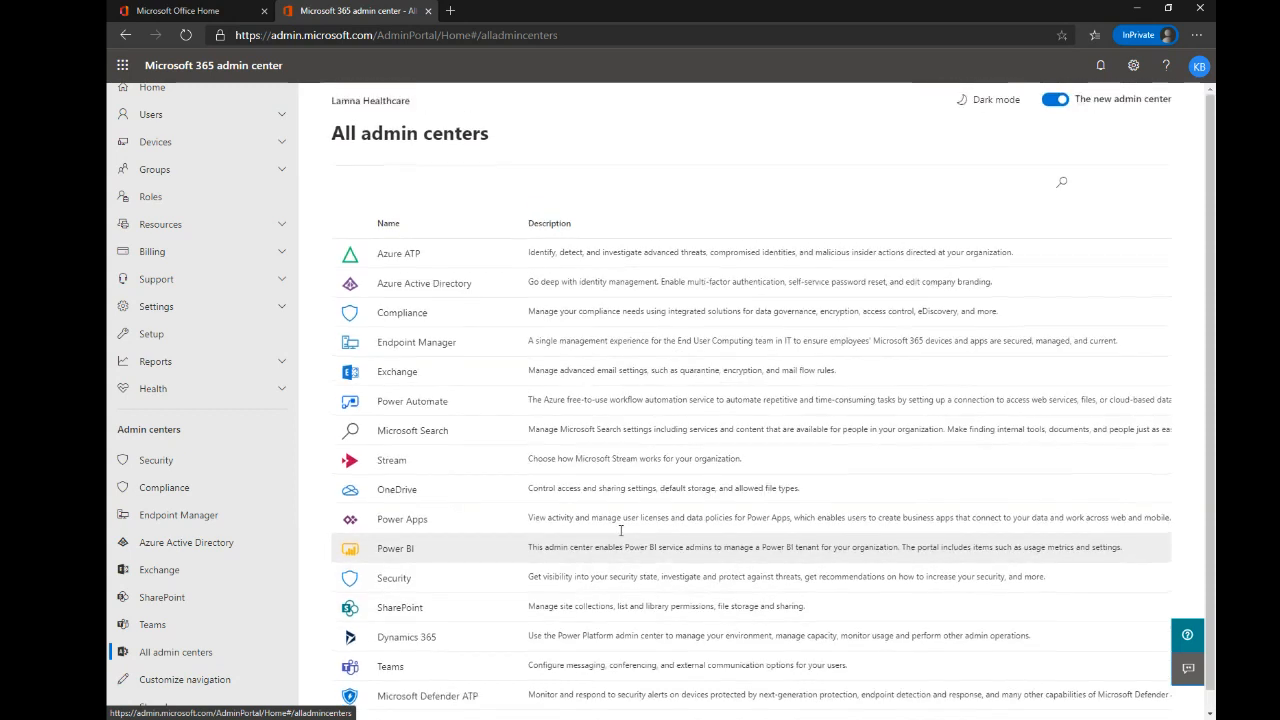
pyautogui.scroll(1, 200, 340)
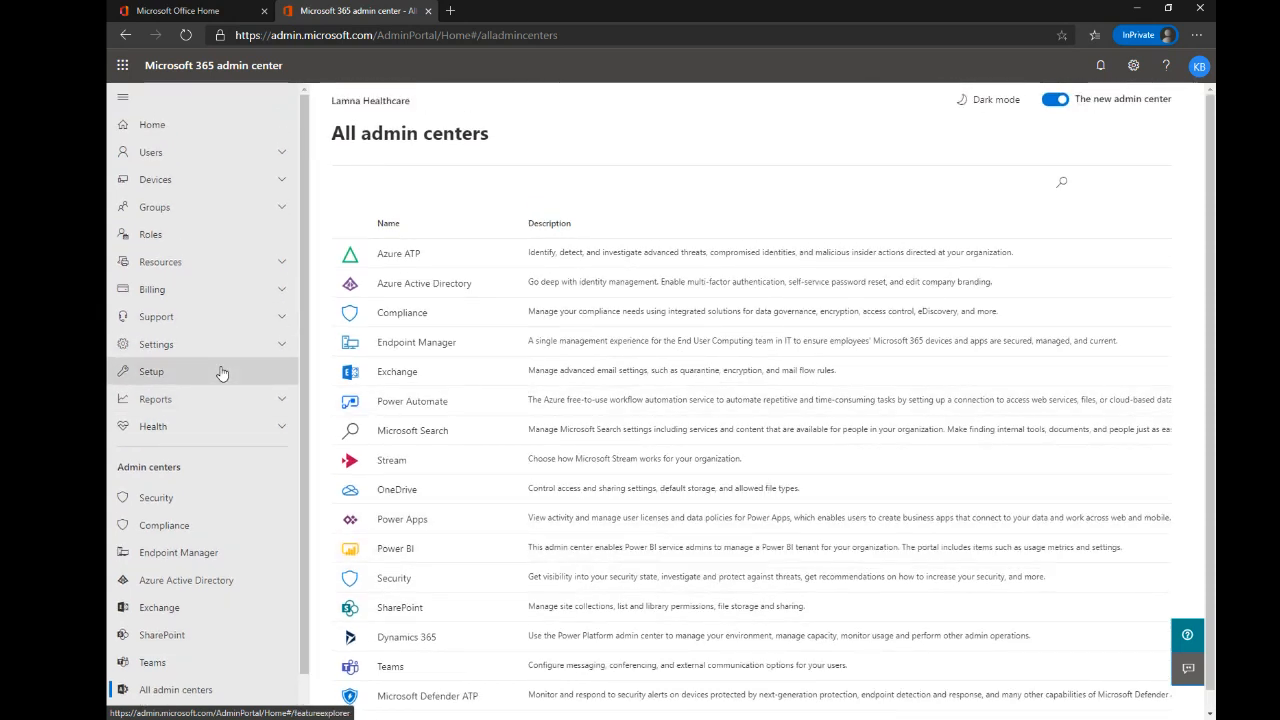
pyautogui.click(281, 156)
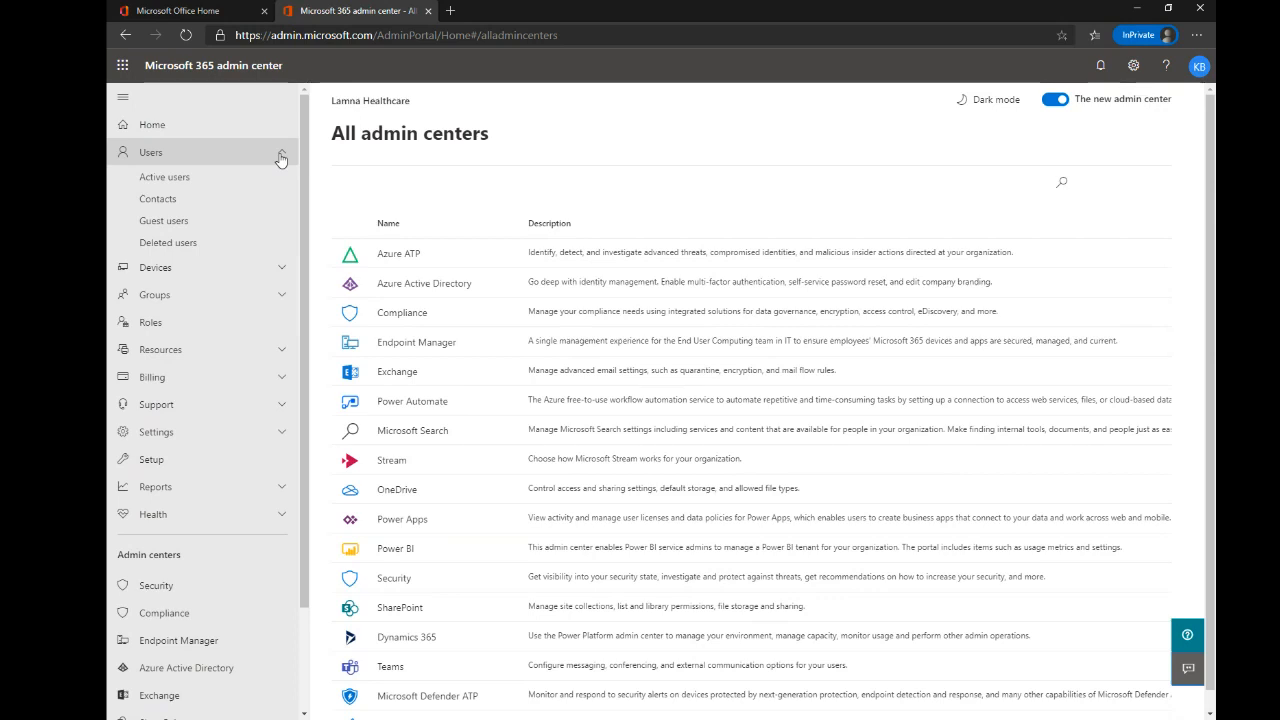
pyautogui.click(201, 178)
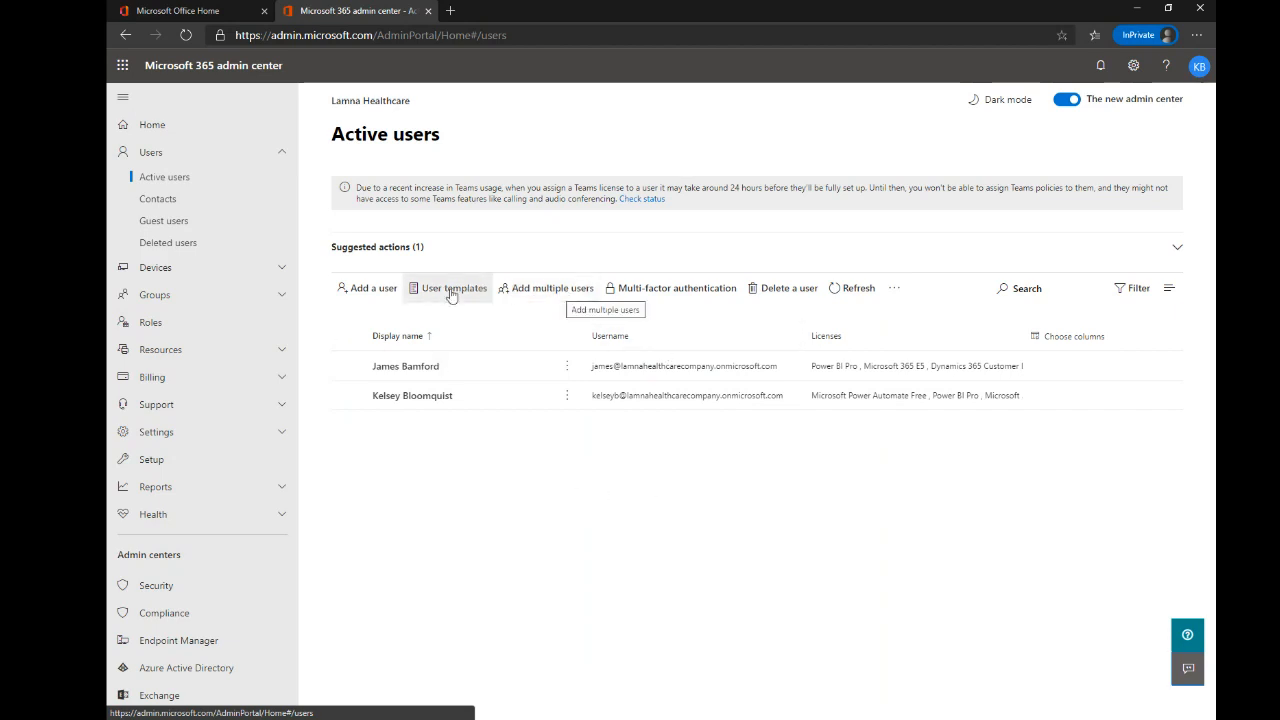
# Fill in the new user's first name, display name and username, leave password email unchecked, and continue.
pyautogui.click(372, 290)
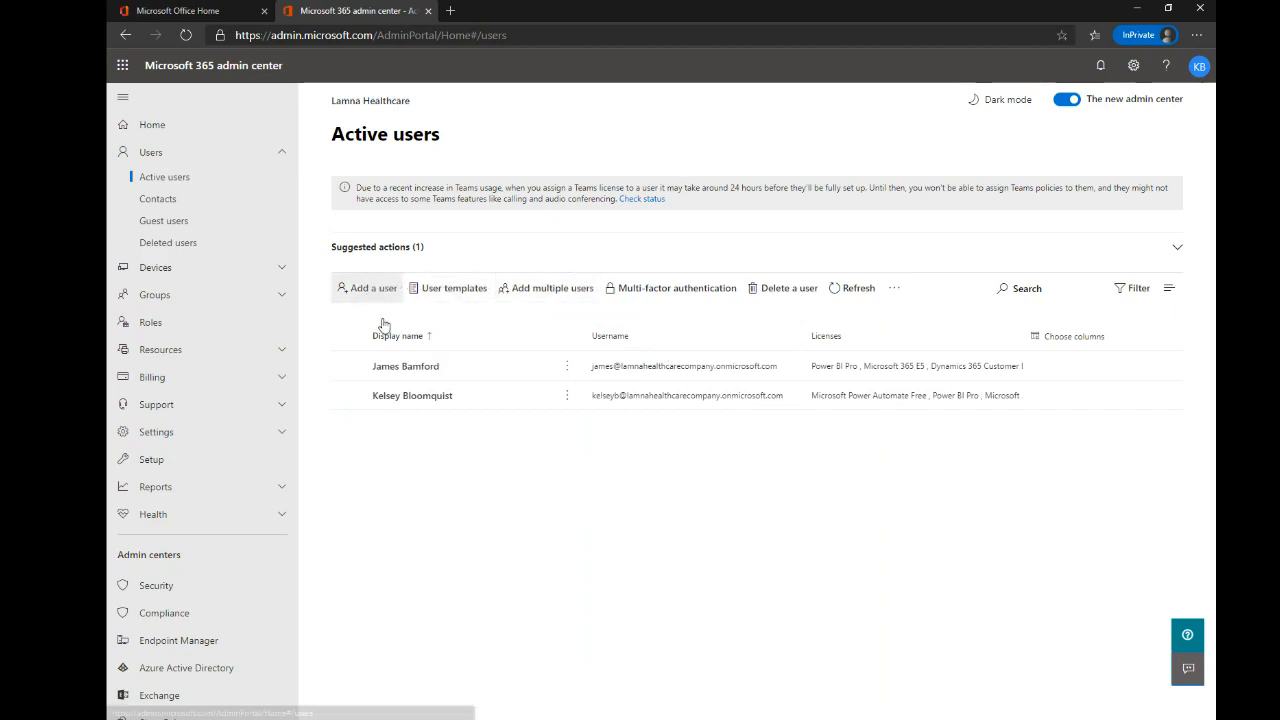
pyautogui.click(792, 229)
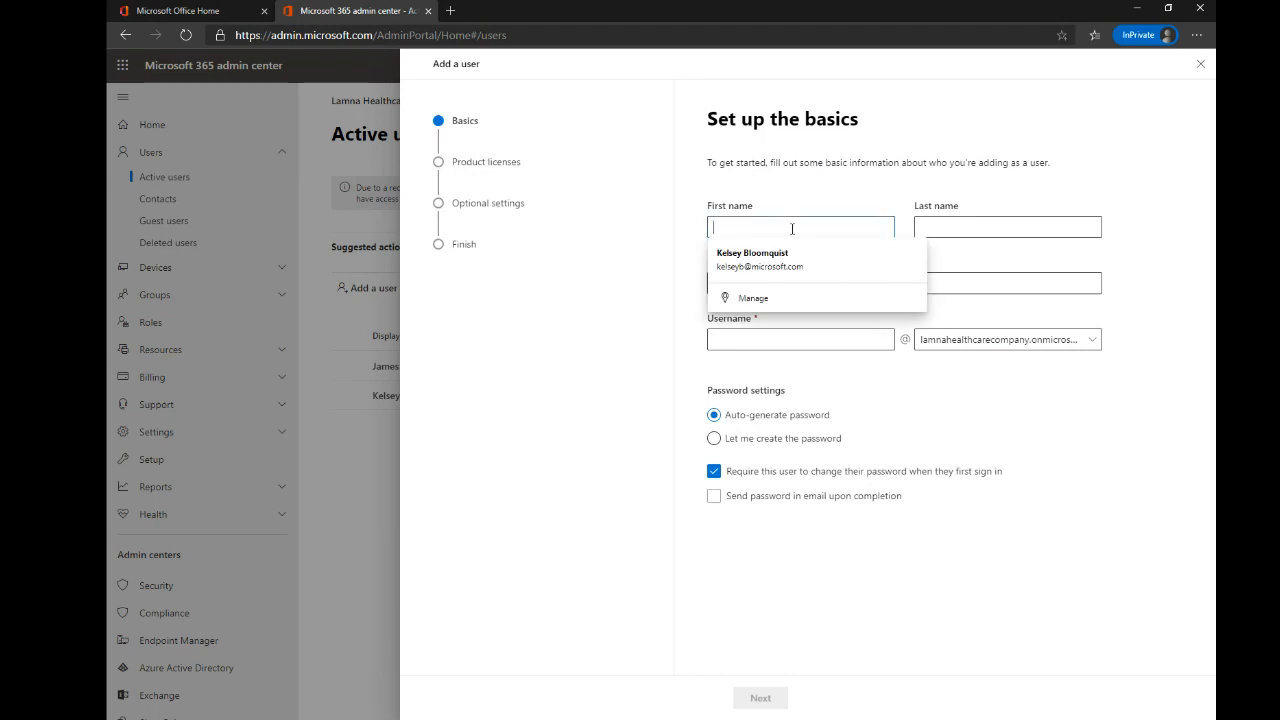
pyautogui.write('Monte')
pyautogui.press('Tab')
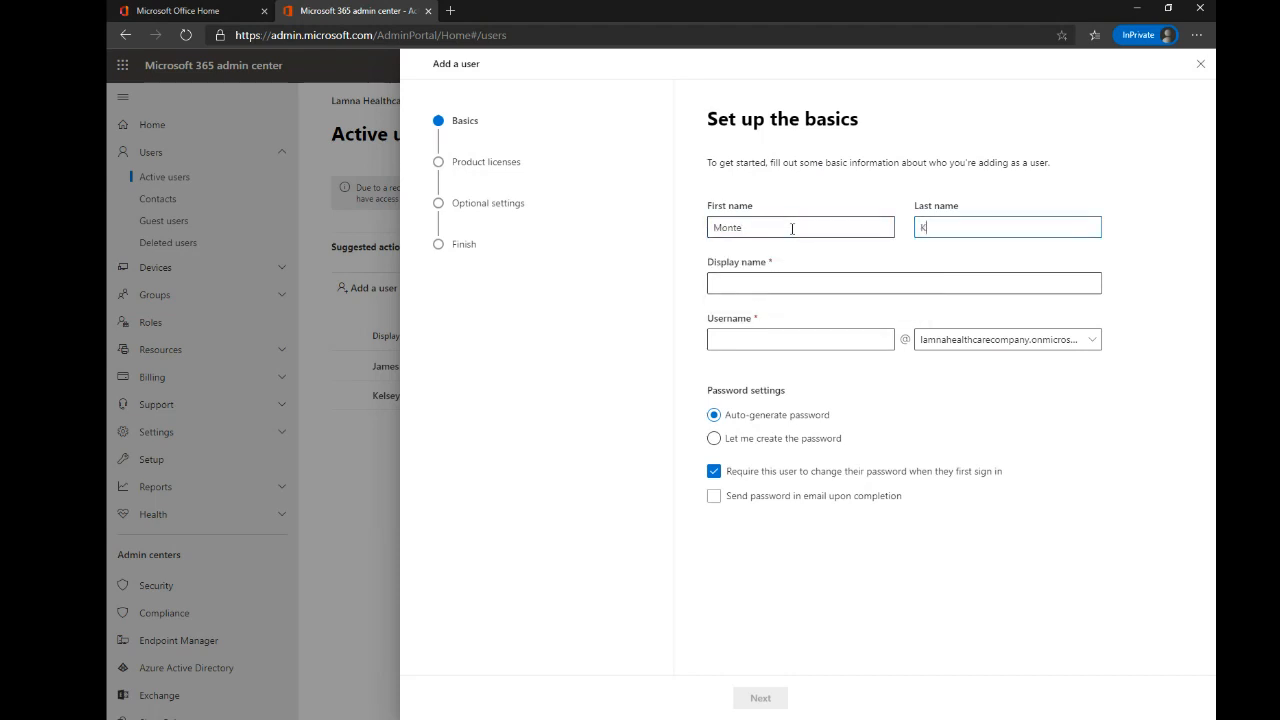
pyautogui.press('Tab')
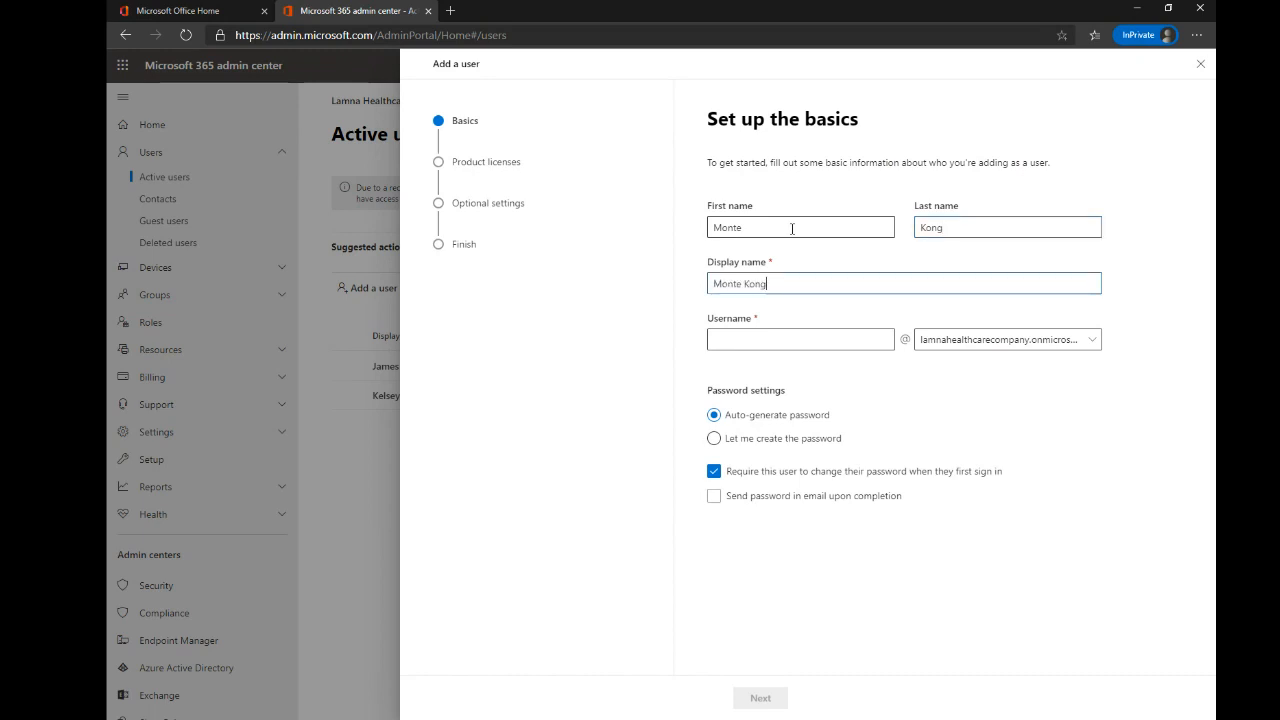
pyautogui.click(821, 338)
pyautogui.write('Montek')
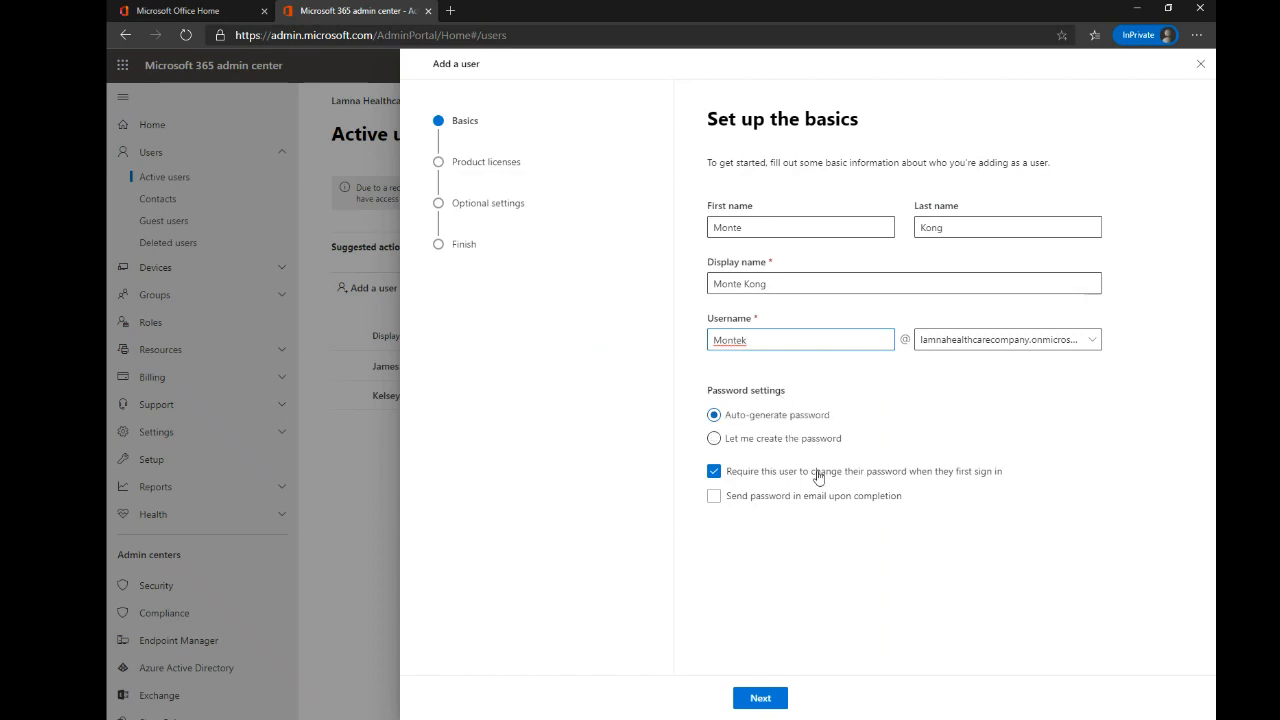
pyautogui.click(713, 497)
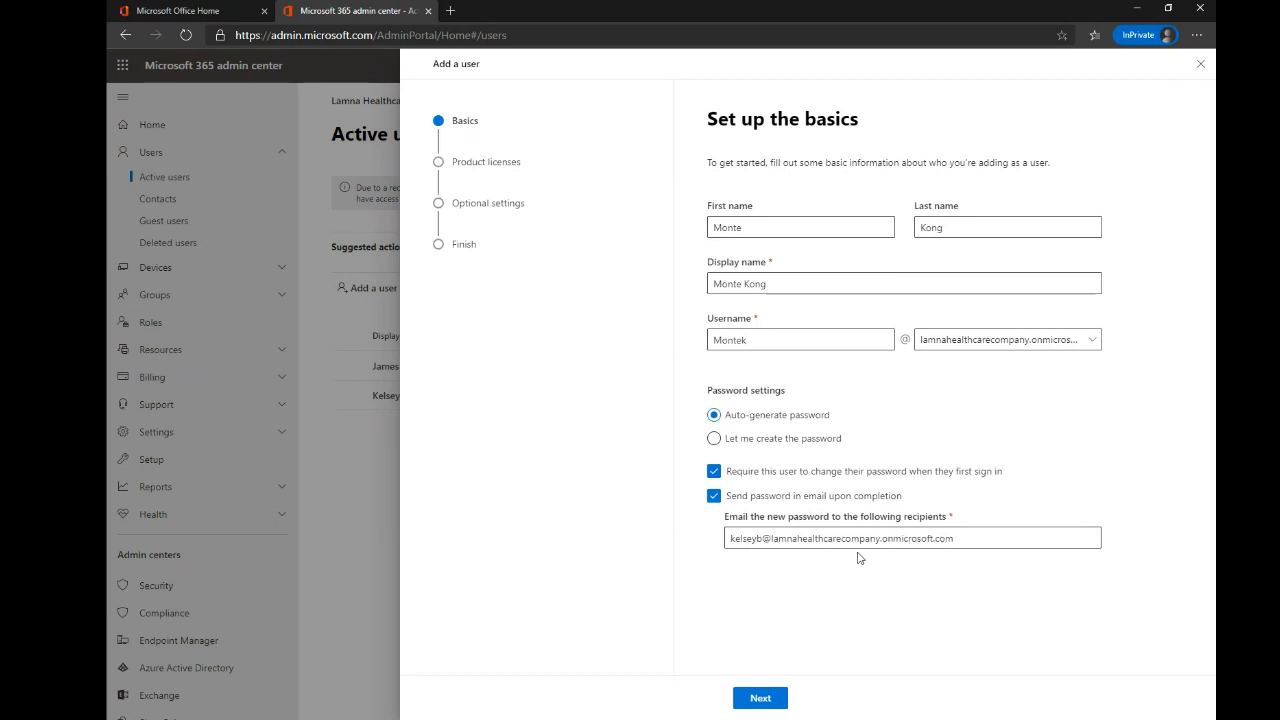
pyautogui.click(712, 496)
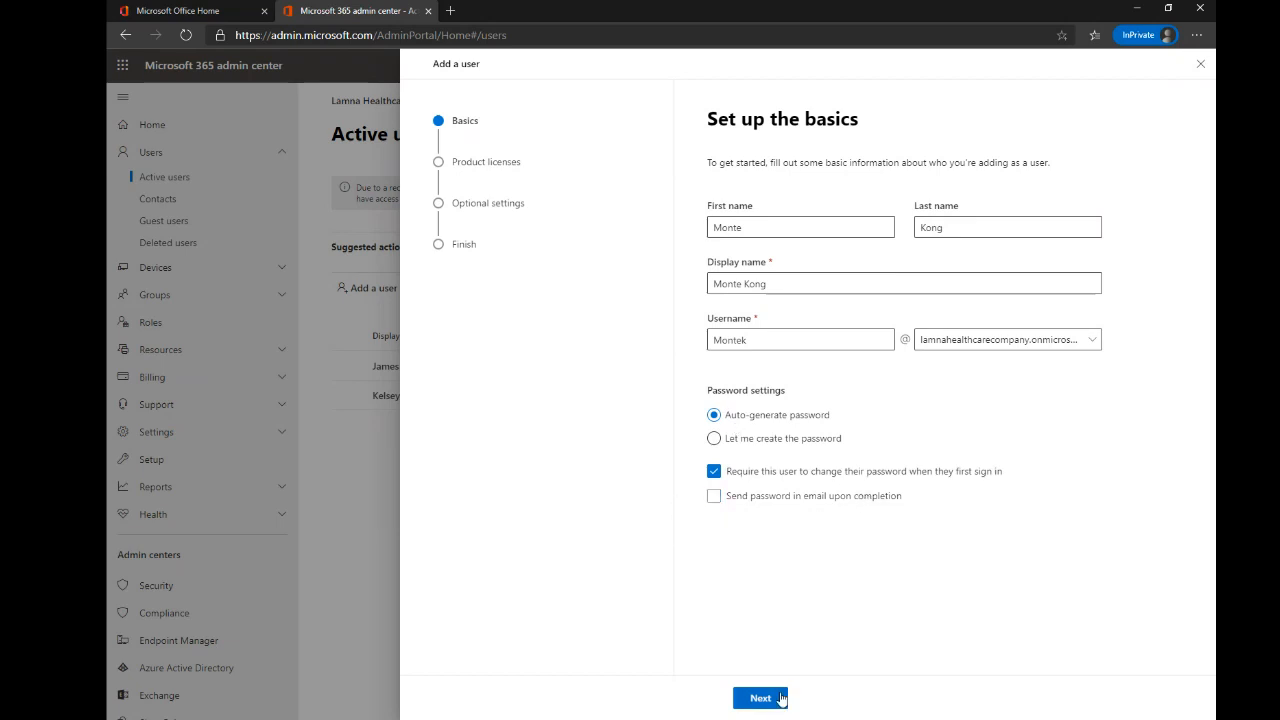
pyautogui.click(760, 698)
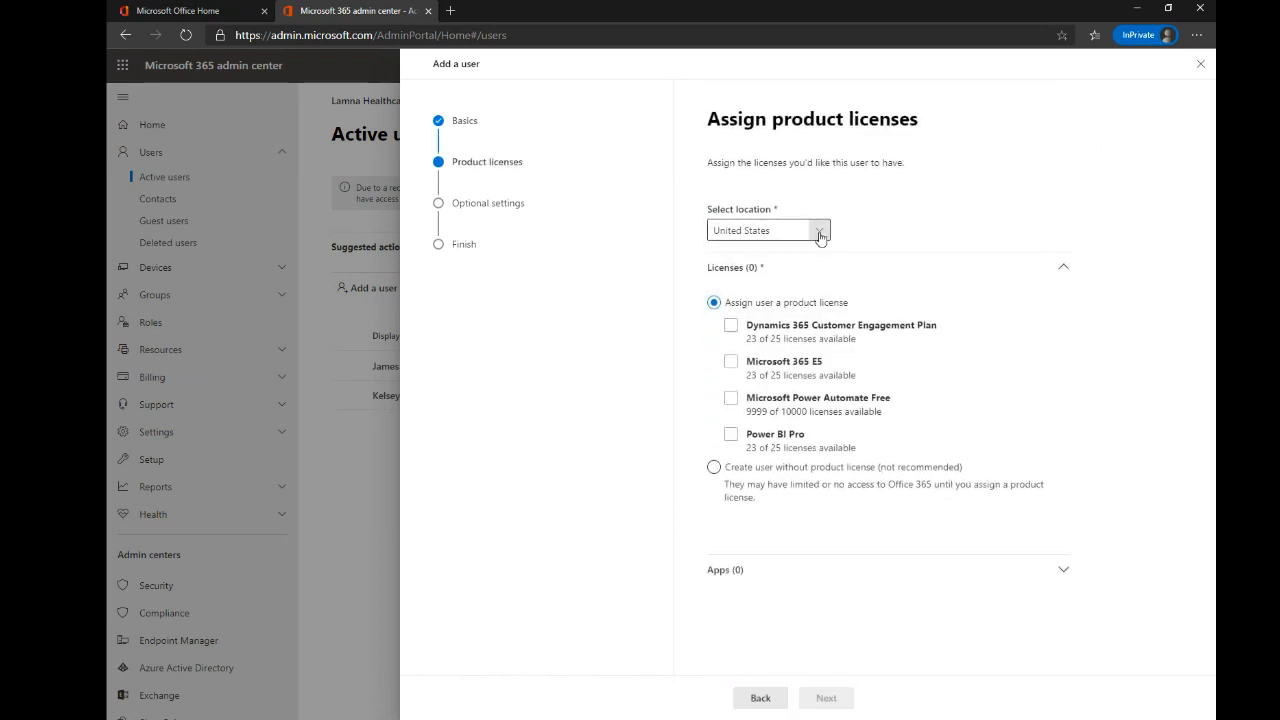
# Keep United States as location and assign Dynamics 365 Customer Engagement Plan and Microsoft 365 E5 licences.
pyautogui.click(819, 230)
pyautogui.click(820, 231)
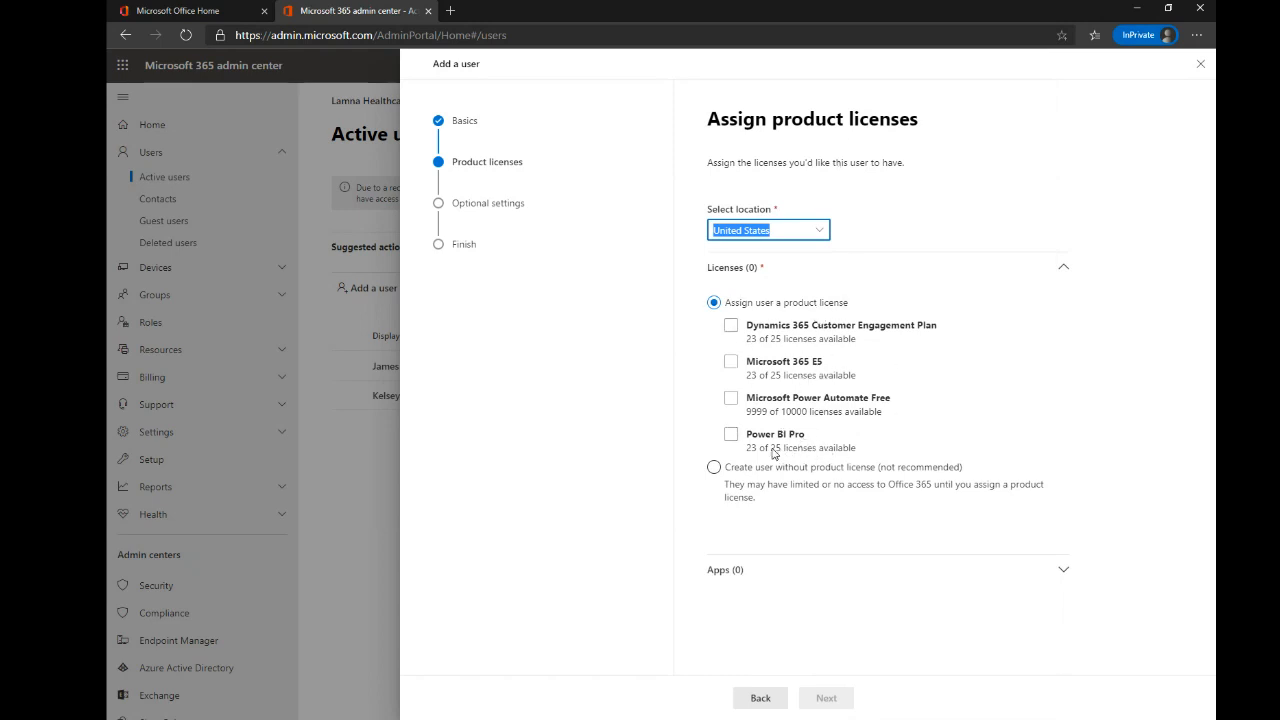
pyautogui.click(731, 325)
pyautogui.click(731, 361)
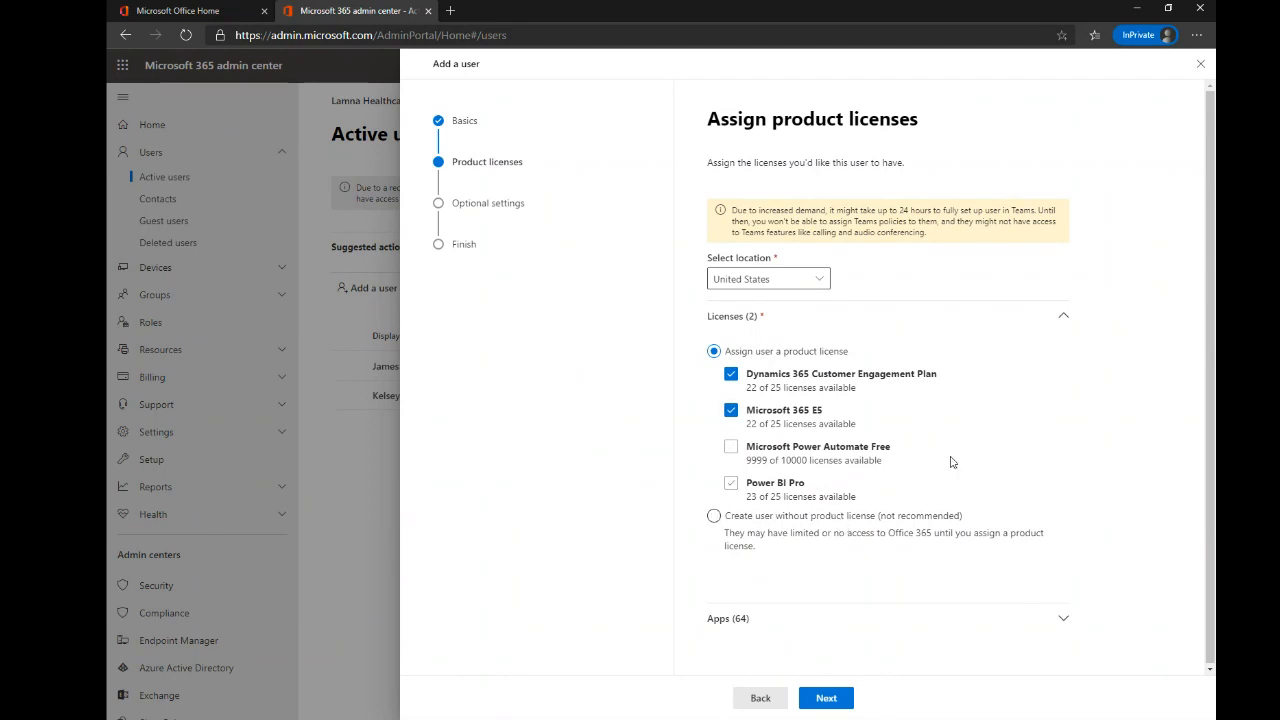
# Filter apps to Dynamics 365 Customer Engagement Plan, toggle SharePoint Online (Plan 2) off and on, then show all licences.
pyautogui.click(1064, 620)
pyautogui.scroll(-3, 1074, 451)
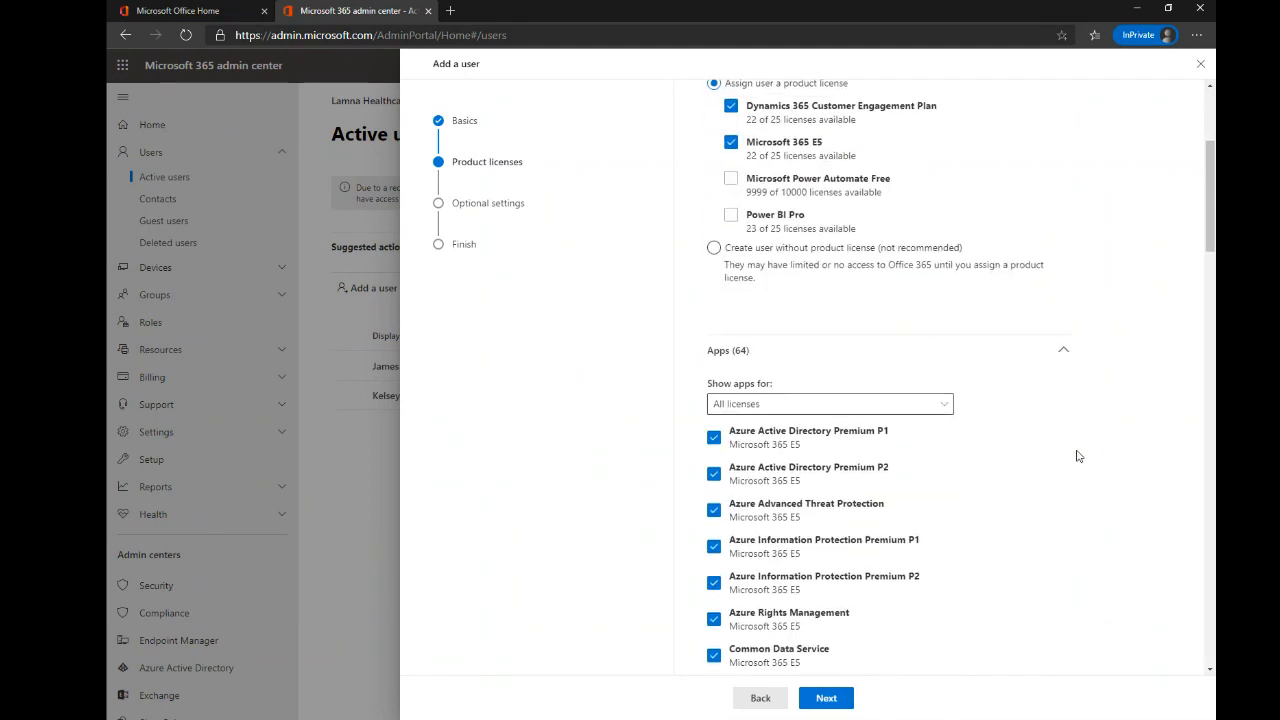
pyautogui.click(918, 403)
pyautogui.click(859, 451)
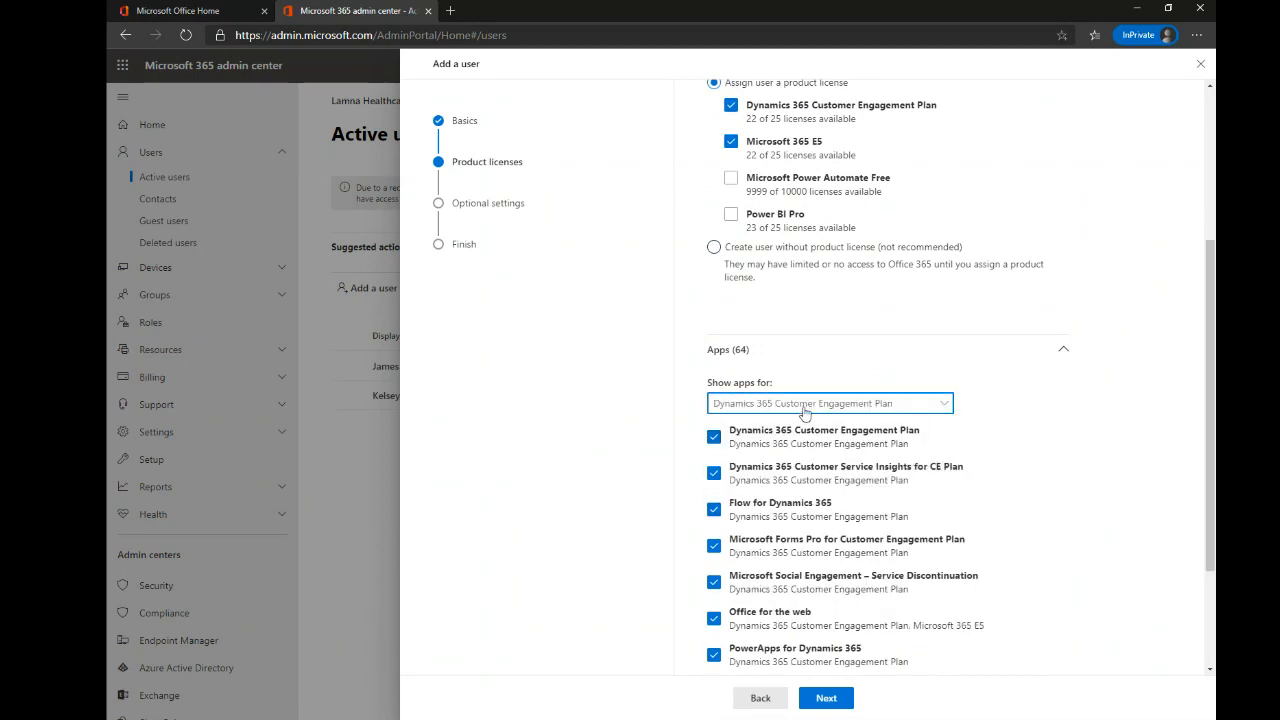
pyautogui.scroll(-1, 905, 492)
pyautogui.scroll(-2, 905, 492)
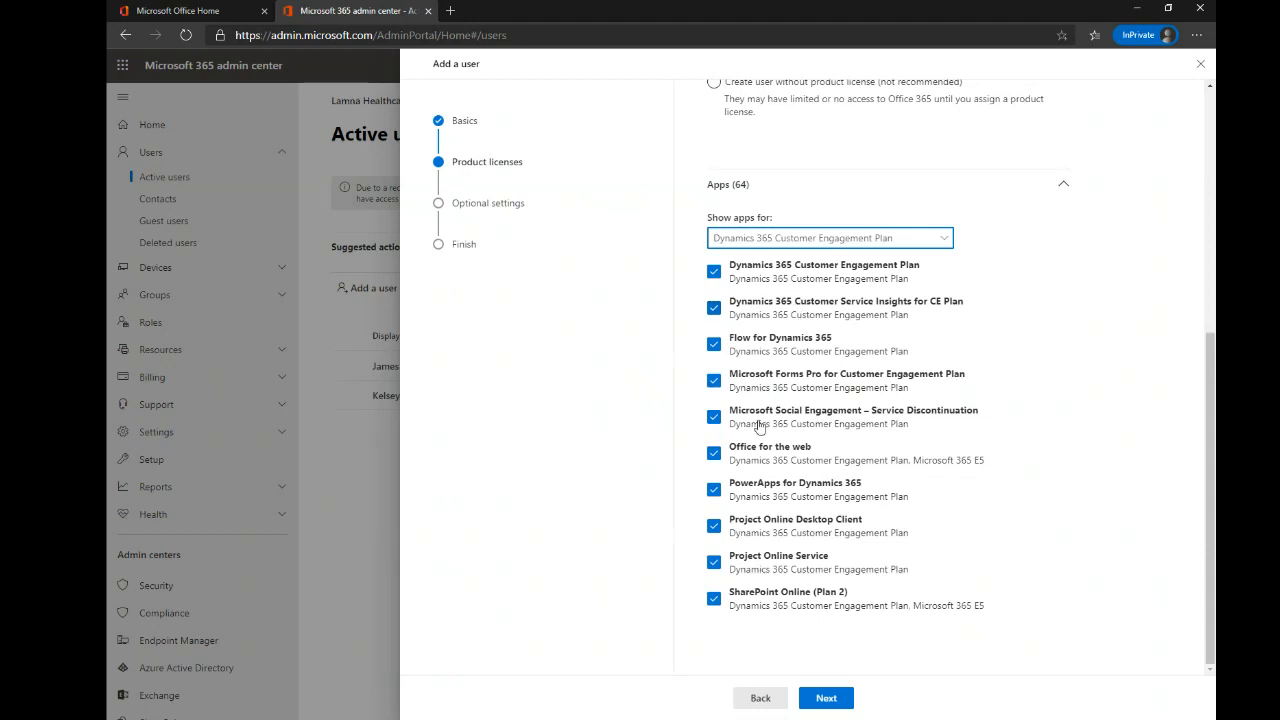
pyautogui.click(714, 599)
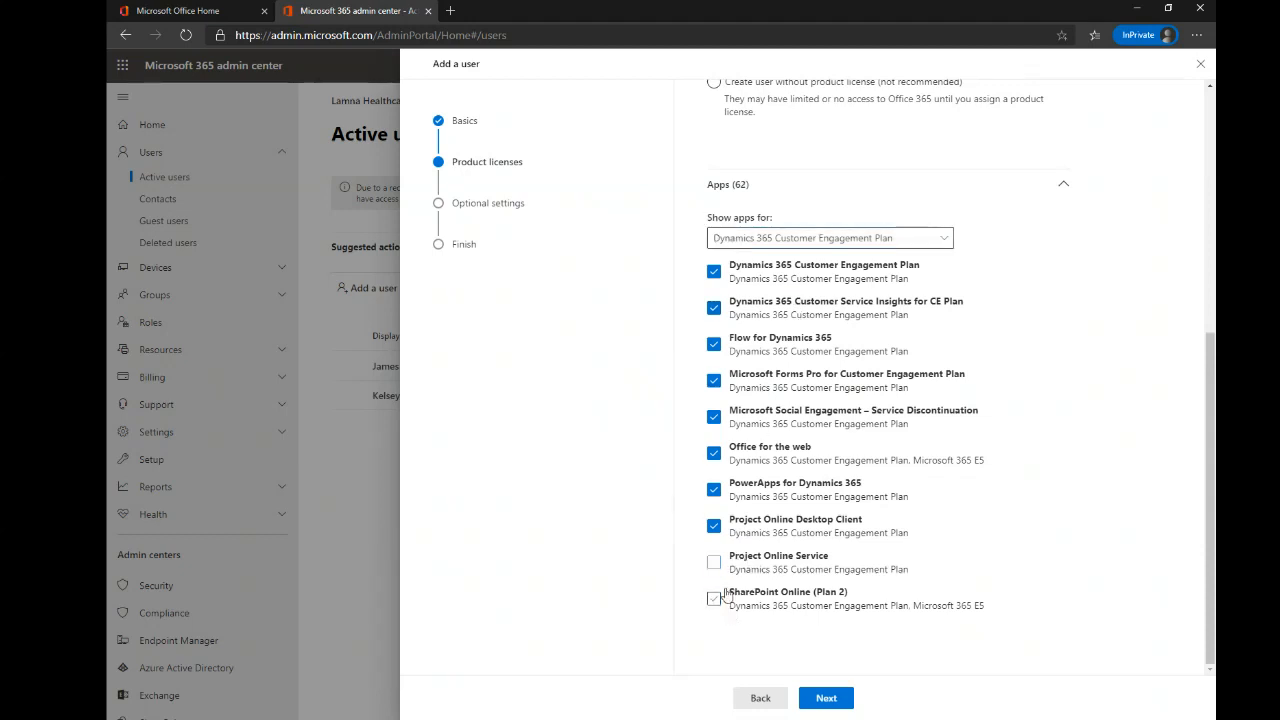
pyautogui.click(714, 599)
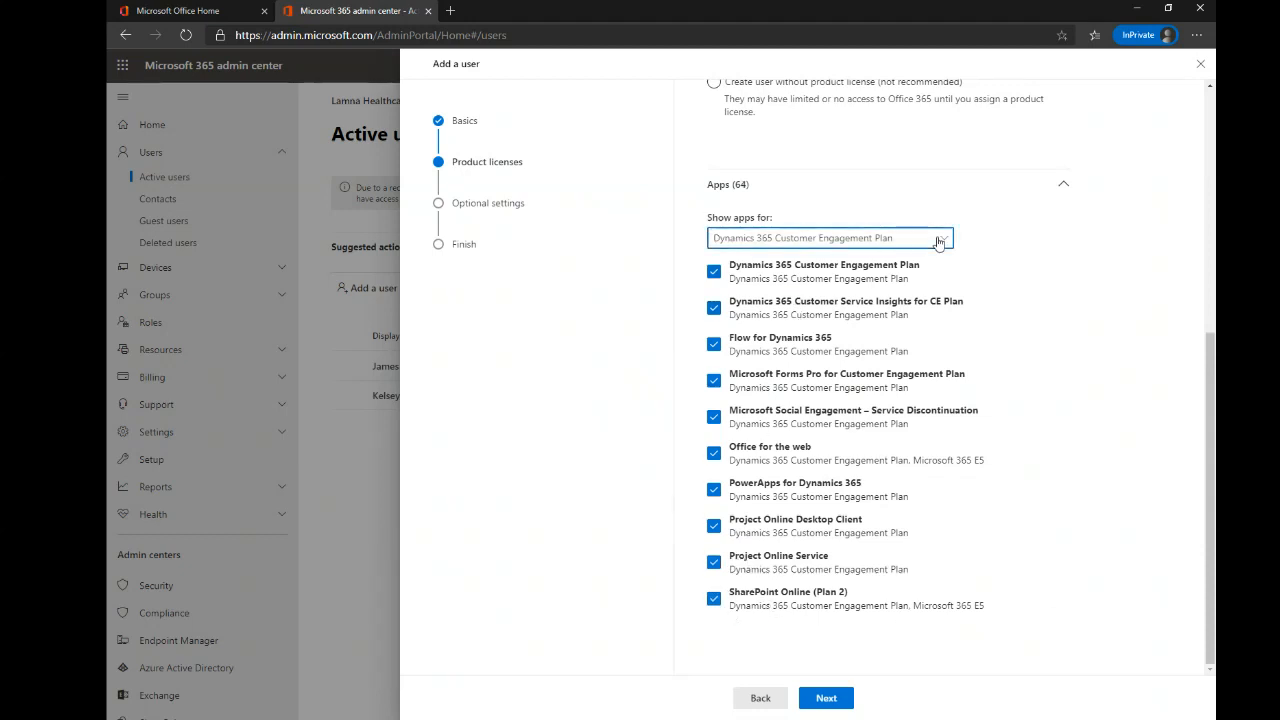
pyautogui.click(875, 237)
pyautogui.click(858, 264)
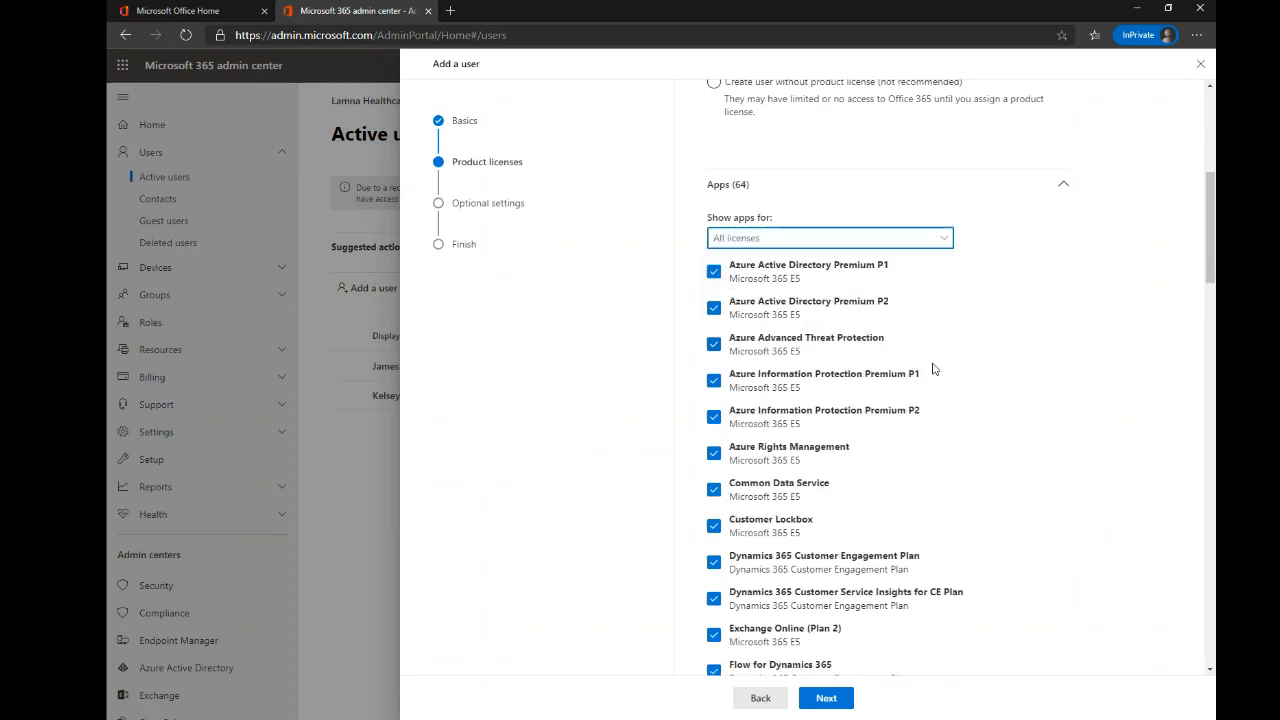
# Move to optional settings and try Admin center access before reverting the role to User.
pyautogui.click(1065, 188)
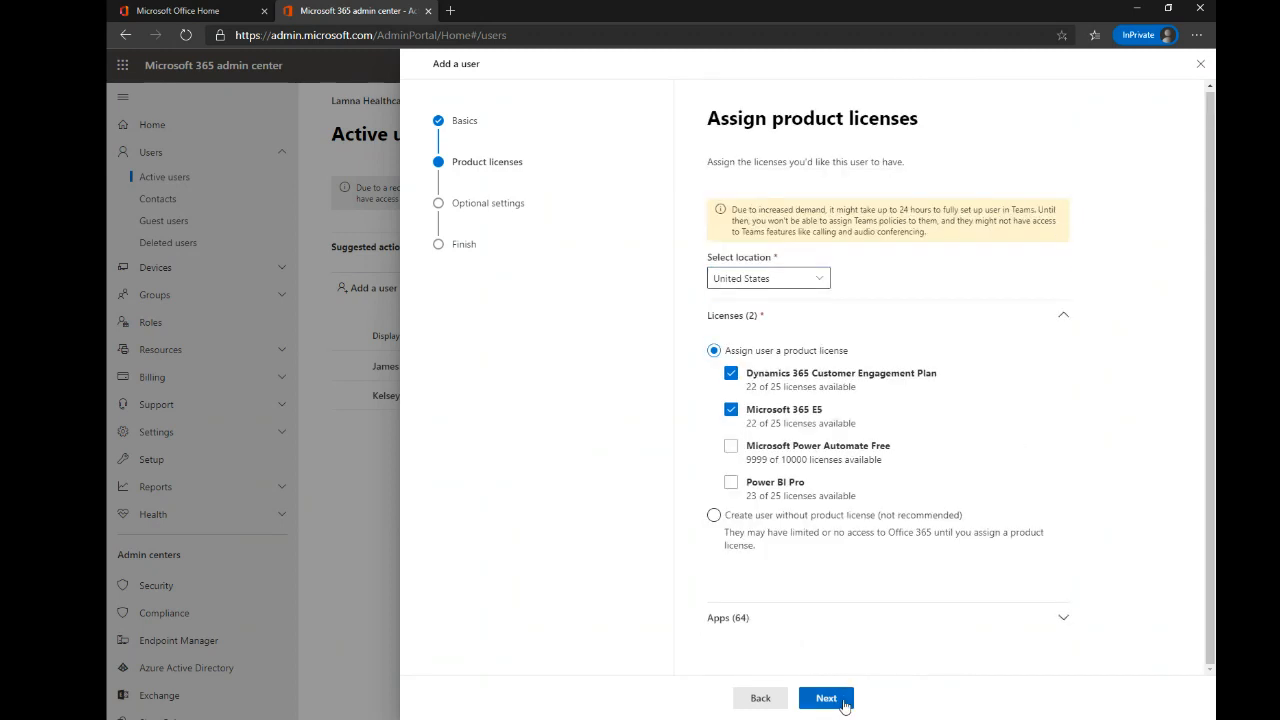
pyautogui.click(830, 699)
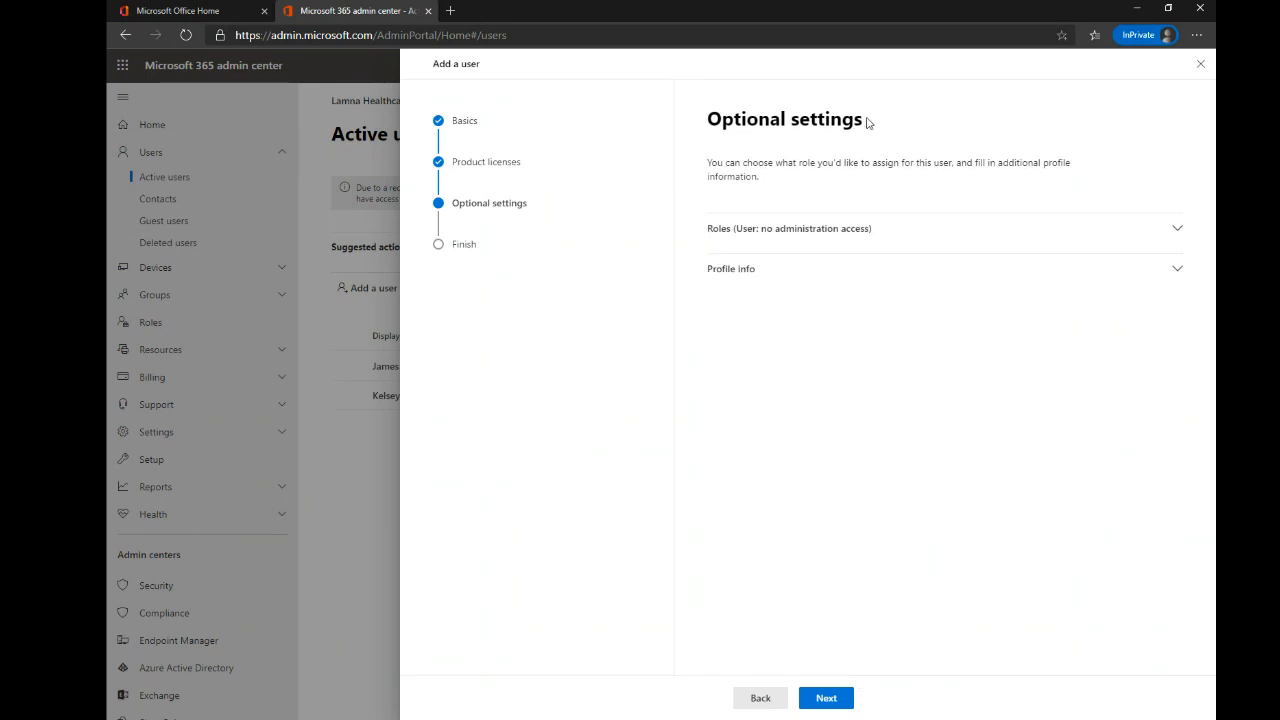
pyautogui.click(1178, 232)
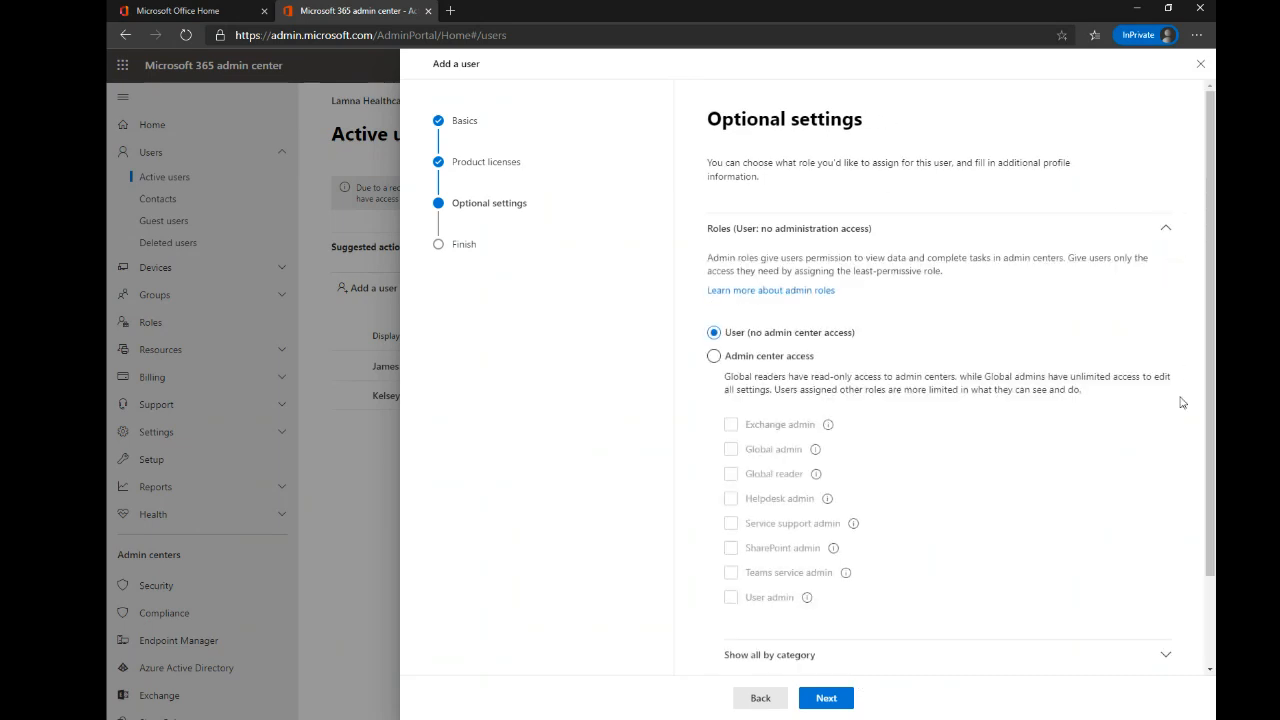
pyautogui.click(714, 356)
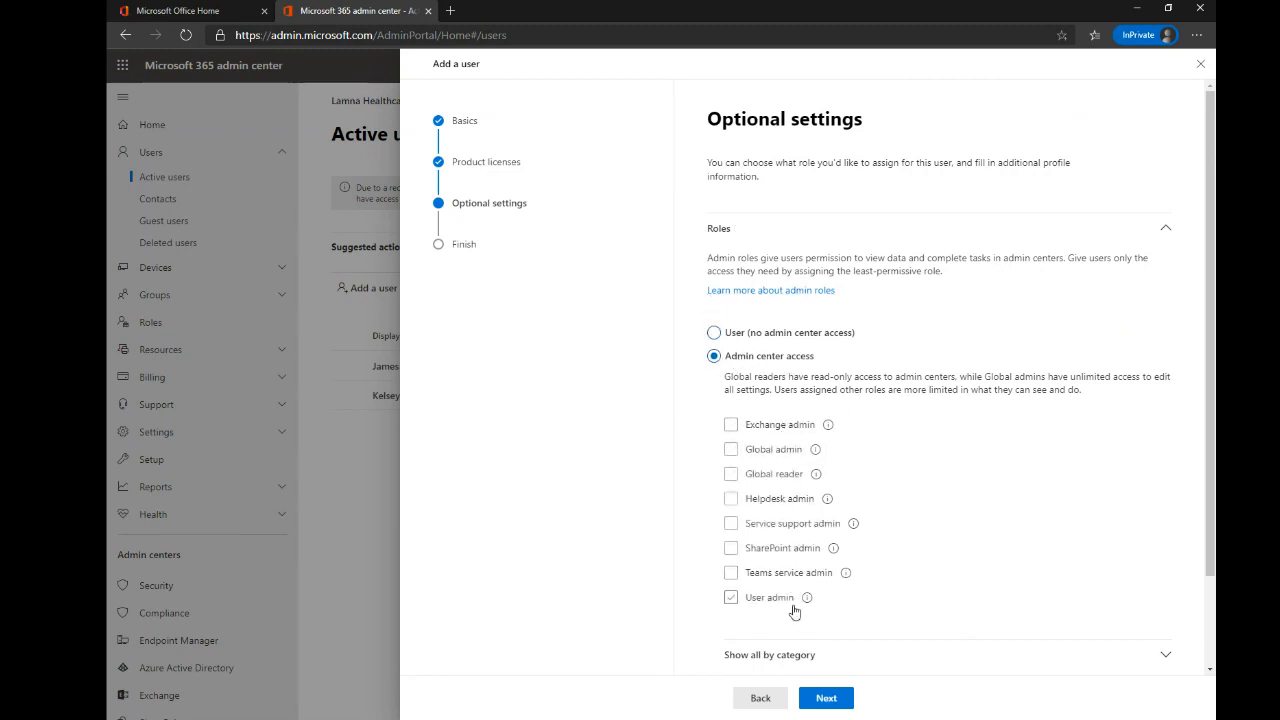
pyautogui.click(714, 333)
pyautogui.click(1166, 233)
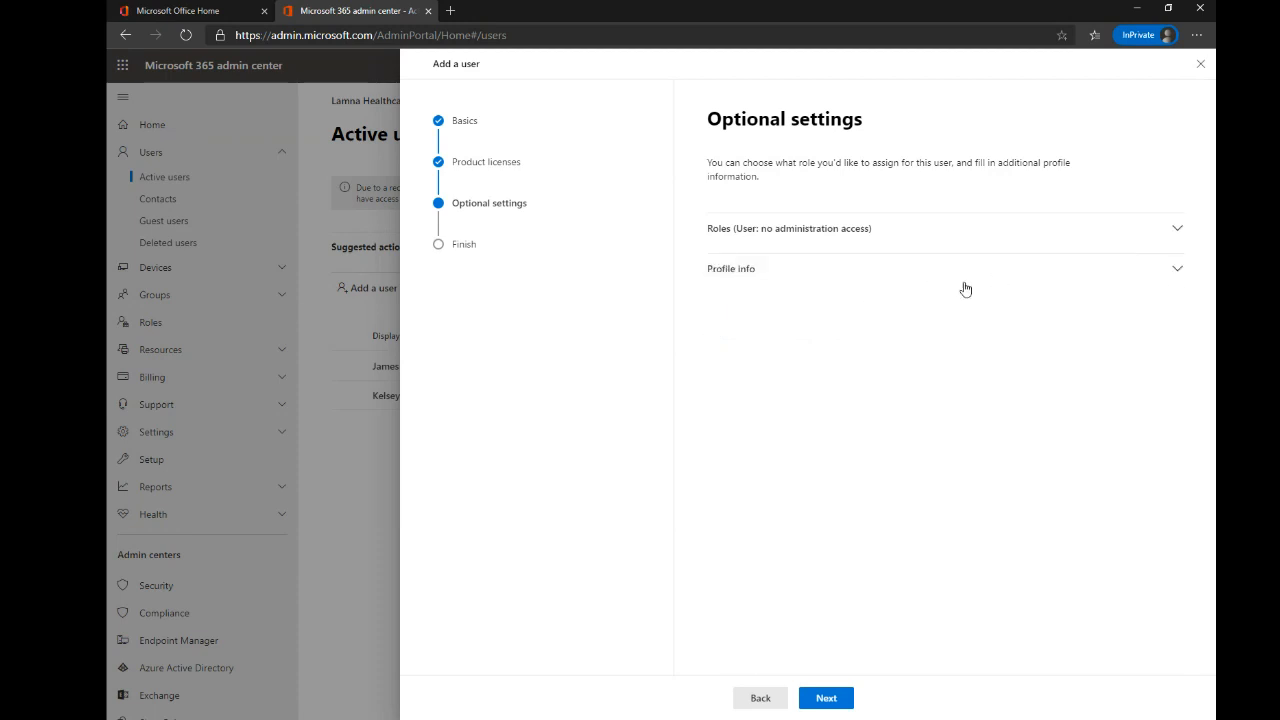
# Look over Profile info without filling anything, then continue to Review and finish.
pyautogui.click(1164, 272)
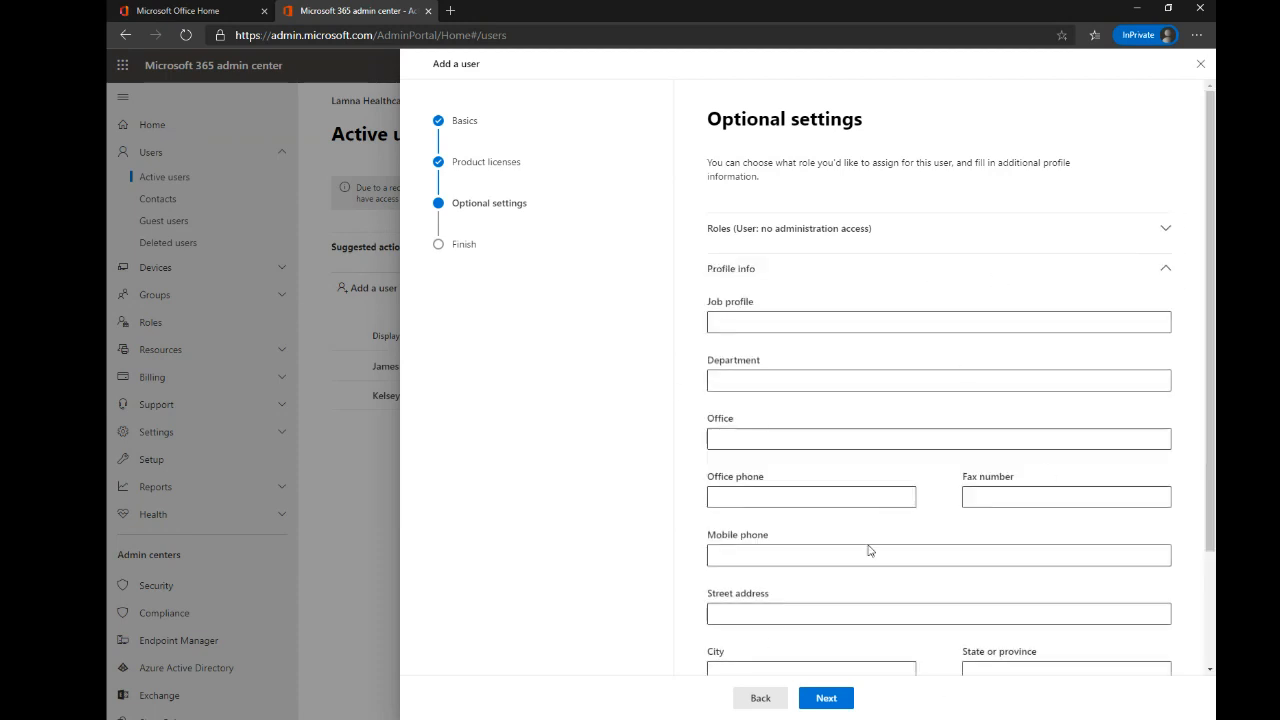
pyautogui.scroll(-3, 1115, 542)
pyautogui.scroll(3, 1203, 304)
pyautogui.click(1167, 272)
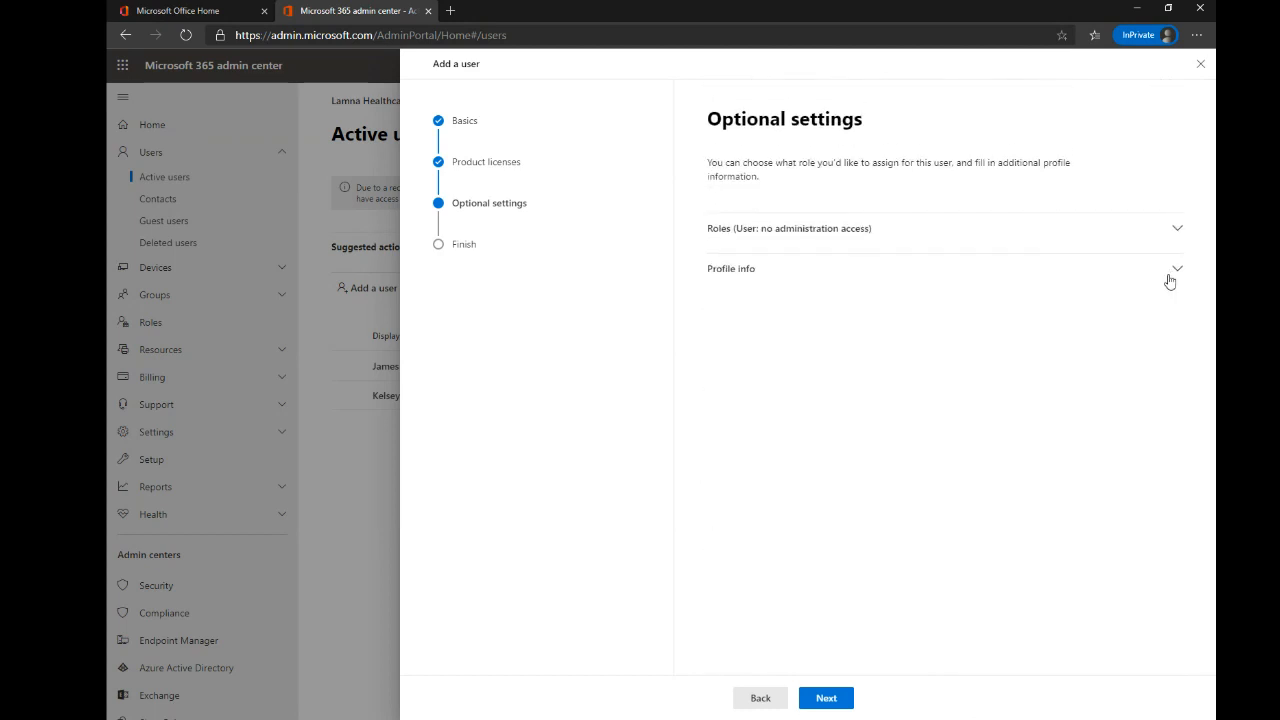
pyautogui.click(835, 697)
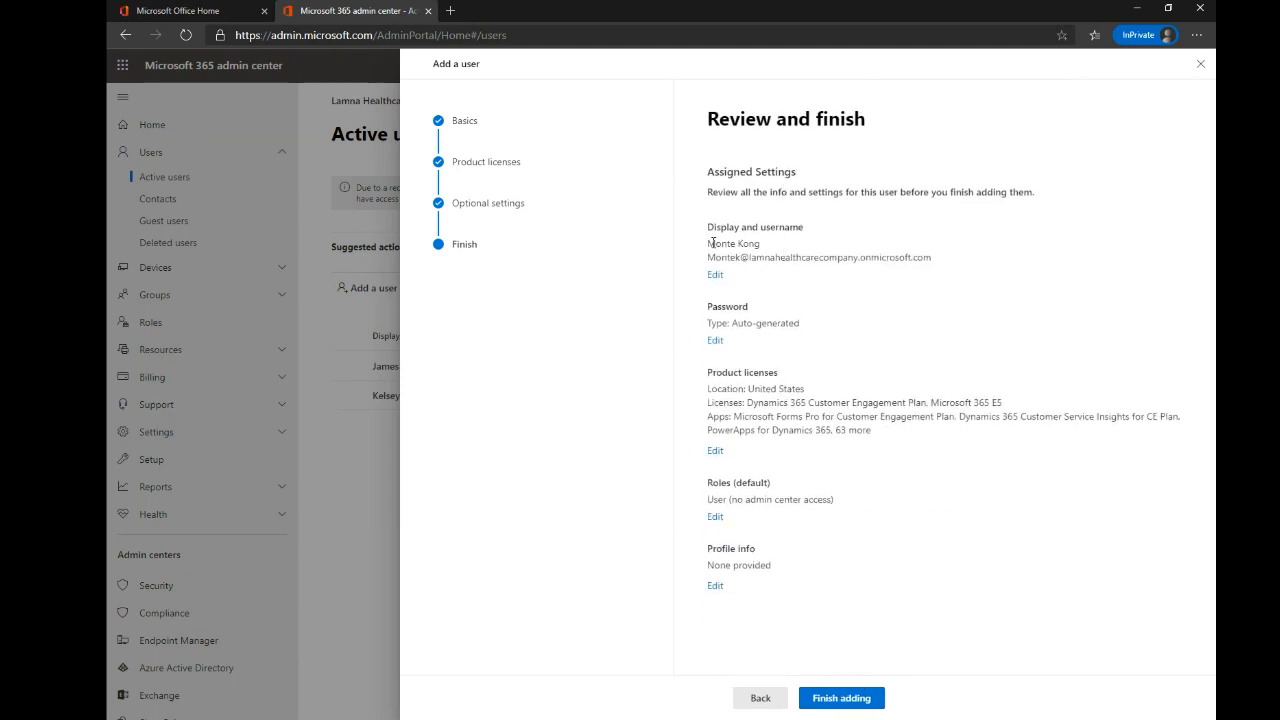
# Review the display name and auto-generated password, revisit password settings, and step back to review.
pyautogui.moveTo(712, 243); pyautogui.dragTo(762, 245)
pyautogui.click(767, 259)
pyautogui.moveTo(771, 325); pyautogui.dragTo(811, 351)
pyautogui.click(795, 455)
pyautogui.click(716, 341)
pyautogui.click(771, 706)
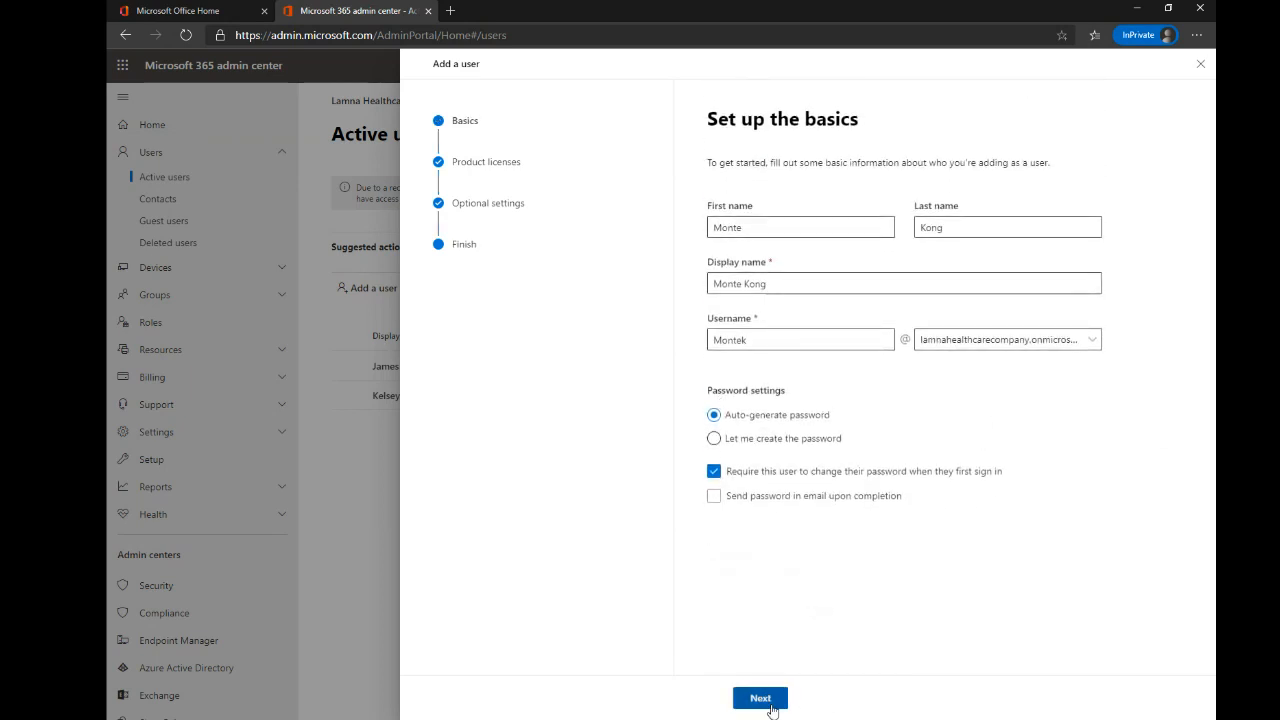
pyautogui.click(824, 697)
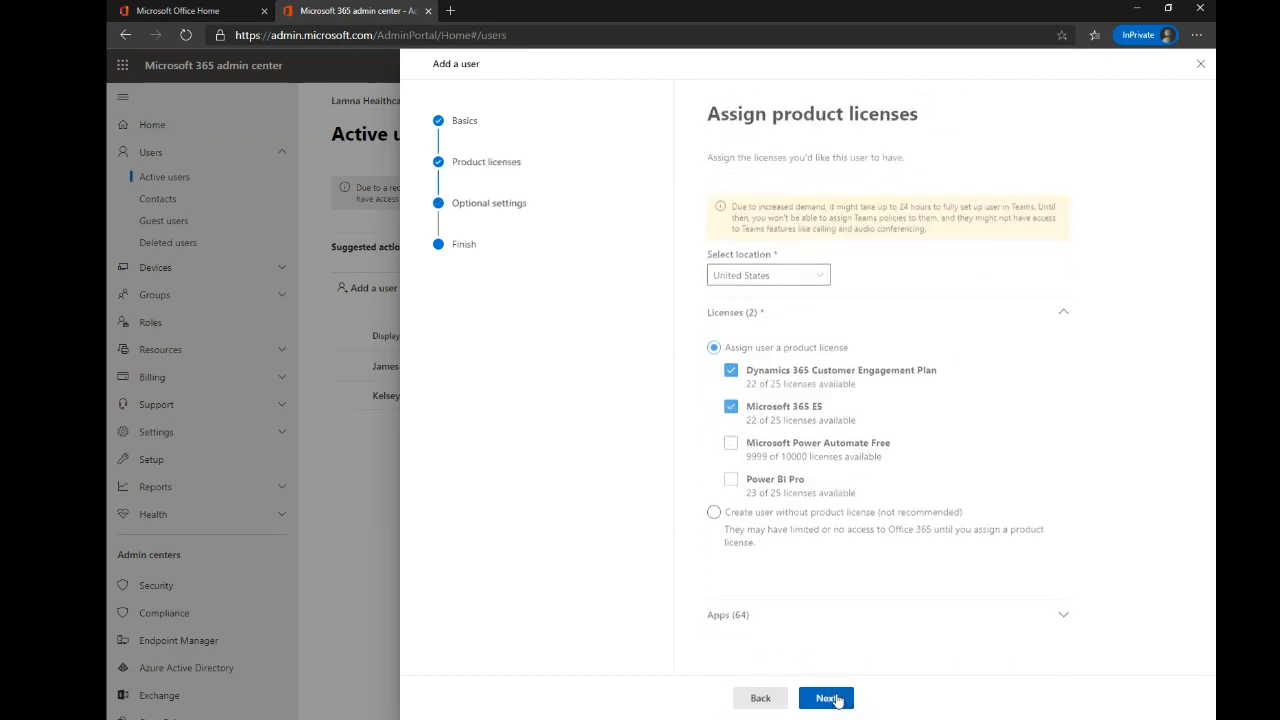
pyautogui.click(836, 699)
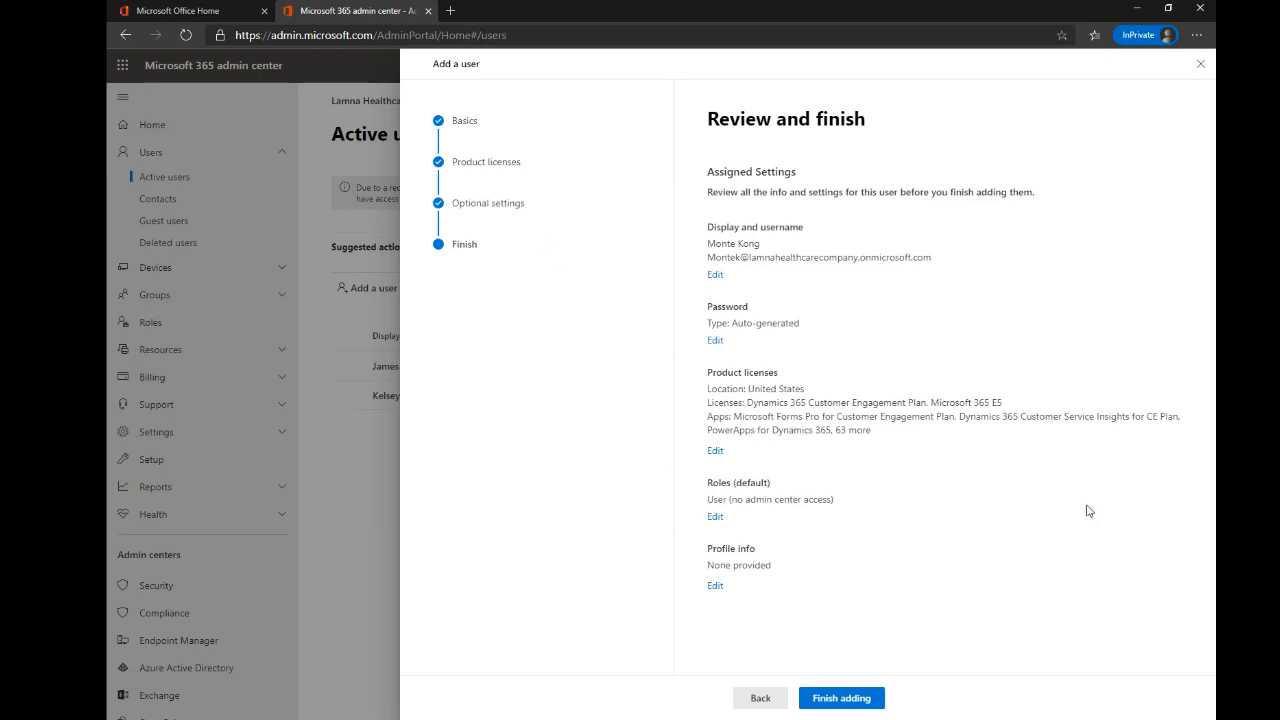
# Finish adding the user and close the confirmation panel.
pyautogui.click(876, 698)
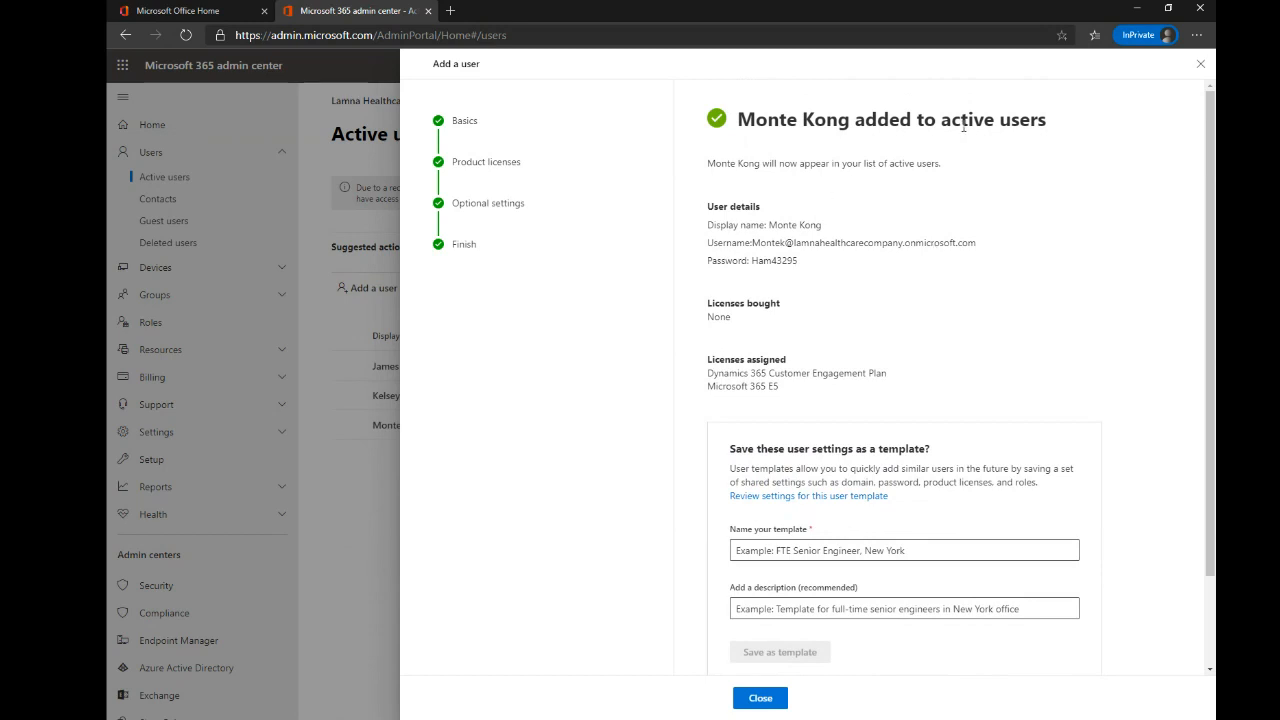
pyautogui.scroll(-2, 872, 625)
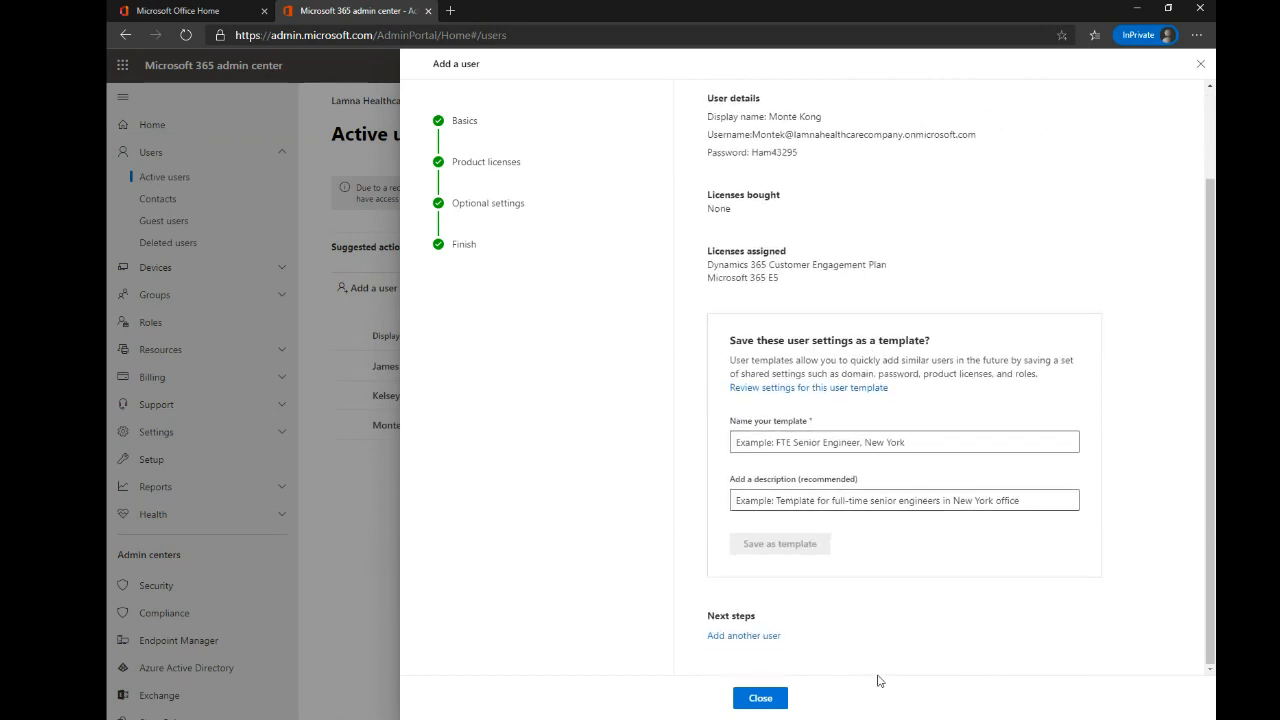
pyautogui.click(758, 698)
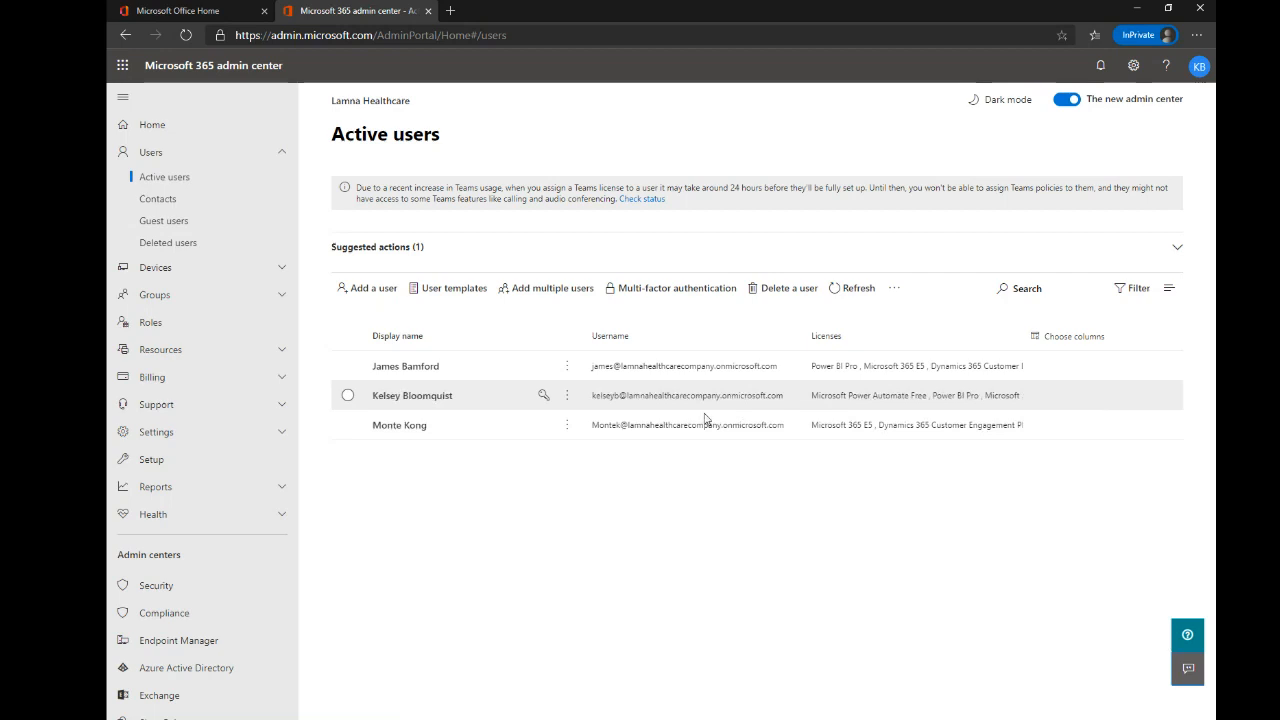
pyautogui.click(348, 425)
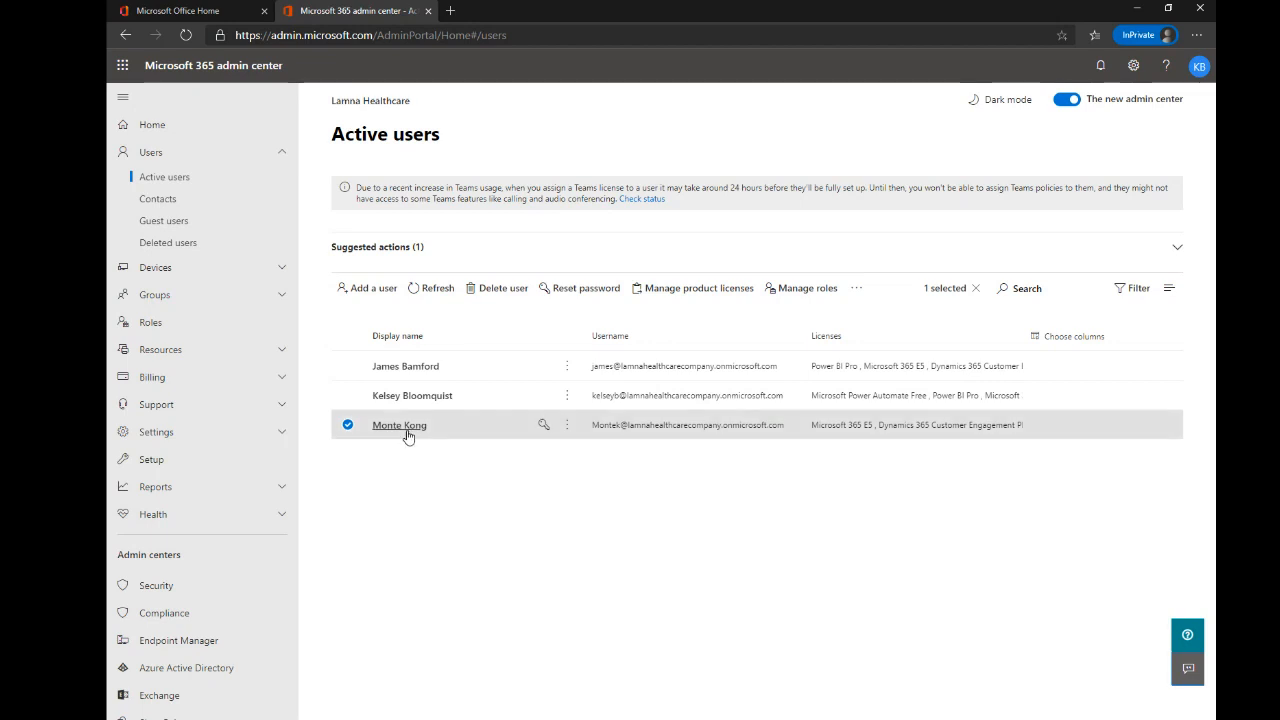
pyautogui.click(697, 291)
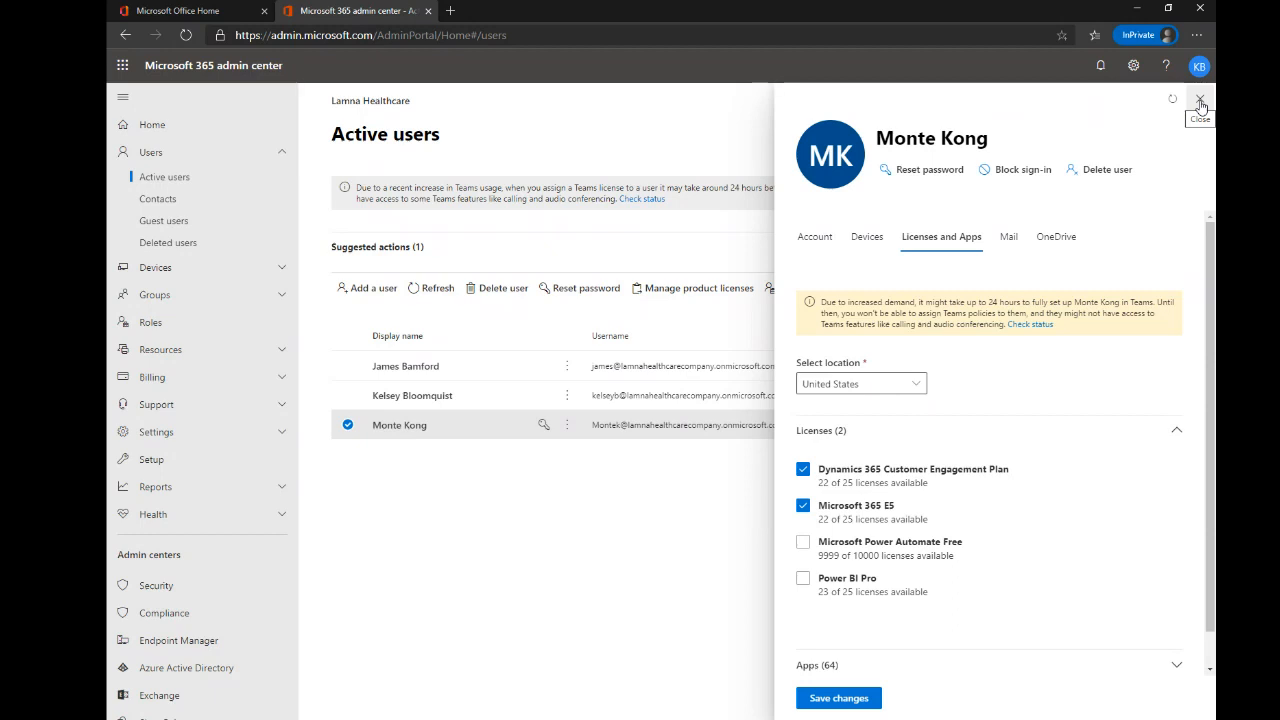
pyautogui.click(1200, 101)
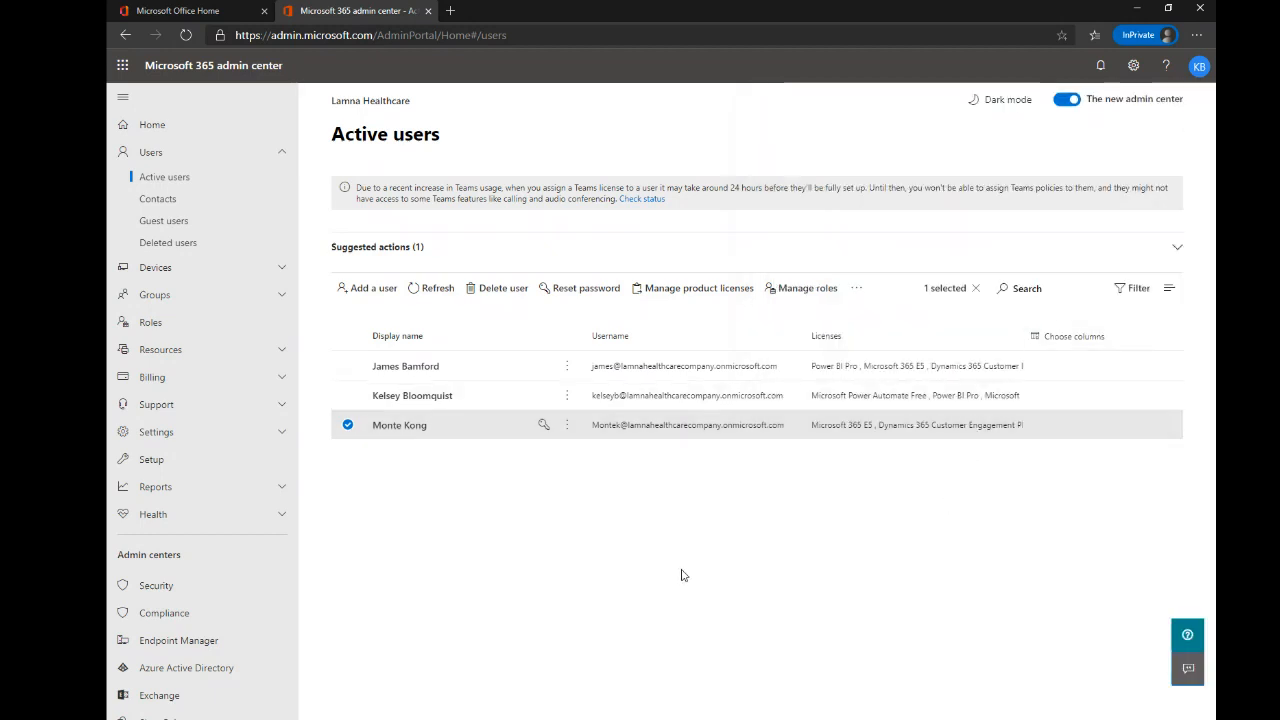
# Open Billing > Purchase services and page through more Microsoft 365 plans.
pyautogui.click(281, 389)
pyautogui.click(206, 404)
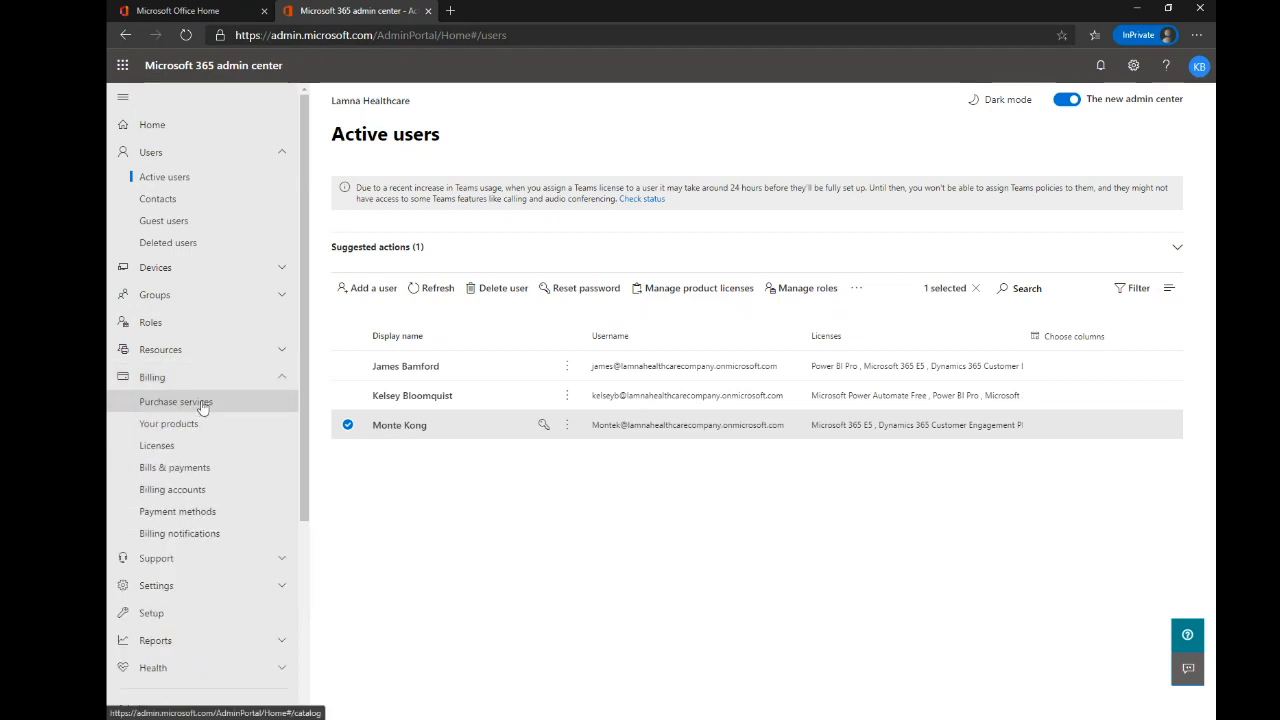
pyautogui.click(203, 405)
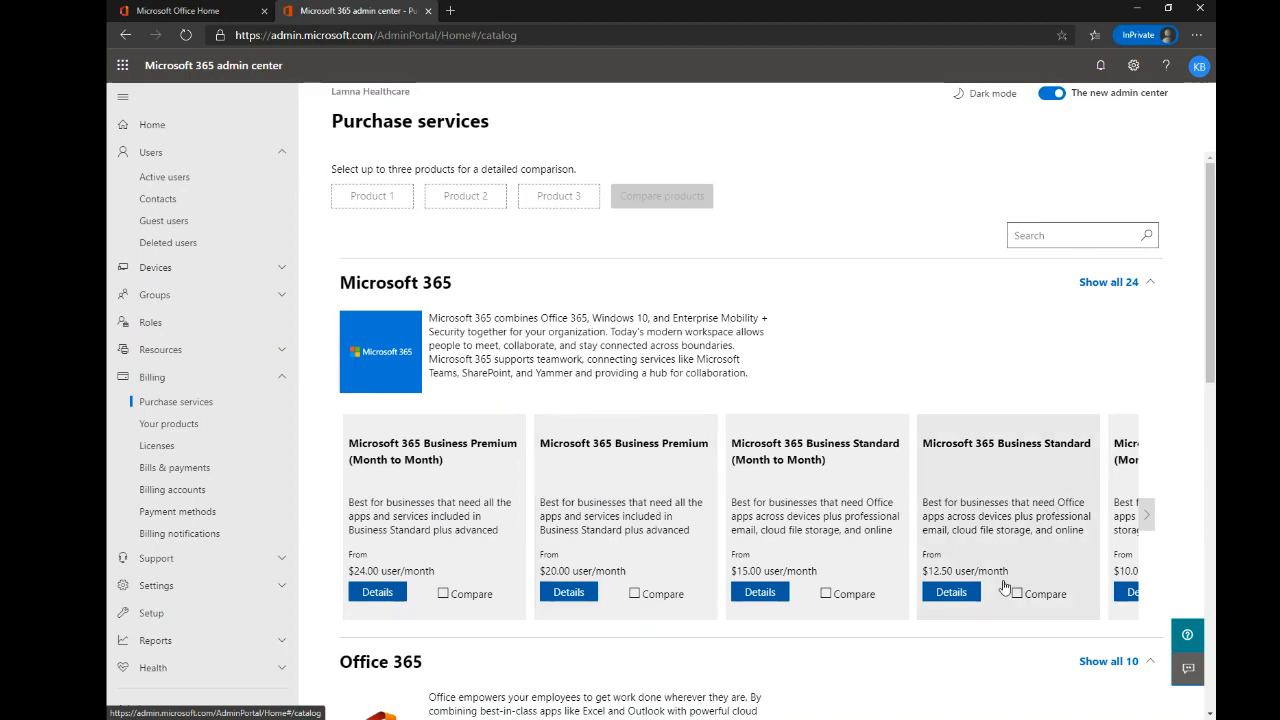
pyautogui.click(1147, 514)
pyautogui.click(1147, 514)
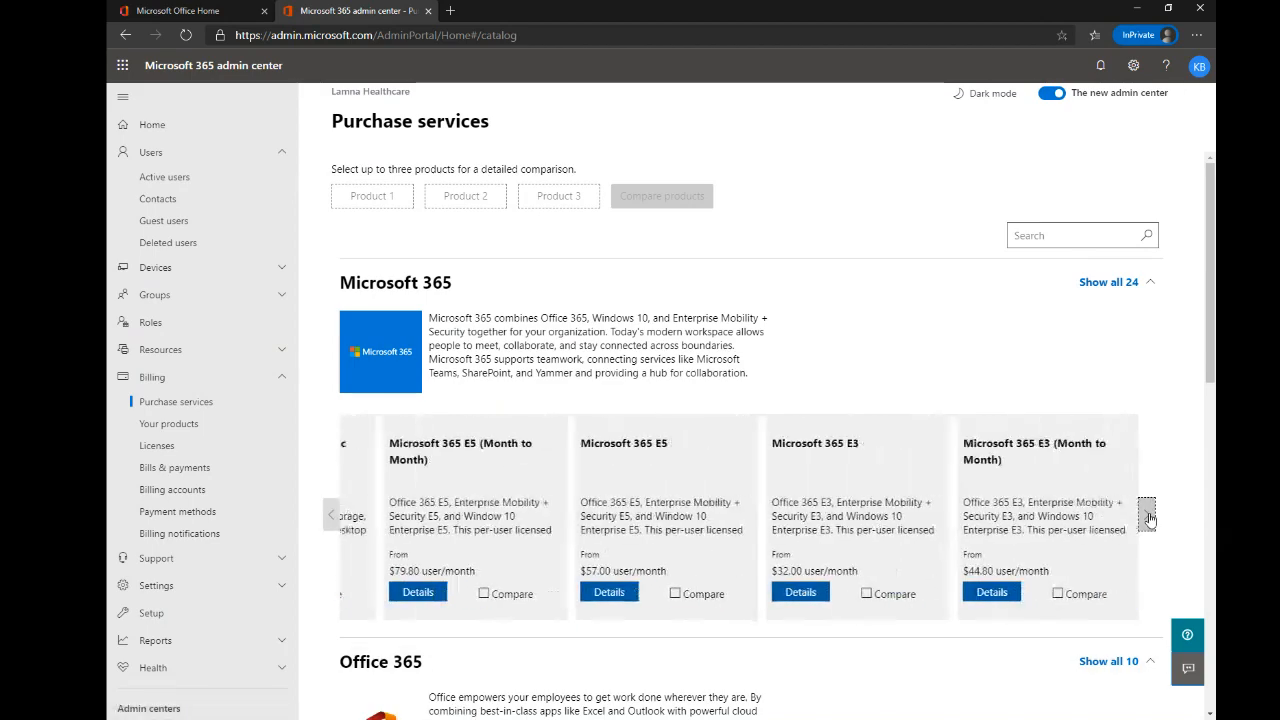
pyautogui.click(1147, 514)
# Open the Power BI products under Other categories and view the Power BI (free) details.
pyautogui.scroll(-5, 965, 435)
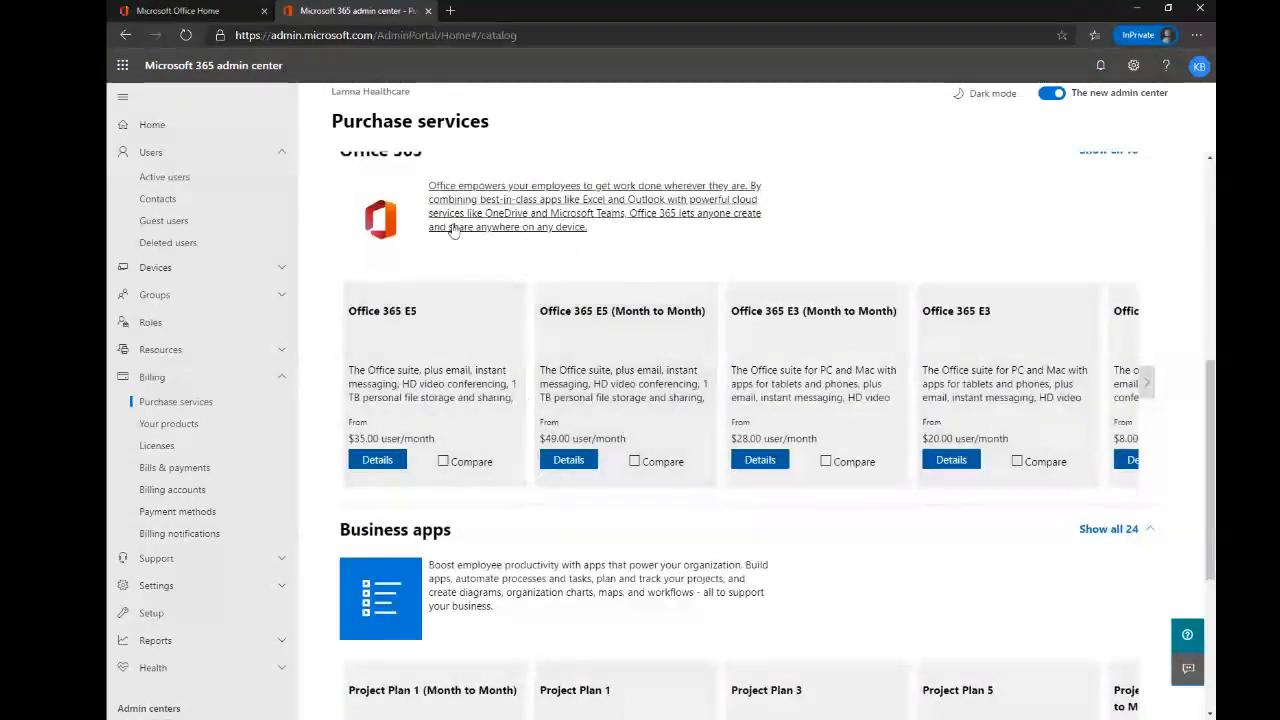
pyautogui.scroll(-3, 663, 400)
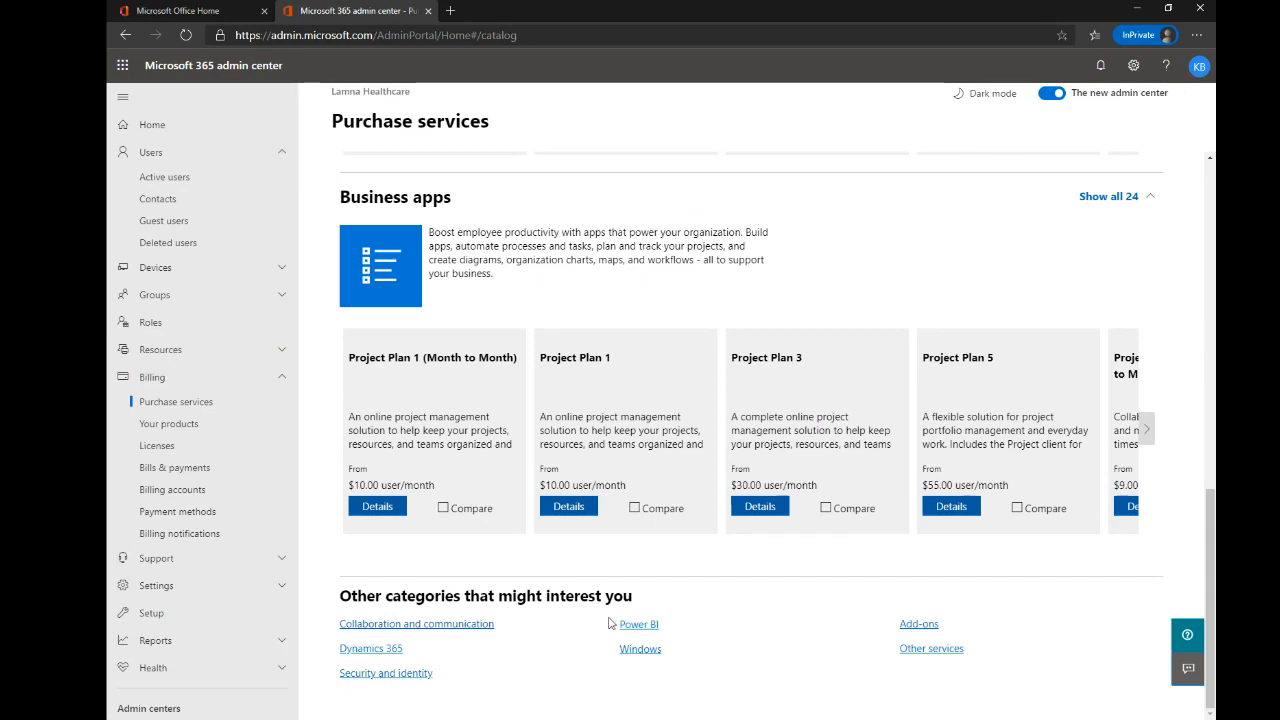
pyautogui.click(636, 624)
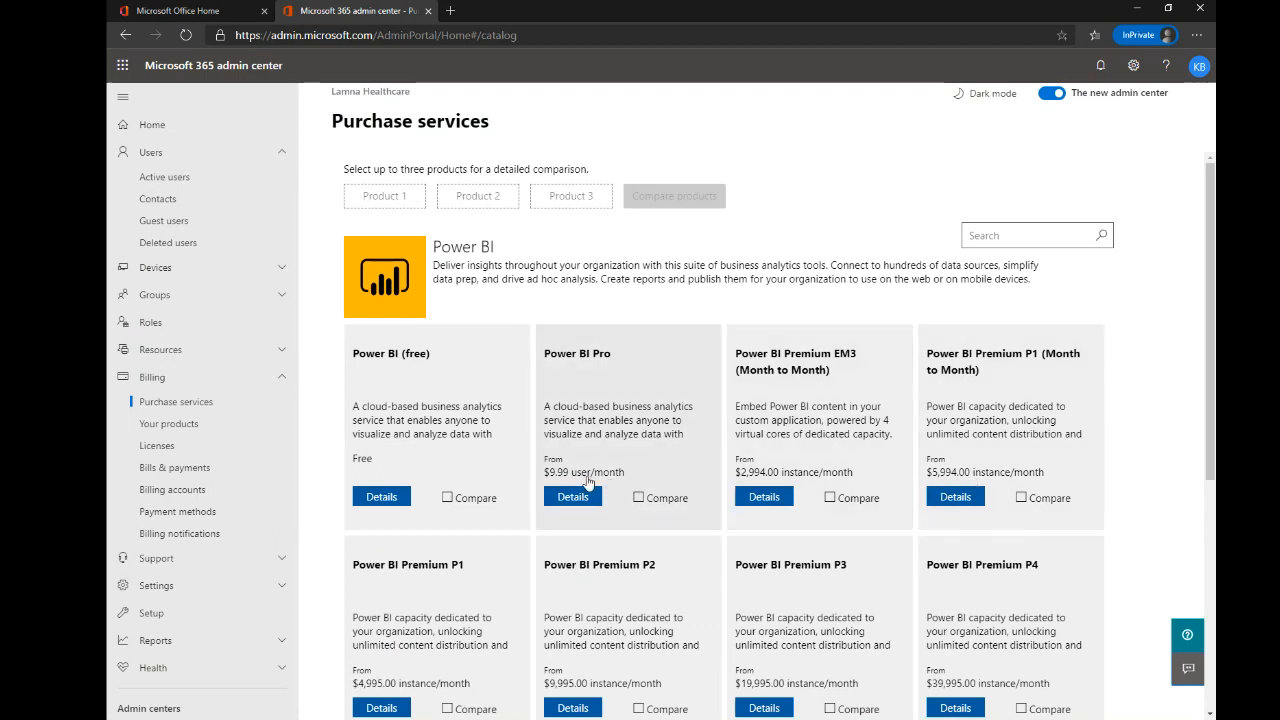
pyautogui.click(380, 498)
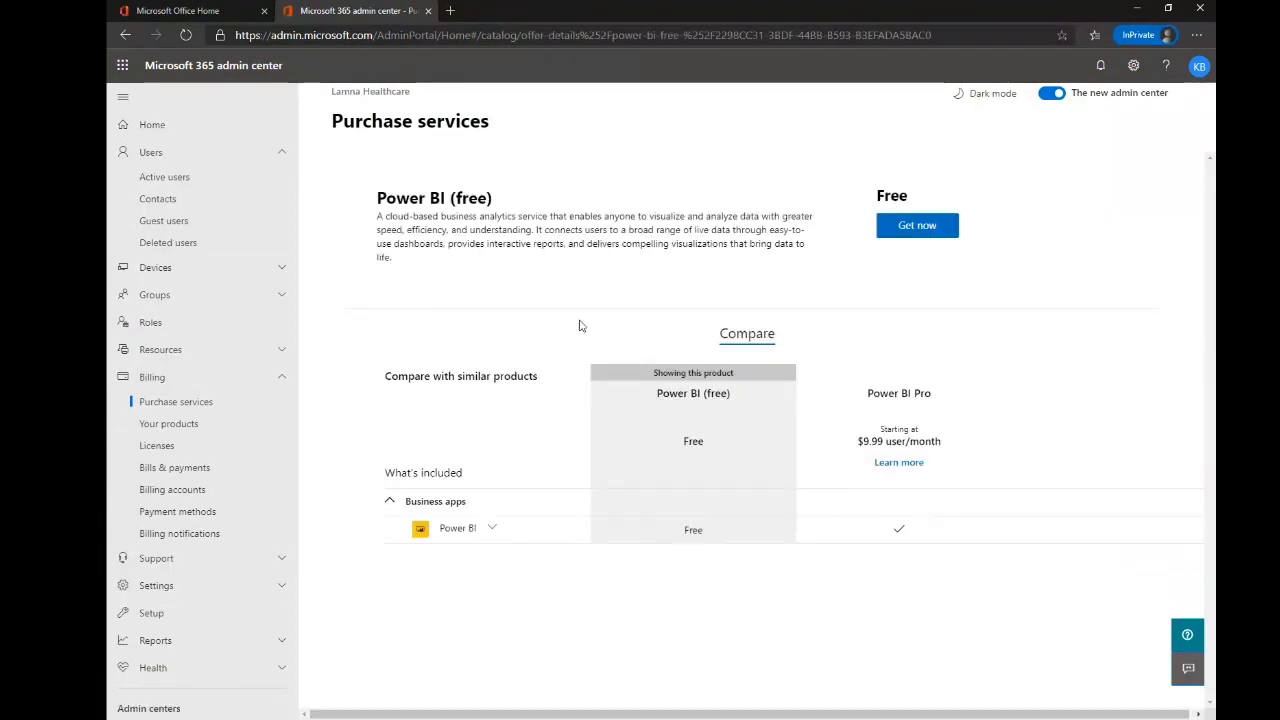
# Get Power BI (free), proceed through checkout past the address form, then cancel the order.
pyautogui.click(899, 230)
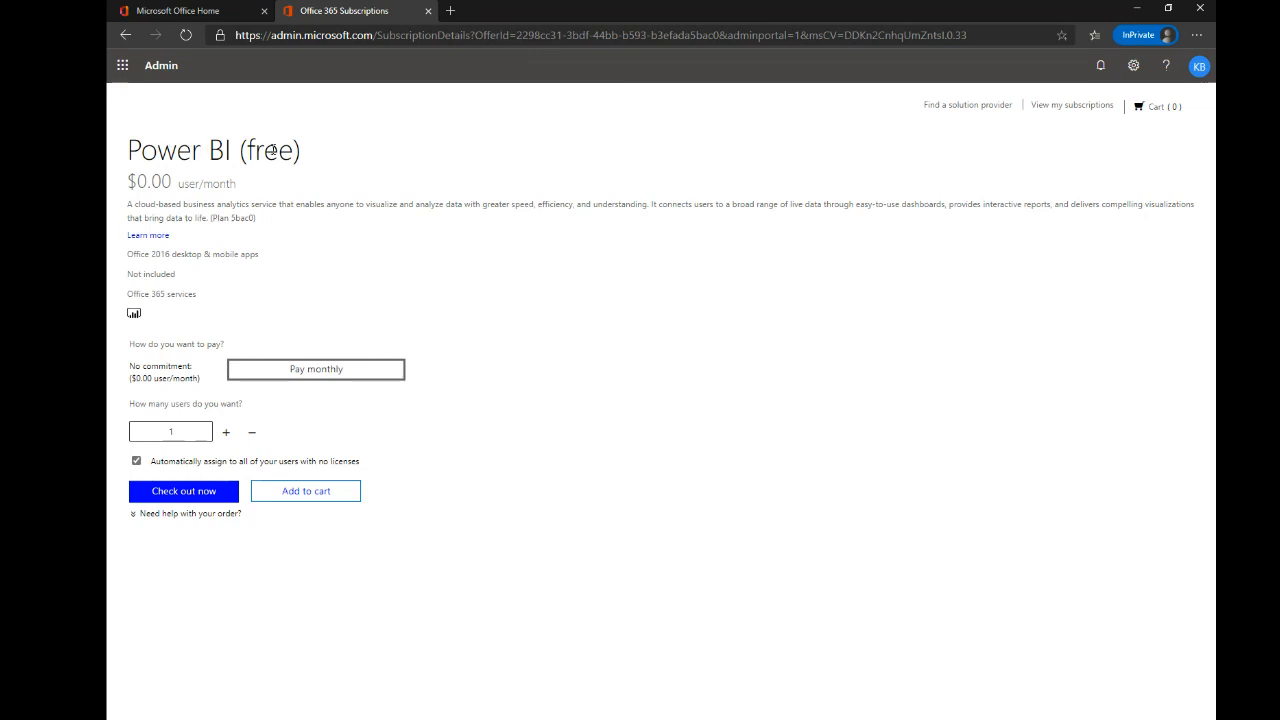
pyautogui.click(195, 497)
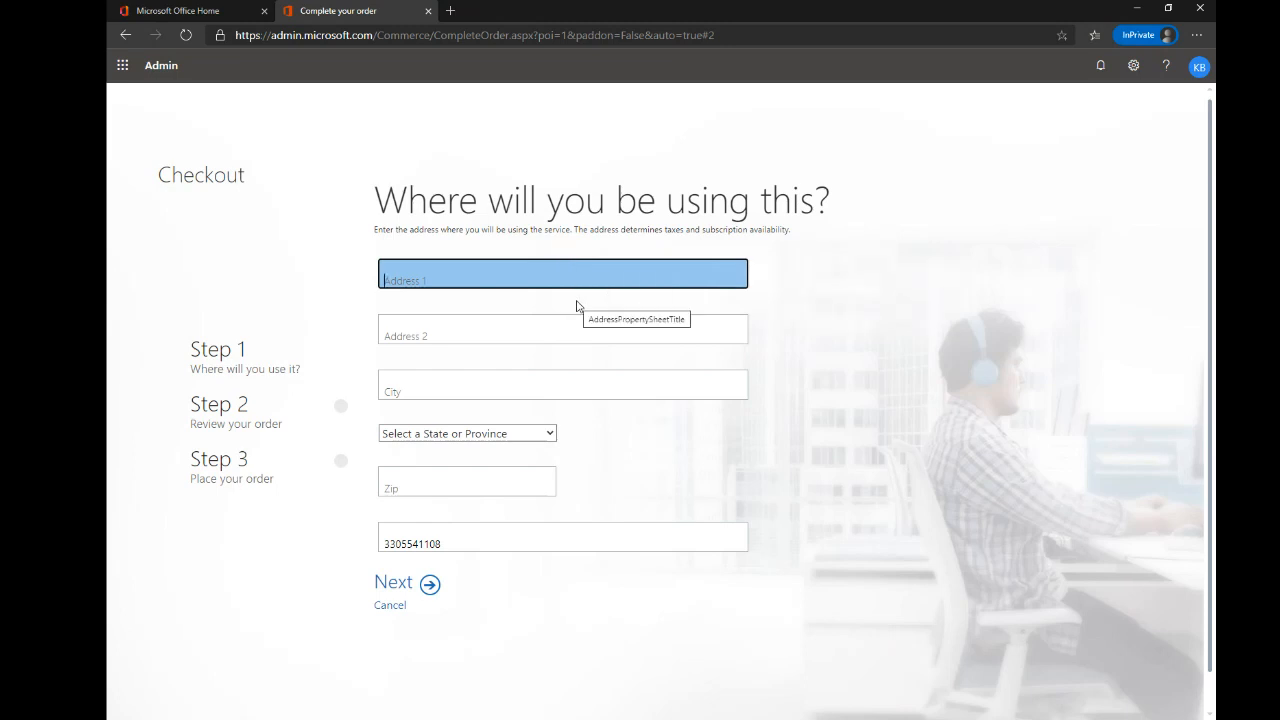
pyautogui.click(427, 593)
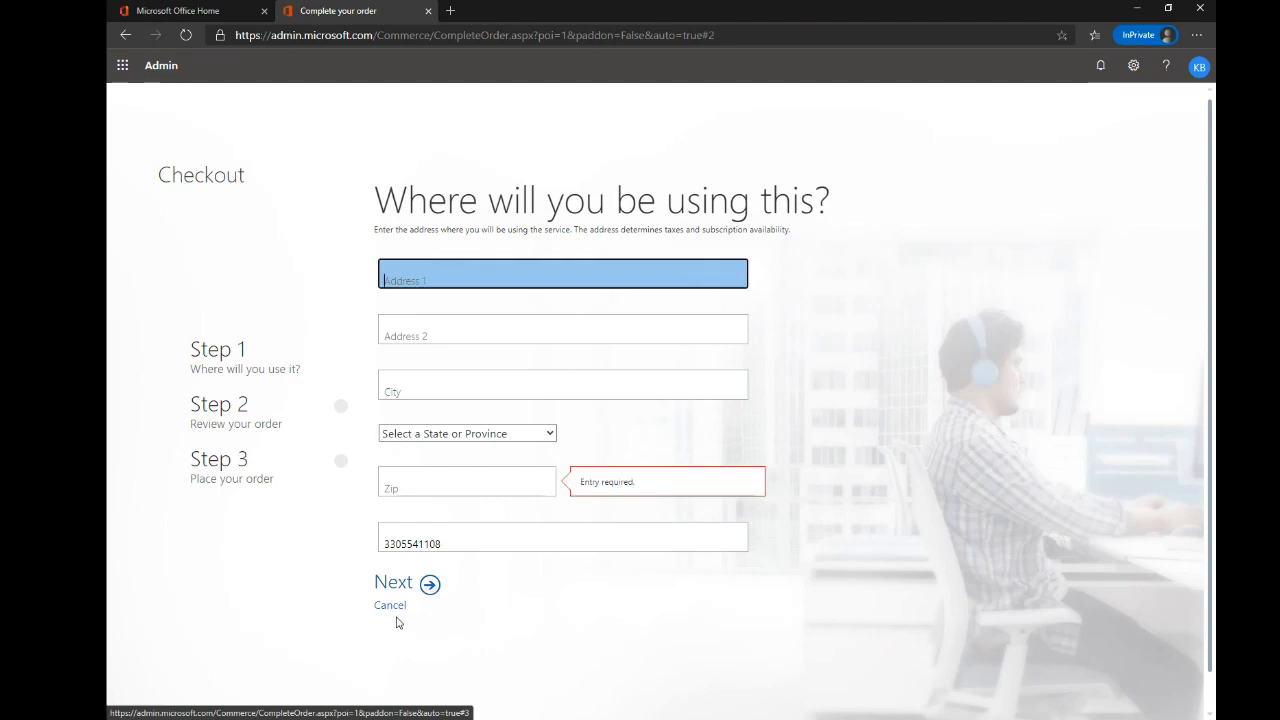
pyautogui.click(391, 606)
pyautogui.click(738, 430)
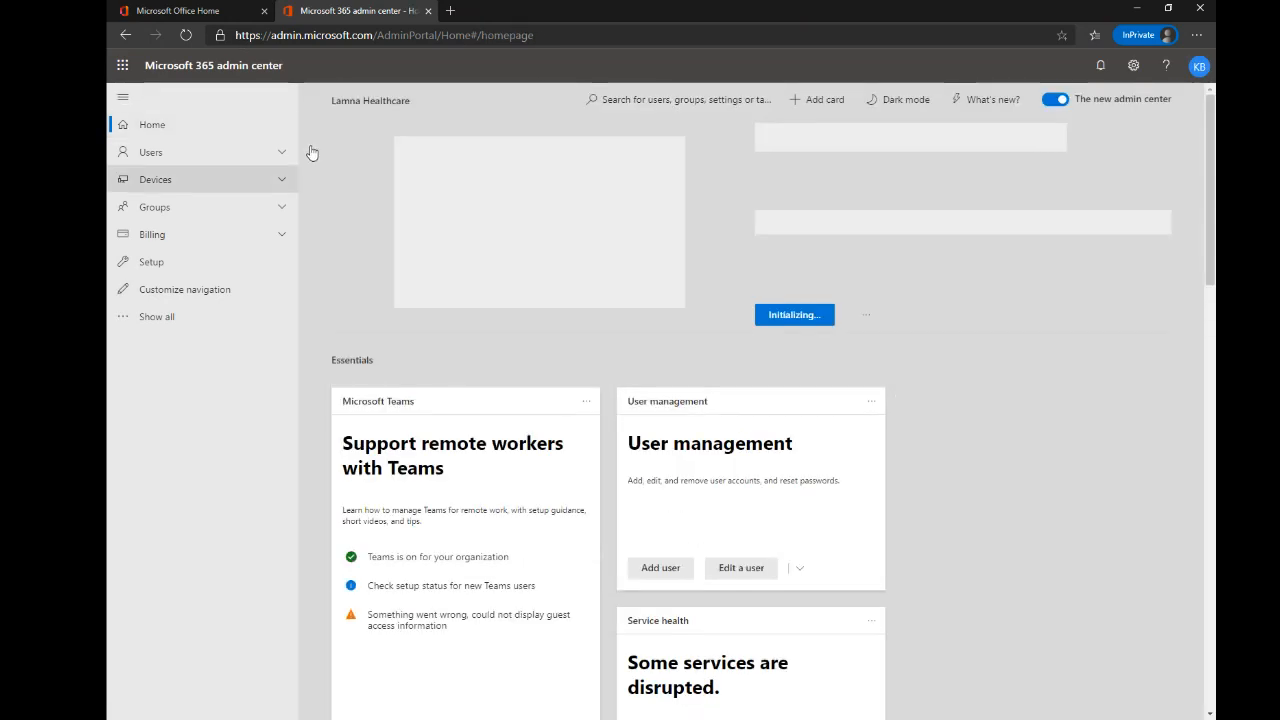
# Select the last active user, add a Power BI Pro licence, save, and close the details panel.
pyautogui.click(278, 156)
pyautogui.click(207, 178)
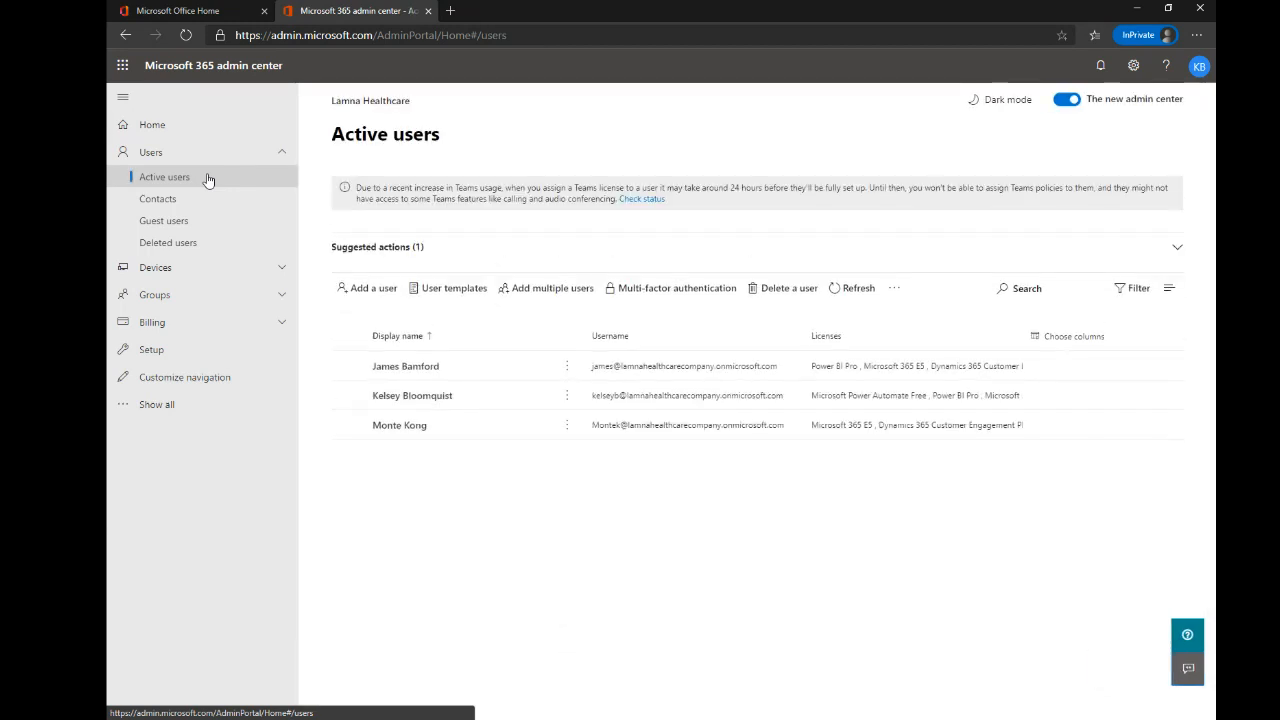
pyautogui.click(349, 426)
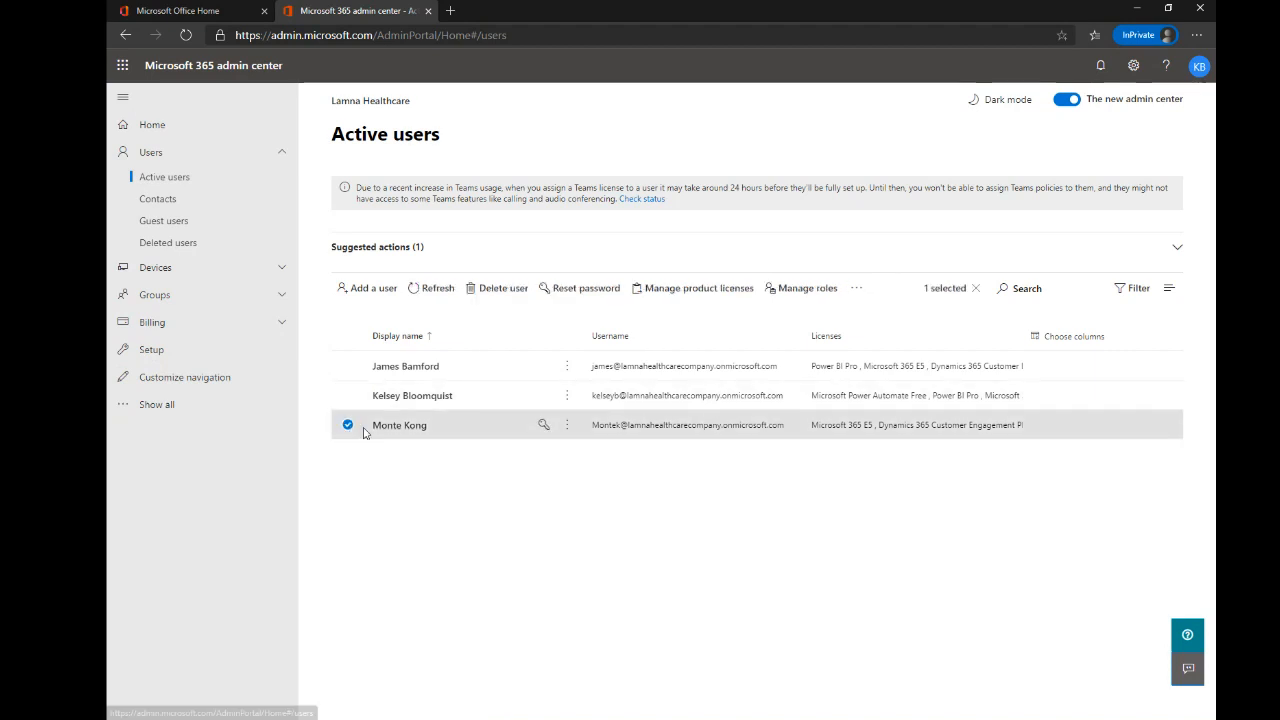
pyautogui.click(730, 291)
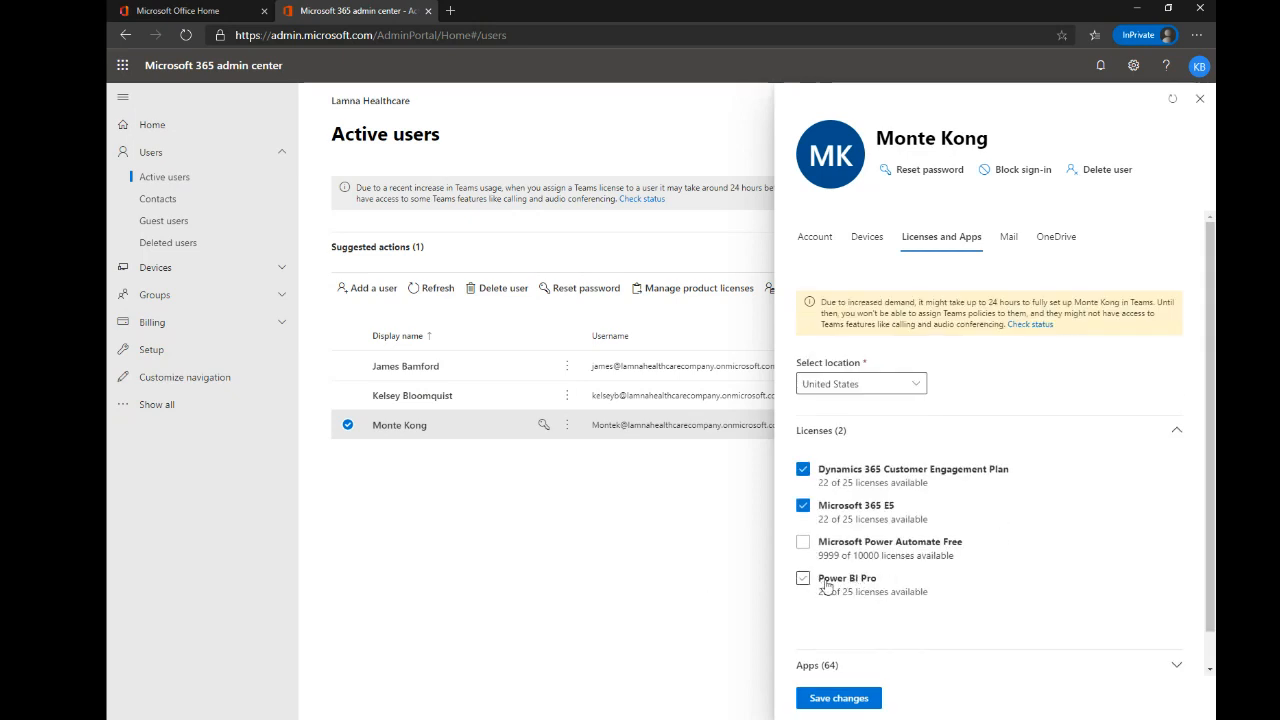
pyautogui.click(826, 588)
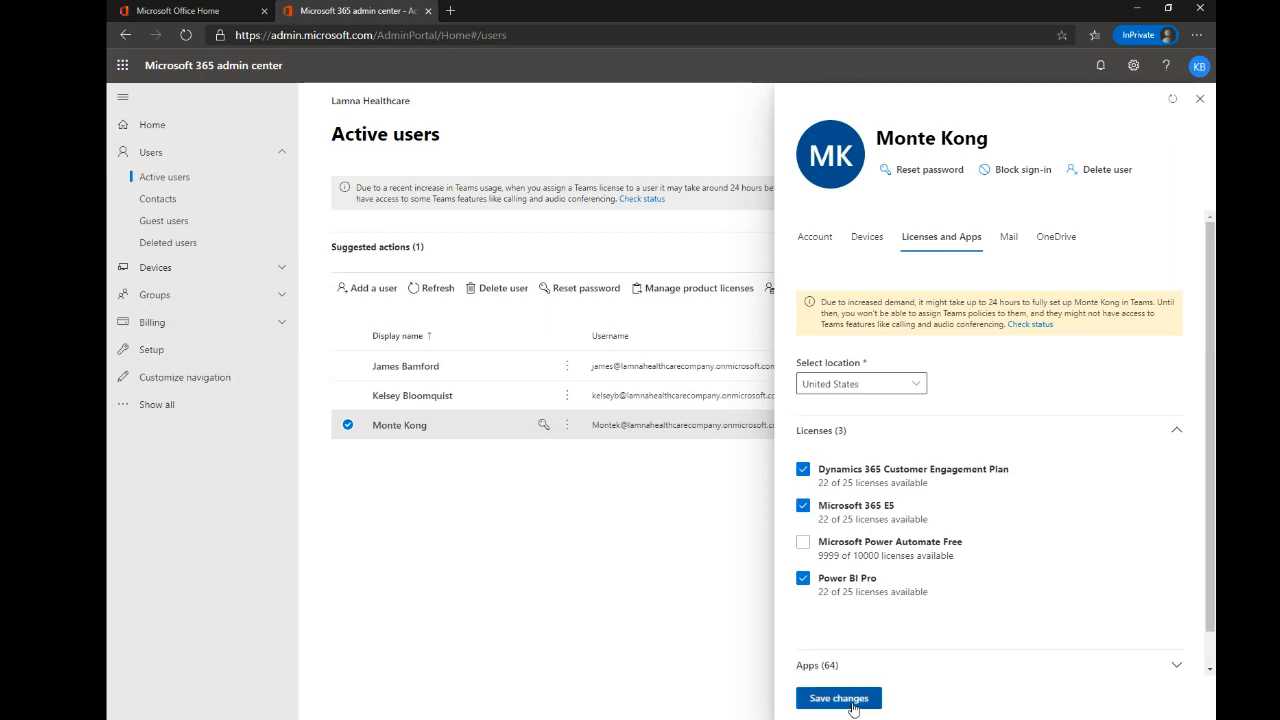
pyautogui.click(853, 706)
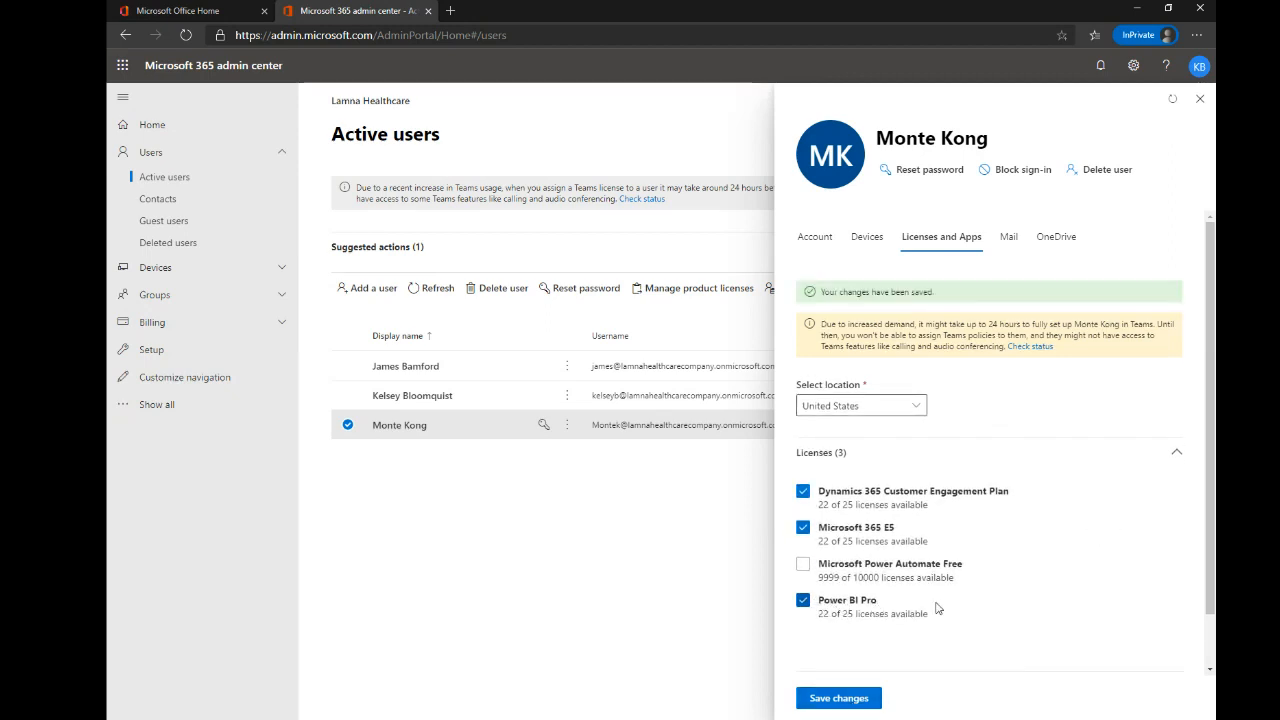
pyautogui.scroll(-1, 963, 607)
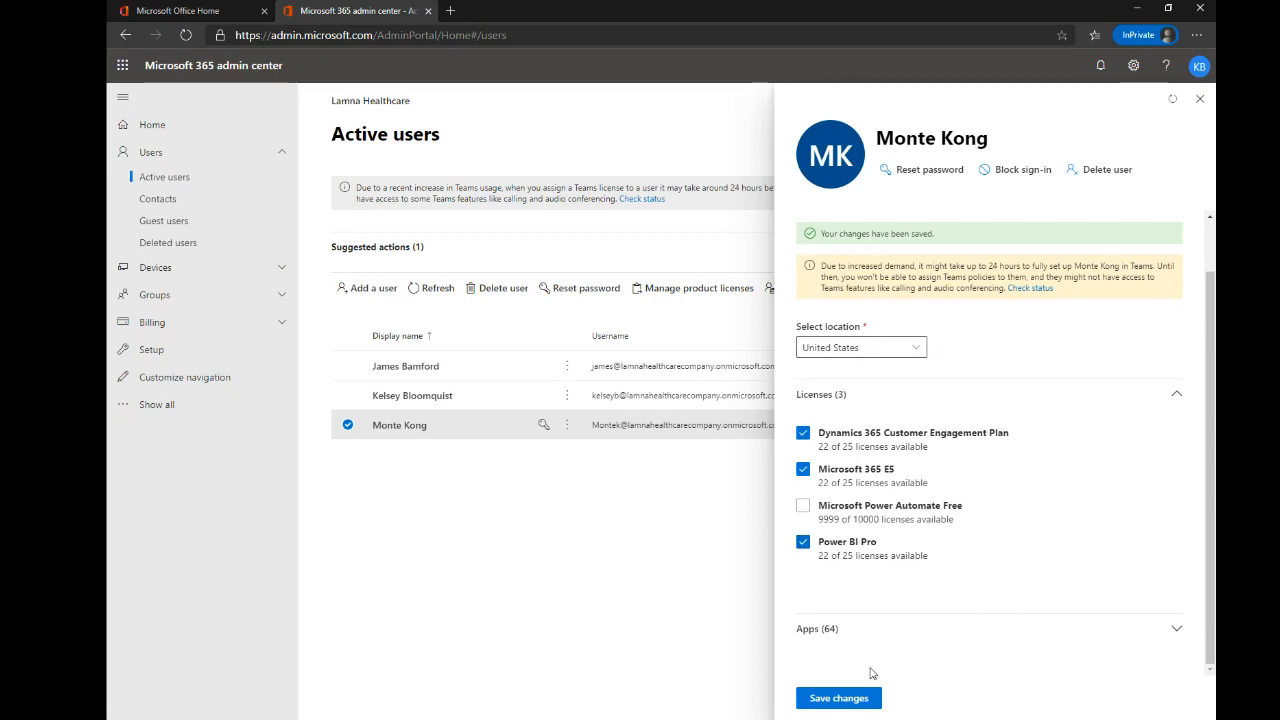
pyautogui.click(1200, 98)
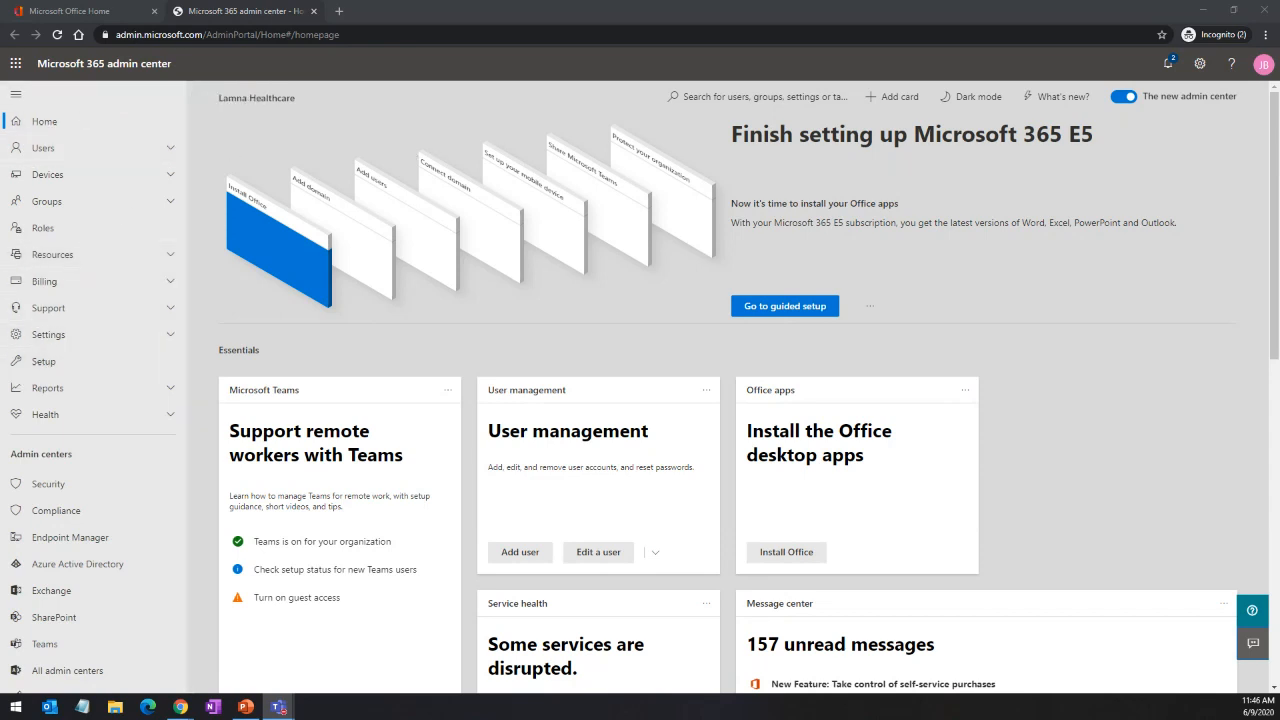
# Switch back to the Microsoft 365 admin center Home page with its Essentials cards.
pyautogui.hotkey('alt', 'Tab')
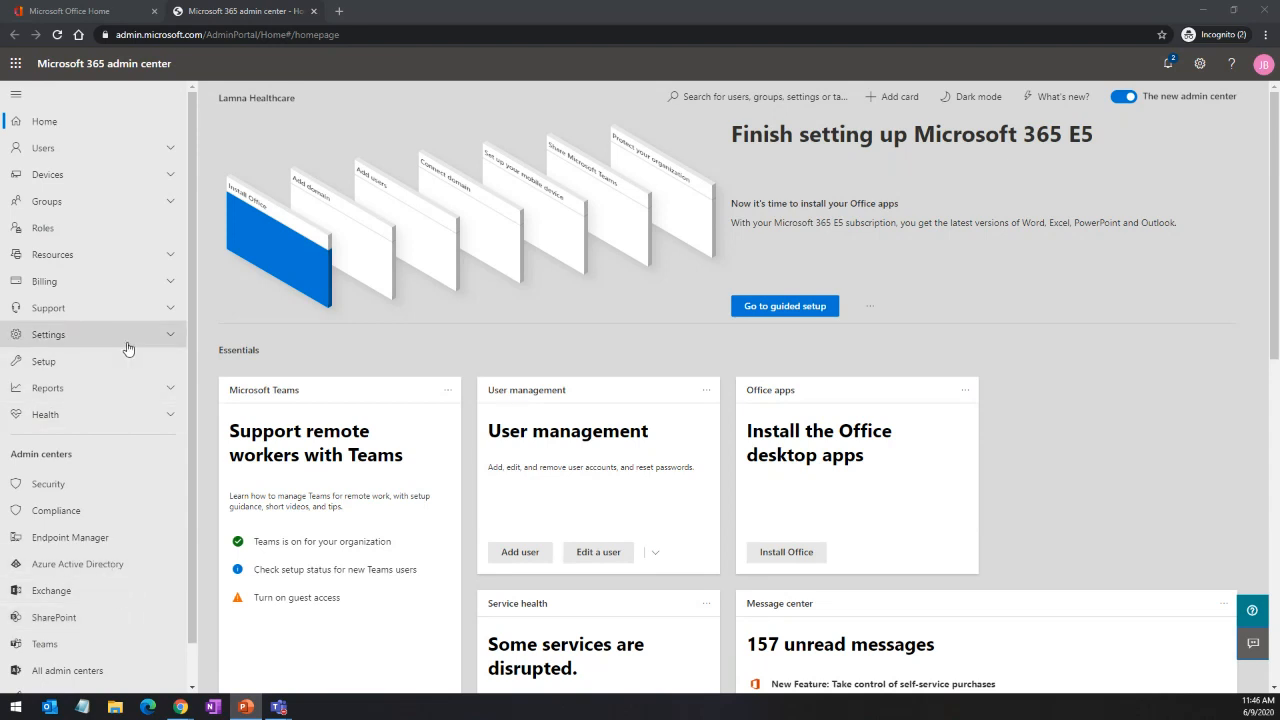
# Open All admin centers, listing Azure ATP through Dynamics 365 and Yammer Enterprise.
pyautogui.scroll(-1, 118, 315)
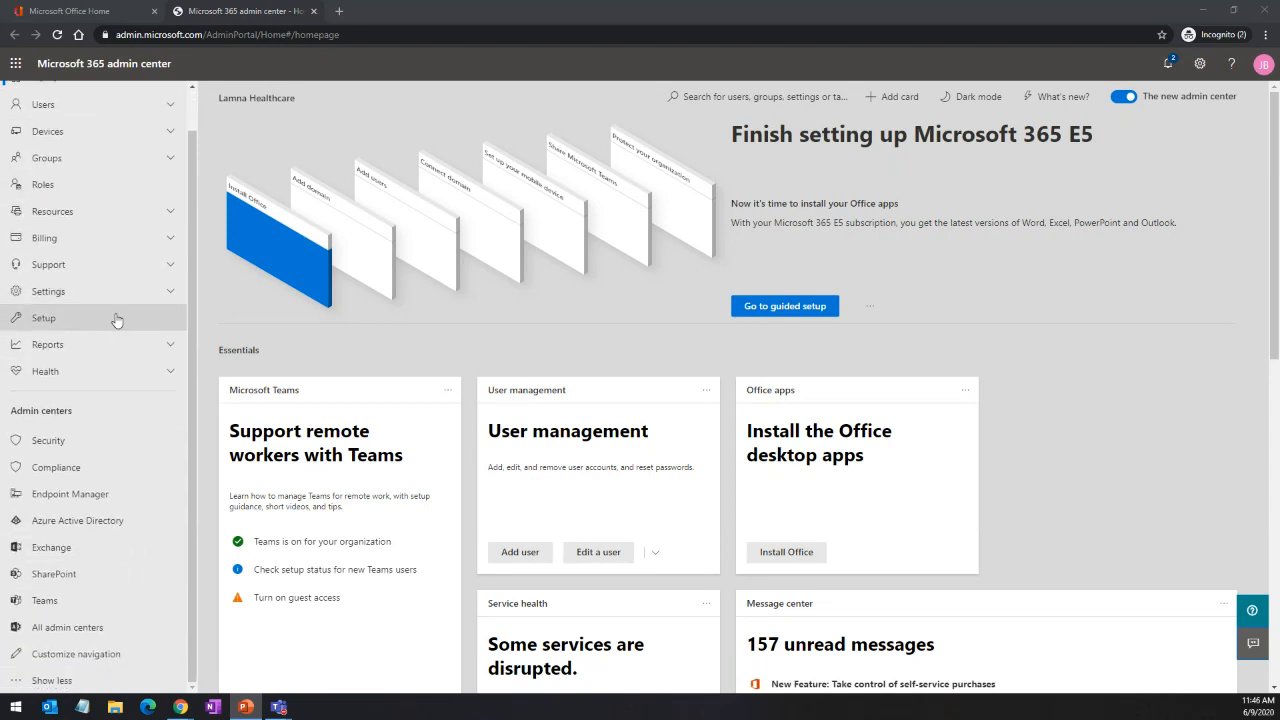
pyautogui.scroll(1, 121, 300)
pyautogui.scroll(-1, 119, 369)
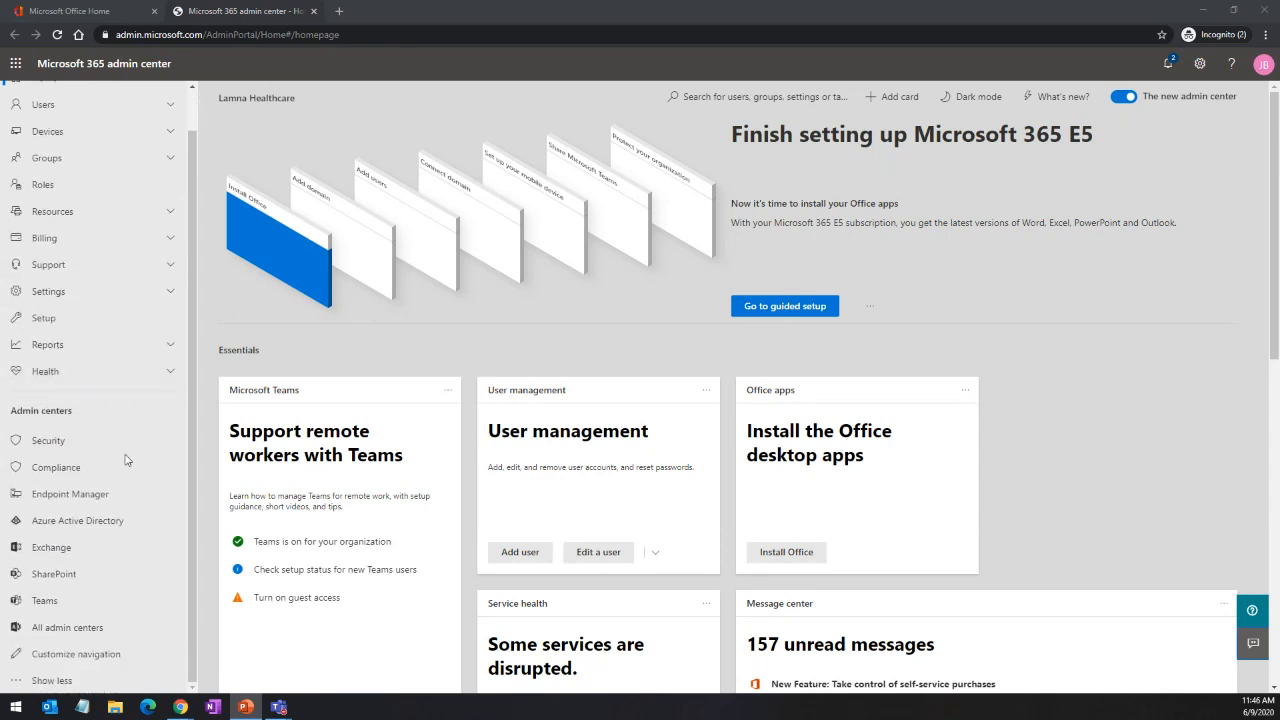
pyautogui.click(74, 636)
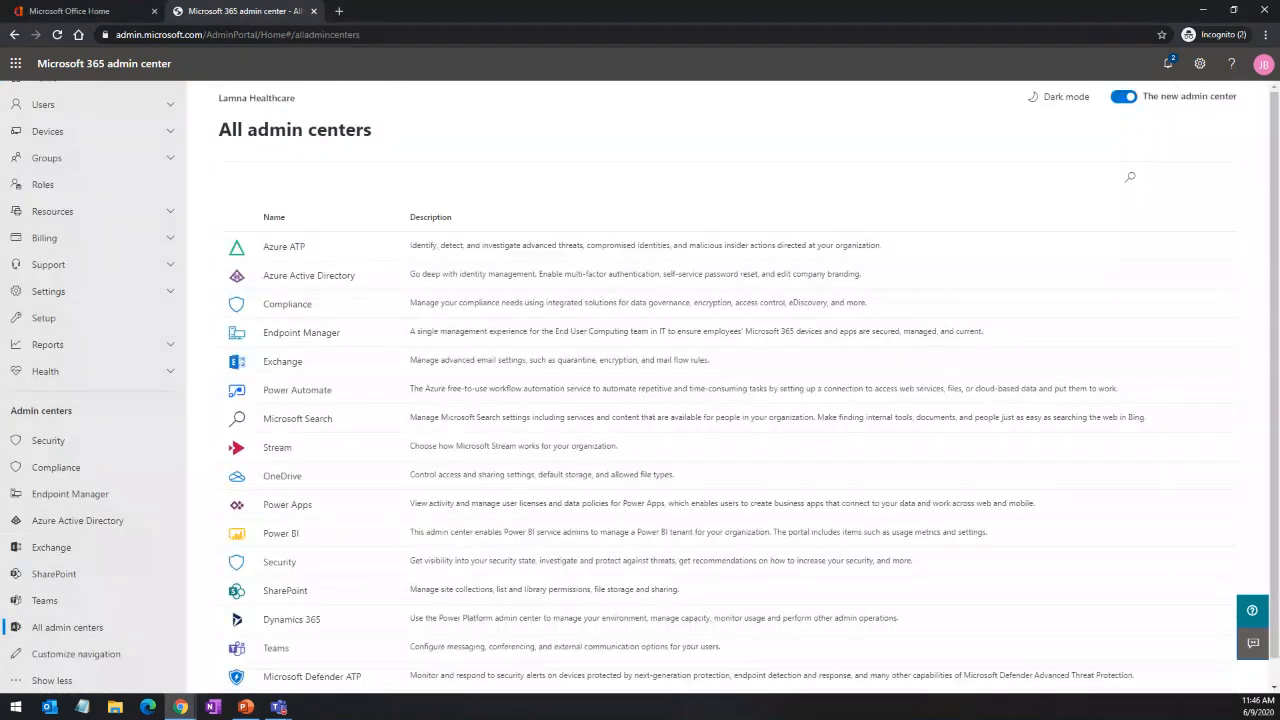
pyautogui.hotkey('alt', 'Tab')
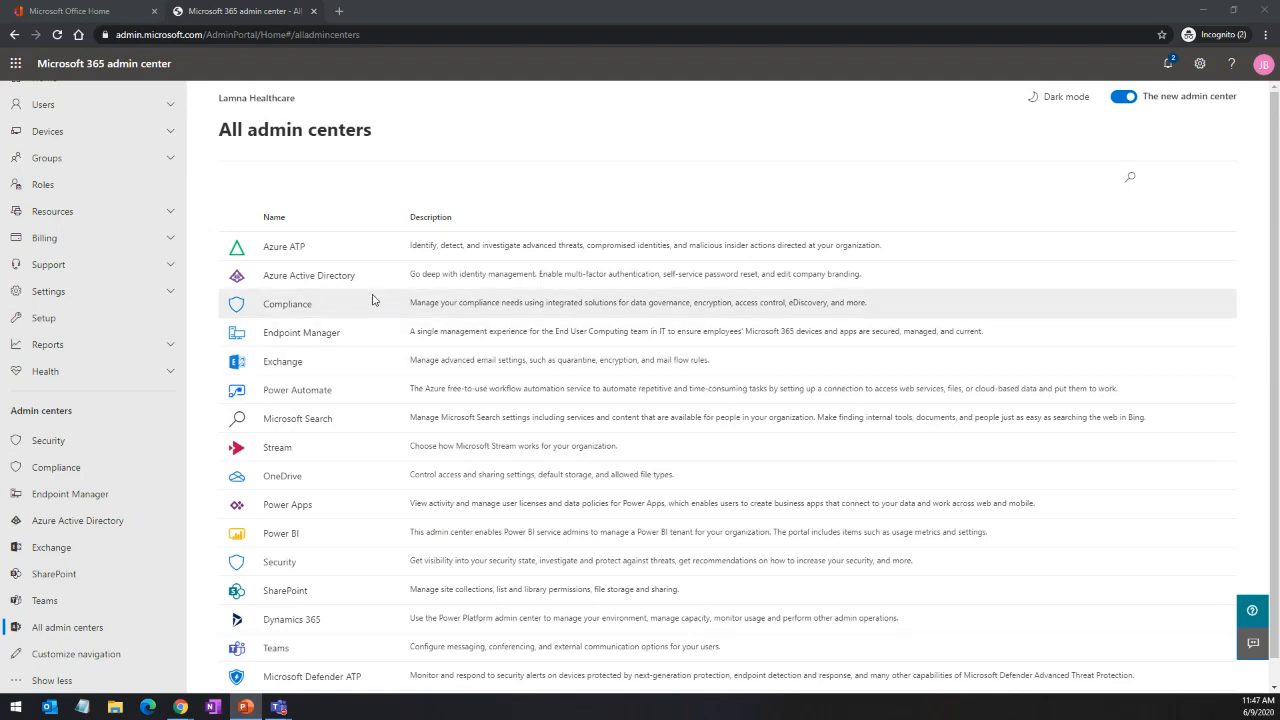
pyautogui.scroll(-1, 375, 340)
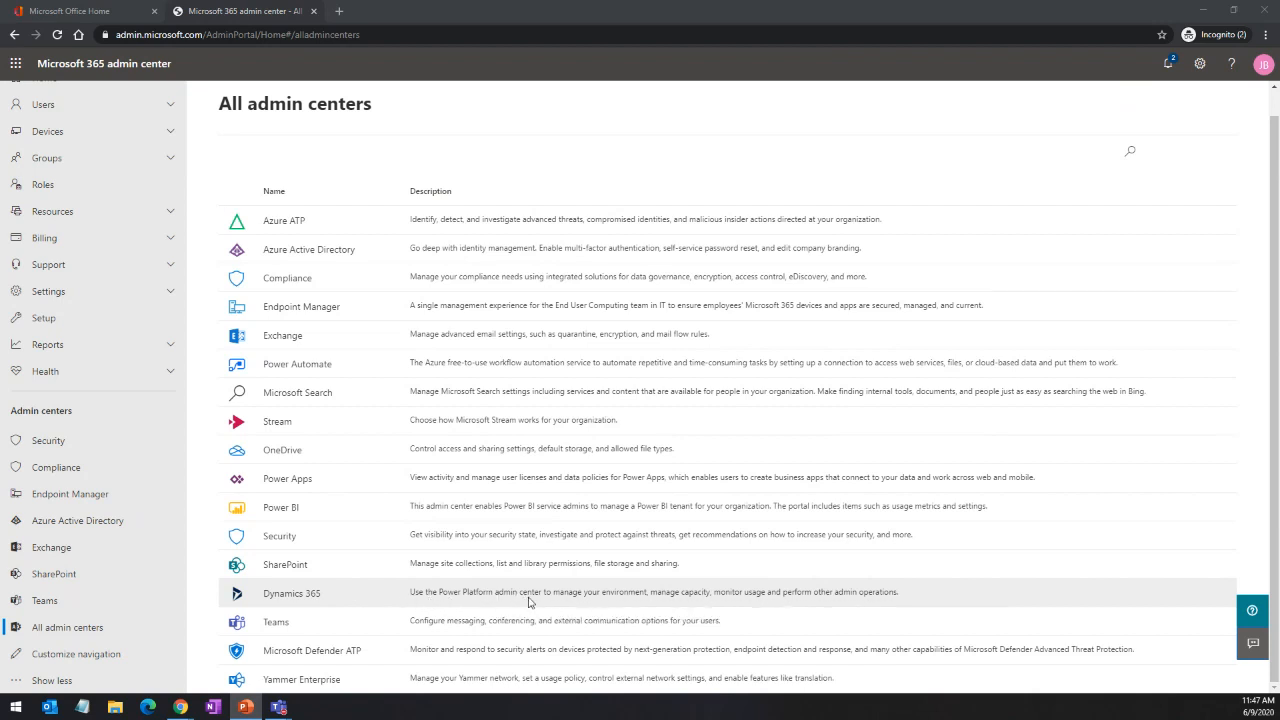
# Open the Power Platform admin center from Dynamics 365 to its environments list.
pyautogui.click(293, 595)
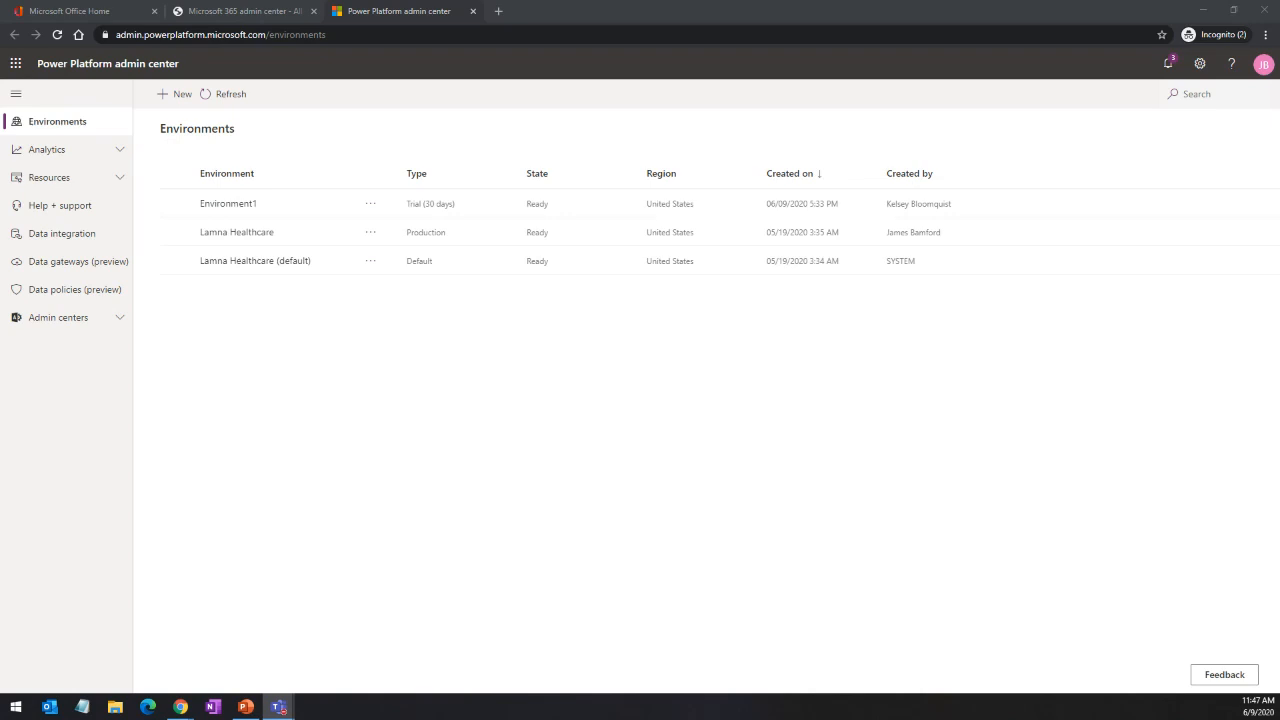
pyautogui.hotkey('alt', 'Tab')
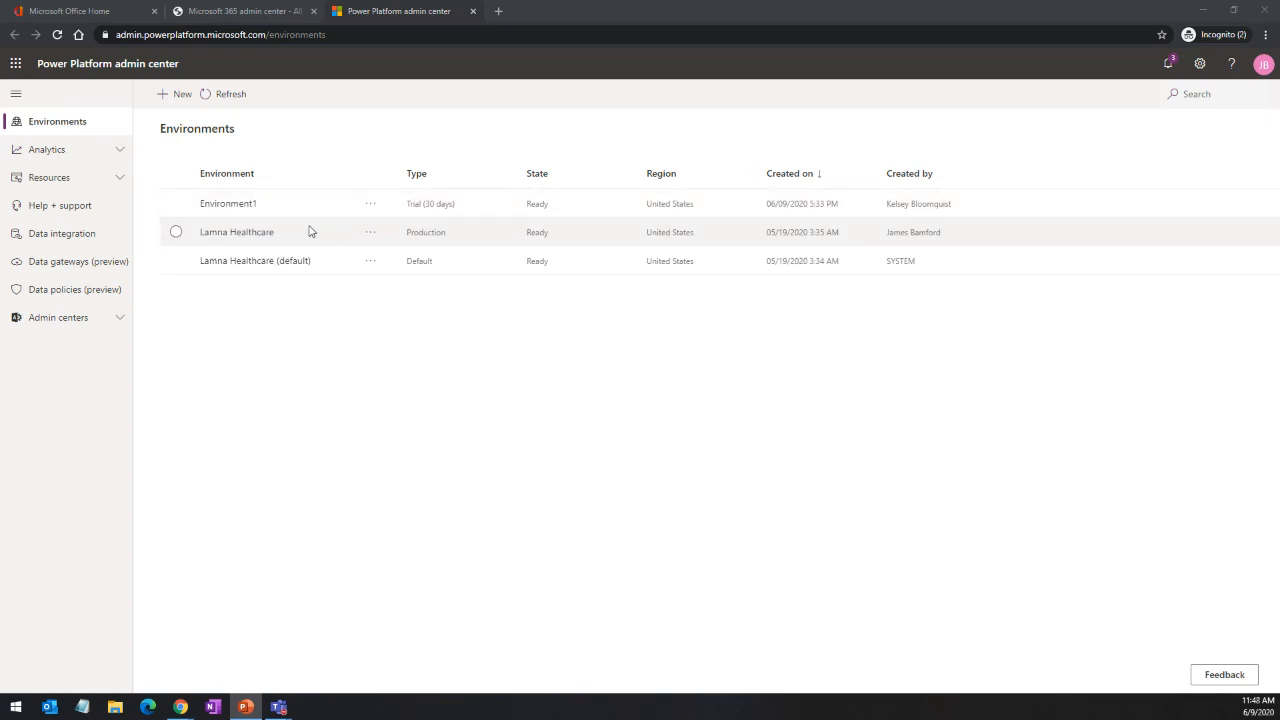
pyautogui.click(182, 206)
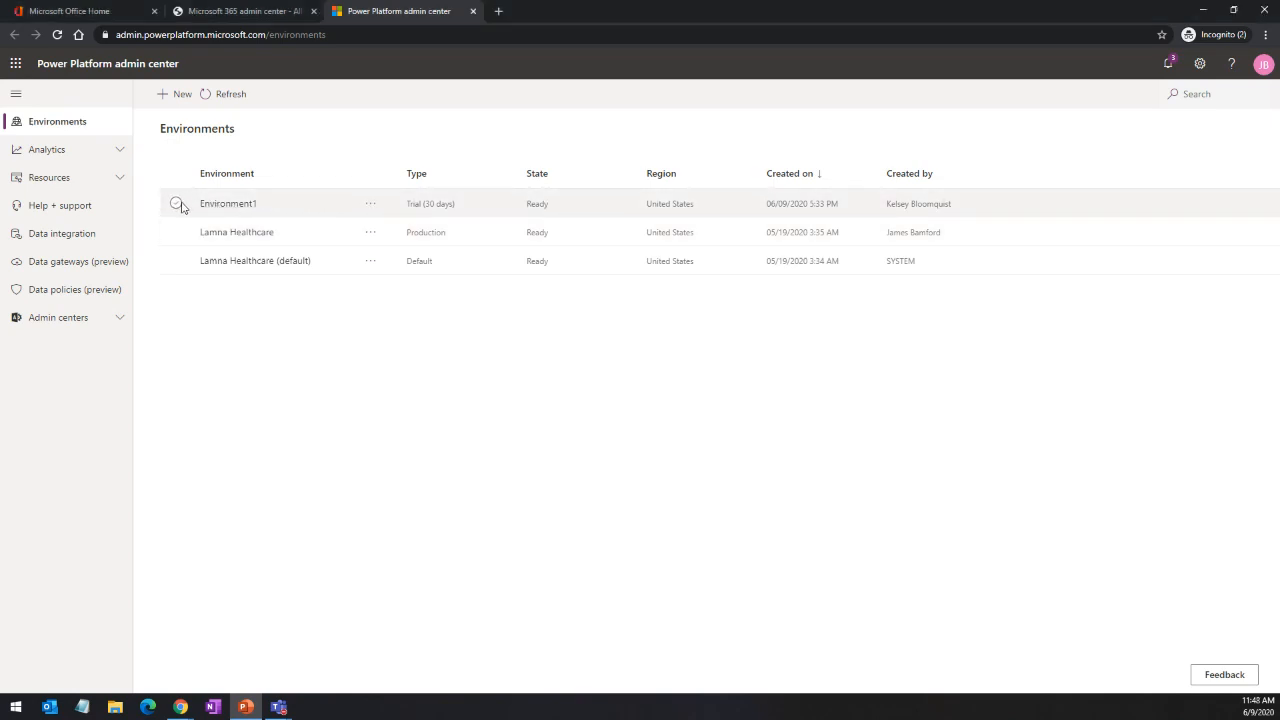
# Select Environment1, then the Lamna Healthcare production environment, and expand Analytics.
pyautogui.click(177, 204)
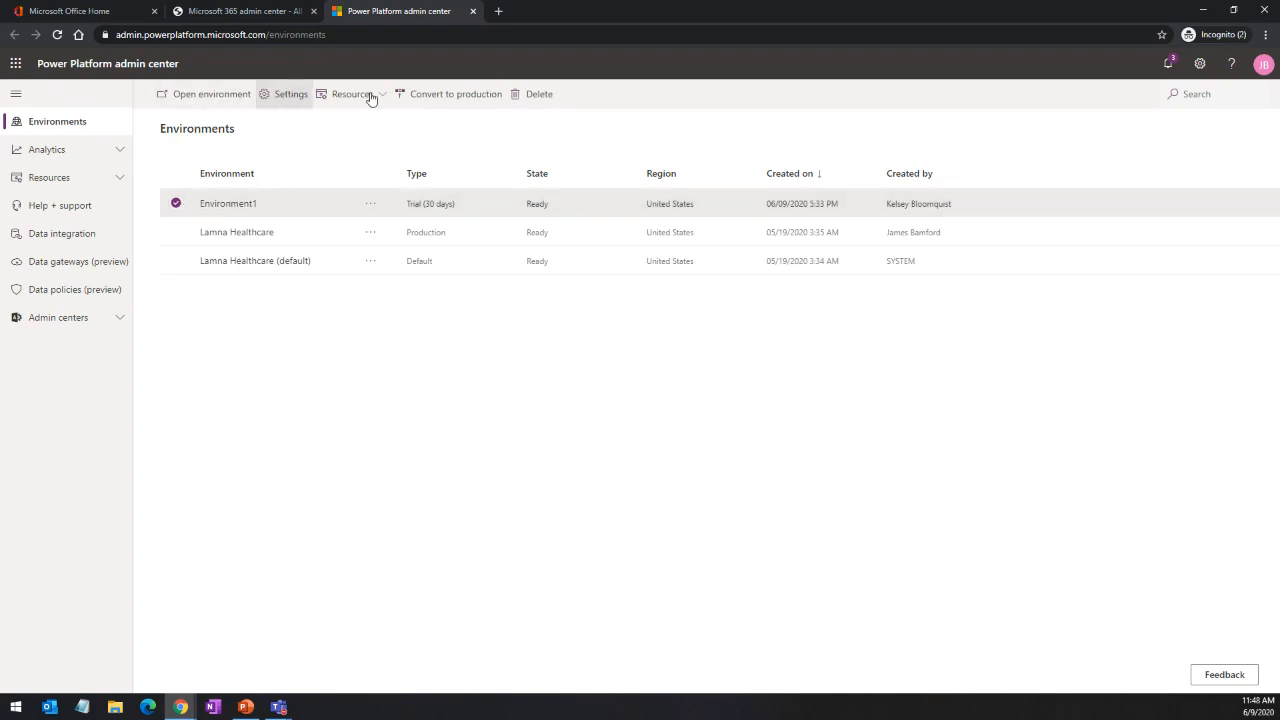
pyautogui.click(177, 232)
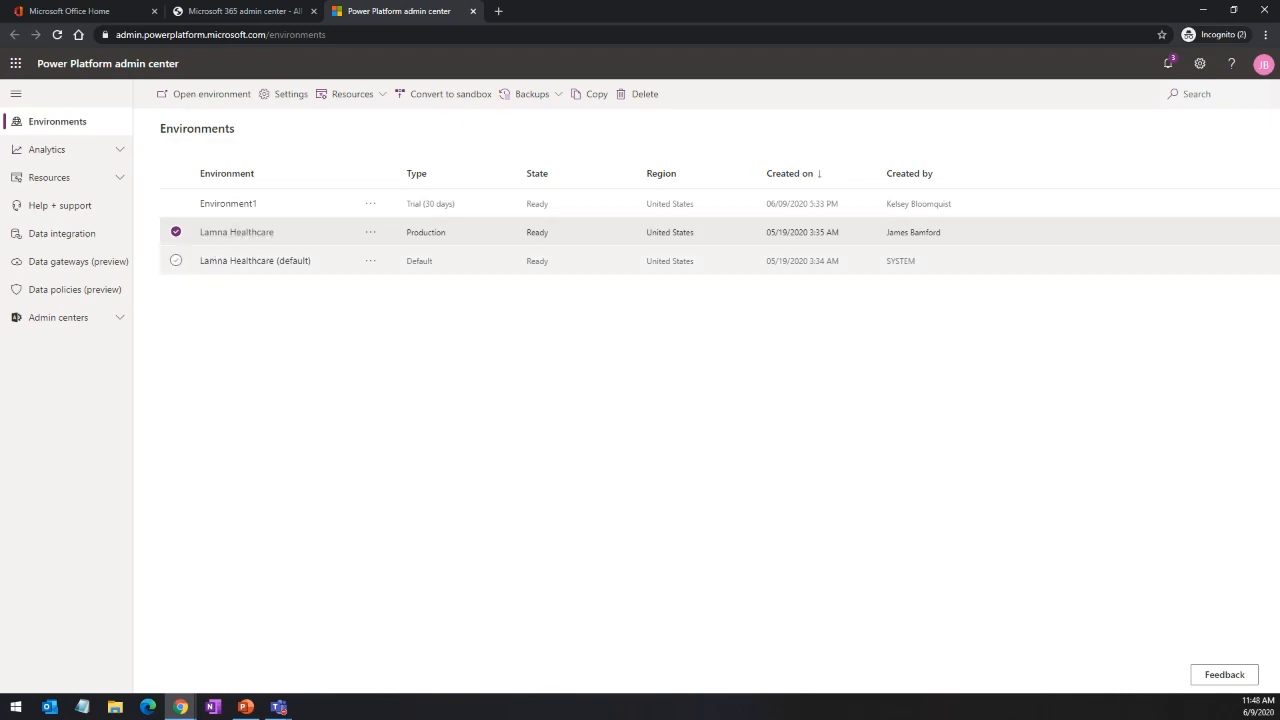
pyautogui.click(113, 150)
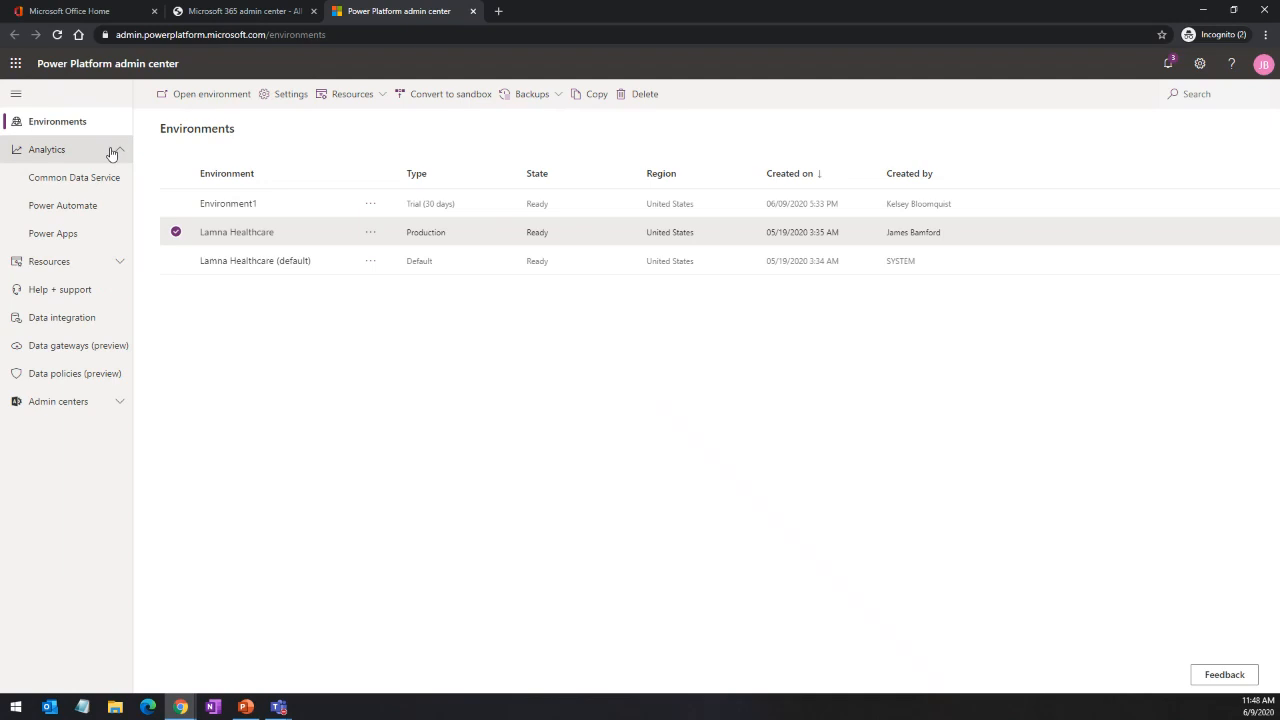
# Review the Common Data Service API call statistics and the Power Automate flow usage analytics.
pyautogui.click(77, 190)
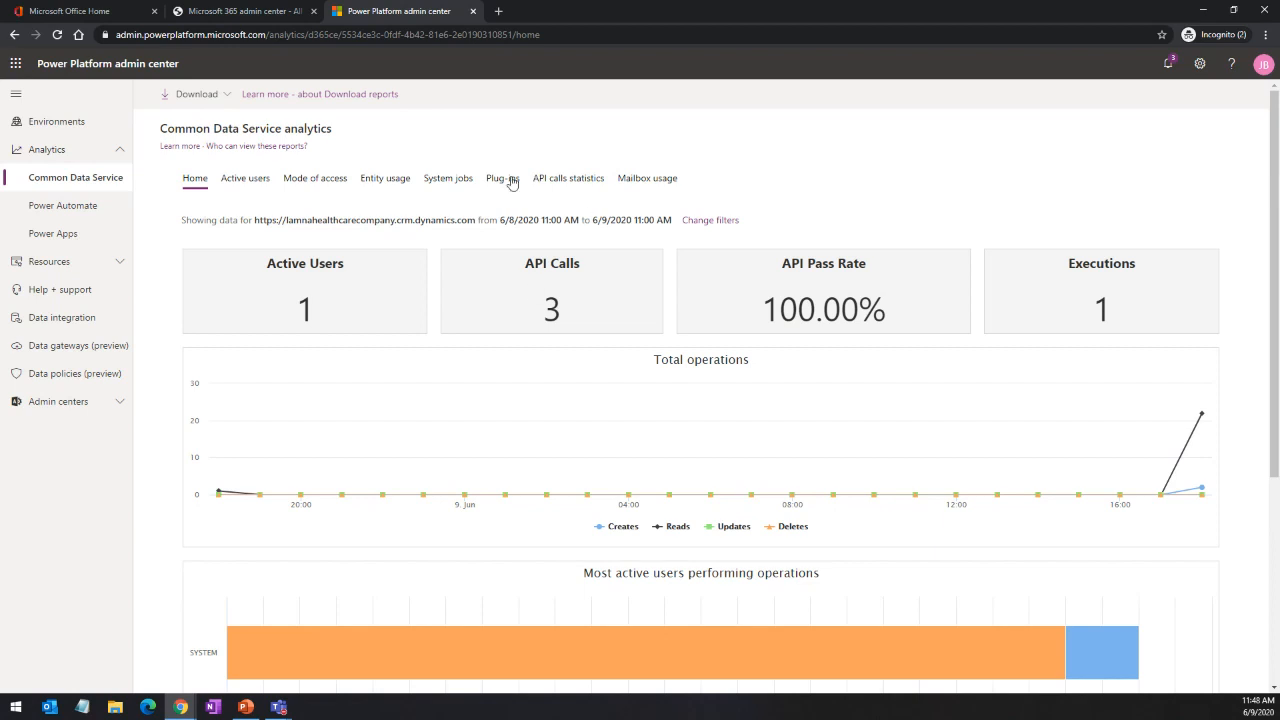
pyautogui.click(585, 182)
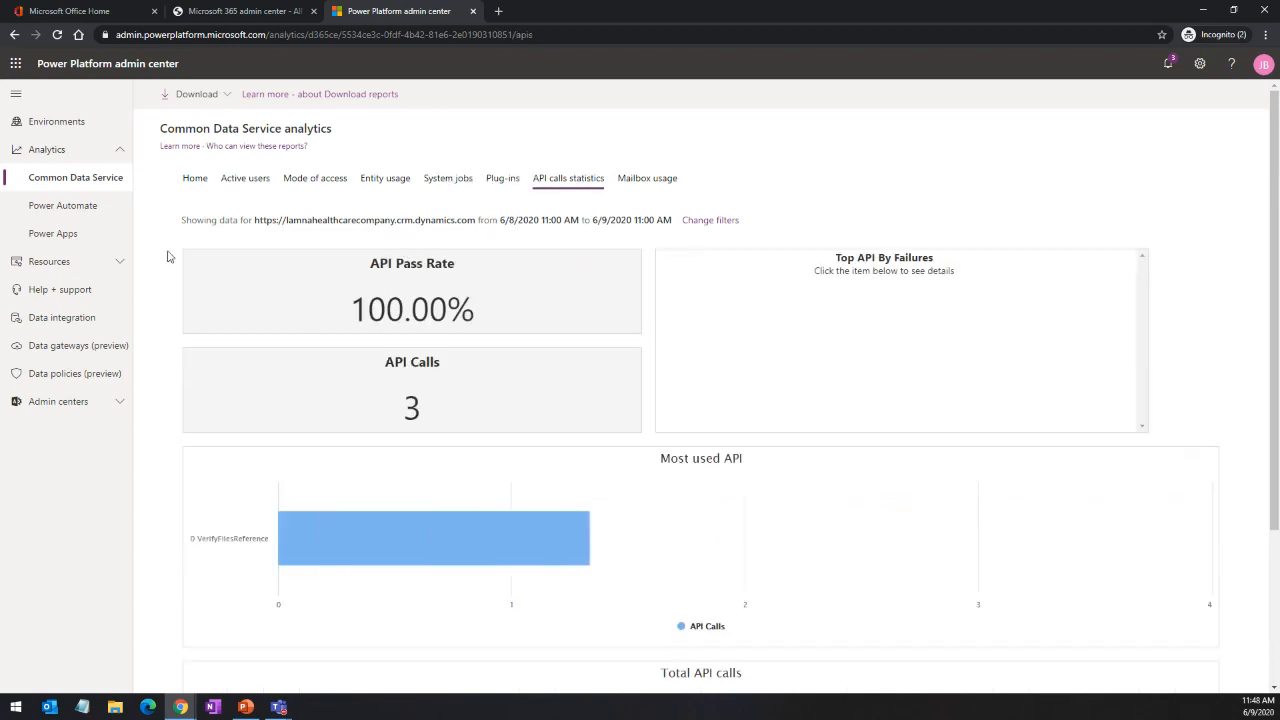
pyautogui.click(96, 214)
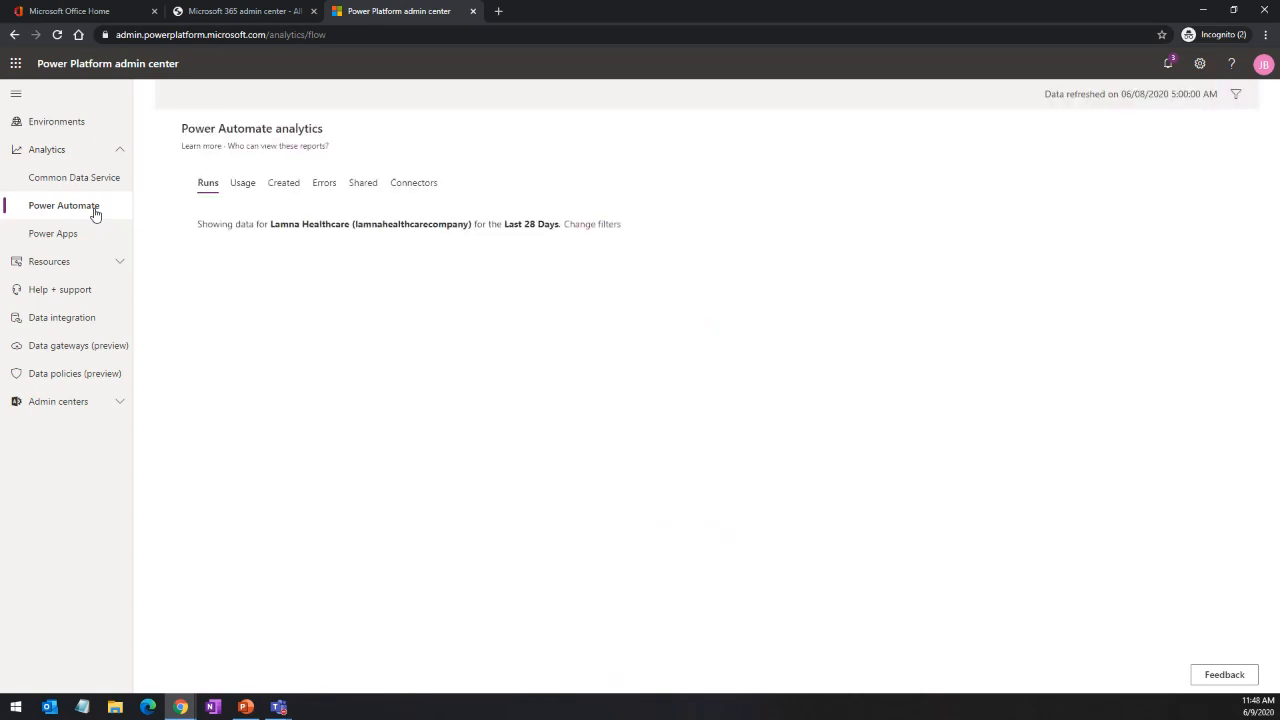
pyautogui.click(247, 189)
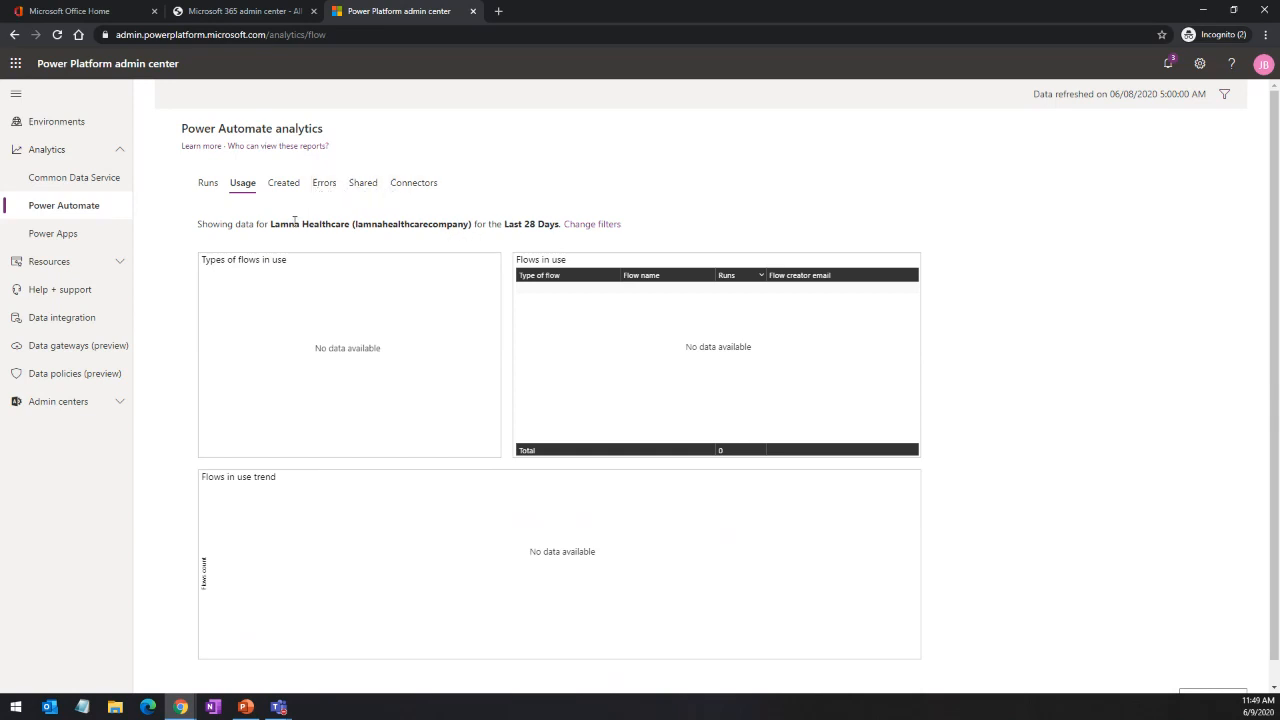
# View the Power Apps usage analytics, then collapse the Analytics section.
pyautogui.click(55, 236)
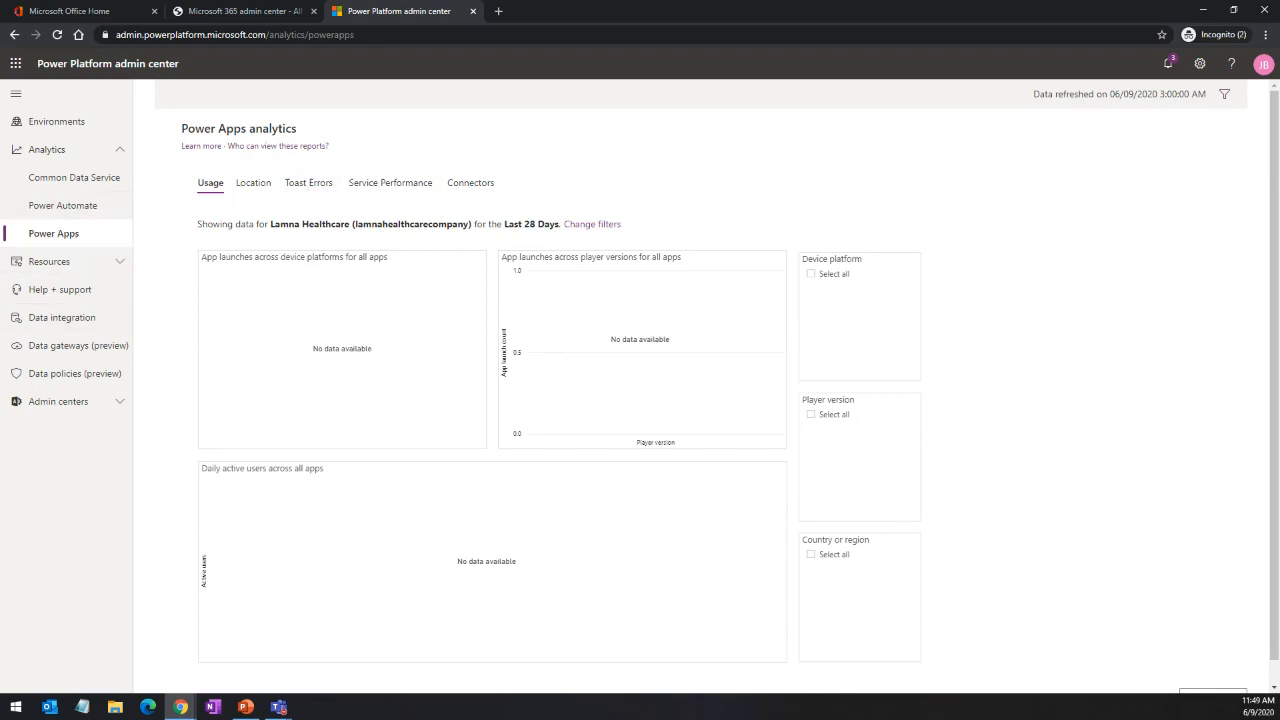
pyautogui.click(112, 152)
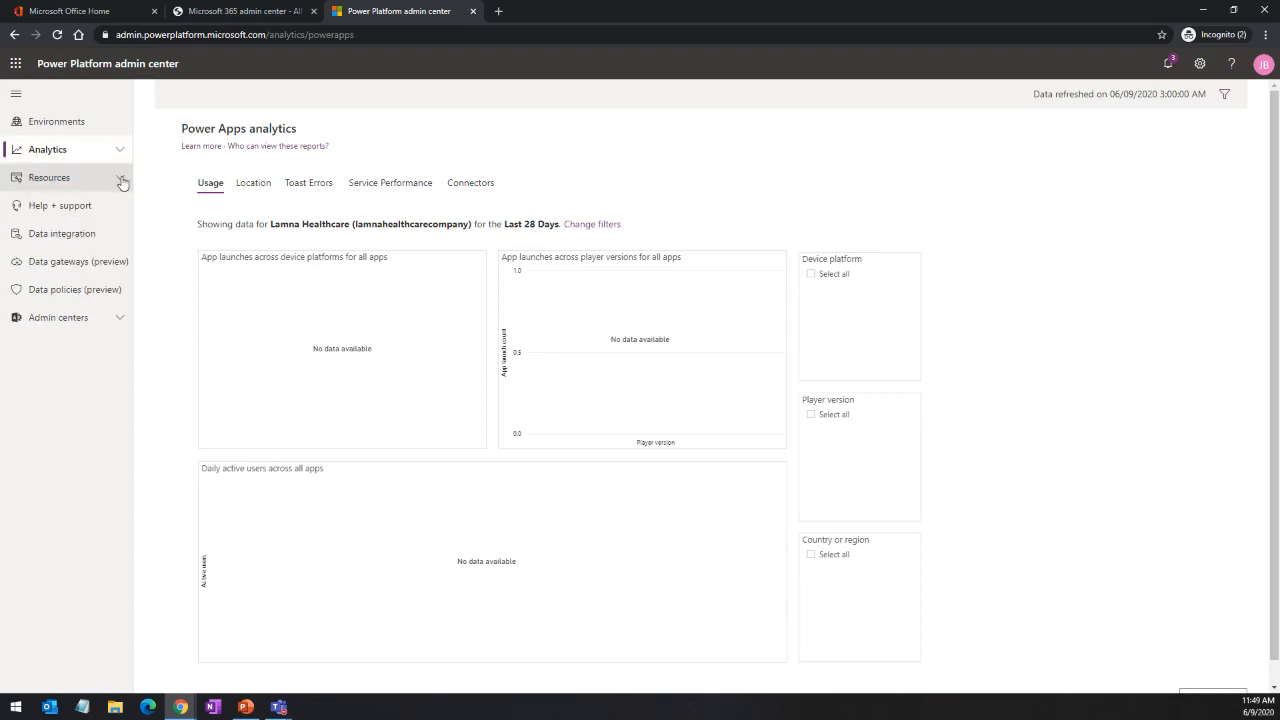
pyautogui.click(121, 181)
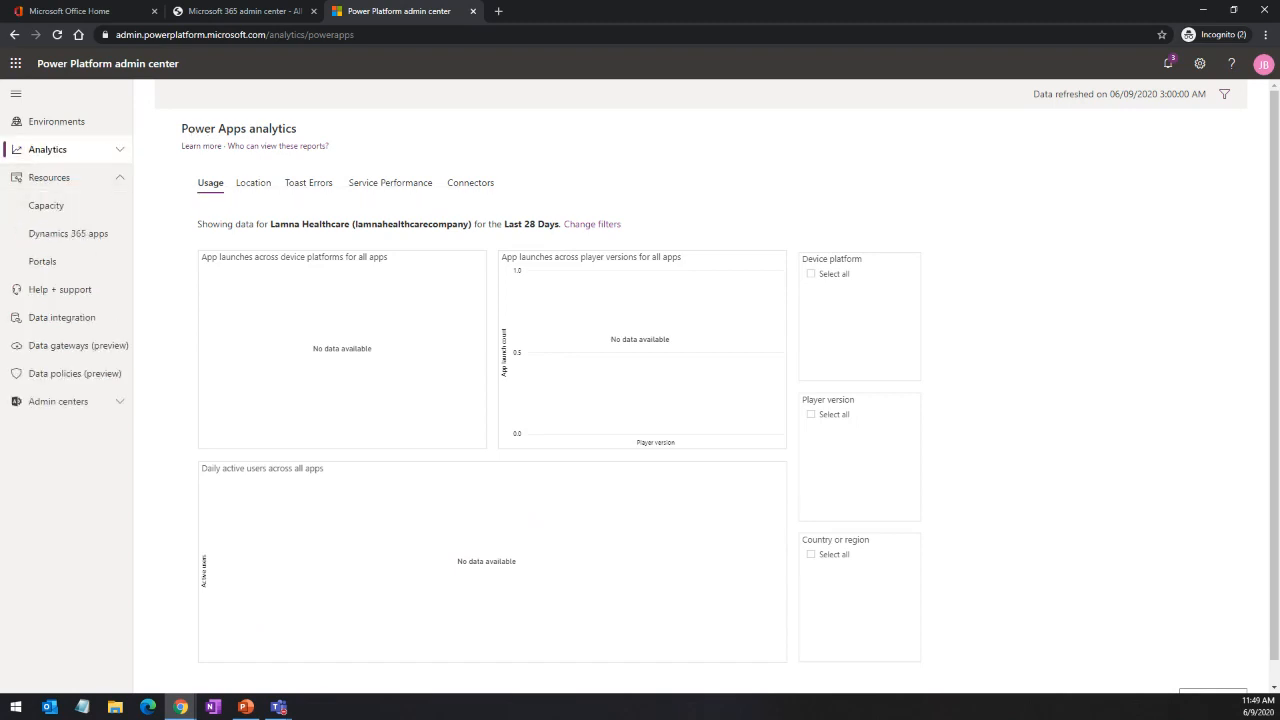
# Visit the Dynamics 365 apps, Portals and Capacity pages, ending on Help + support.
pyautogui.hotkey('alt', 'Tab')
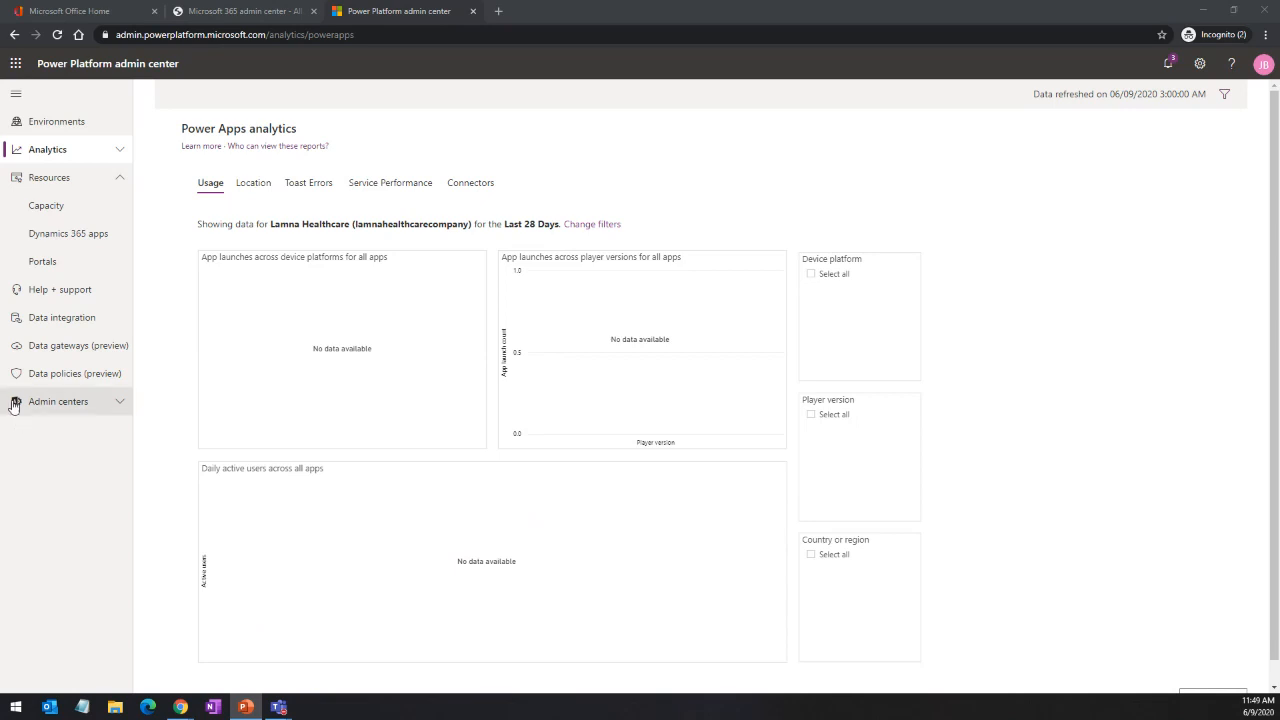
pyautogui.click(87, 235)
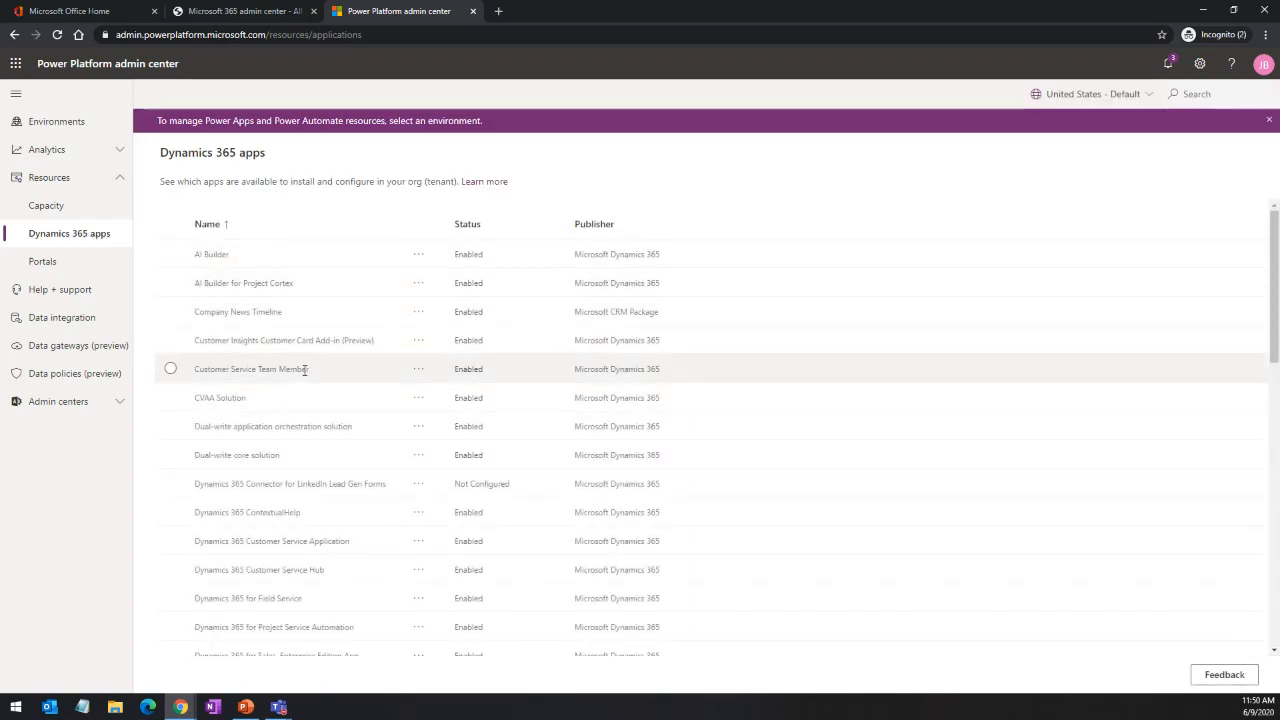
pyautogui.click(89, 271)
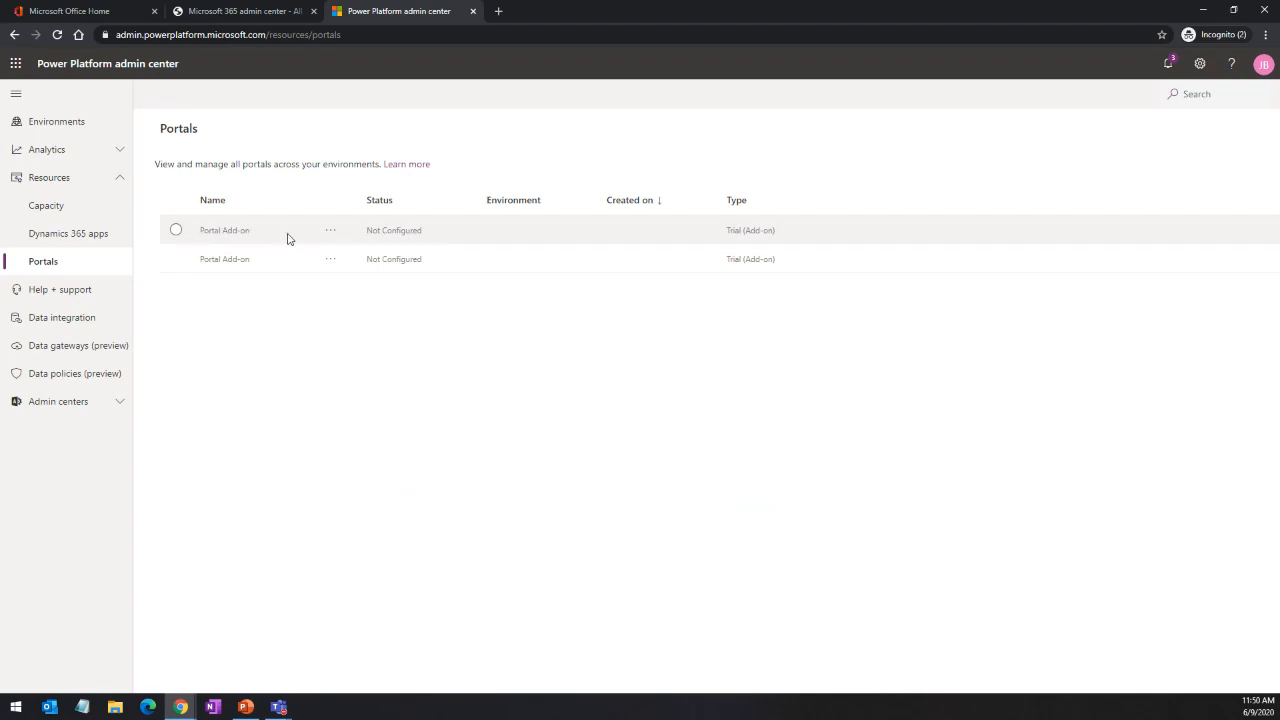
pyautogui.click(78, 218)
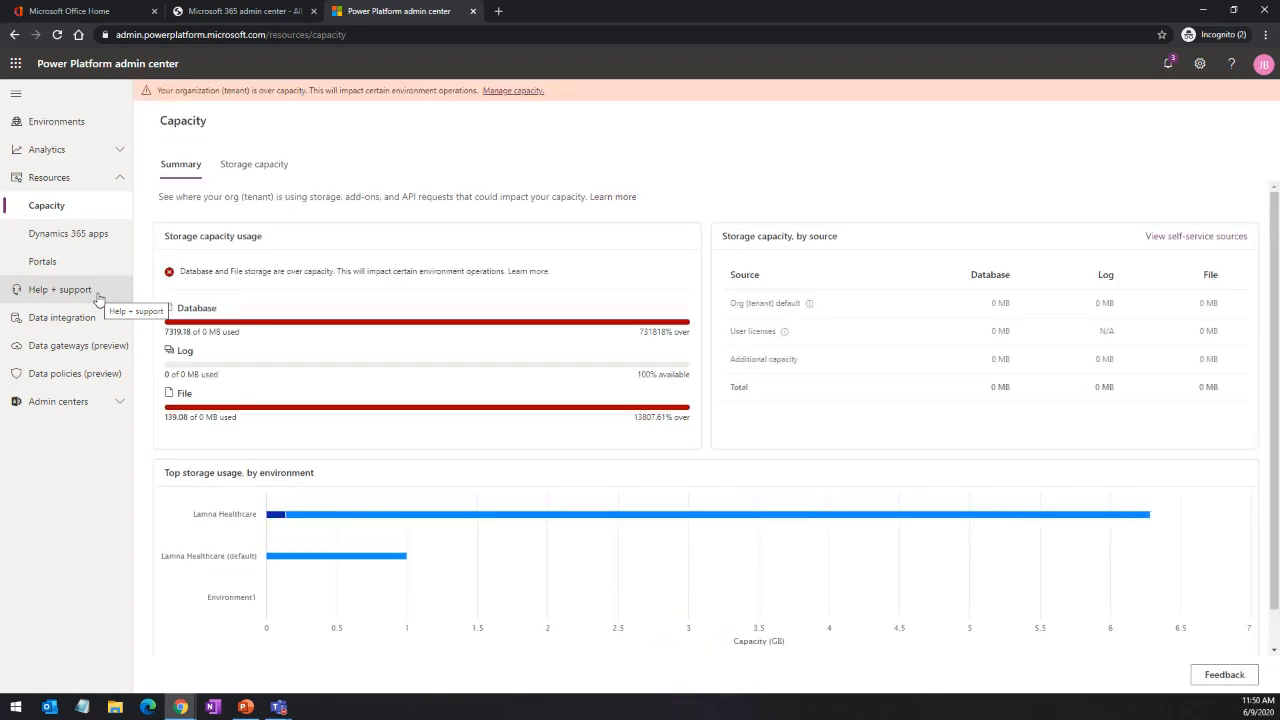
pyautogui.click(97, 296)
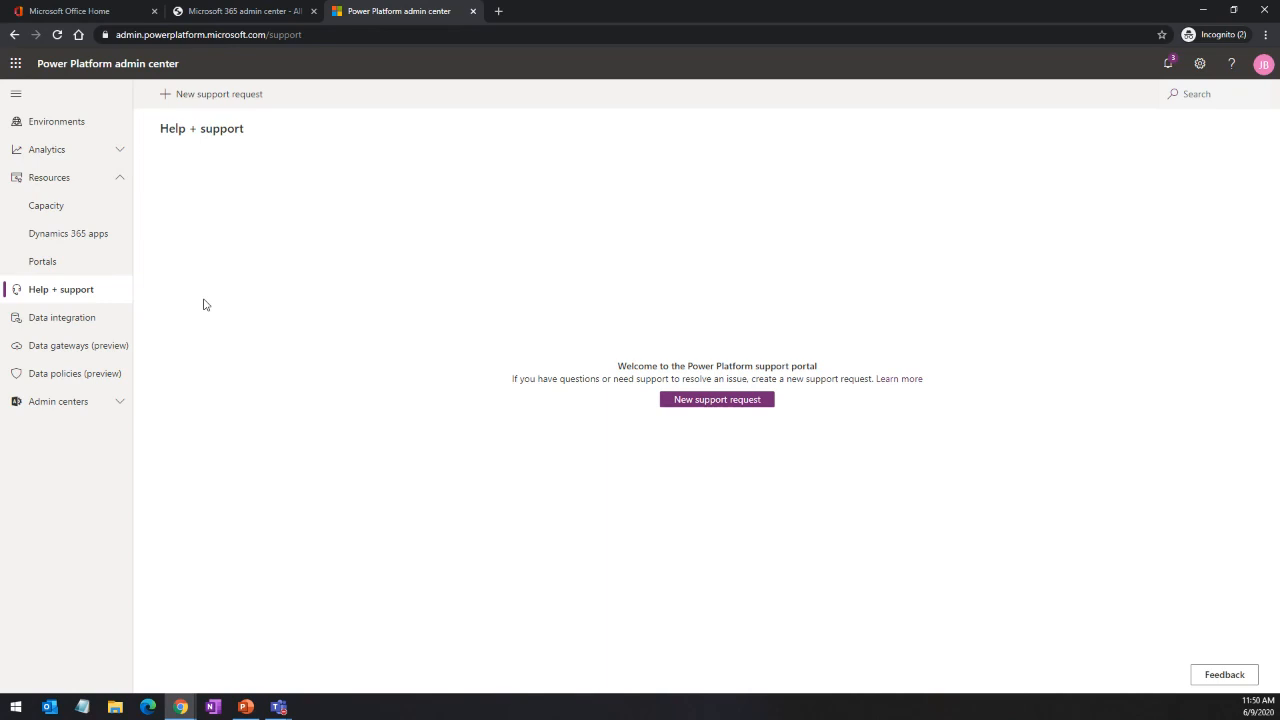
# Visit the Data integration, Data gateways (preview) and Data policies (preview) pages.
pyautogui.click(64, 320)
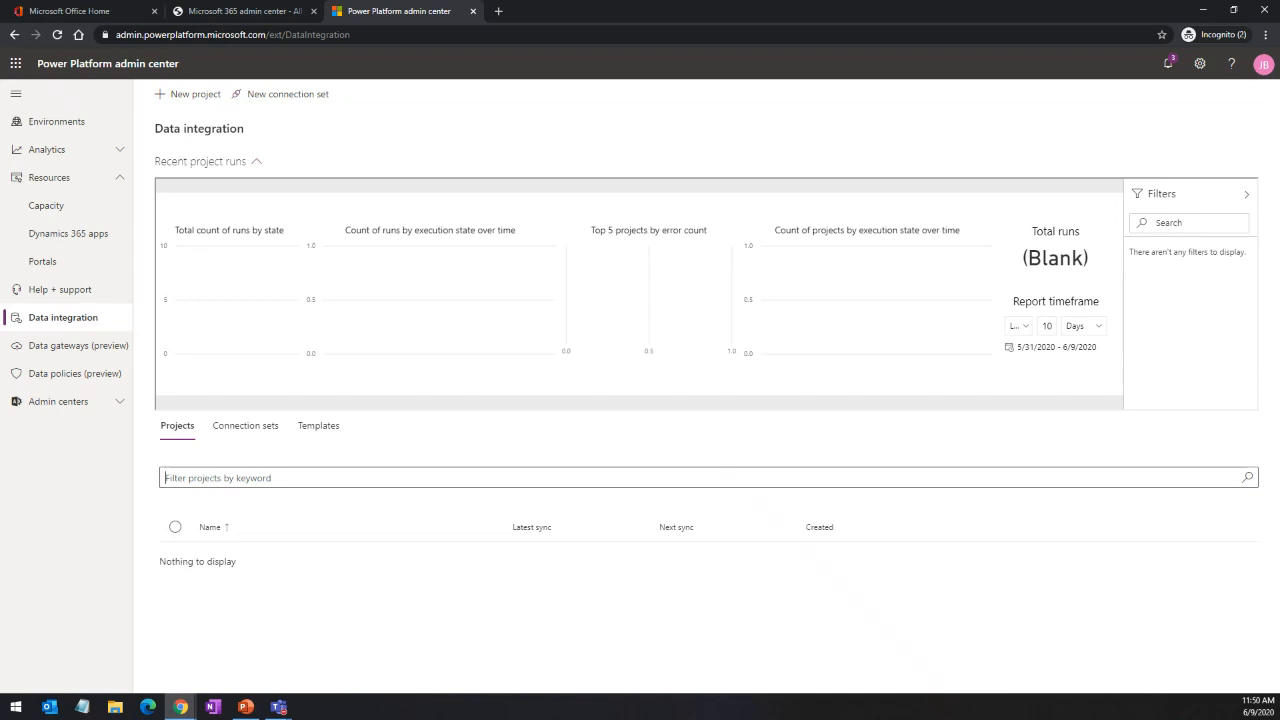
pyautogui.click(85, 347)
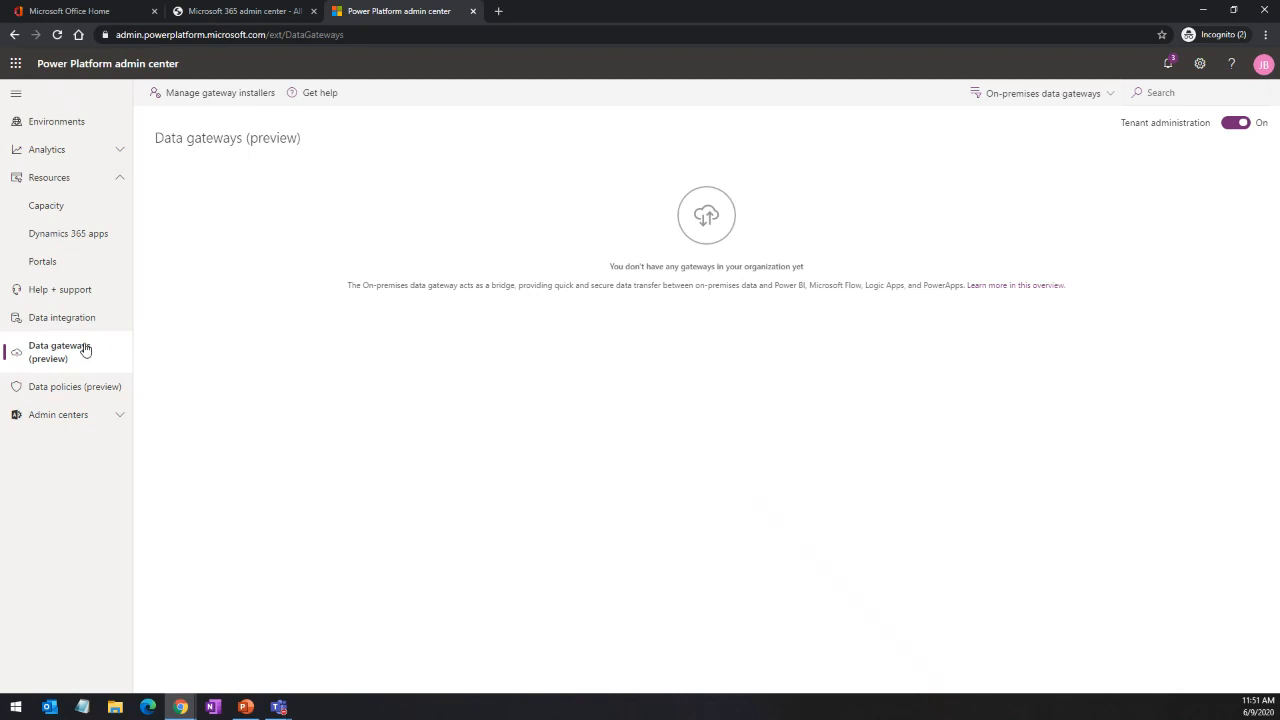
pyautogui.click(74, 388)
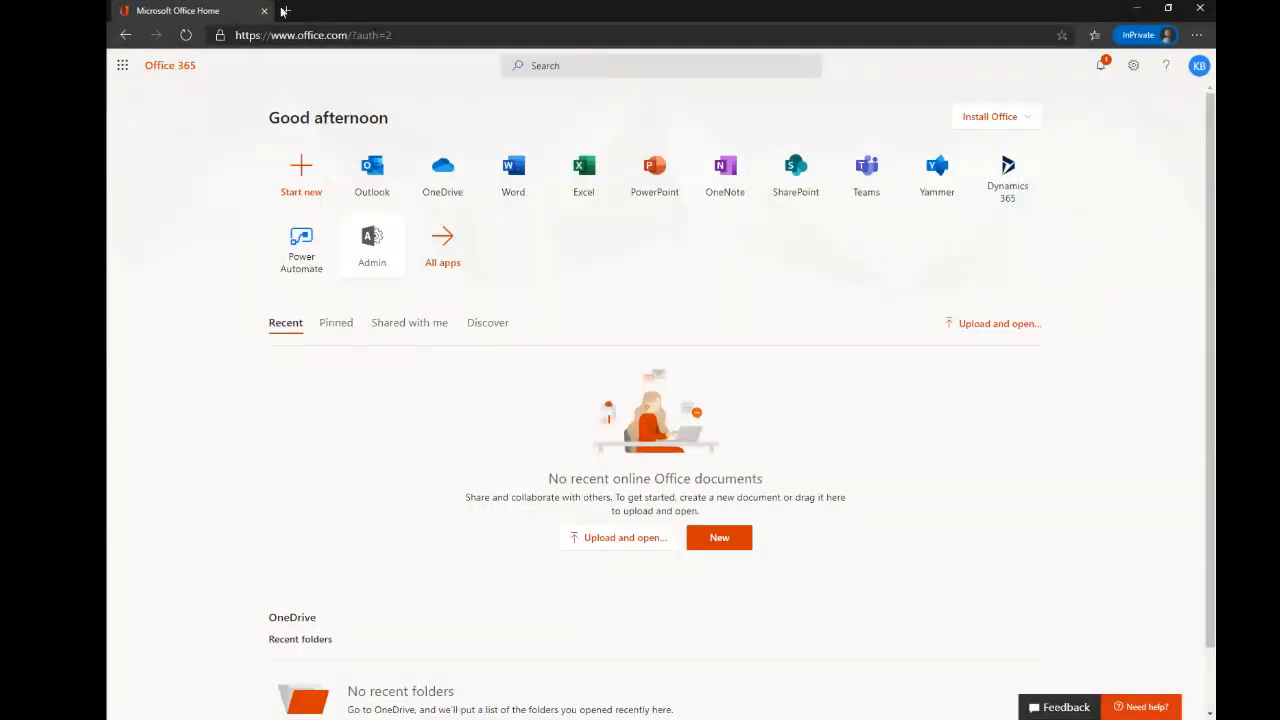
# Open a new InPrivate tab and go to make.powerapps.com.
pyautogui.click(287, 11)
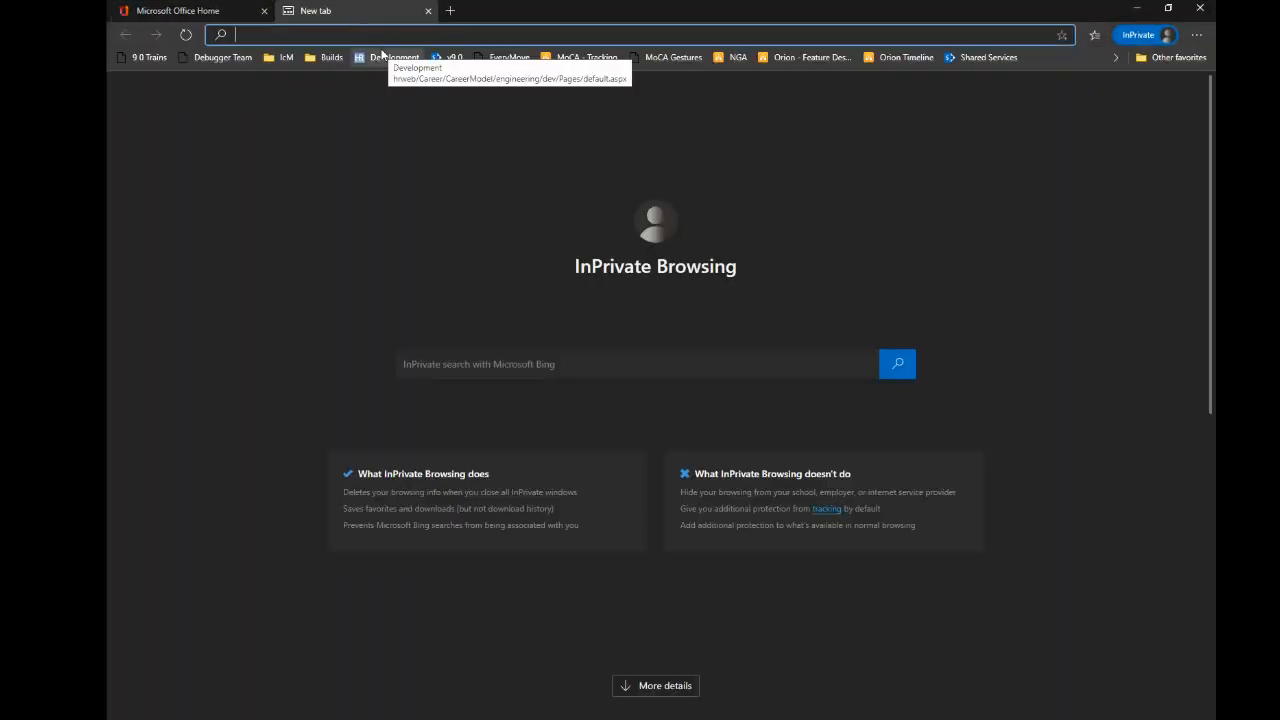
pyautogui.write('make.powerapps.com')
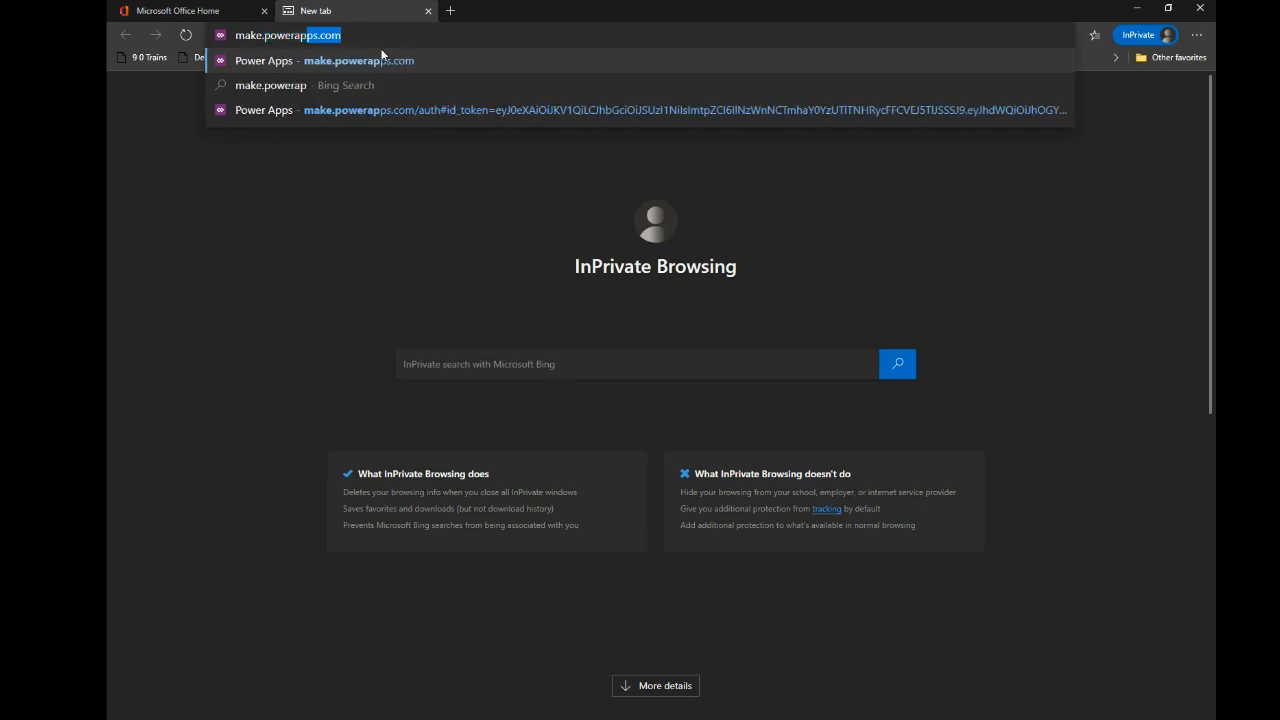
pyautogui.click(390, 60)
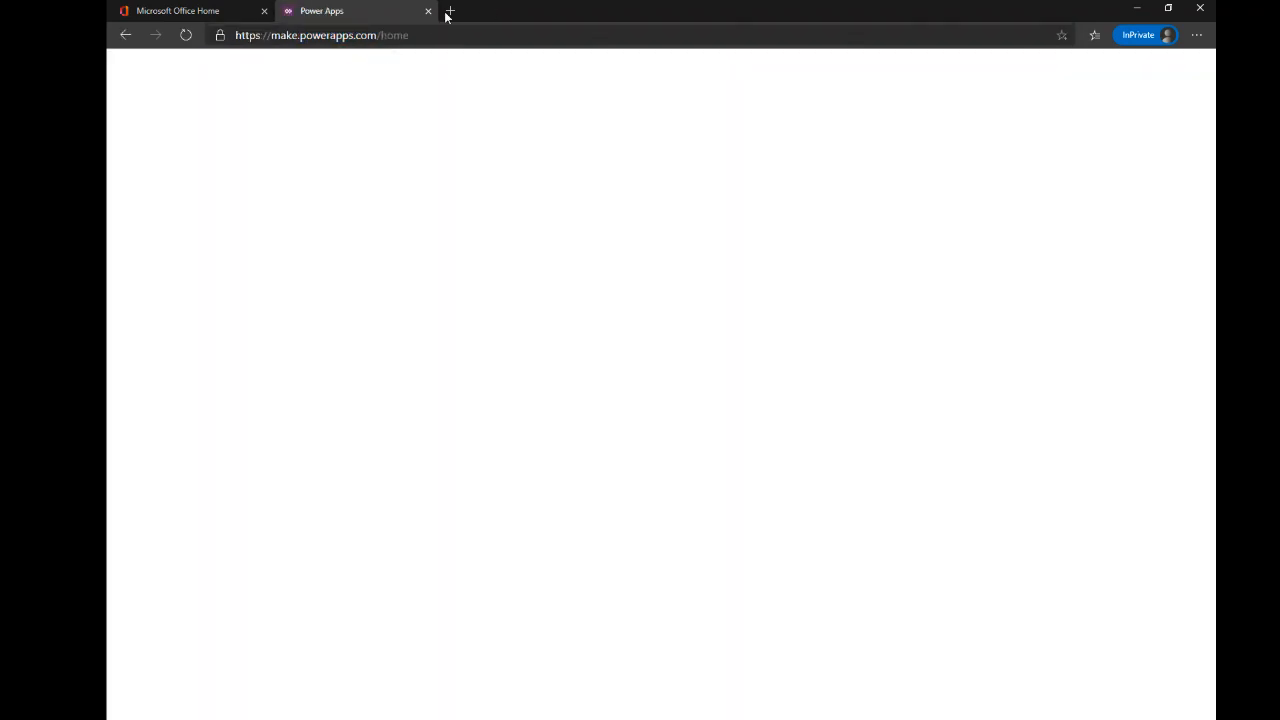
# Search Bing for 'power apps', open the Power Apps result, and close the duplicate tab.
pyautogui.click(450, 10)
pyautogui.write('power ')
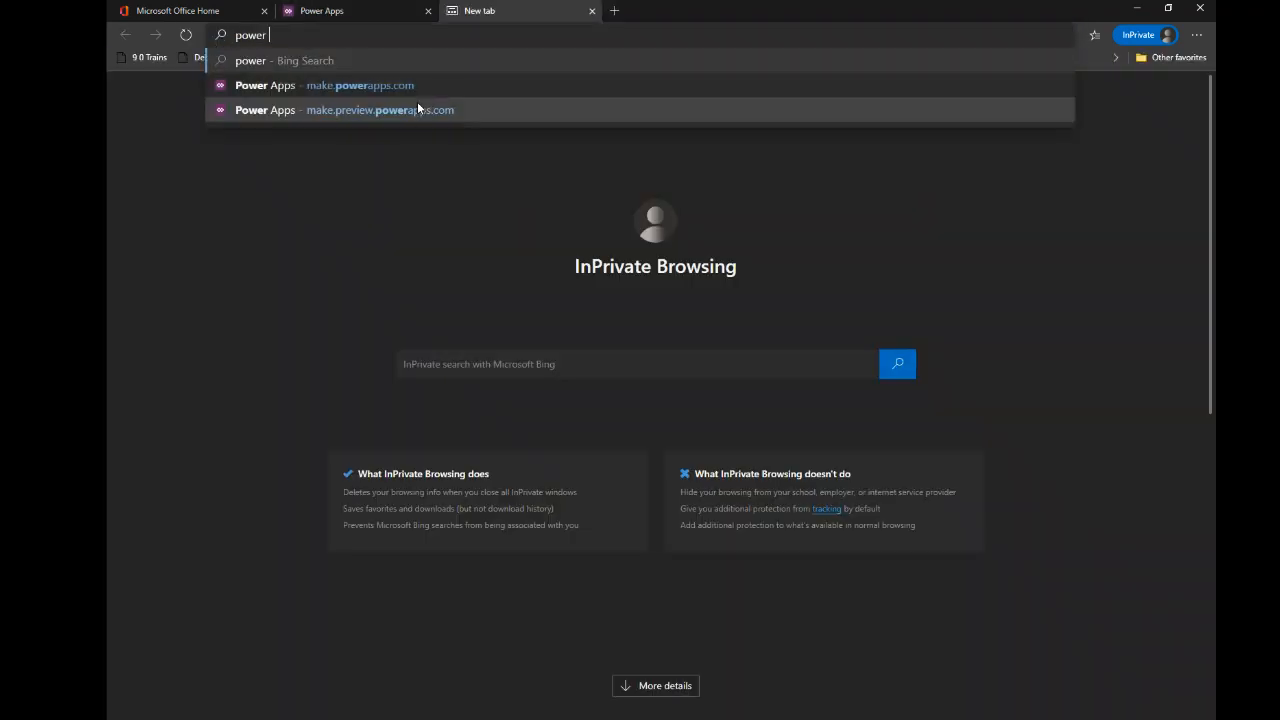
pyautogui.write('apps')
pyautogui.press('Return')
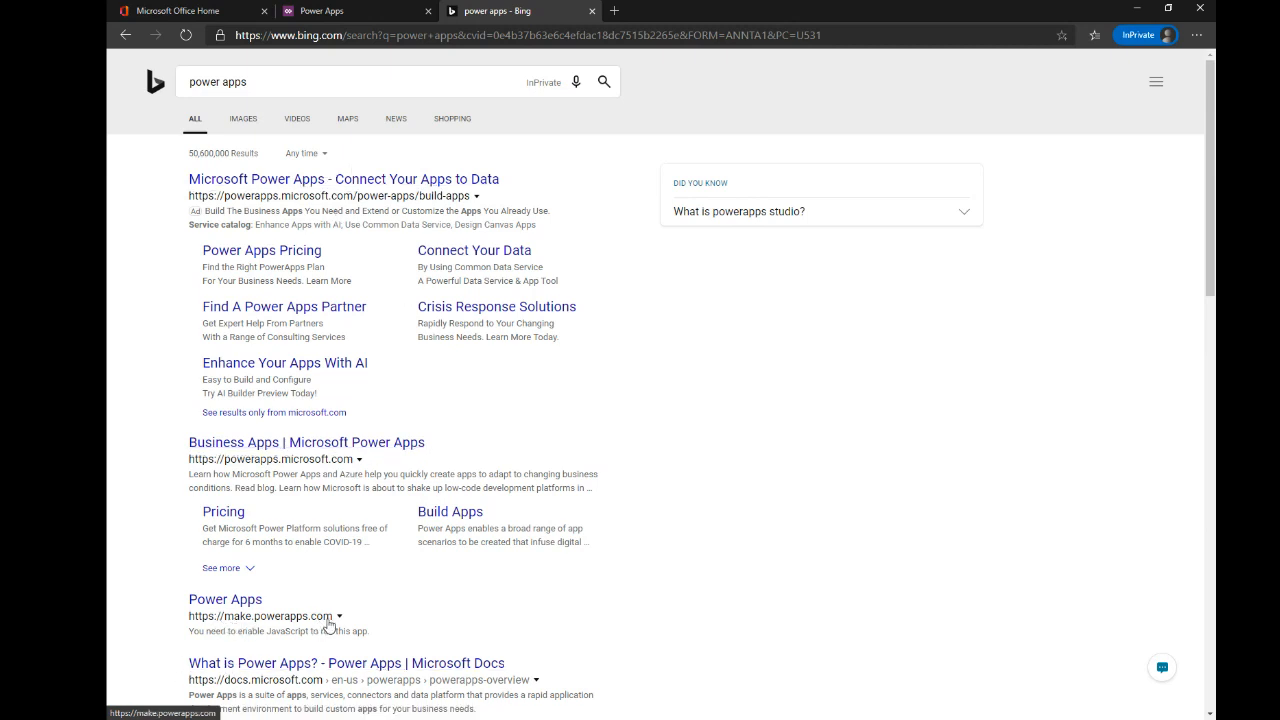
pyautogui.click(341, 444)
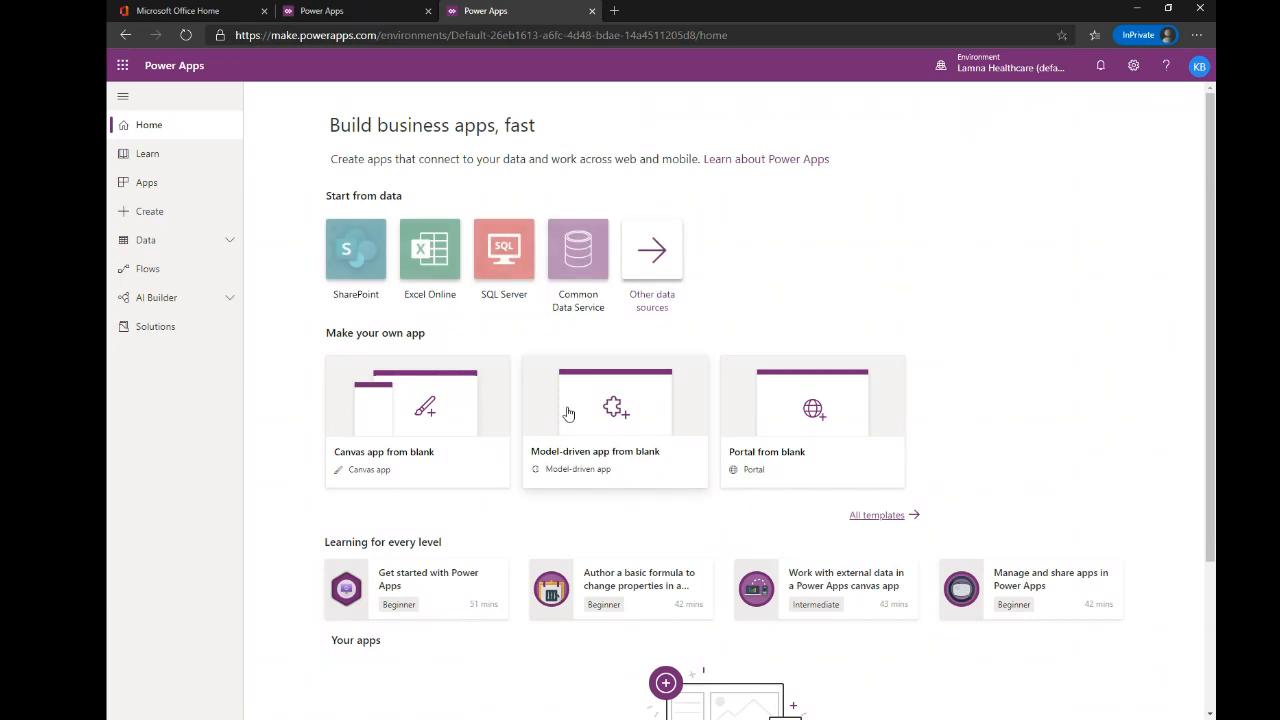
pyautogui.click(428, 11)
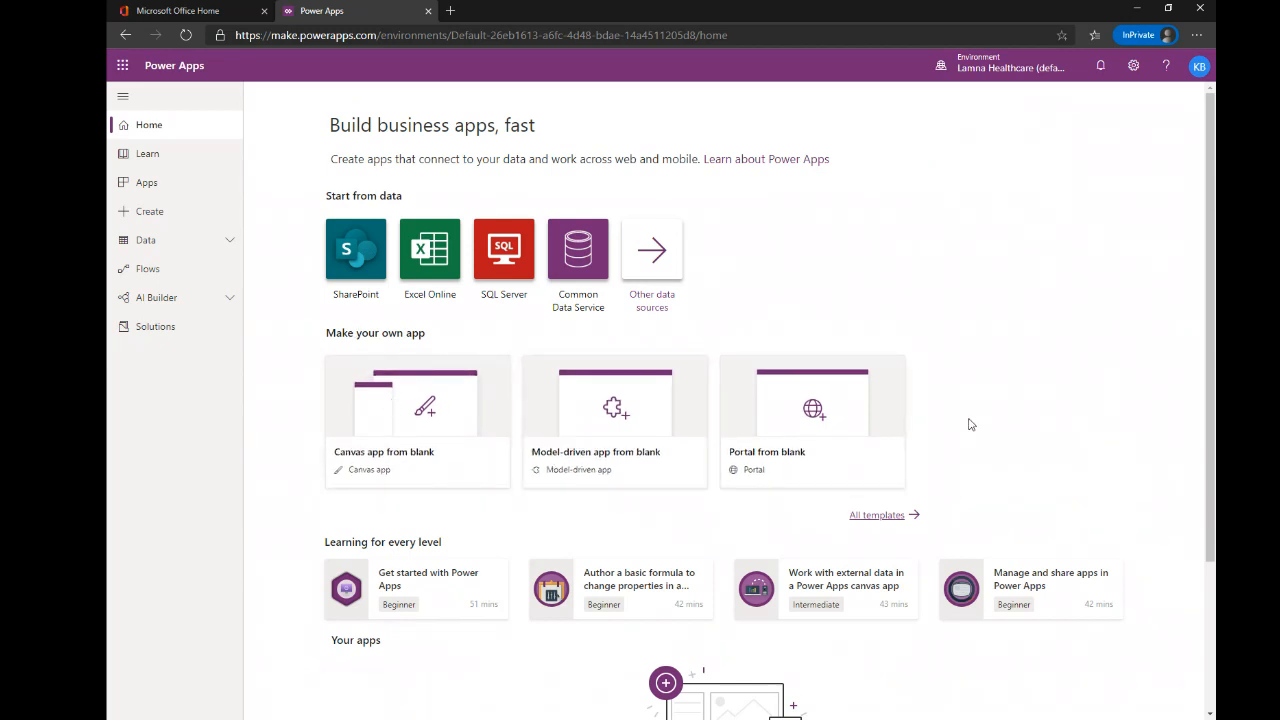
# Bring up the environment list on the Power Apps home page, currently Lamna Healthcare (default).
pyautogui.scroll(-2, 1045, 460)
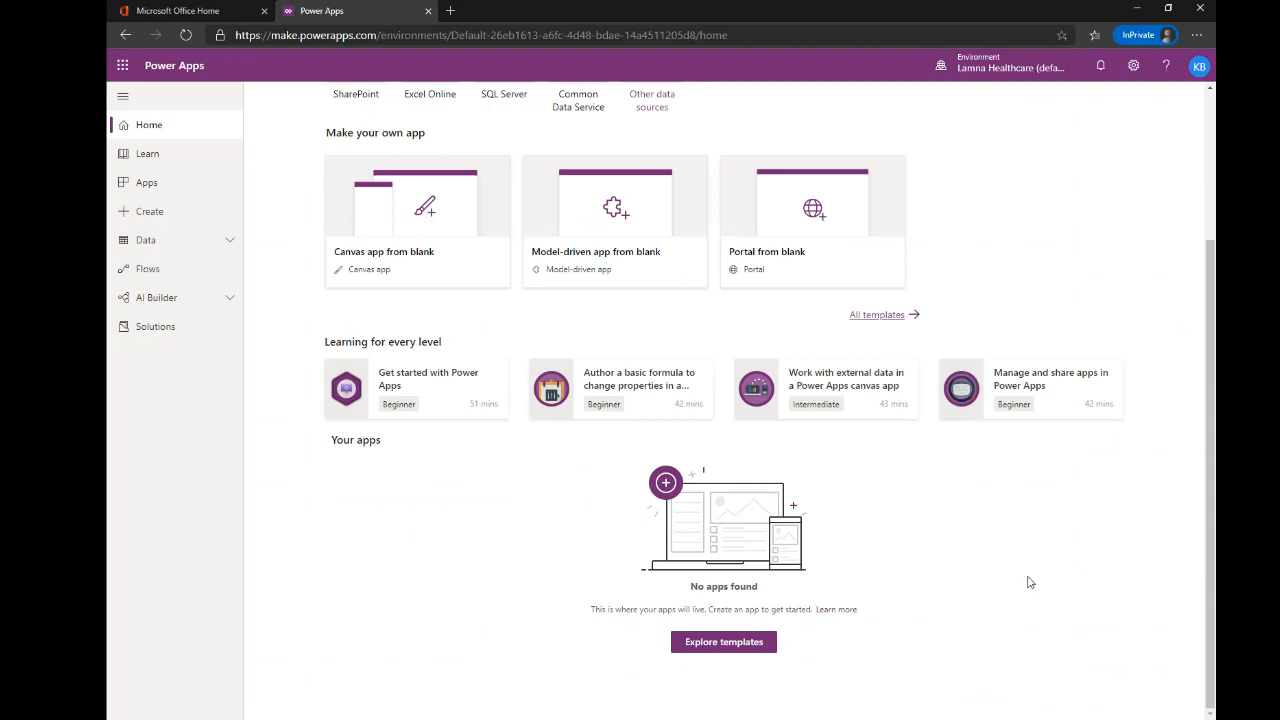
pyautogui.scroll(2, 1030, 582)
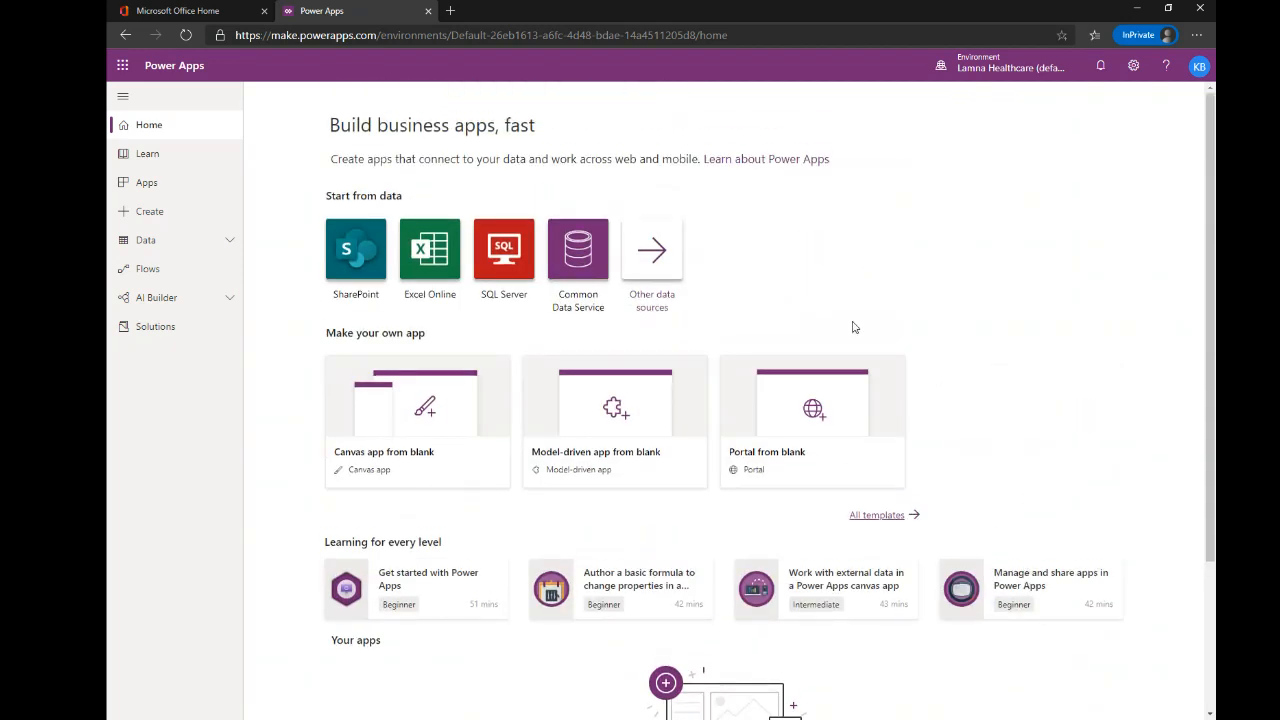
pyautogui.click(1043, 72)
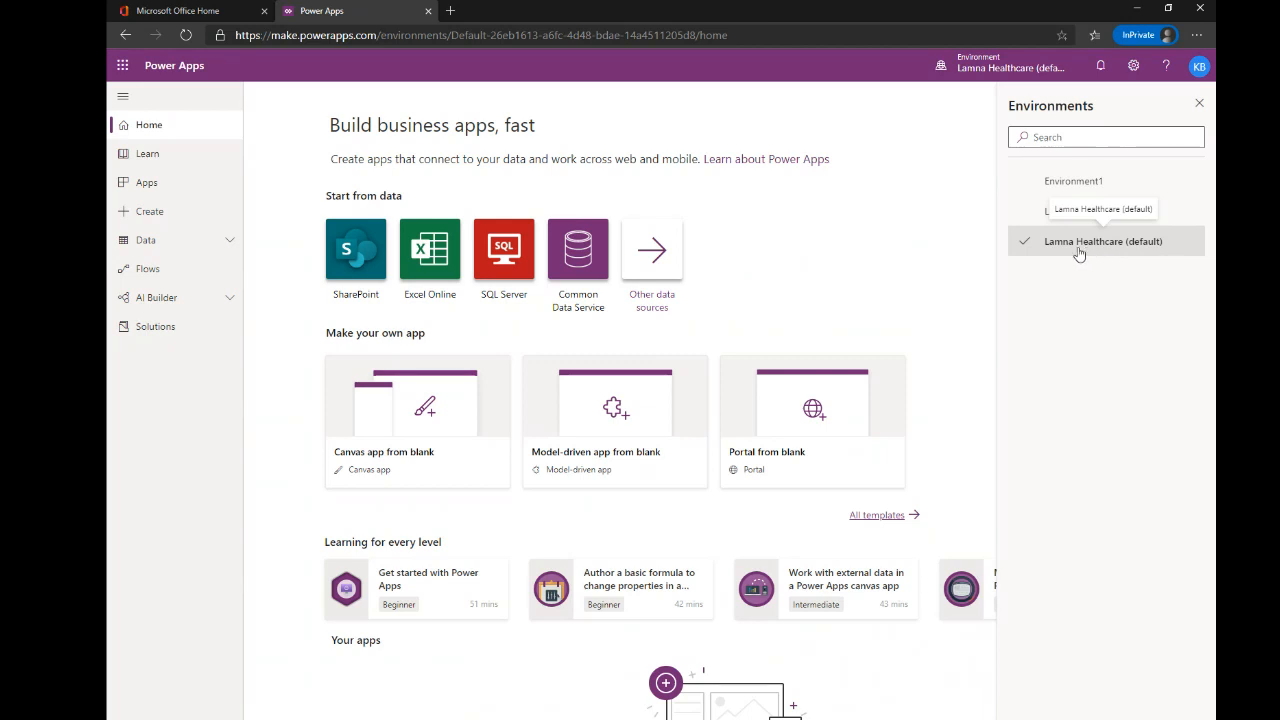
# Choose Environment1, the trial environment expiring in 29 days.
pyautogui.click(1088, 185)
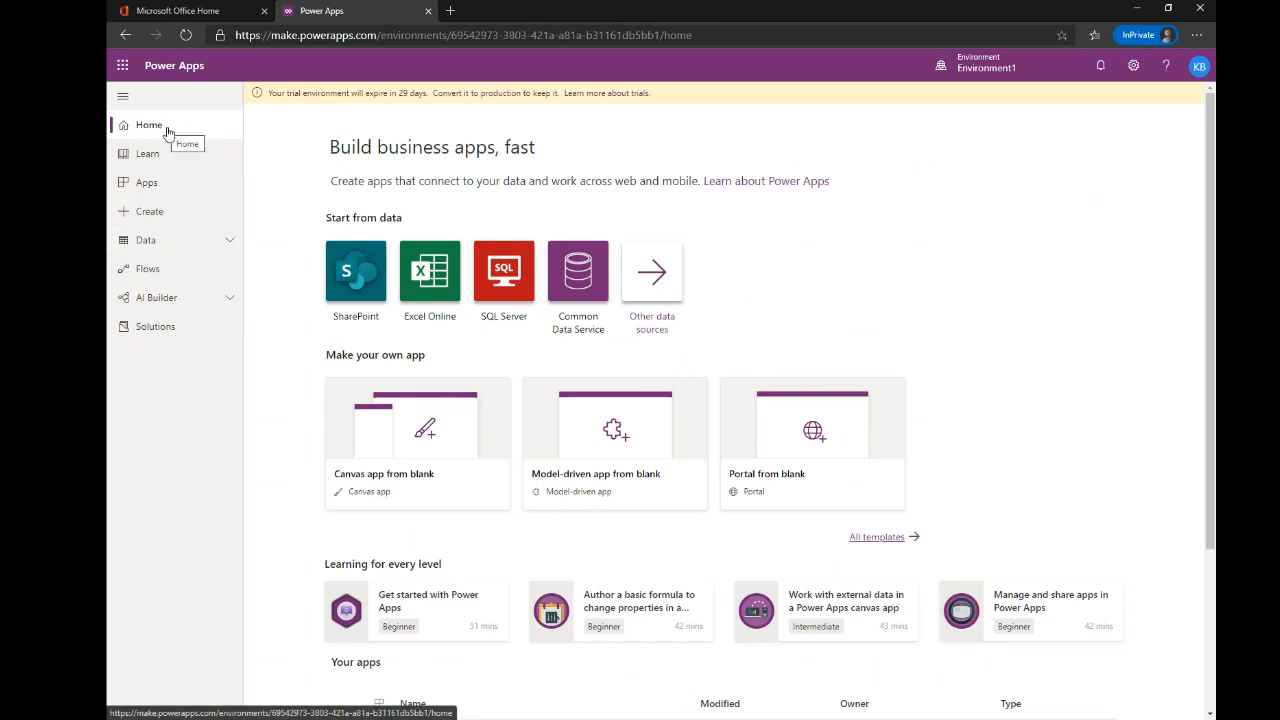
# Browse the Learn page, then open Environment1's Apps list of four model-driven apps.
pyautogui.click(167, 160)
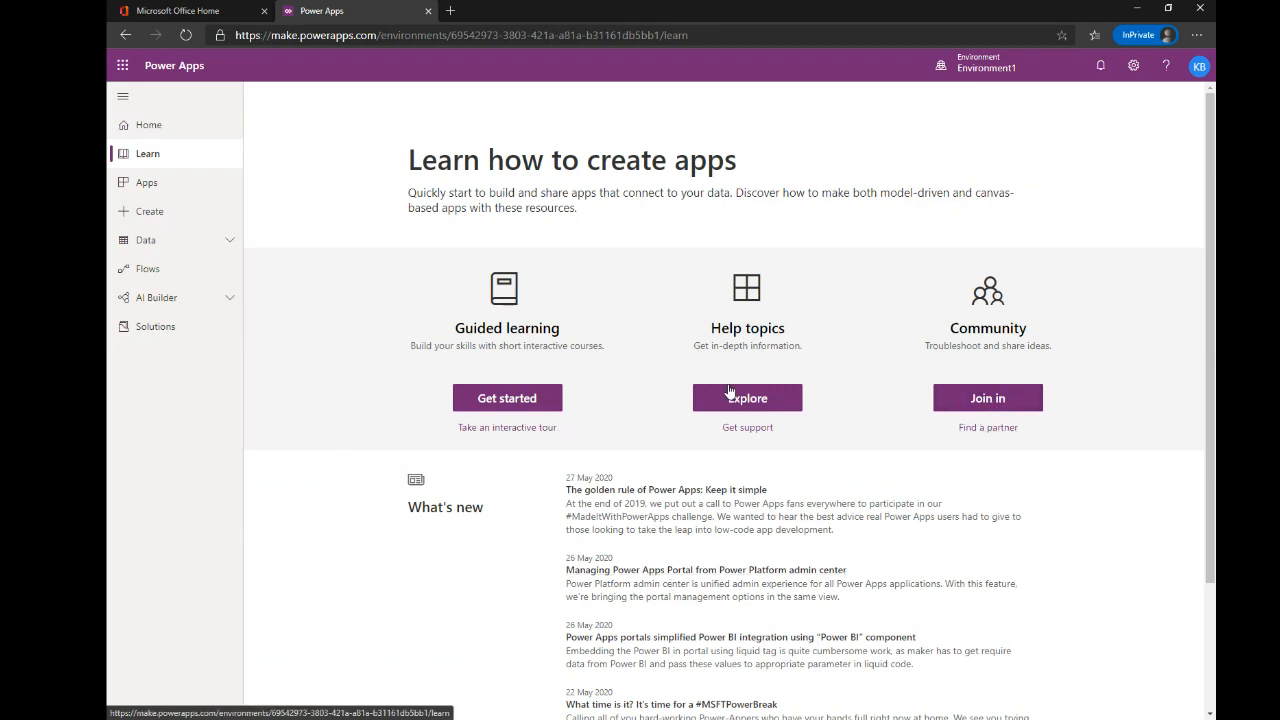
pyautogui.scroll(-2, 1032, 488)
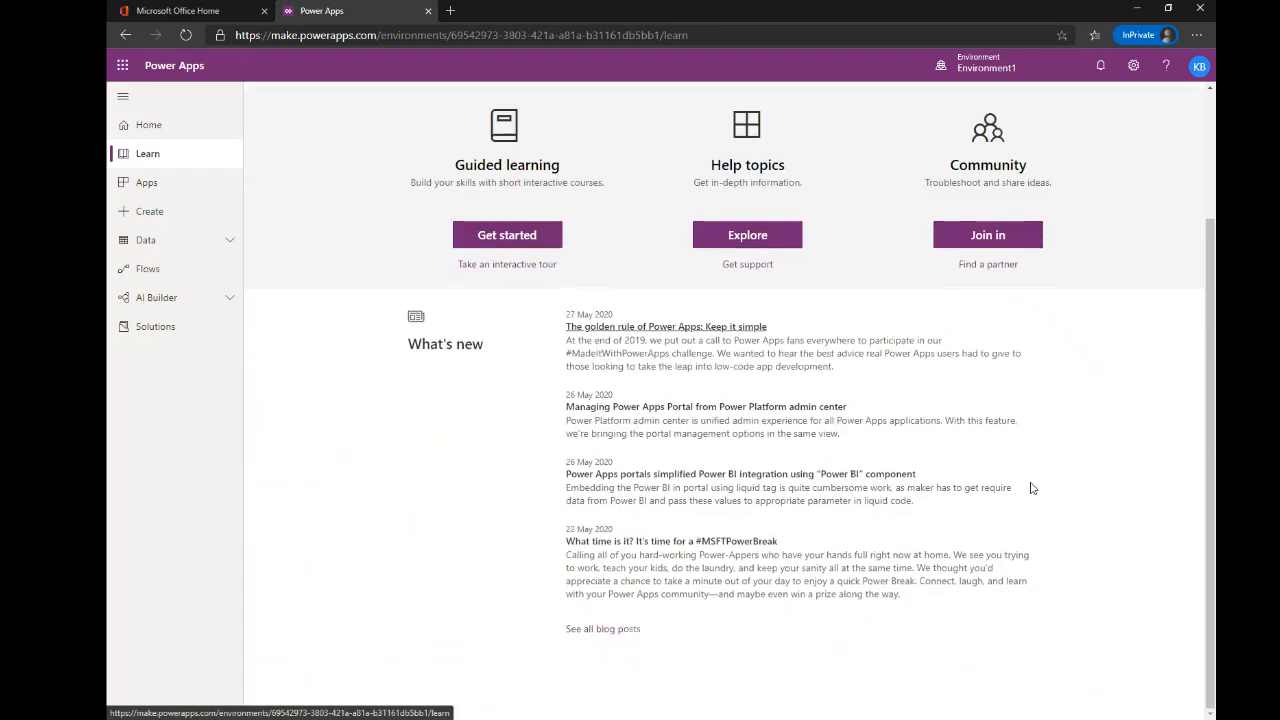
pyautogui.scroll(2, 949, 486)
pyautogui.click(163, 183)
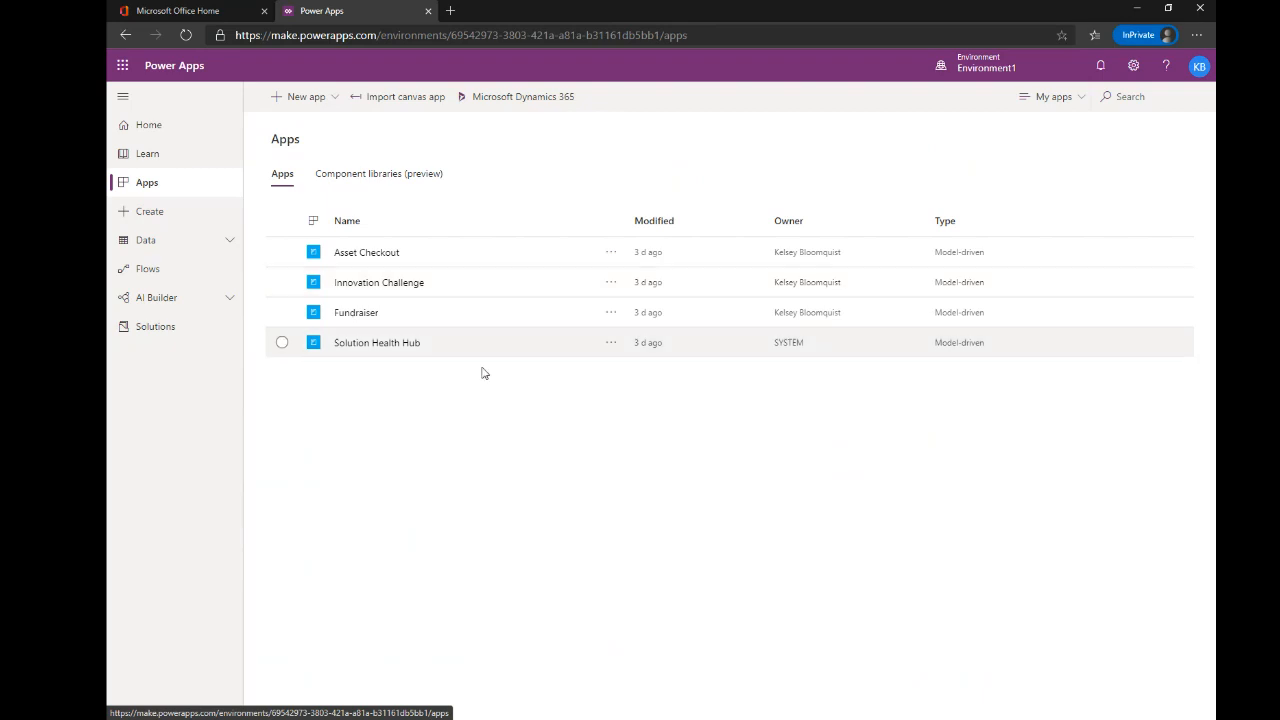
# Check Component libraries and the New app options, then open the Create page.
pyautogui.click(401, 181)
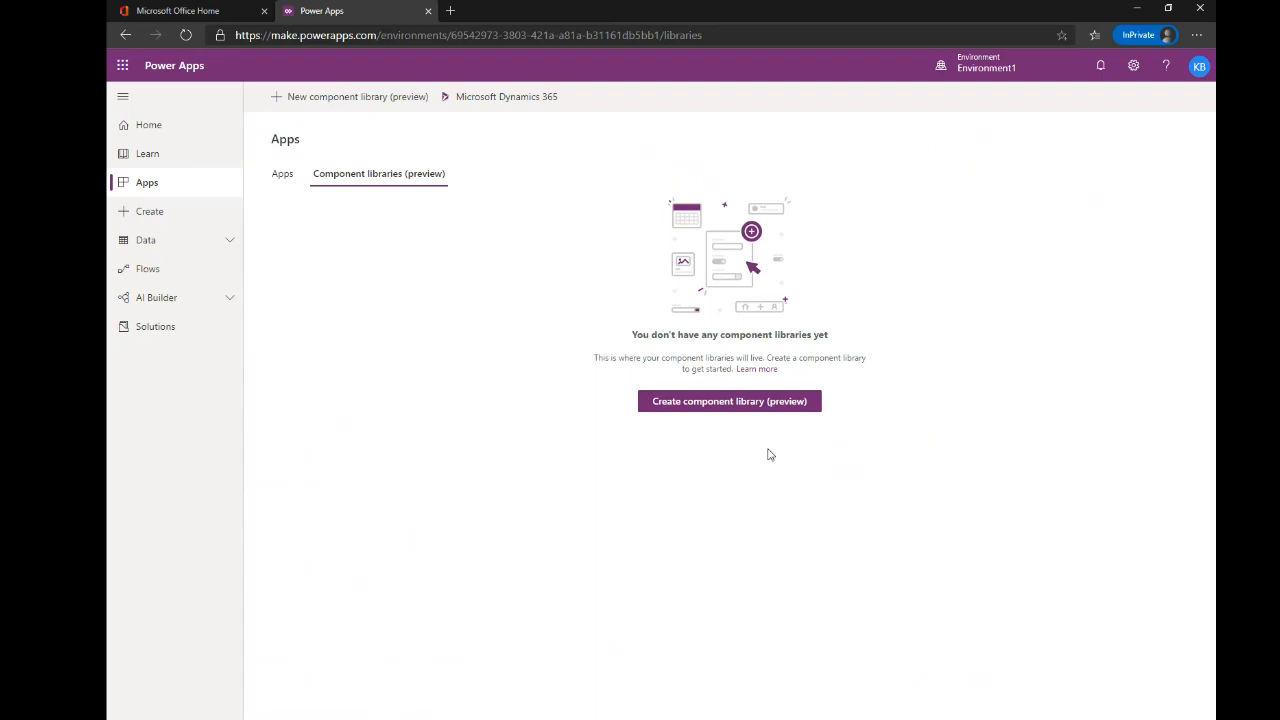
pyautogui.click(282, 173)
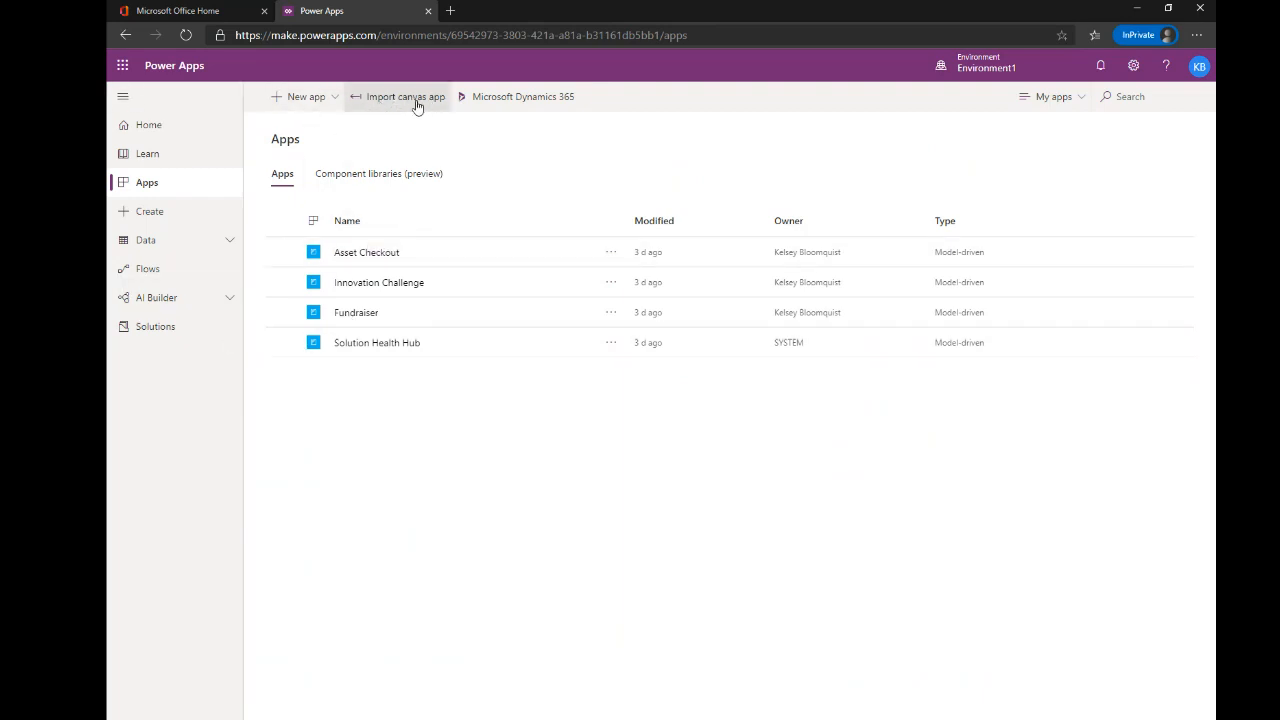
pyautogui.click(336, 98)
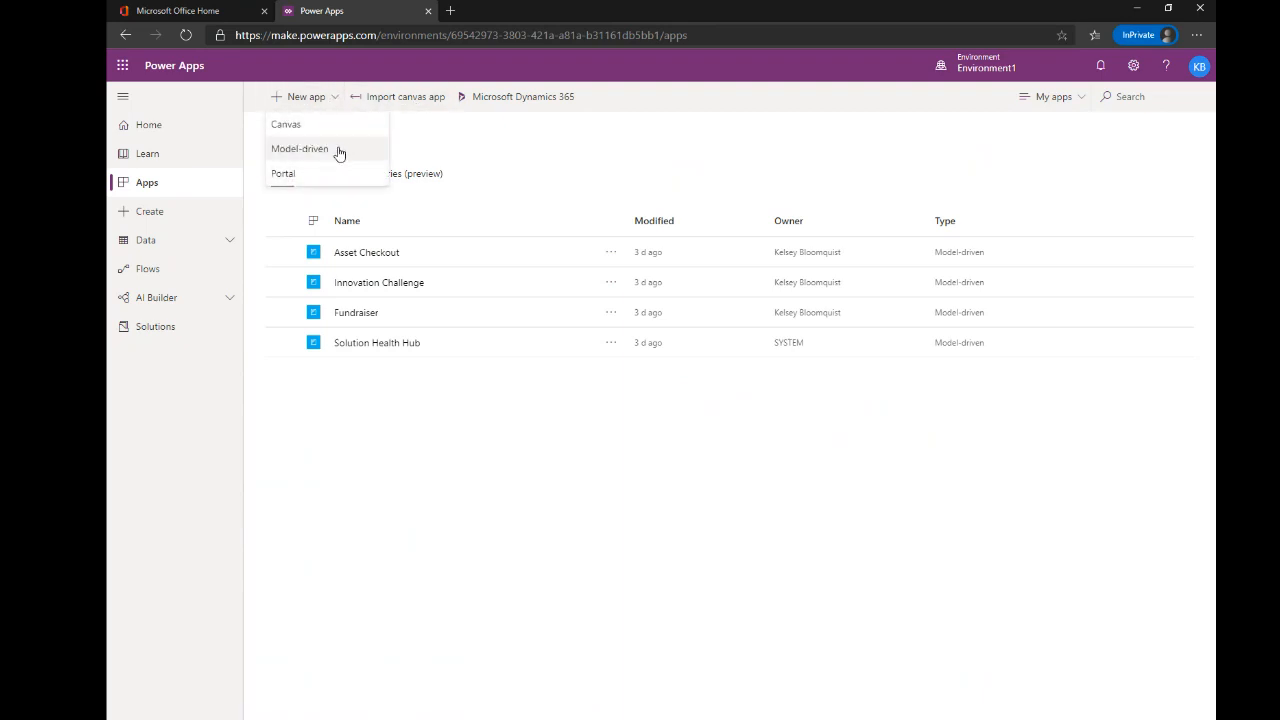
pyautogui.click(334, 99)
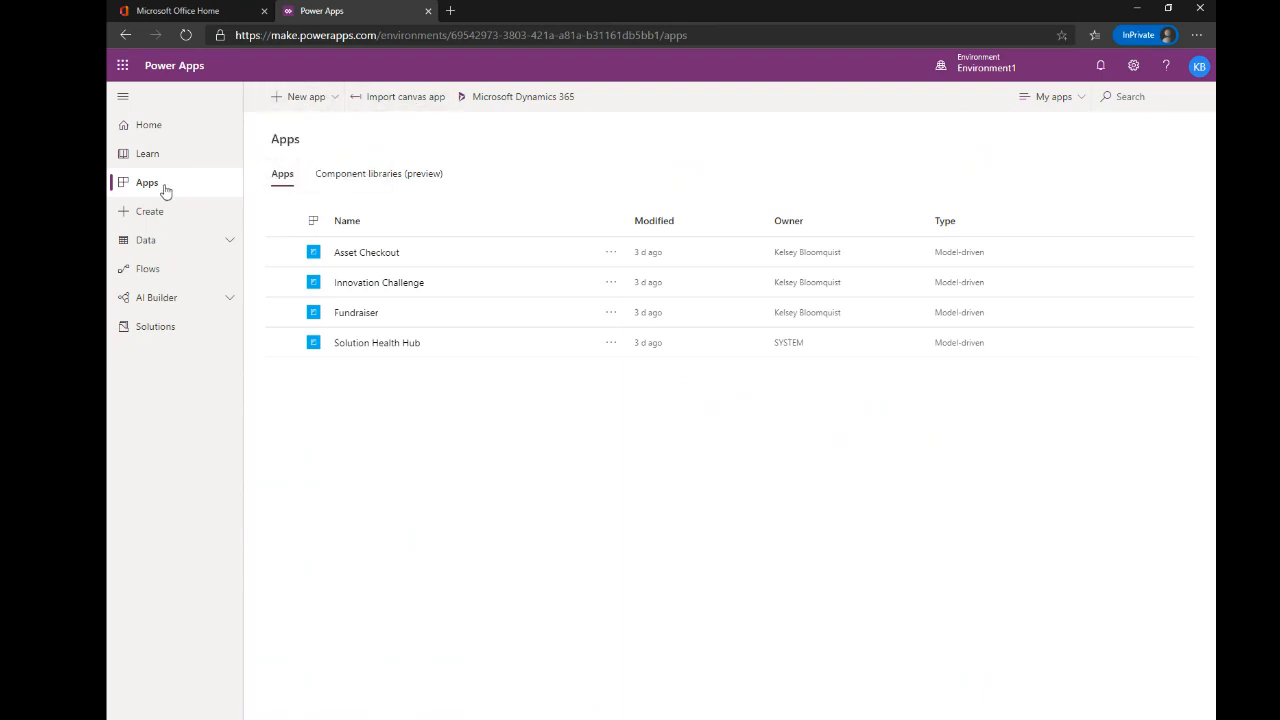
pyautogui.click(190, 220)
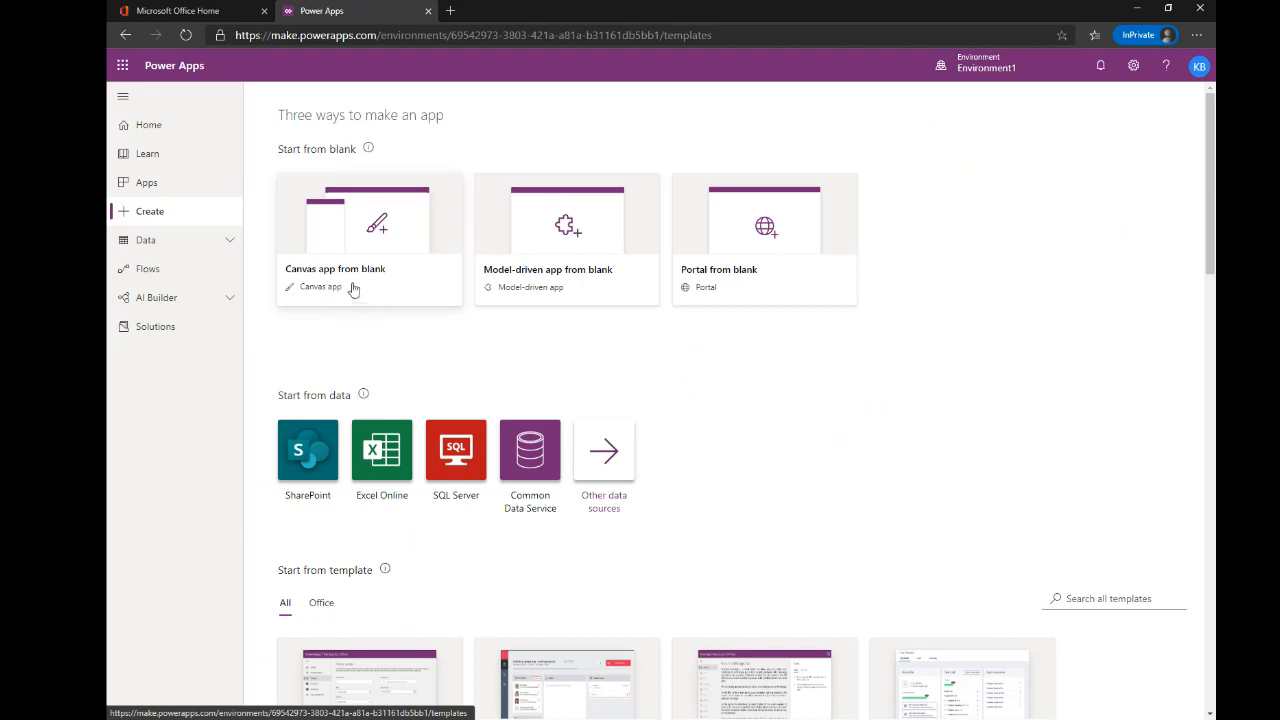
# Scroll through the Create page's app templates, then expand the Data section in the left navigation.
pyautogui.scroll(-2, 950, 398)
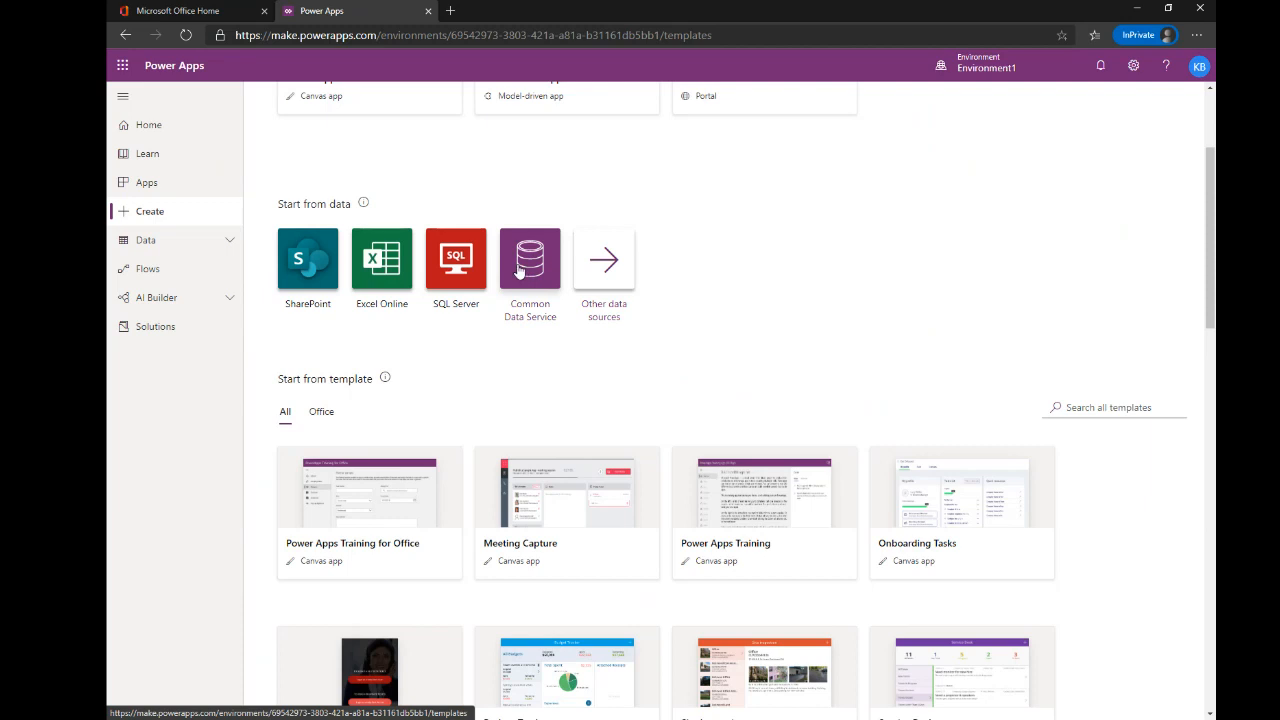
pyautogui.scroll(-2, 789, 291)
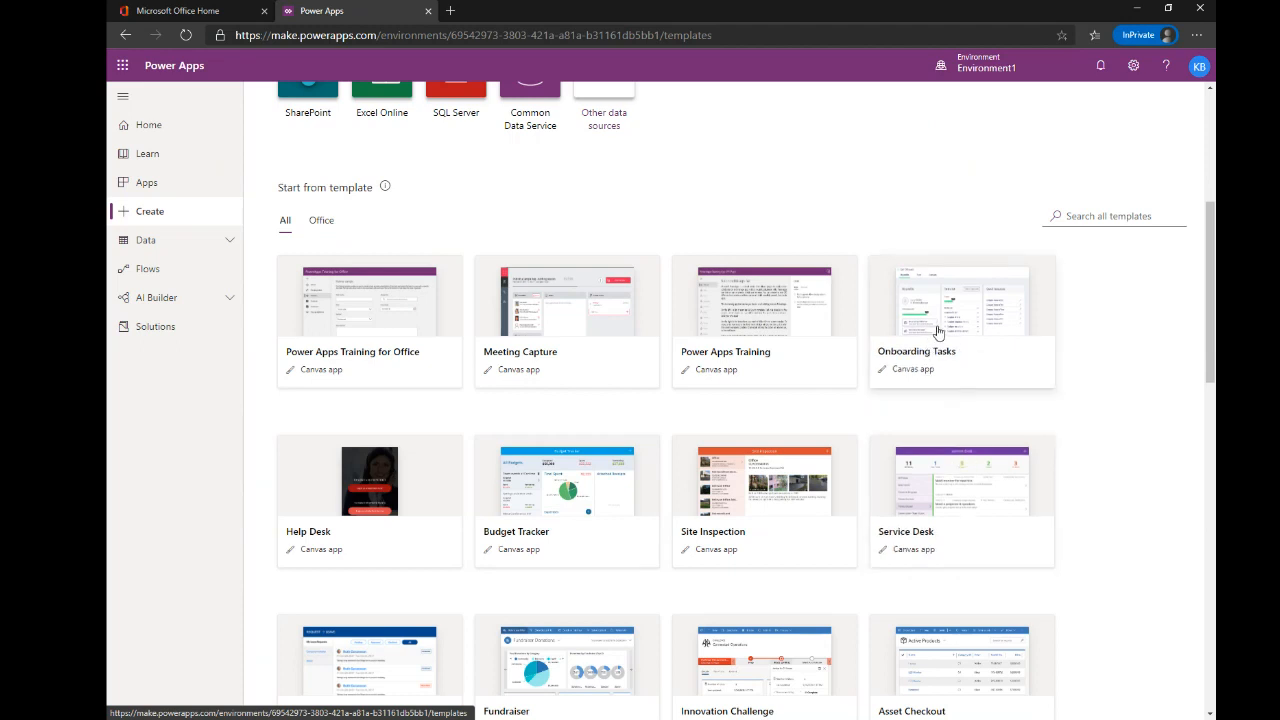
pyautogui.scroll(-2, 1043, 371)
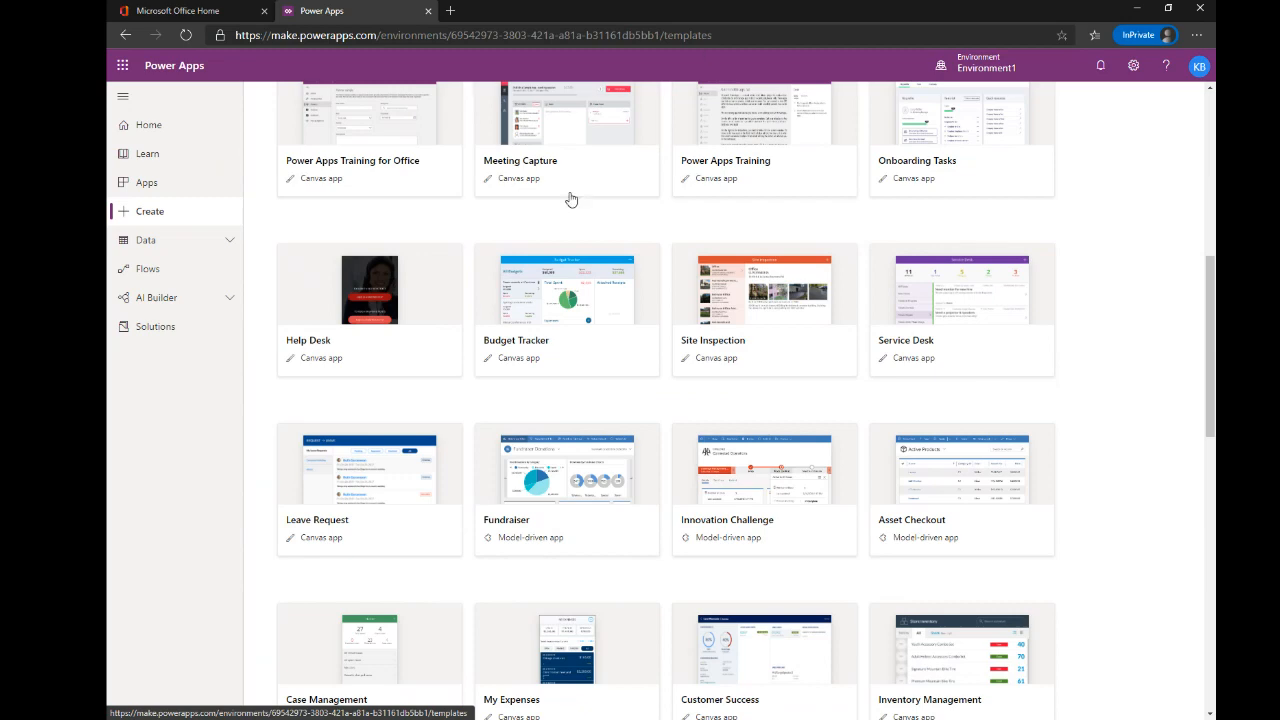
pyautogui.scroll(5, 757, 397)
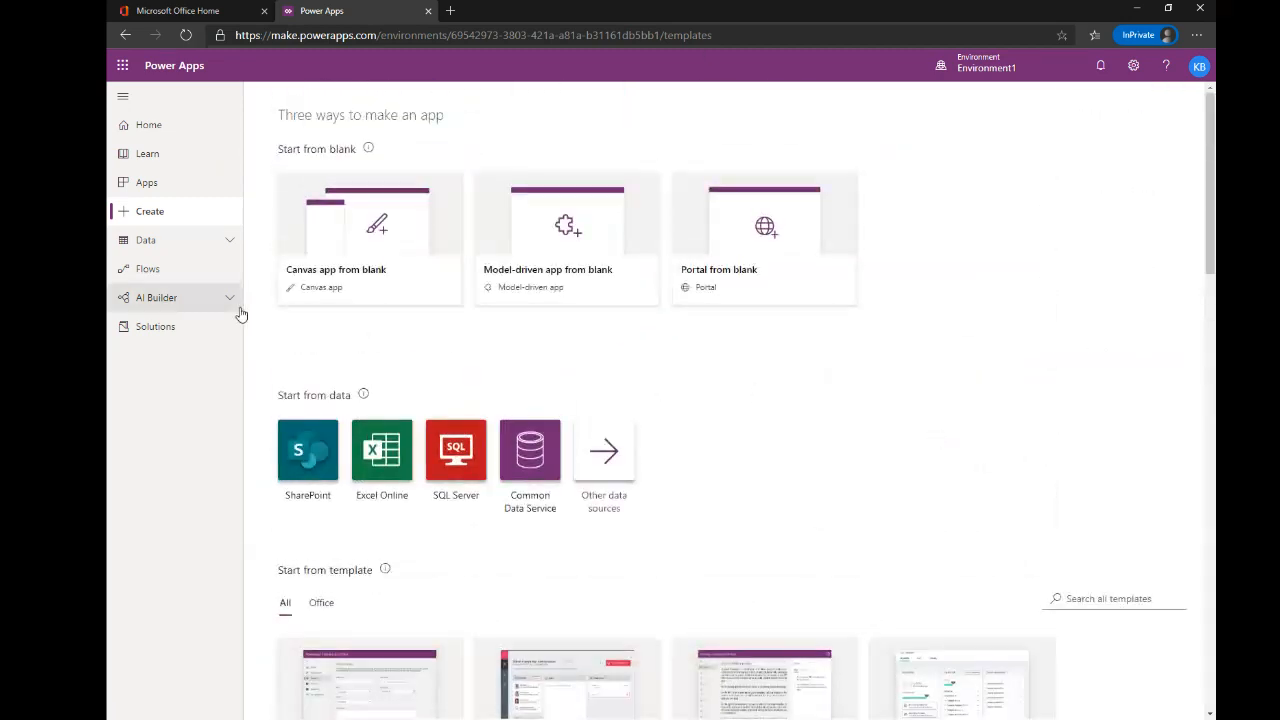
pyautogui.click(229, 242)
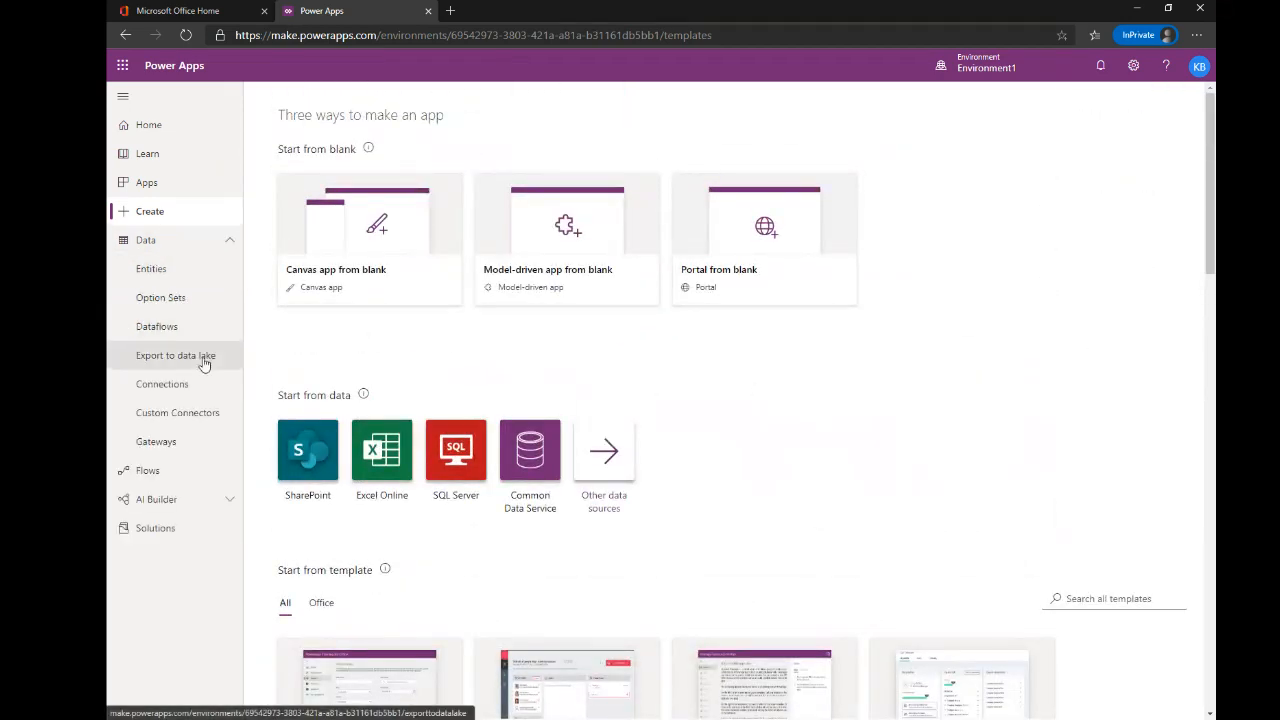
pyautogui.click(231, 242)
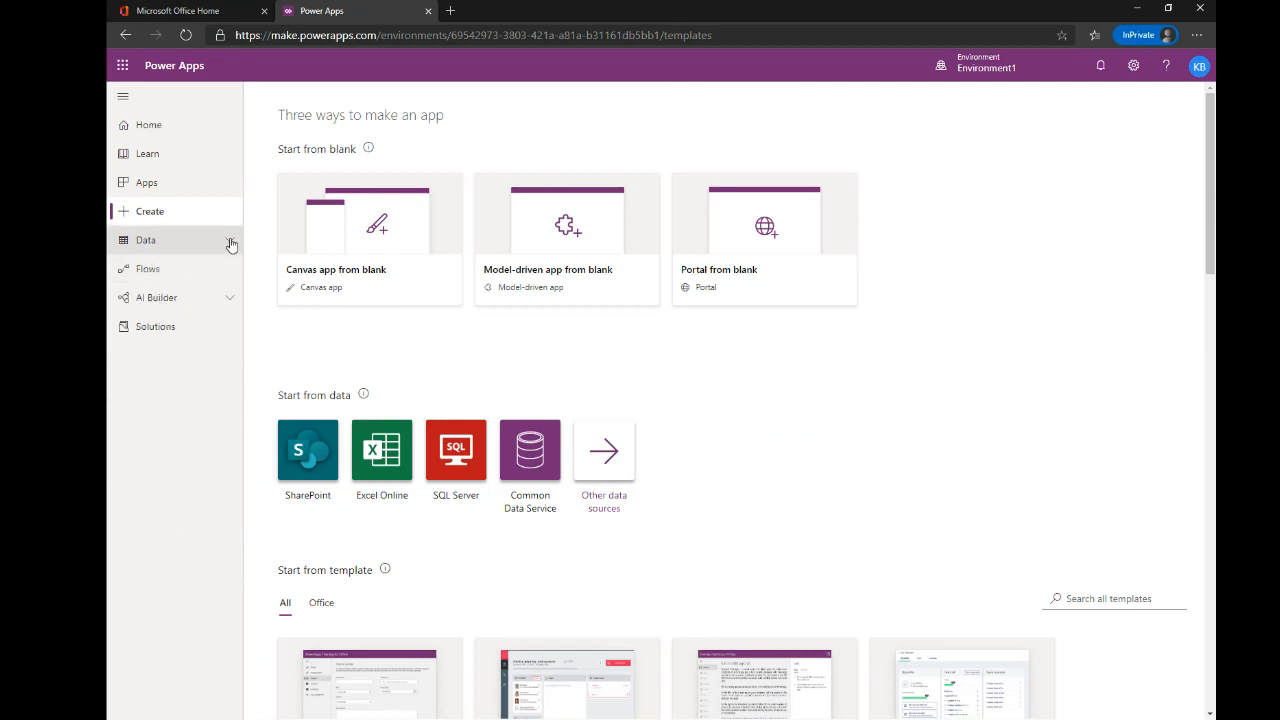
pyautogui.click(231, 242)
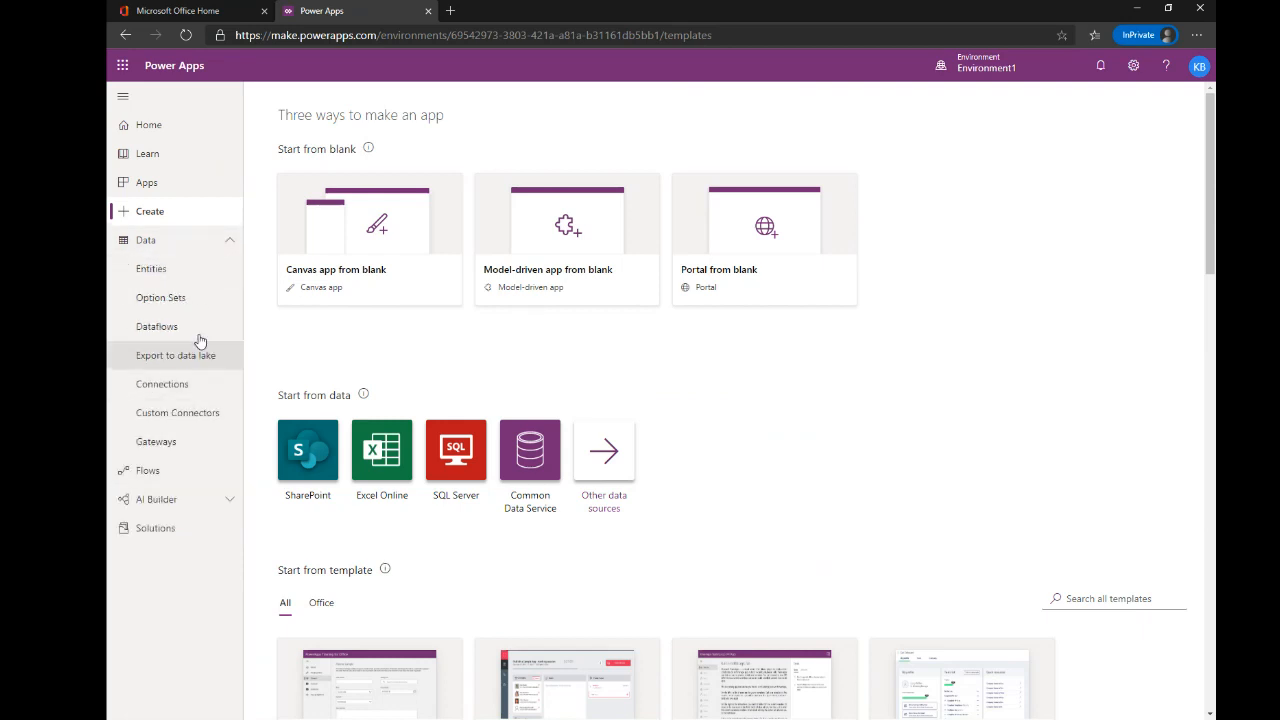
# Open Entities, switch the filter from Default to All, and open the Account entity's fields.
pyautogui.click(175, 272)
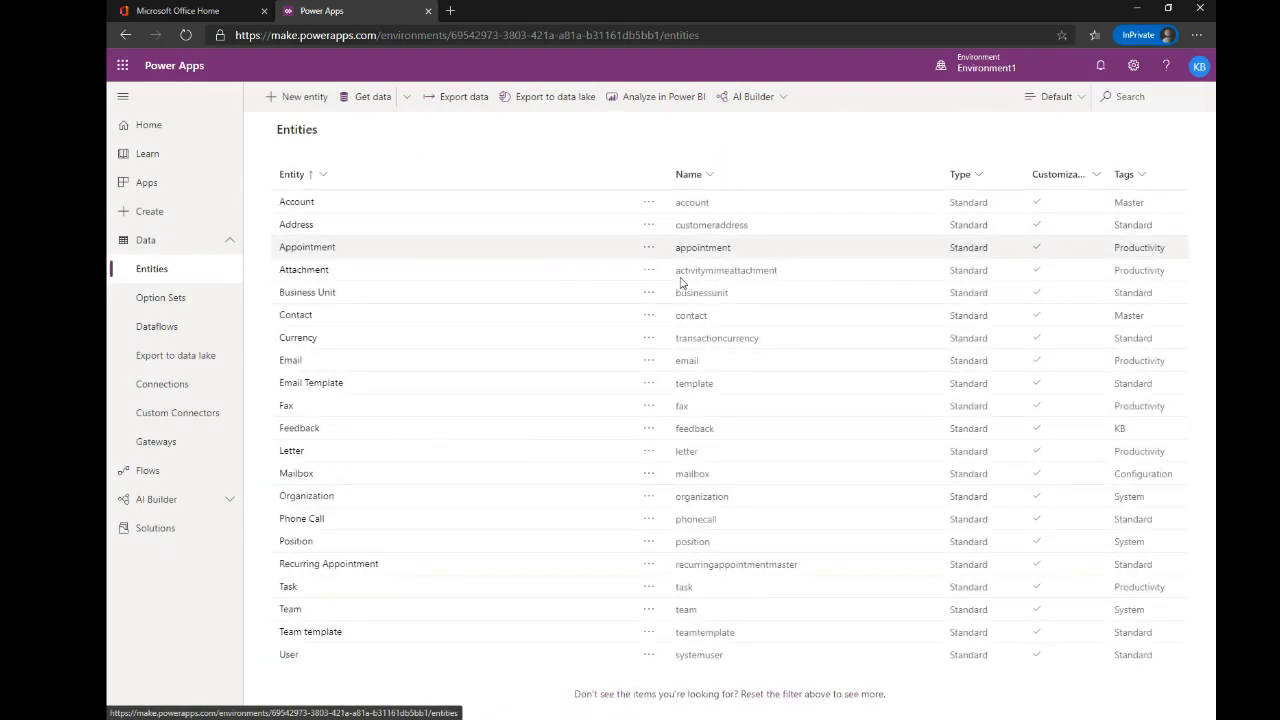
pyautogui.click(1084, 97)
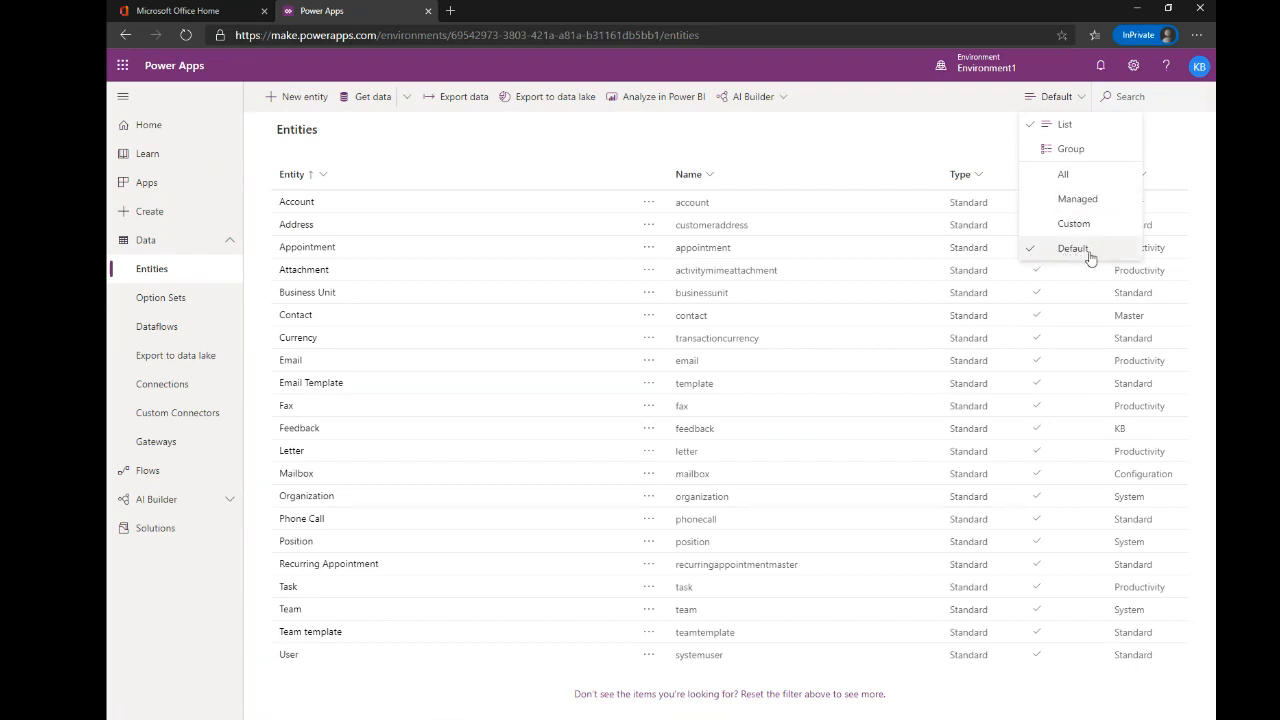
pyautogui.click(1095, 175)
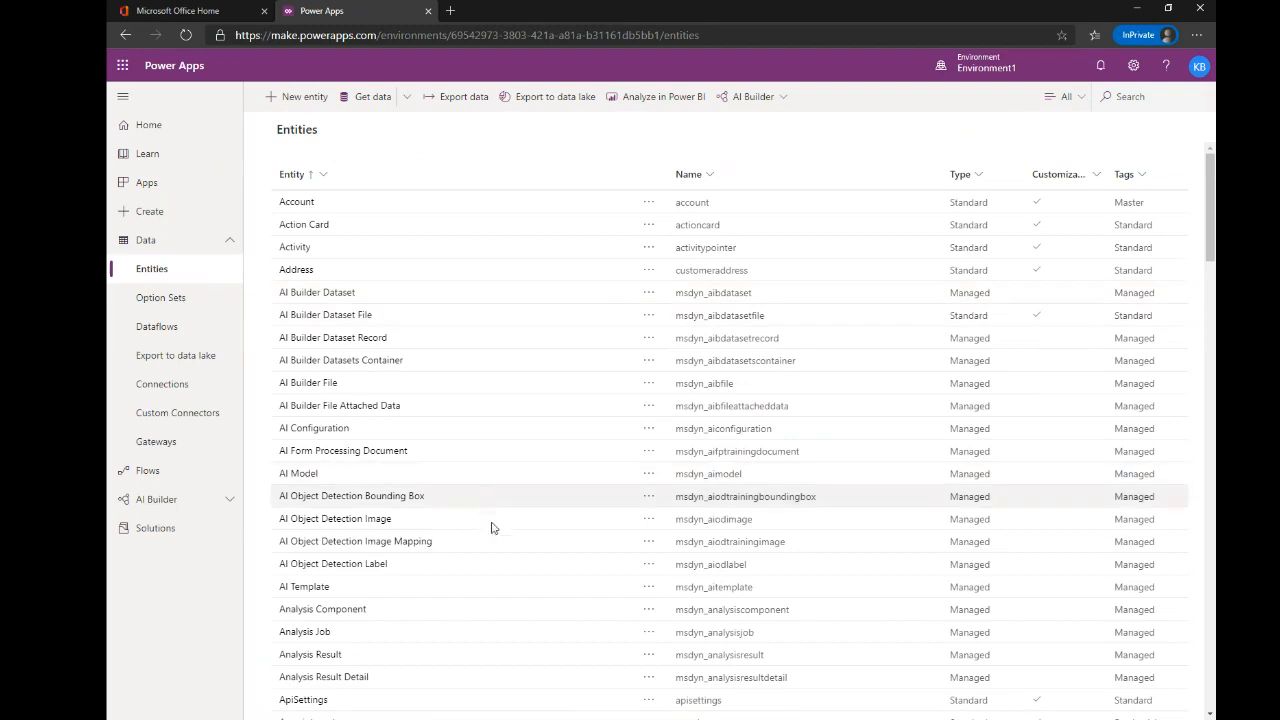
pyautogui.click(297, 207)
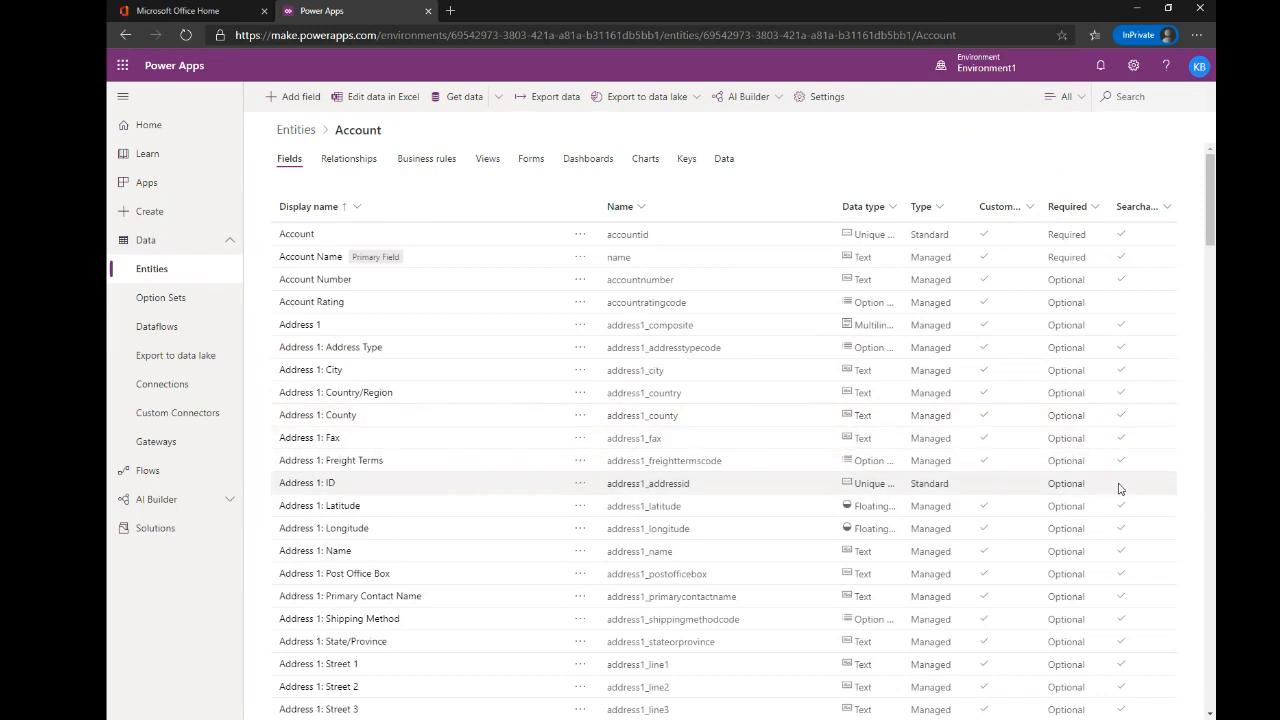
# Show the Account entity's relationships with the filter set to All.
pyautogui.click(343, 163)
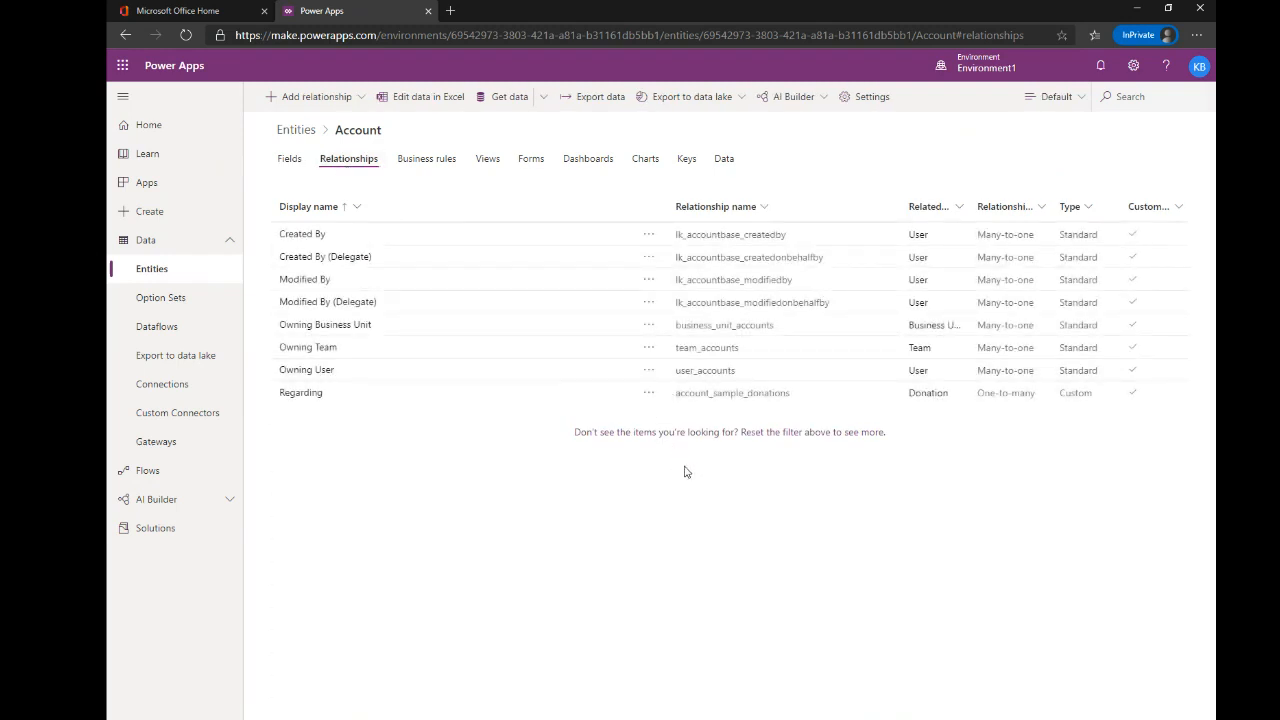
pyautogui.click(1068, 98)
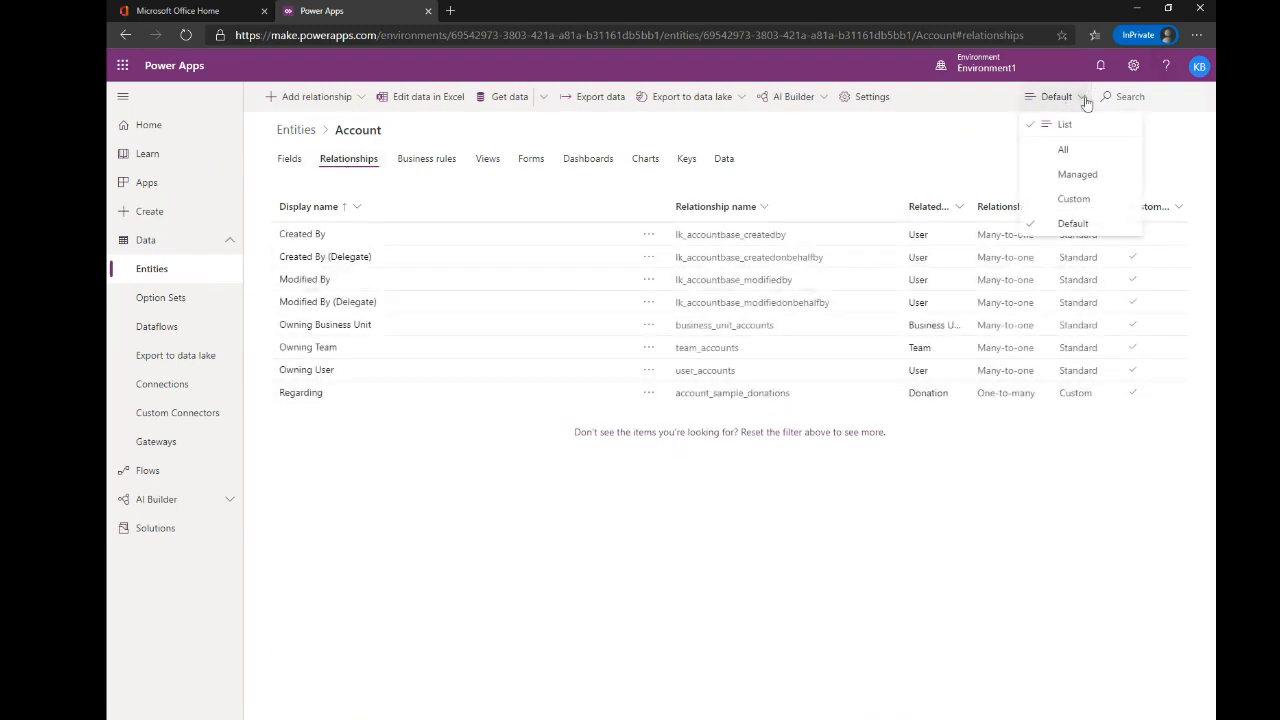
pyautogui.click(1096, 153)
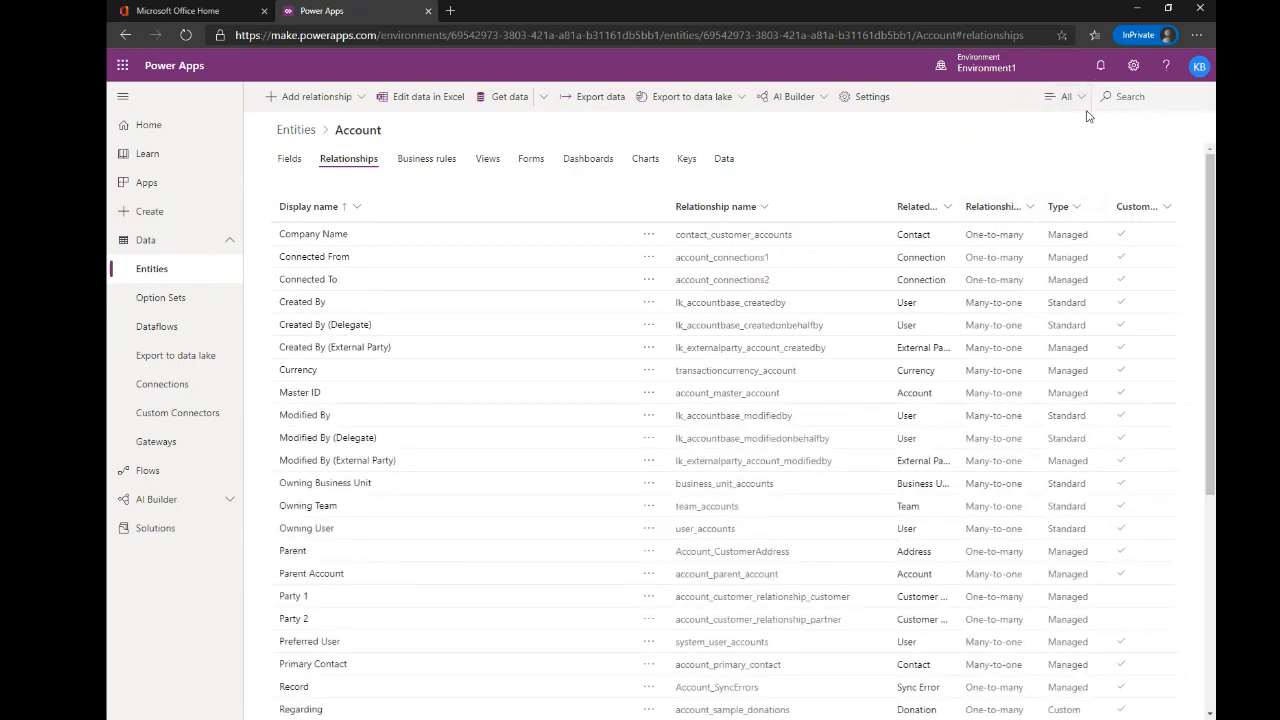
pyautogui.click(1081, 104)
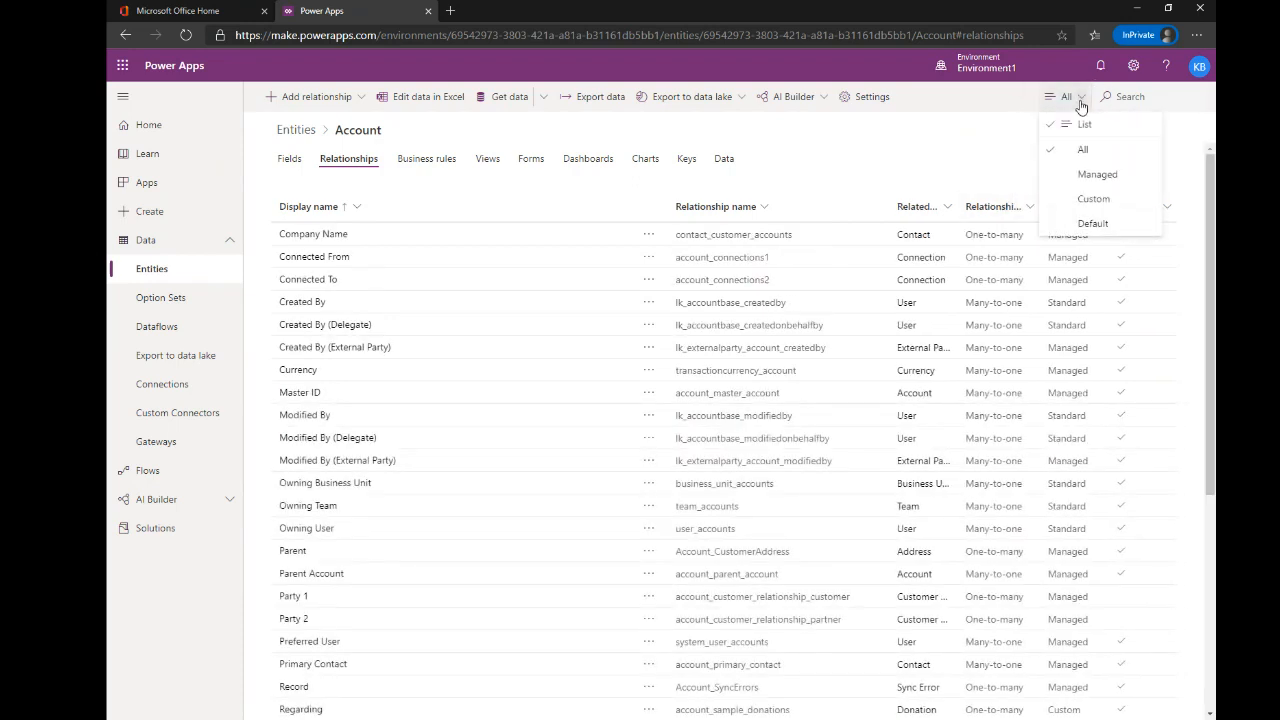
pyautogui.click(1081, 100)
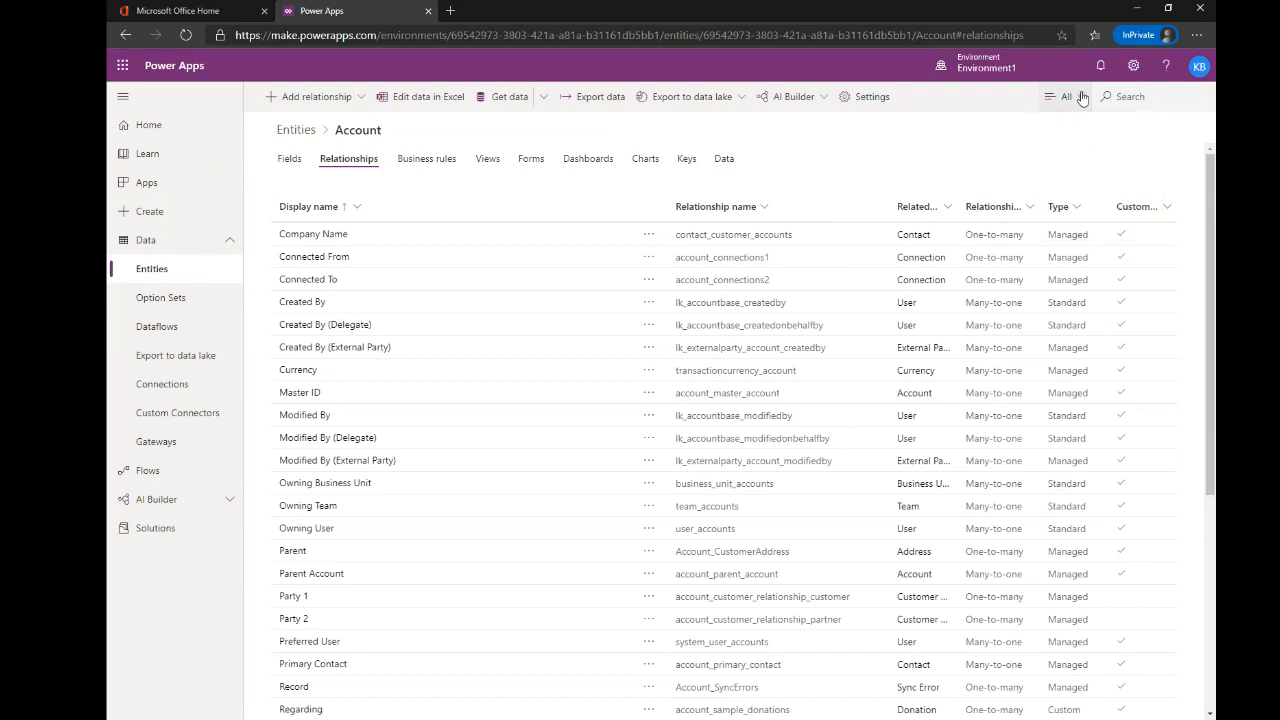
# Step through Account's Business rules, Views, Forms, Dashboards, Charts, Keys and Data tabs.
pyautogui.click(425, 162)
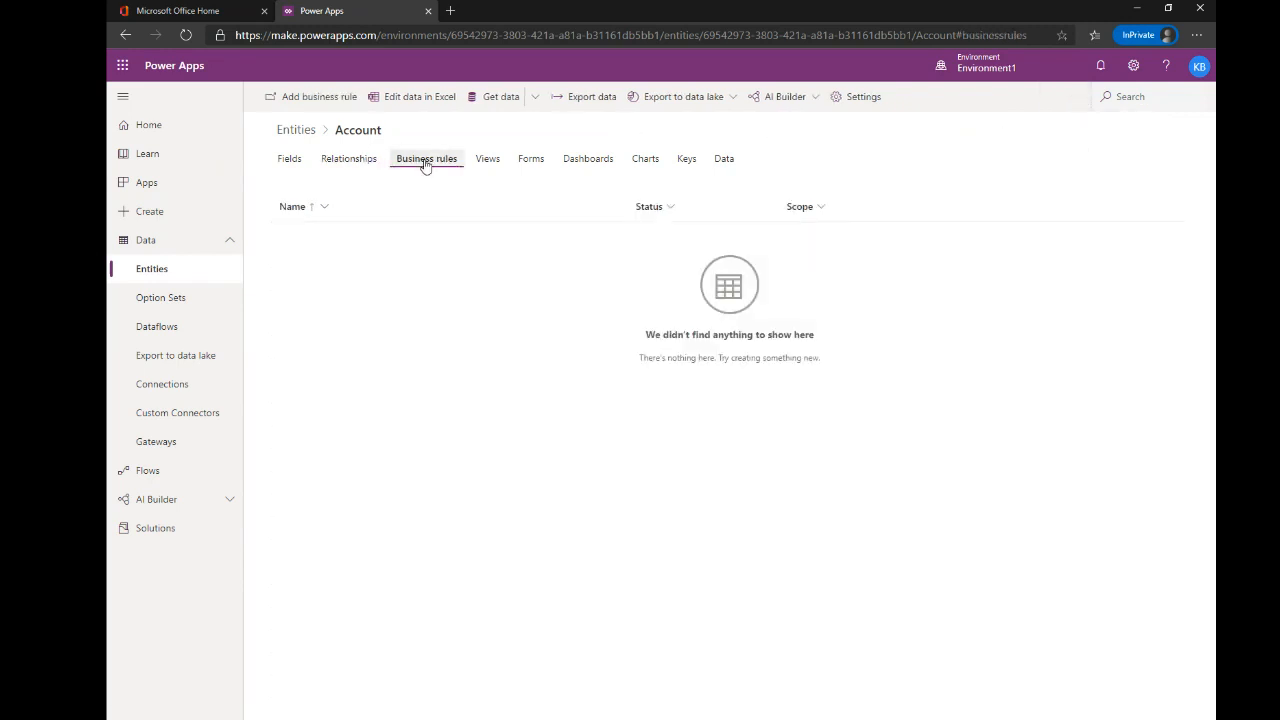
pyautogui.click(489, 162)
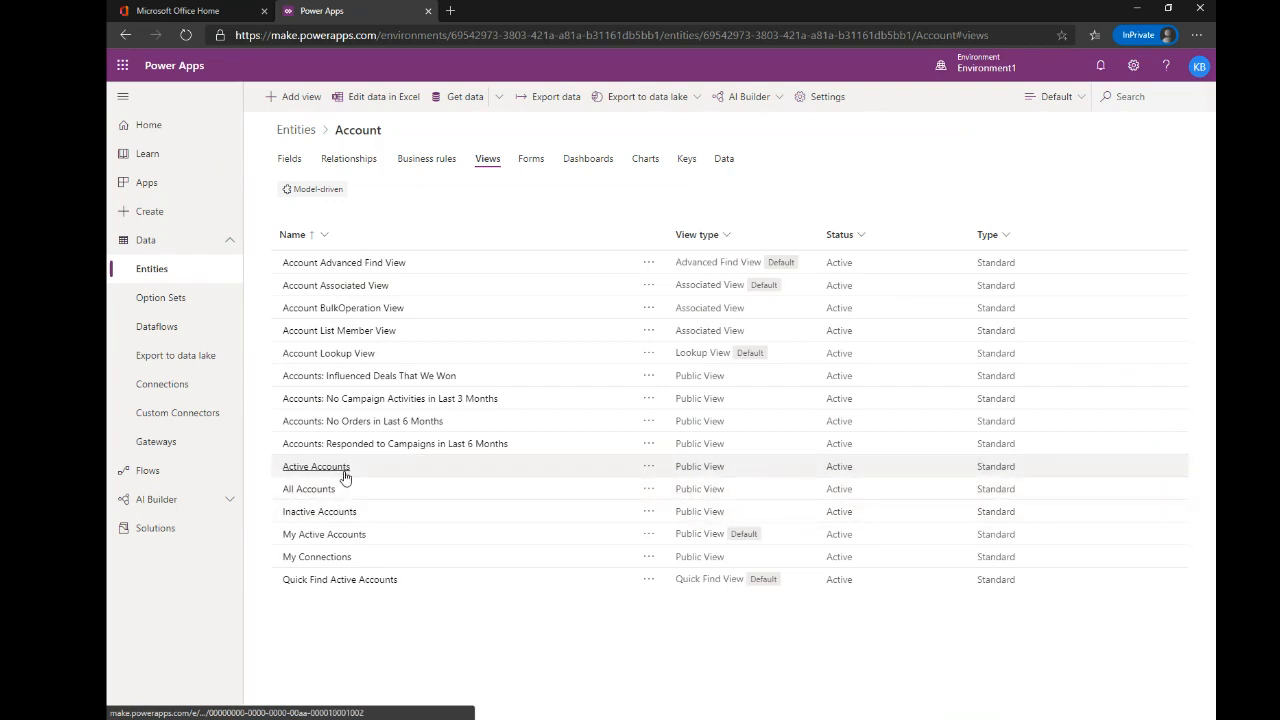
pyautogui.click(531, 159)
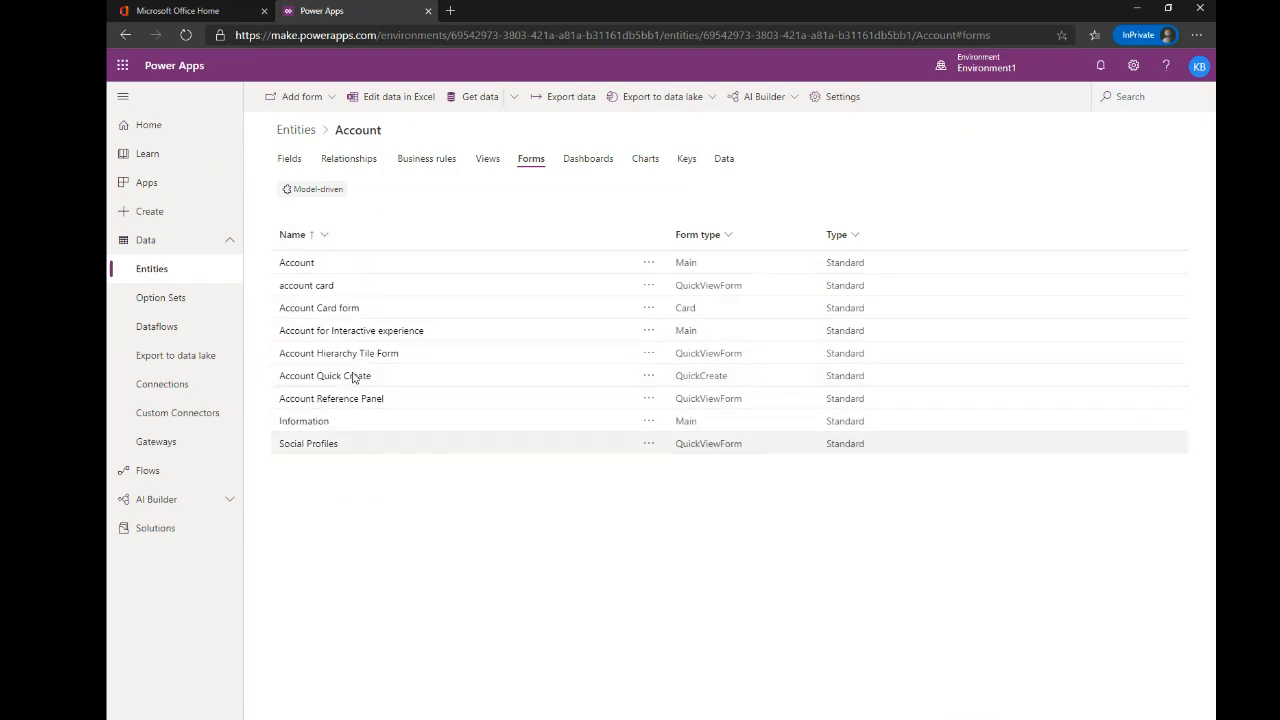
pyautogui.click(587, 165)
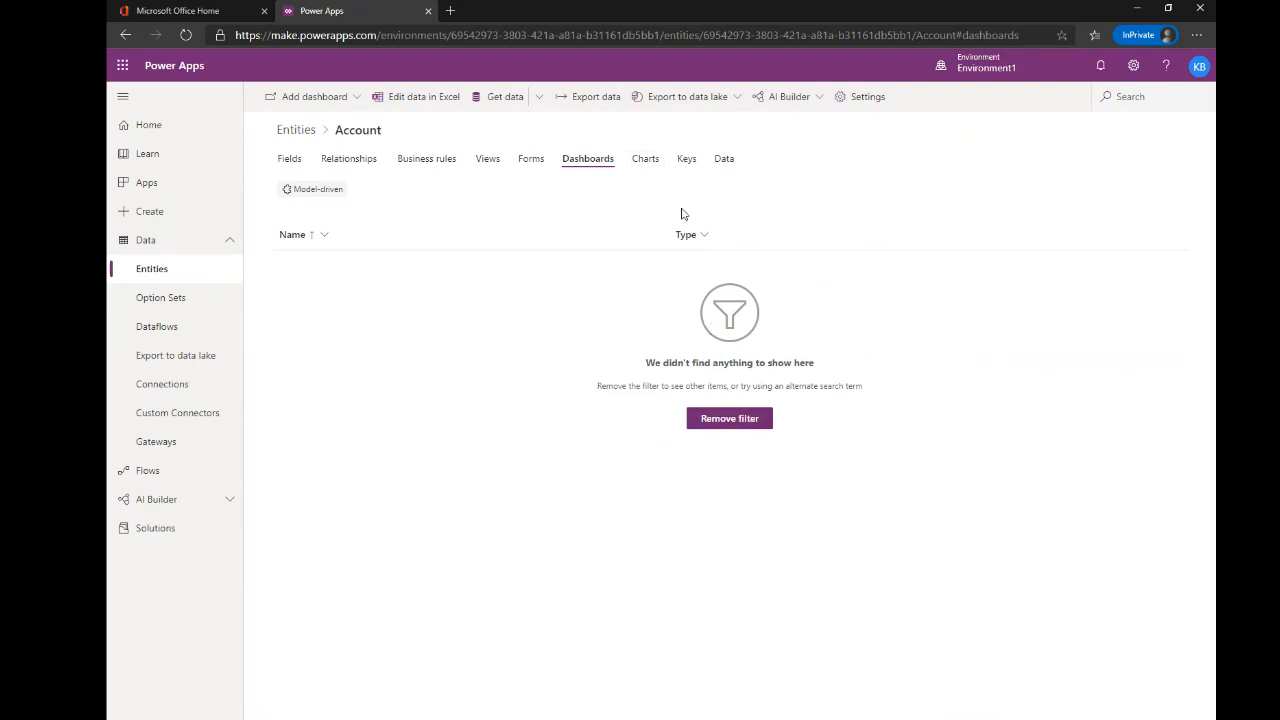
pyautogui.click(652, 162)
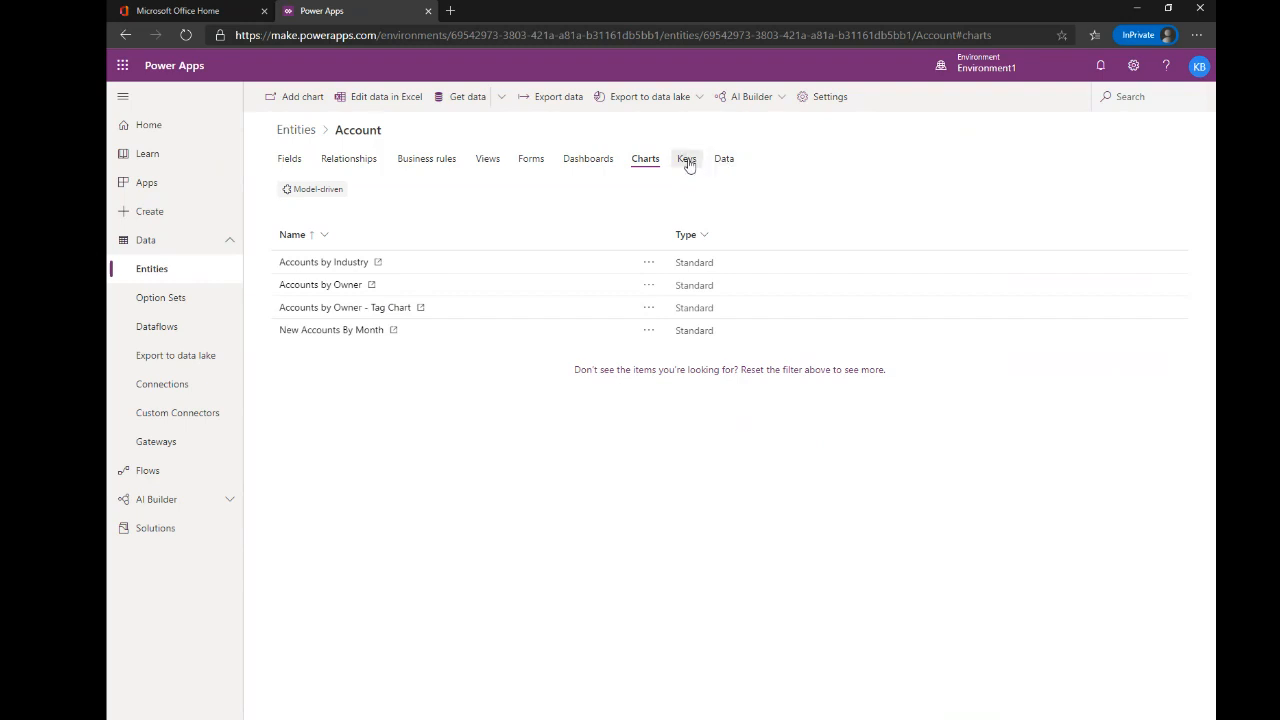
pyautogui.click(687, 162)
pyautogui.click(723, 164)
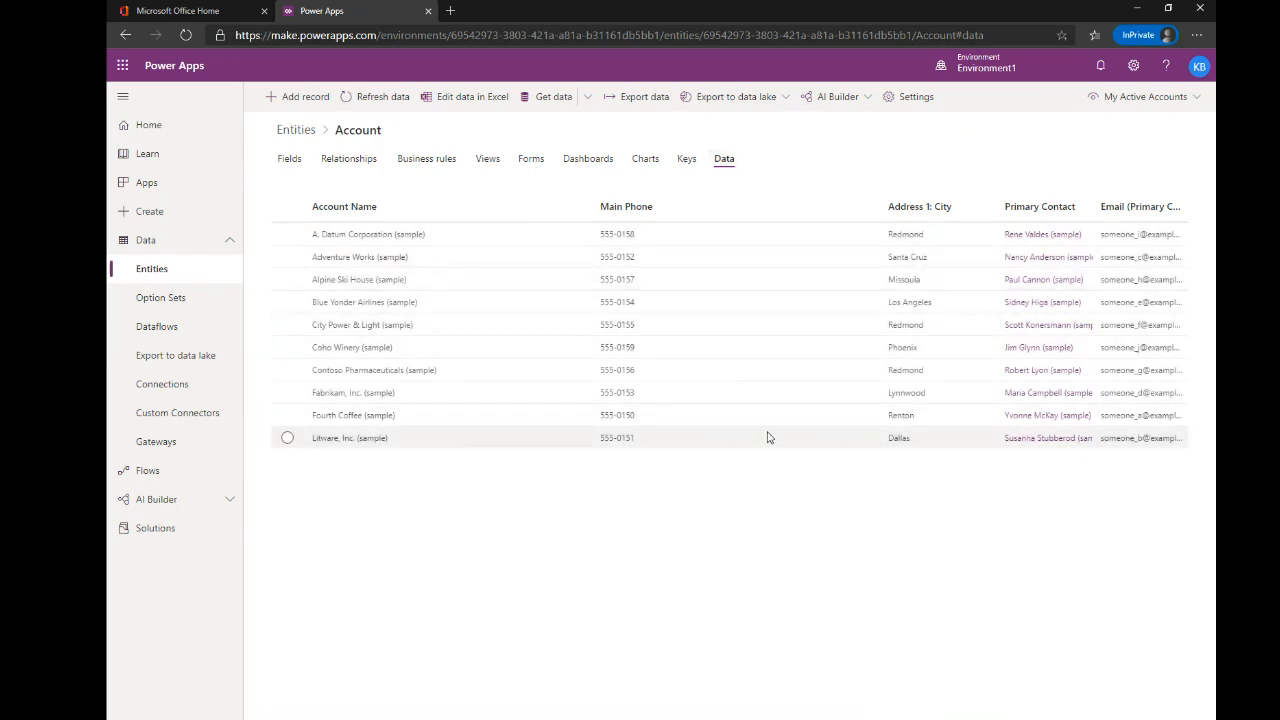
# Switch the Account records to the All fields view and scroll across the extra columns.
pyautogui.click(1178, 104)
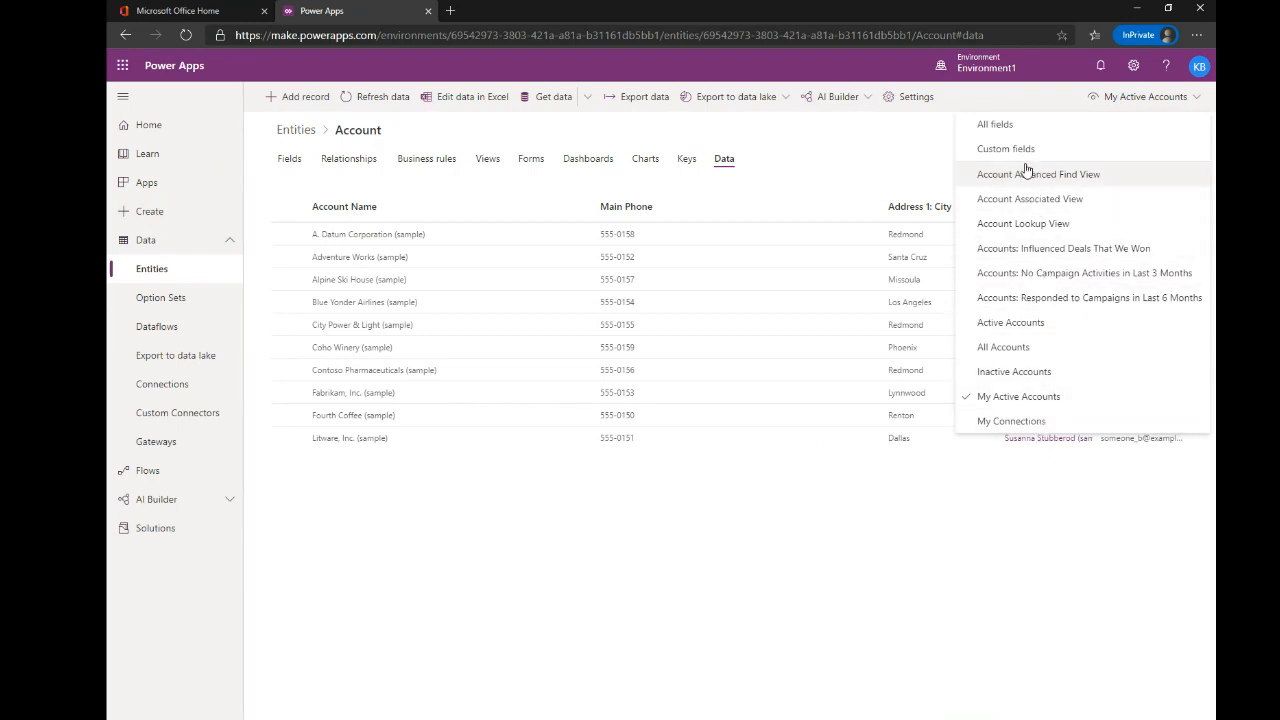
pyautogui.click(1020, 126)
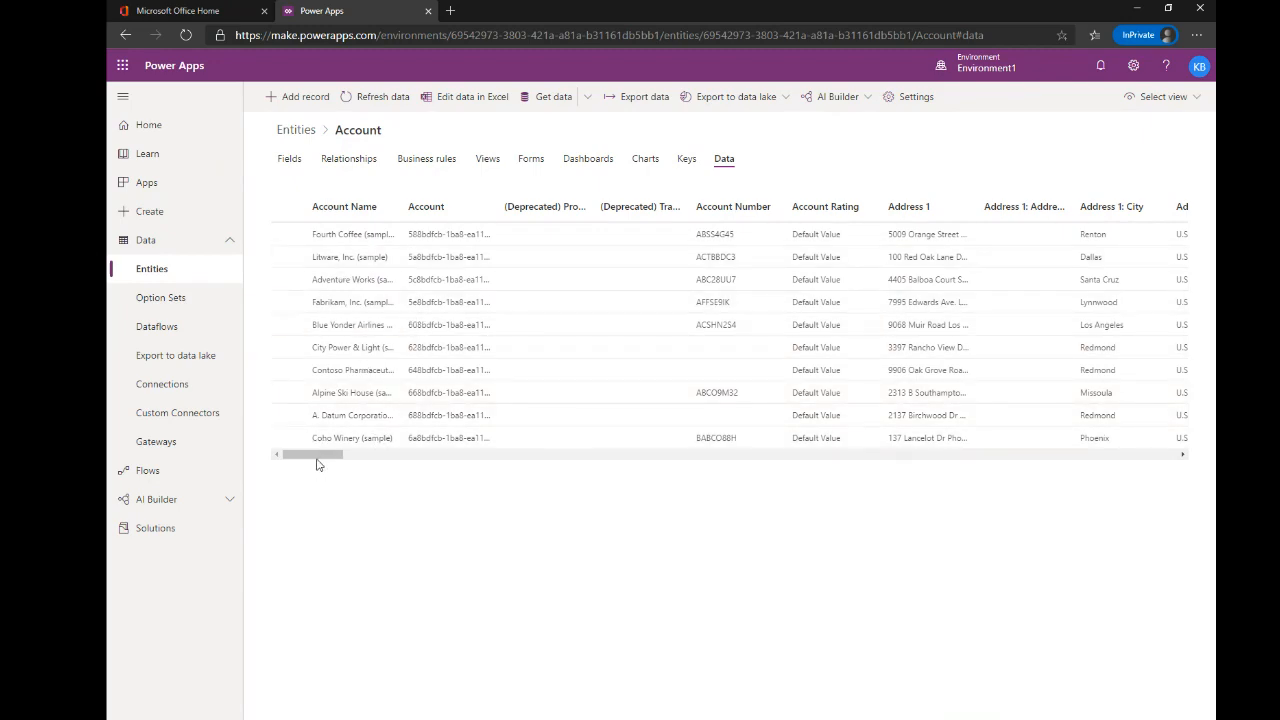
pyautogui.moveTo(317, 458); pyautogui.dragTo(245, 486)
# Visit the Option Sets and Dataflows pages, then go to Export to data lake.
pyautogui.click(194, 303)
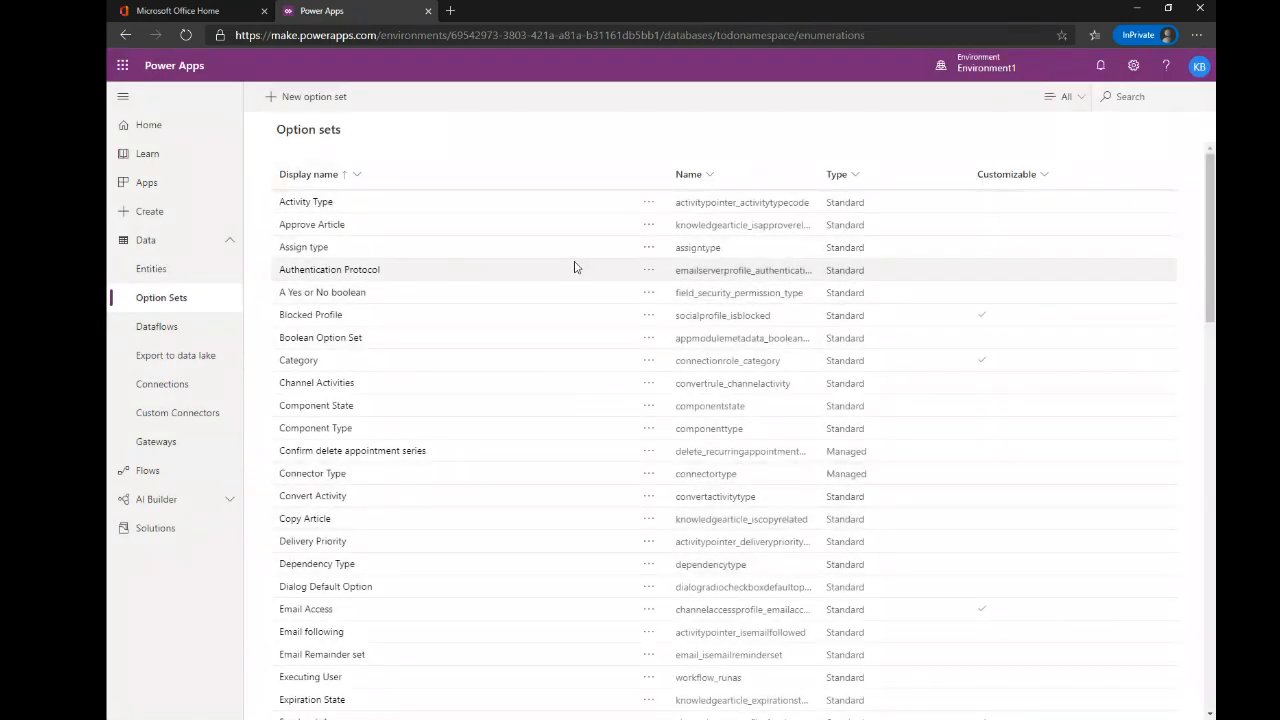
pyautogui.click(170, 330)
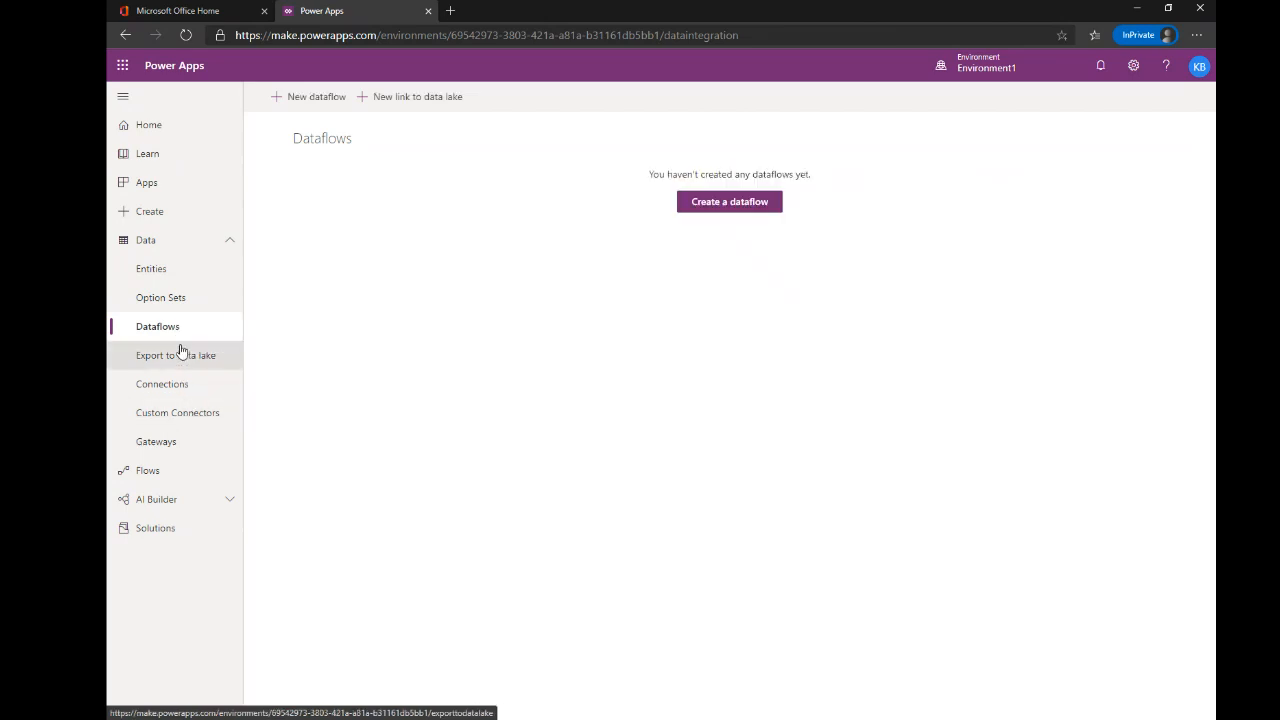
pyautogui.click(176, 356)
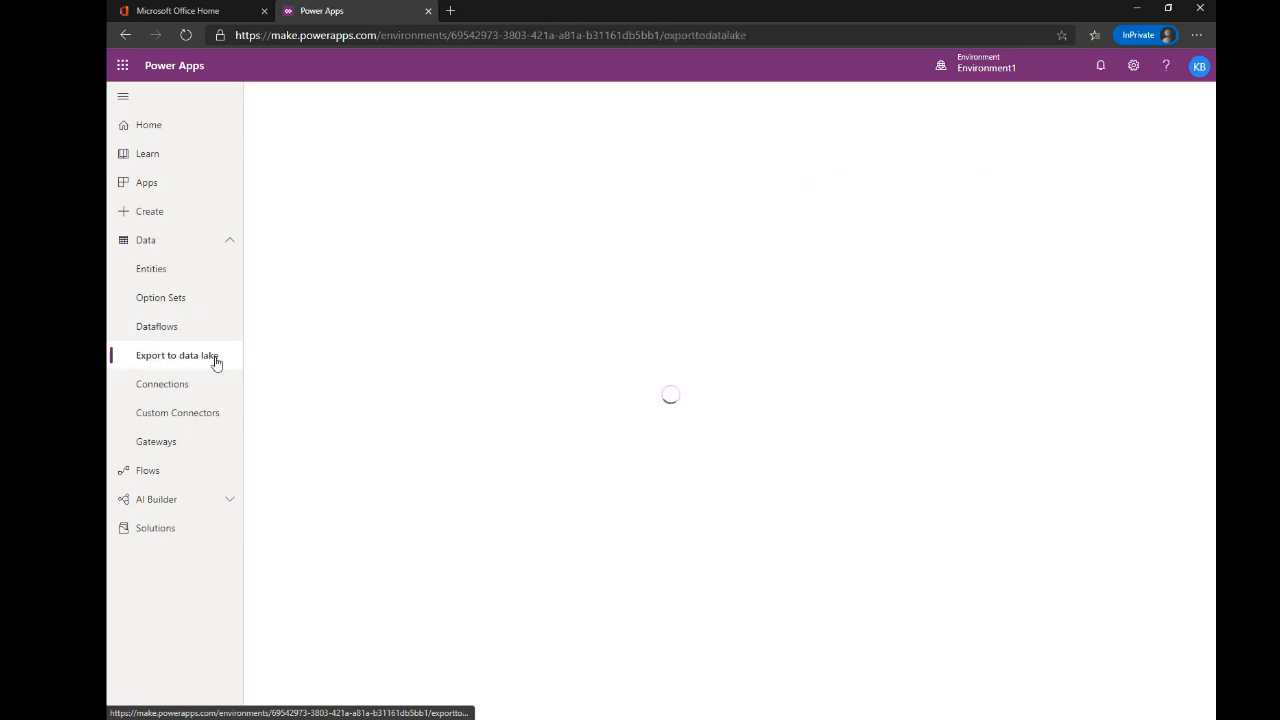
# Check the Custom connectors creation options, view Connections and Gateways, then collapse the Data section.
pyautogui.click(185, 414)
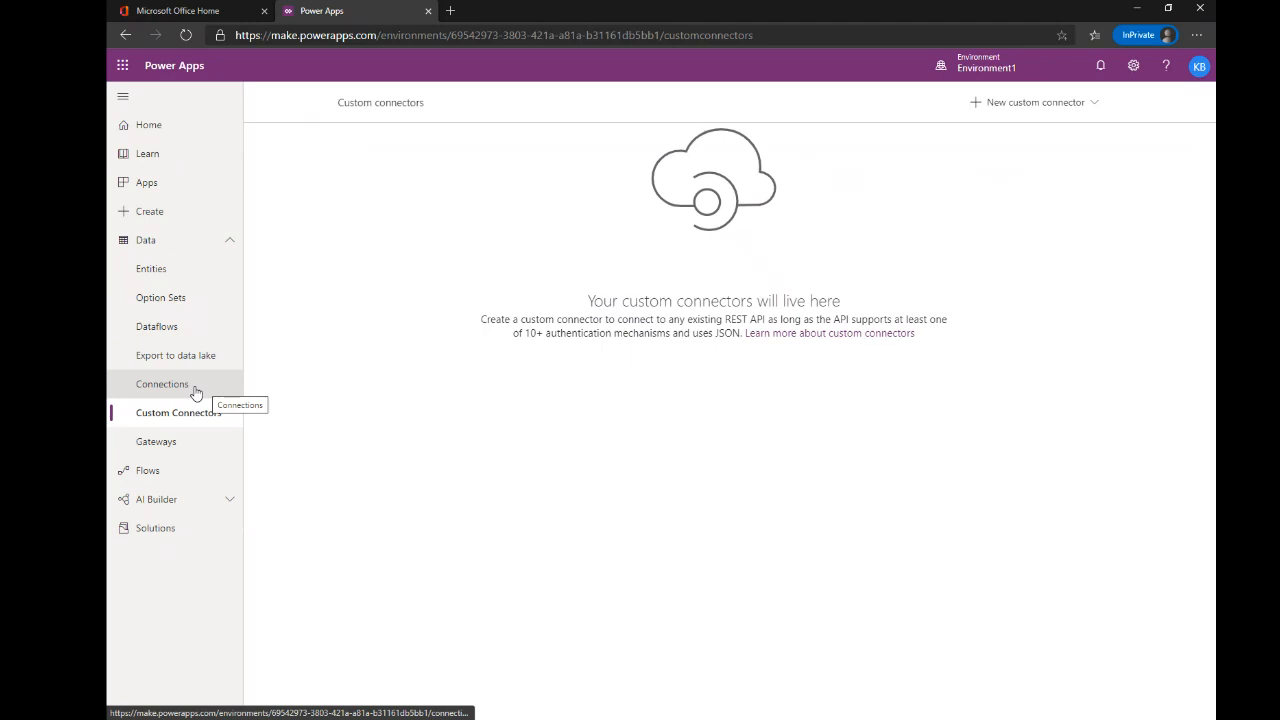
pyautogui.click(1095, 105)
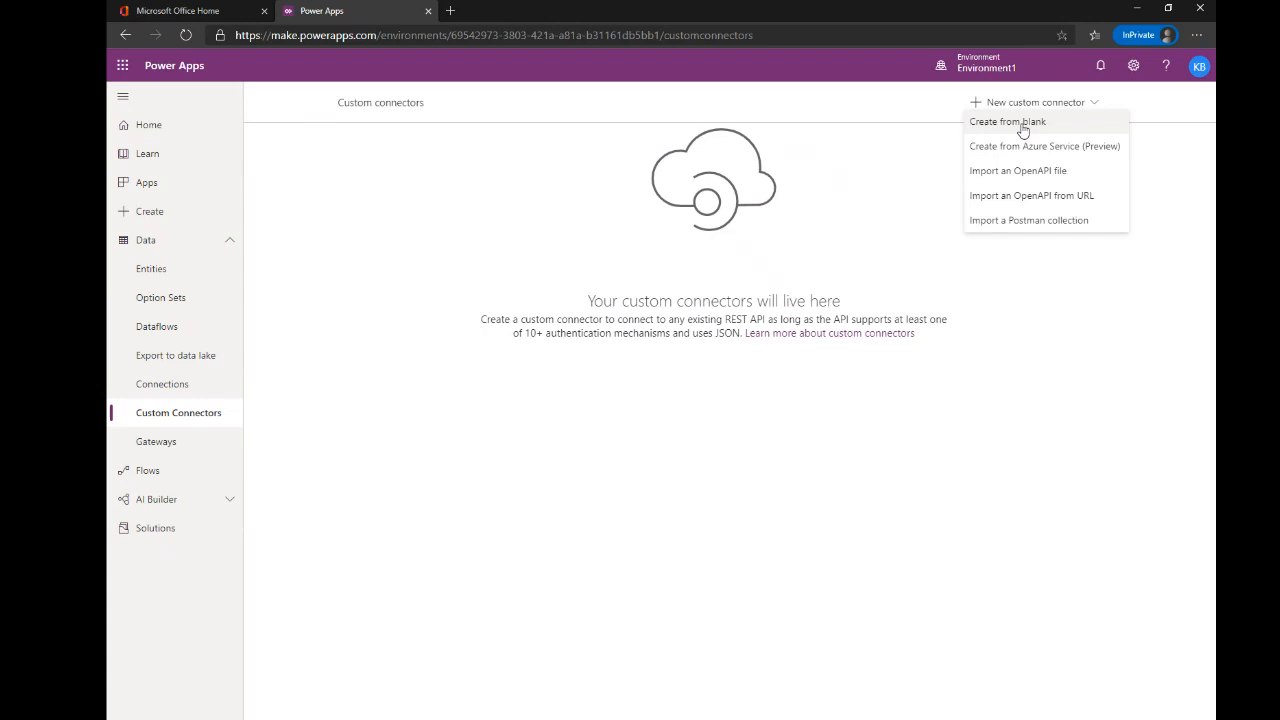
pyautogui.click(938, 203)
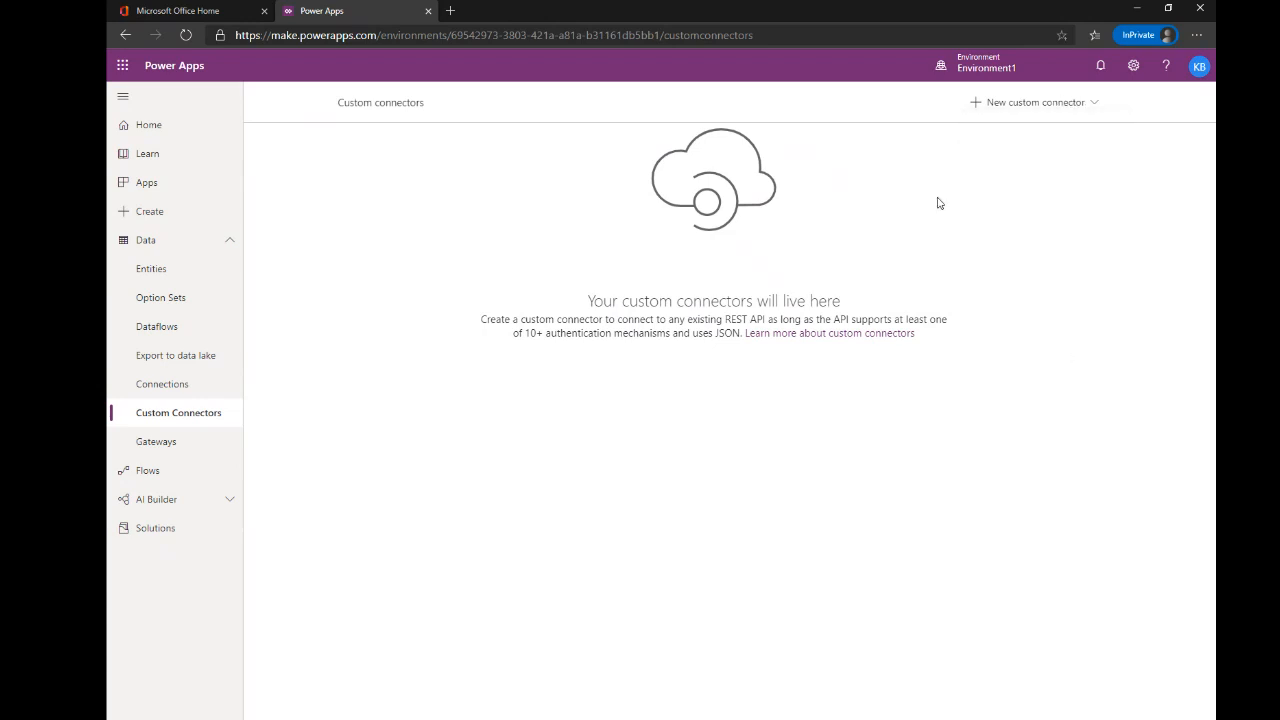
pyautogui.click(177, 386)
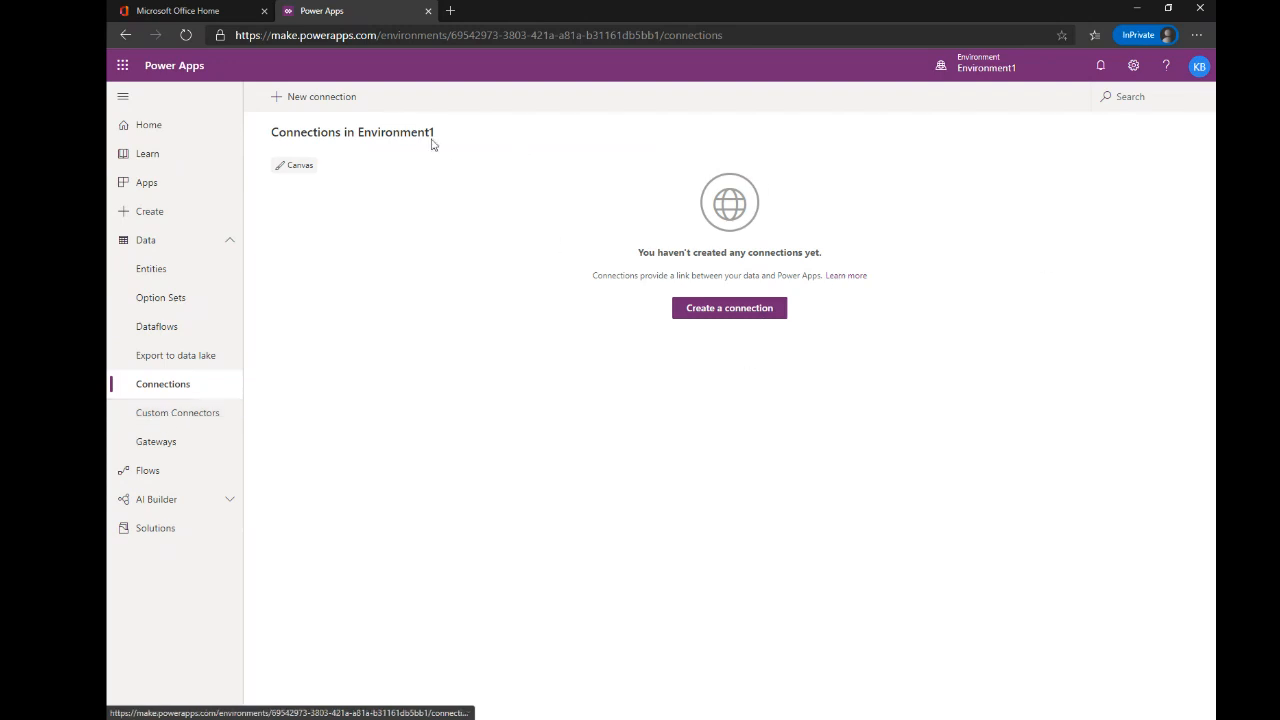
pyautogui.click(163, 446)
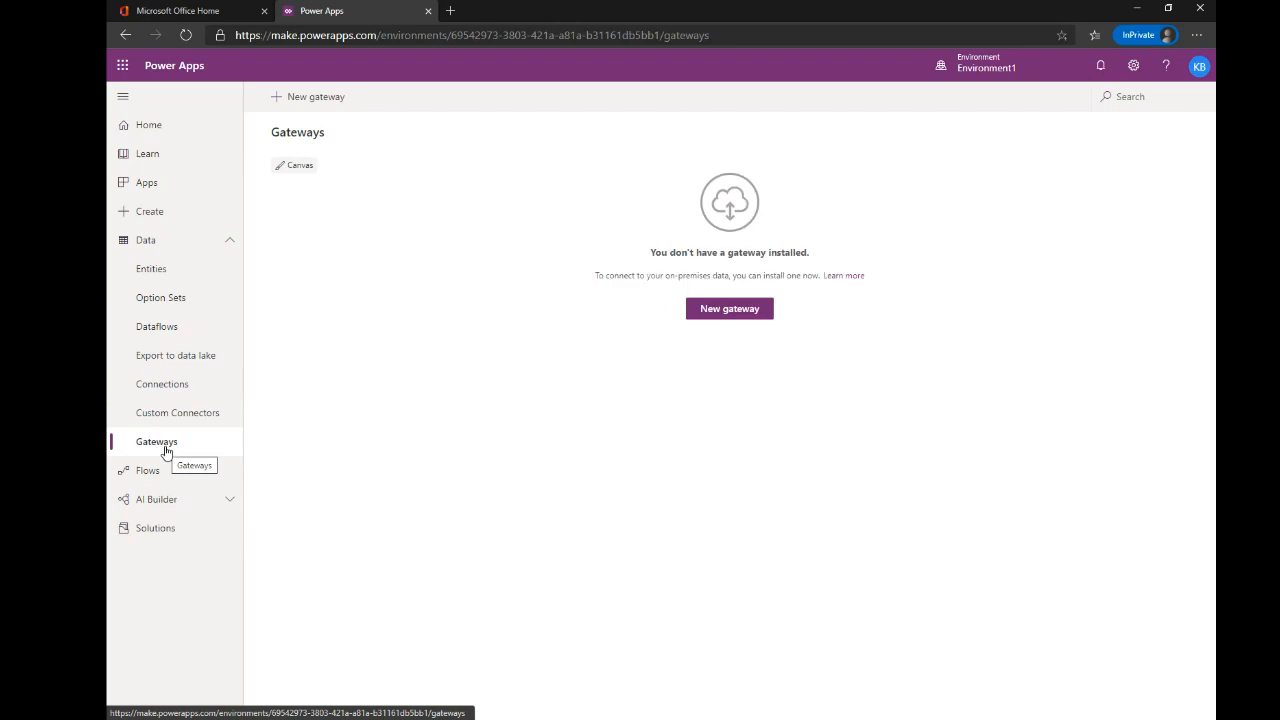
pyautogui.click(228, 245)
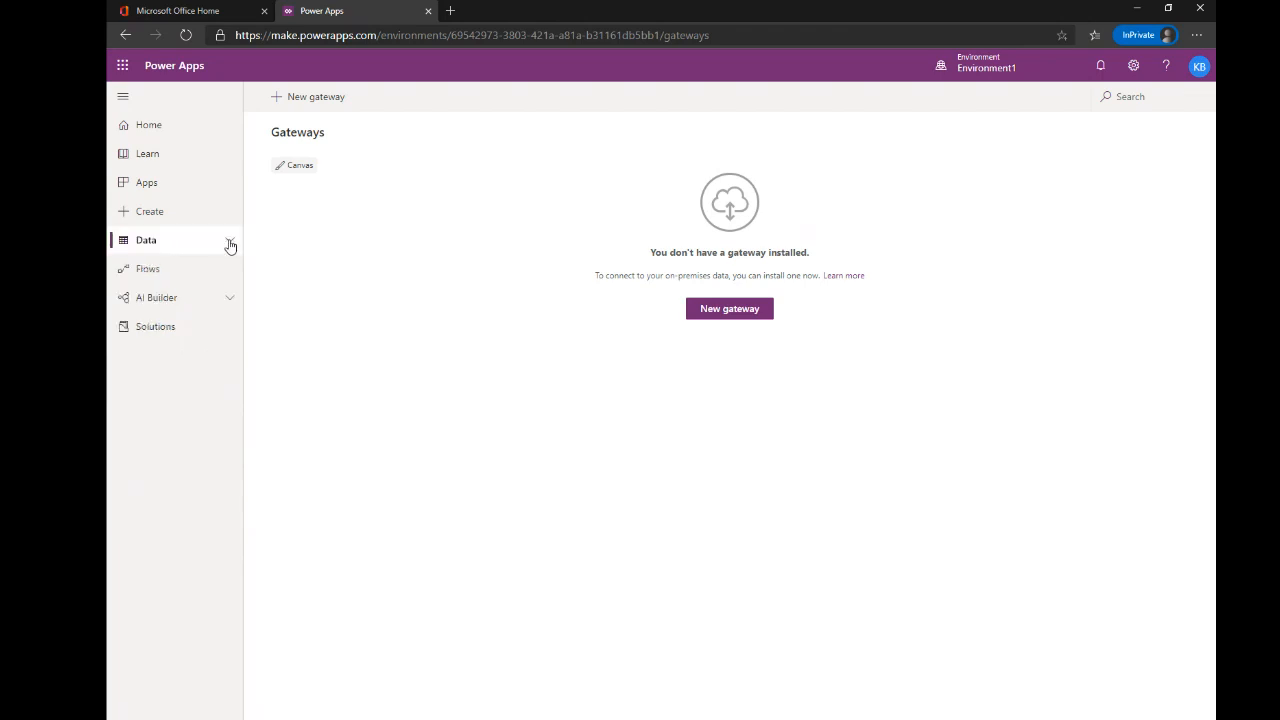
# Check the Team, Business process and UI flows tabs on Flows, return to My flows, and expand AI Builder.
pyautogui.click(170, 276)
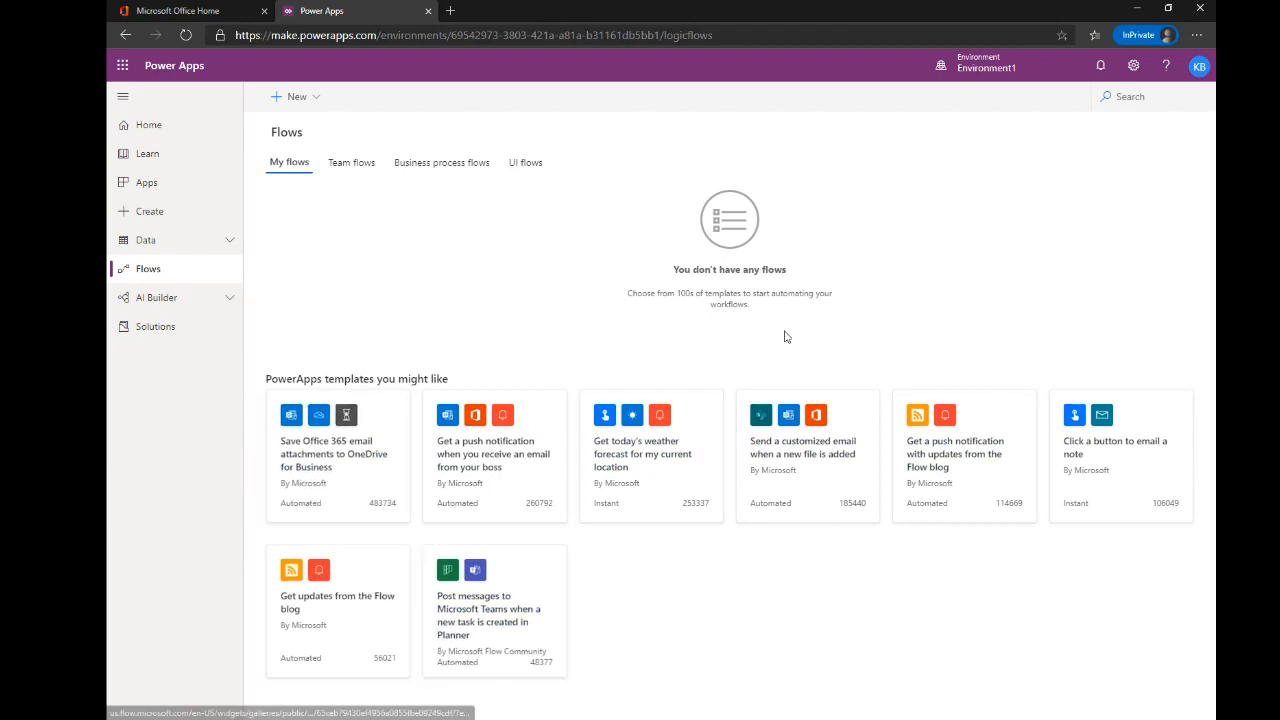
pyautogui.click(364, 166)
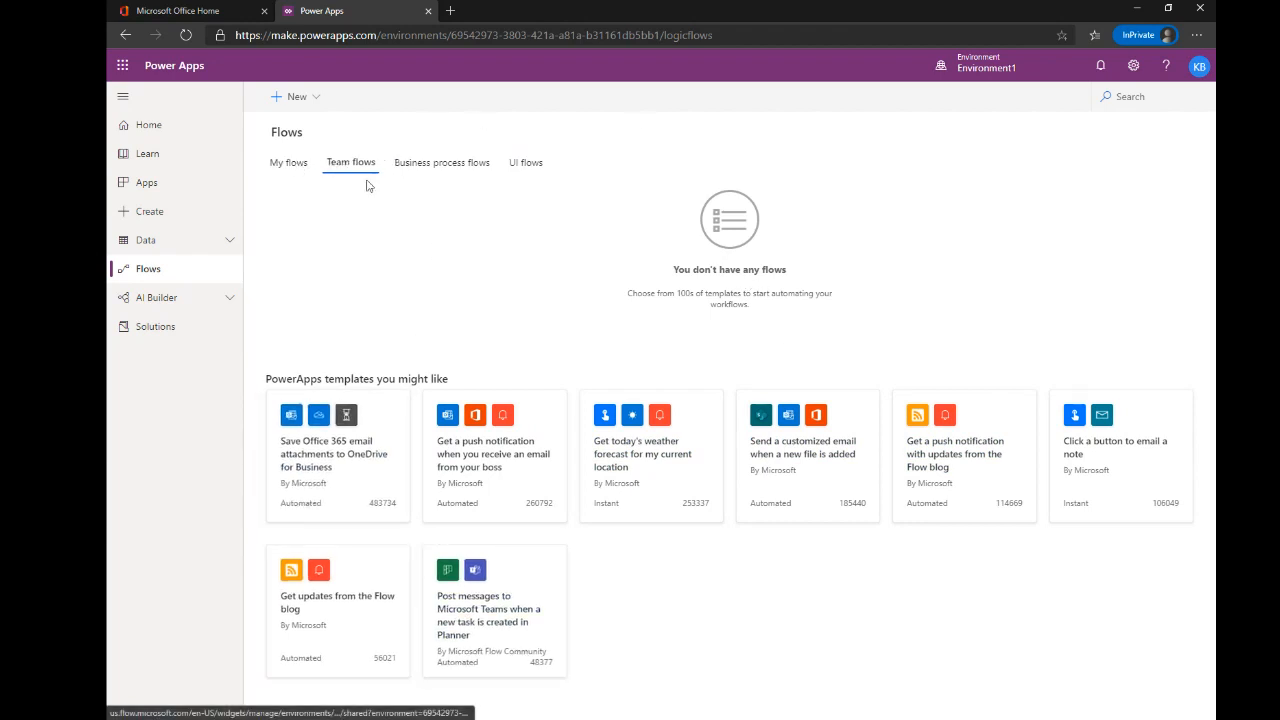
pyautogui.click(315, 100)
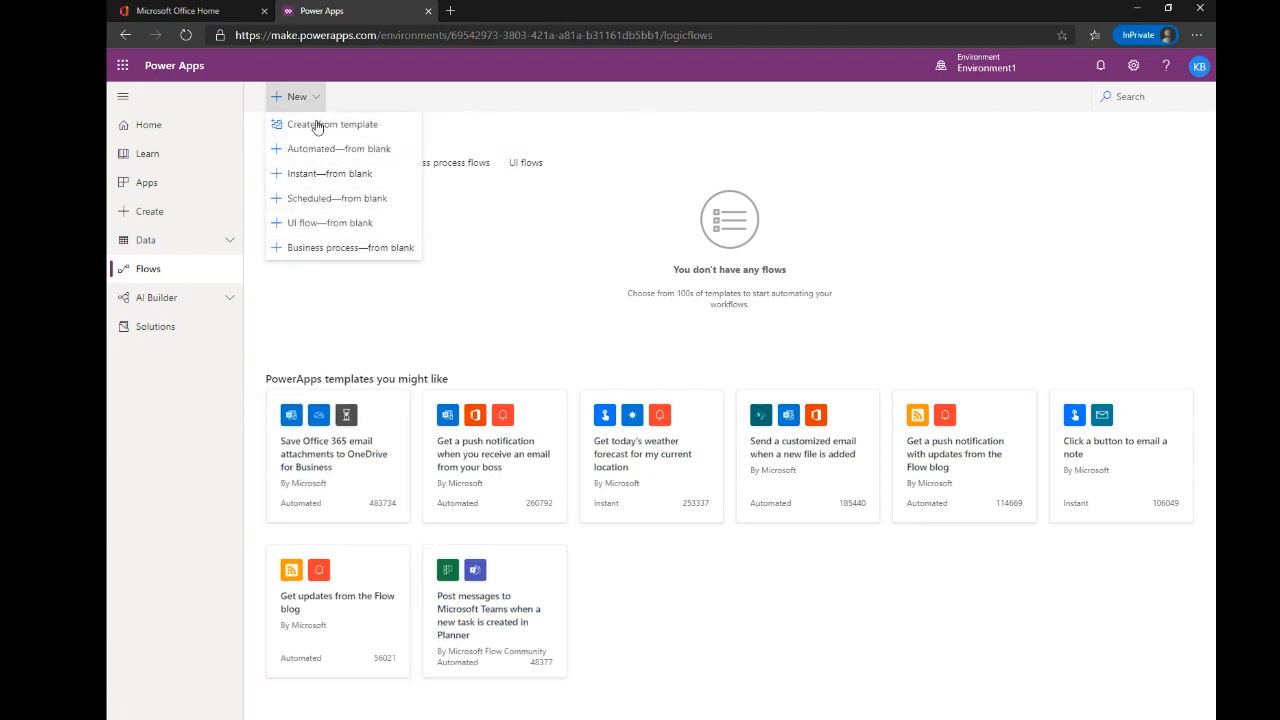
pyautogui.click(518, 263)
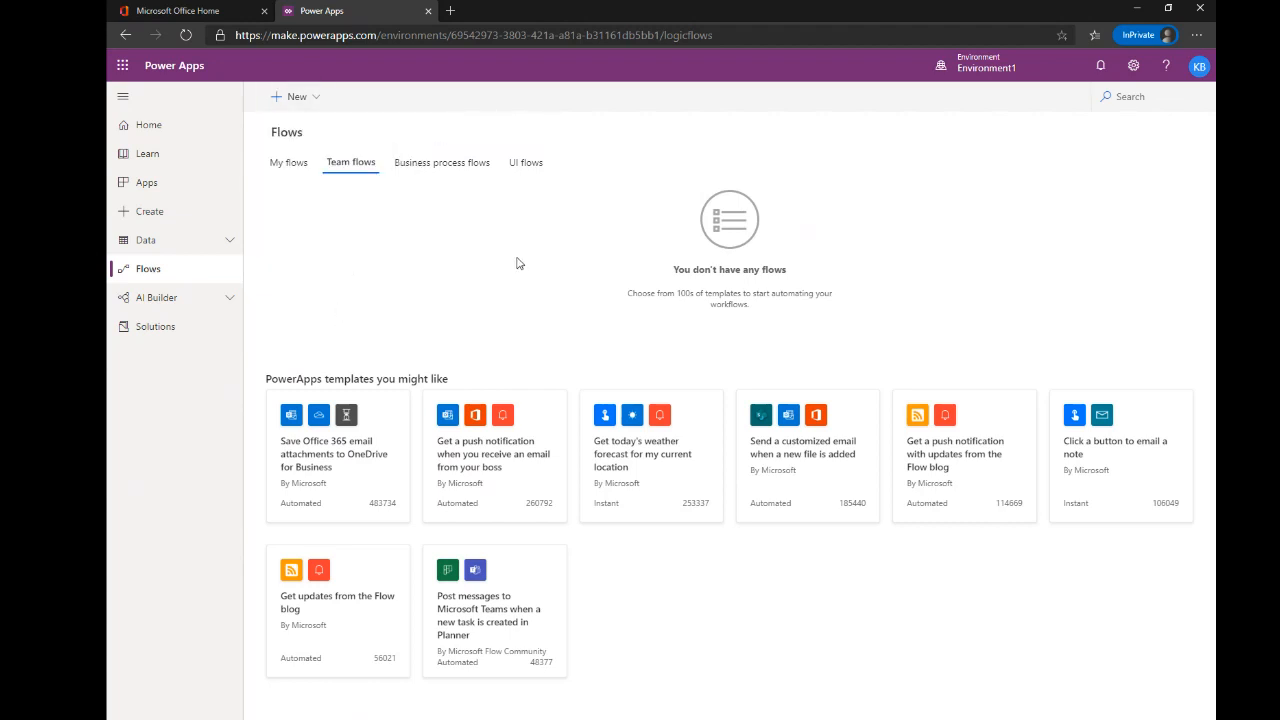
pyautogui.click(467, 168)
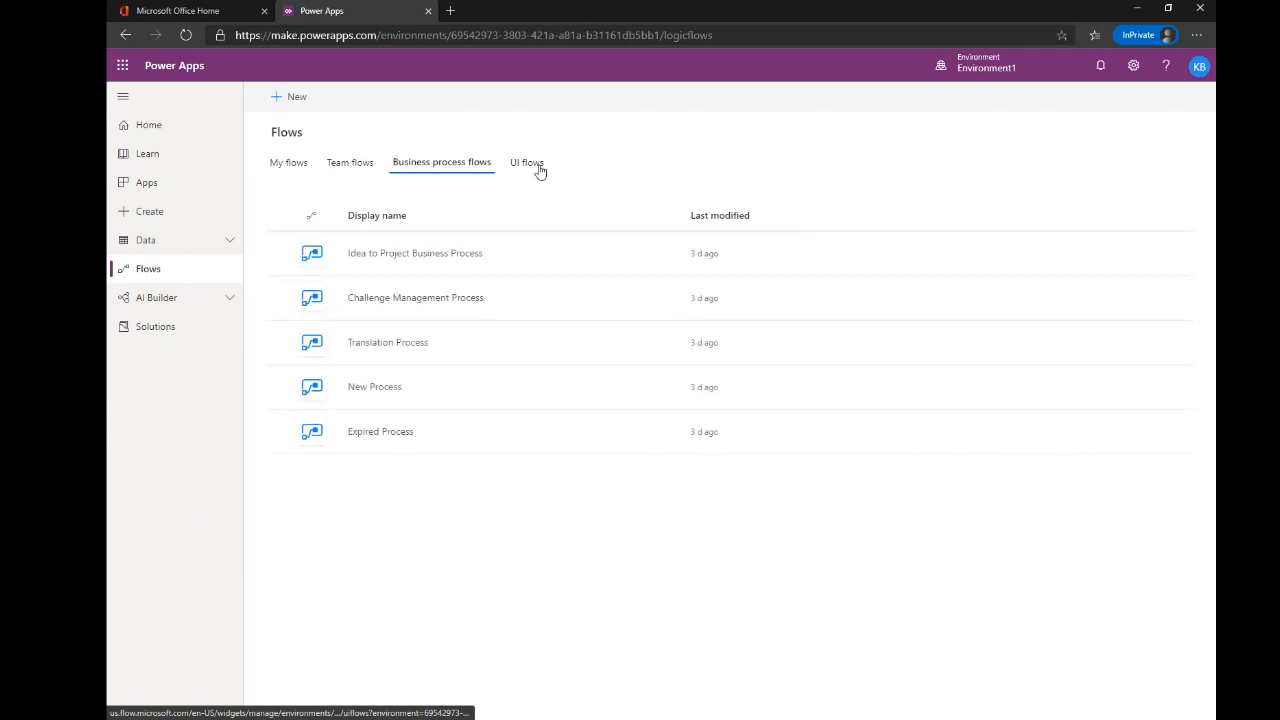
pyautogui.click(539, 169)
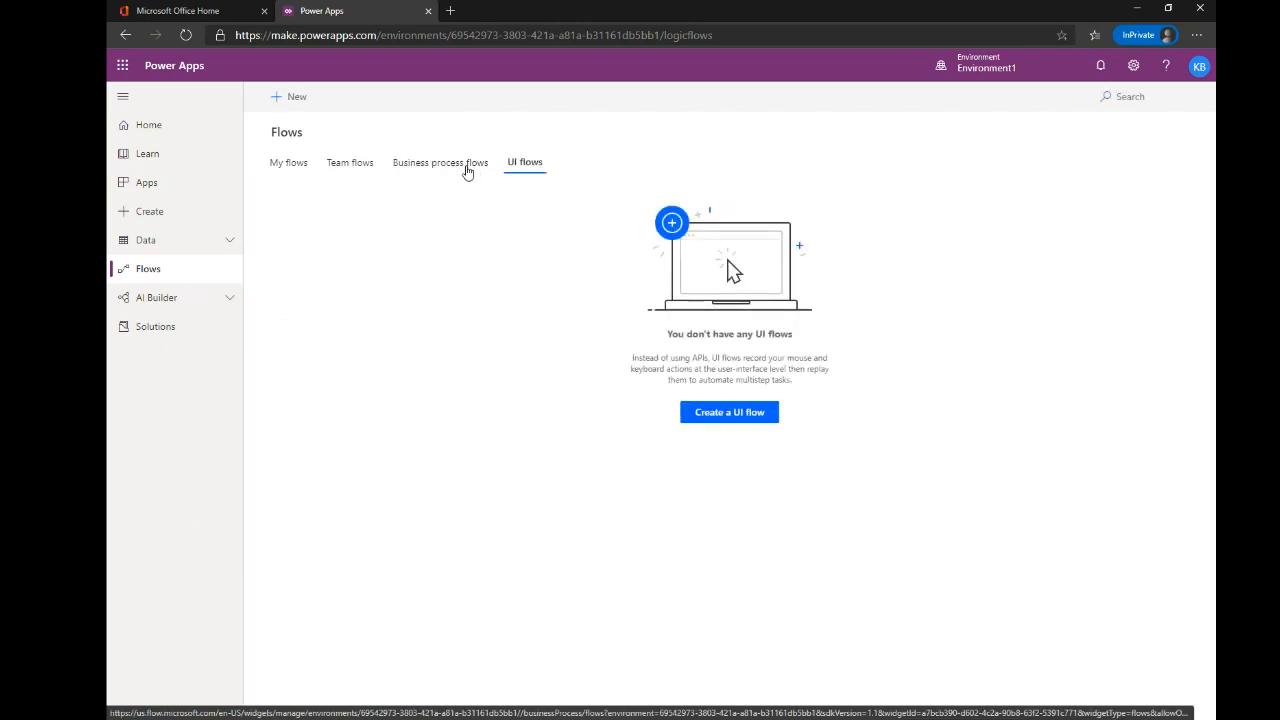
pyautogui.click(284, 170)
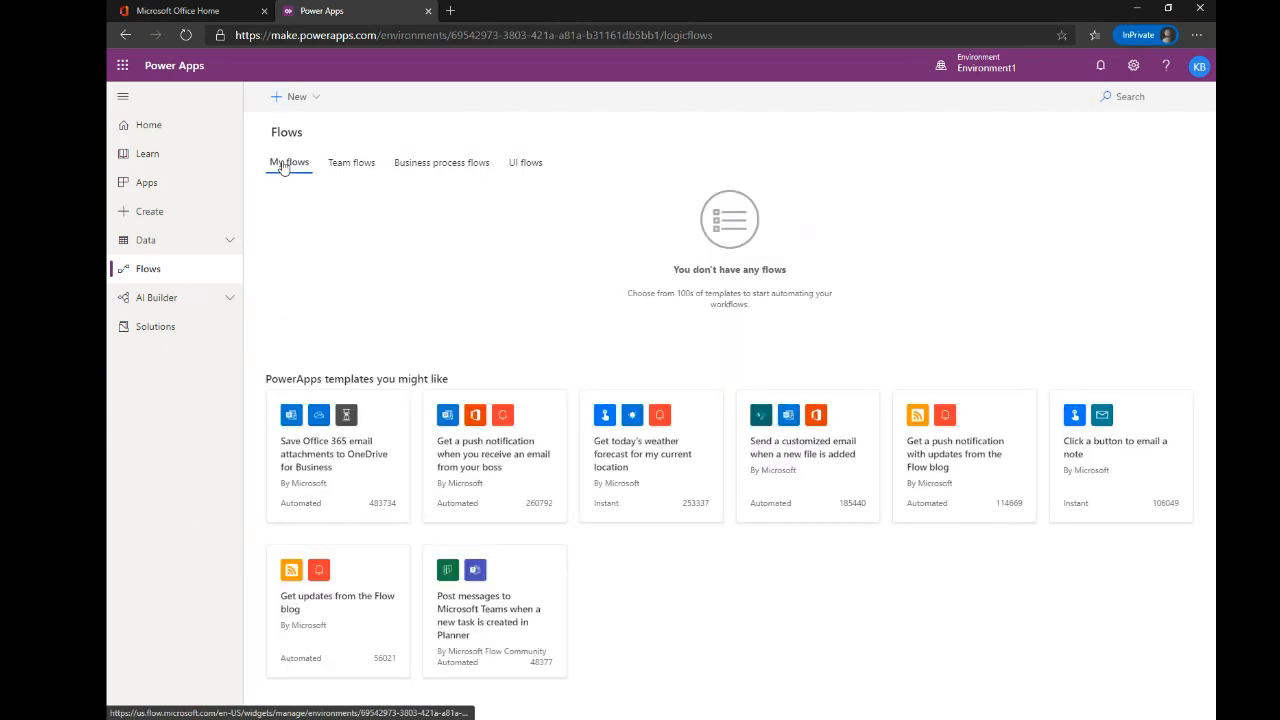
pyautogui.click(229, 300)
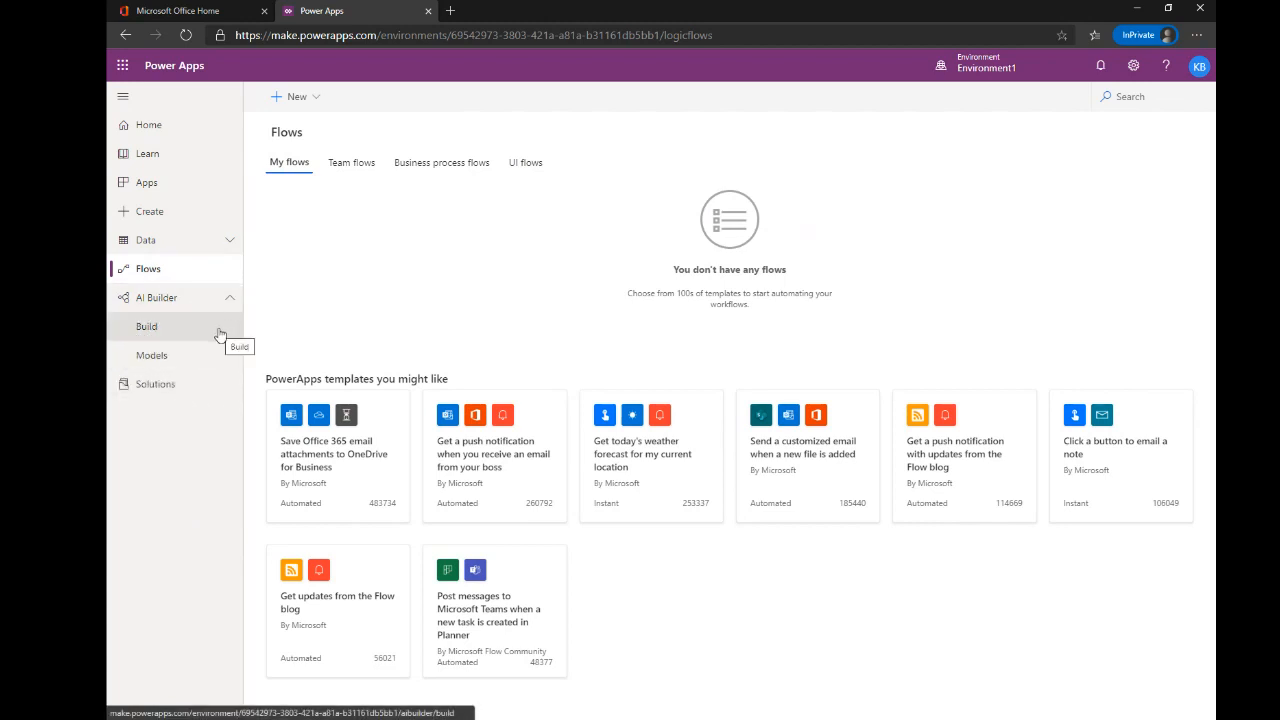
# Browse the AI Builder Build page and its model options.
pyautogui.click(201, 333)
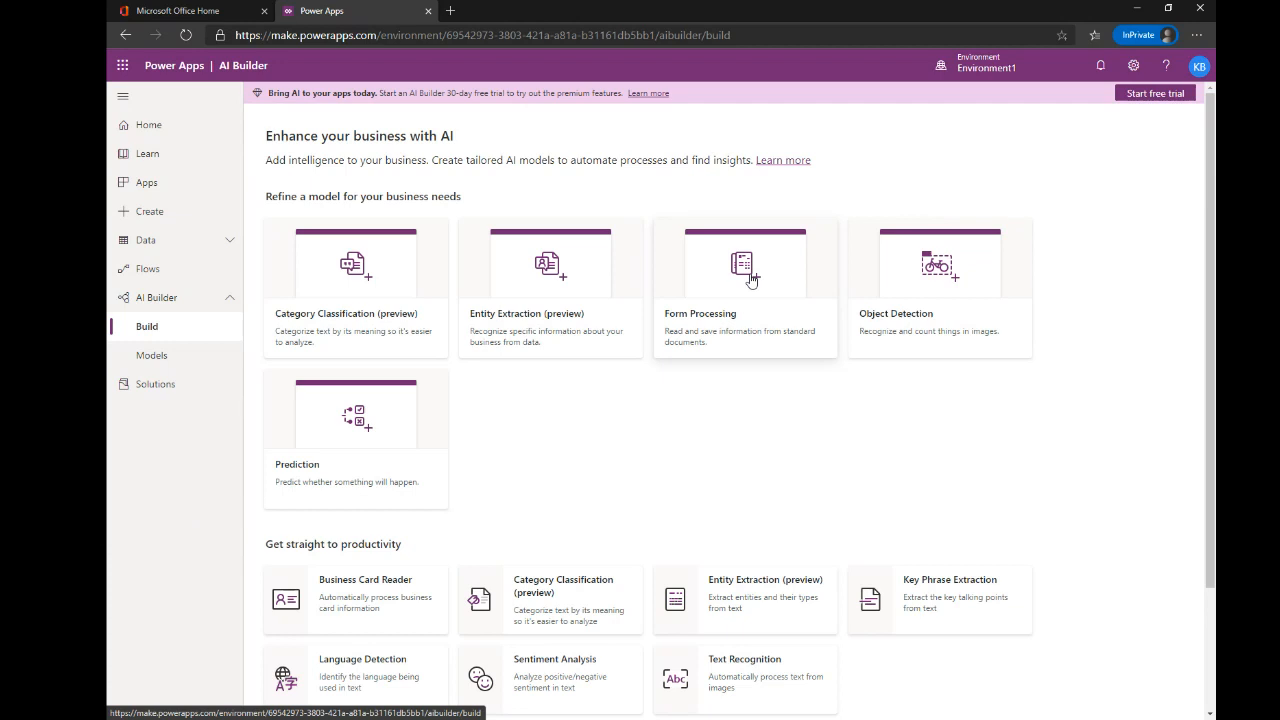
pyautogui.scroll(-2, 703, 466)
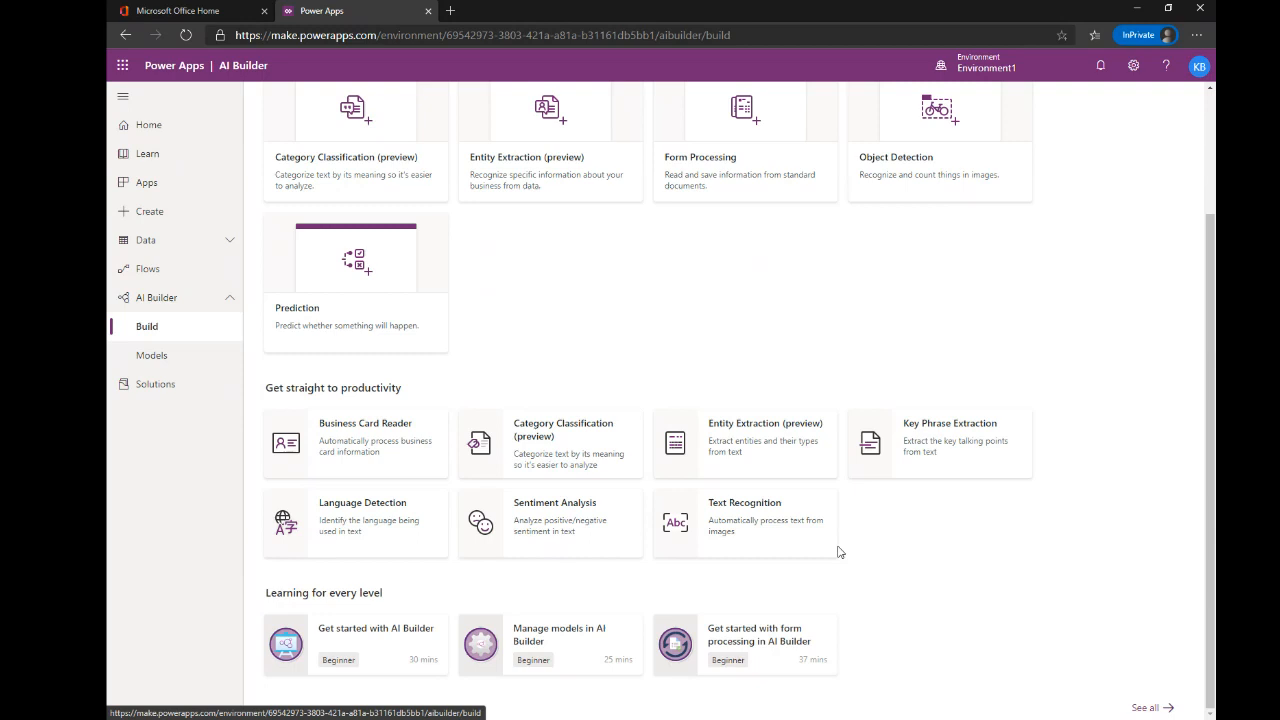
pyautogui.scroll(2, 940, 508)
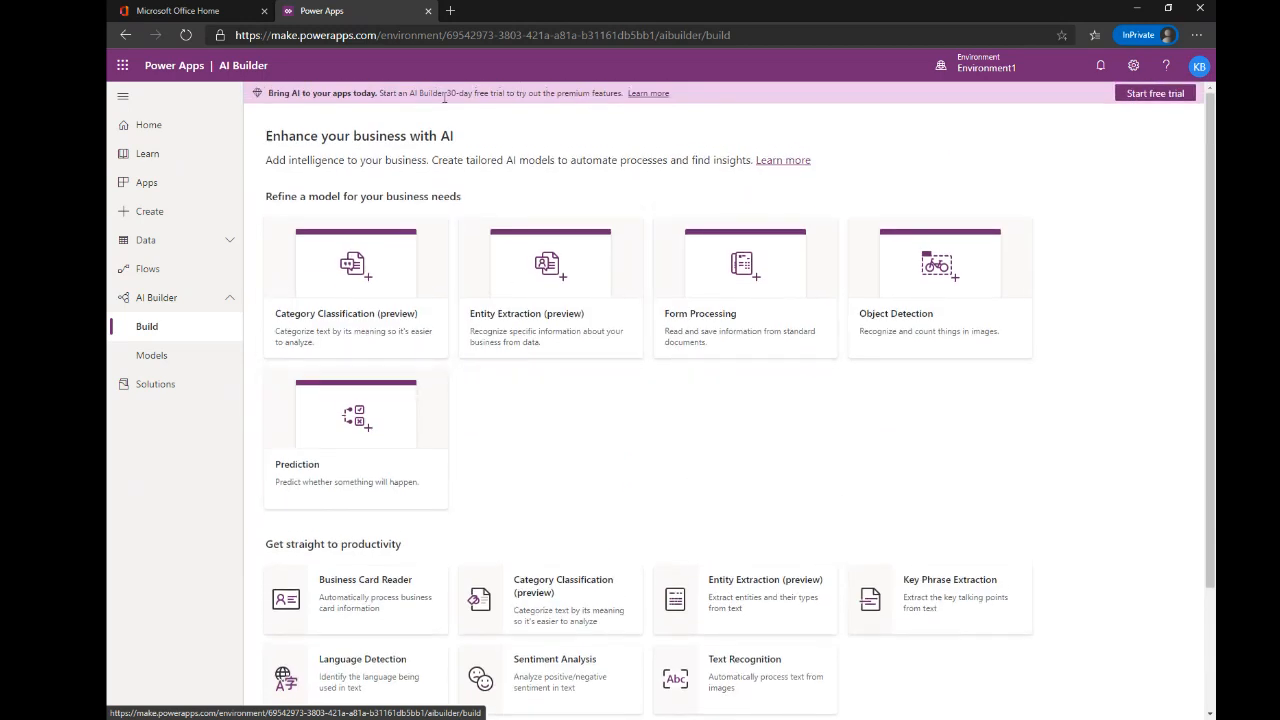
pyautogui.moveTo(445, 93); pyautogui.dragTo(497, 93)
pyautogui.click(512, 114)
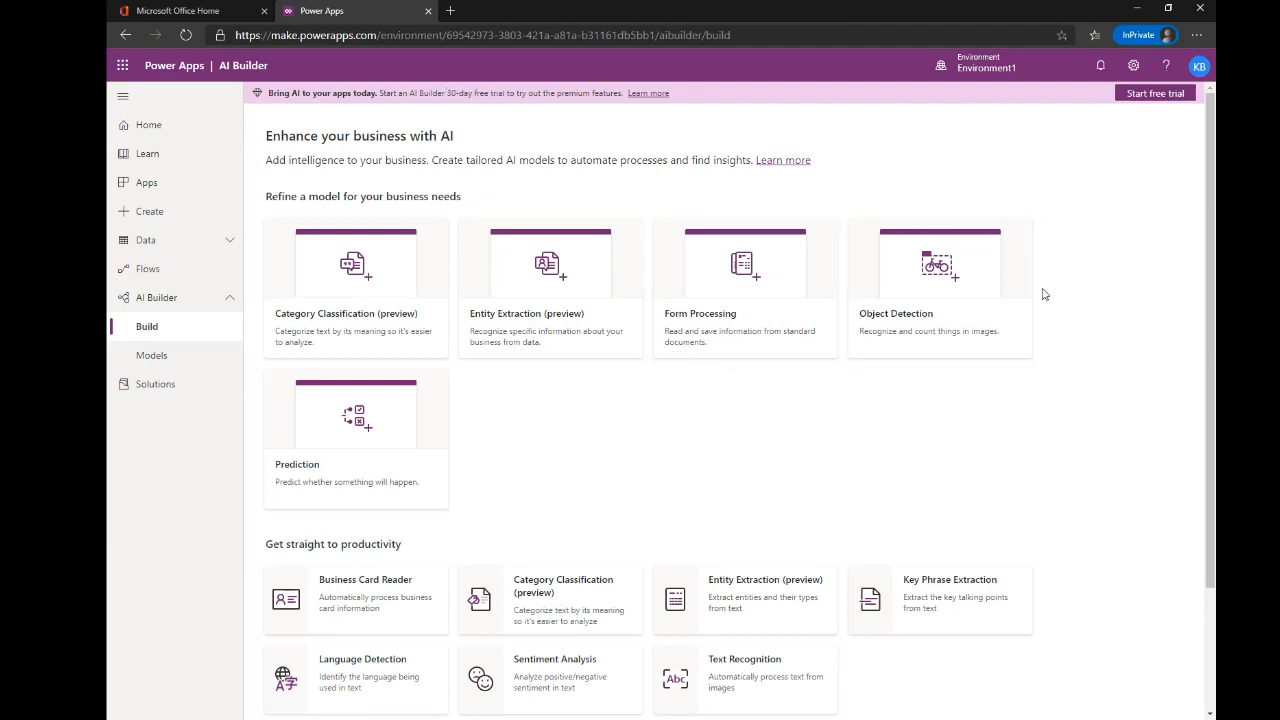
# View AI Builder models shared with me, then go to the Solutions list.
pyautogui.click(154, 356)
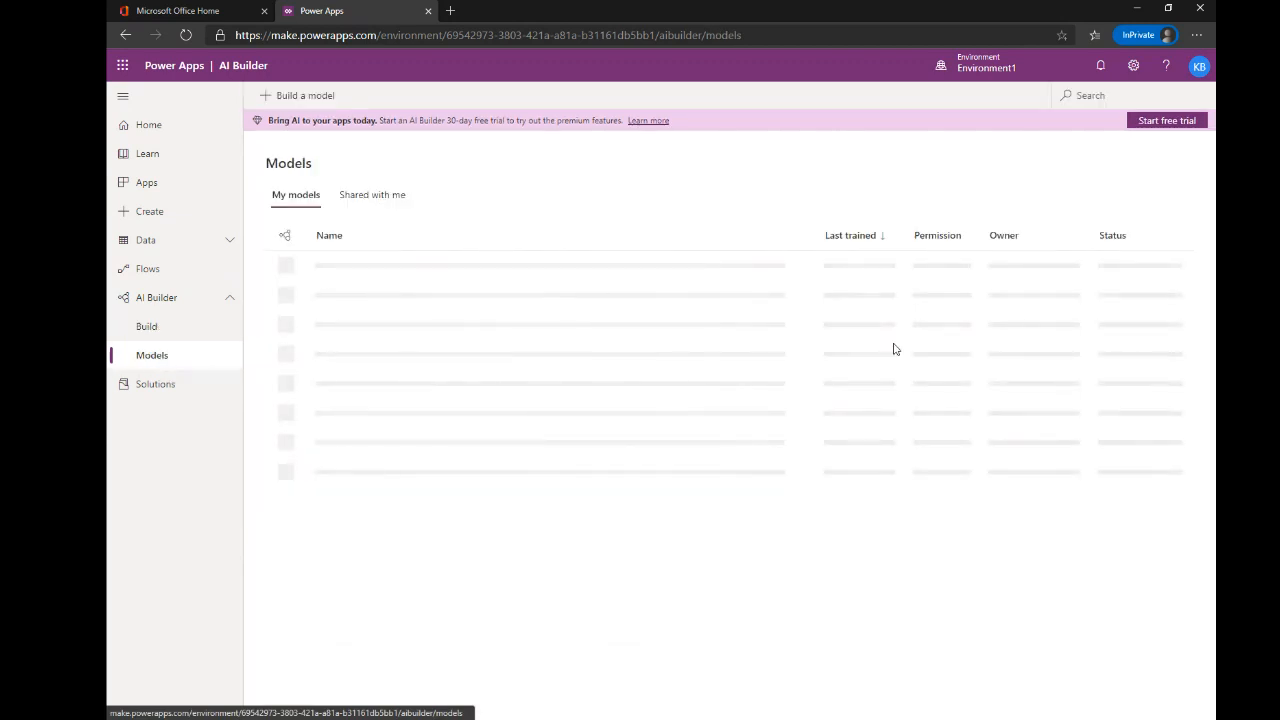
pyautogui.click(375, 200)
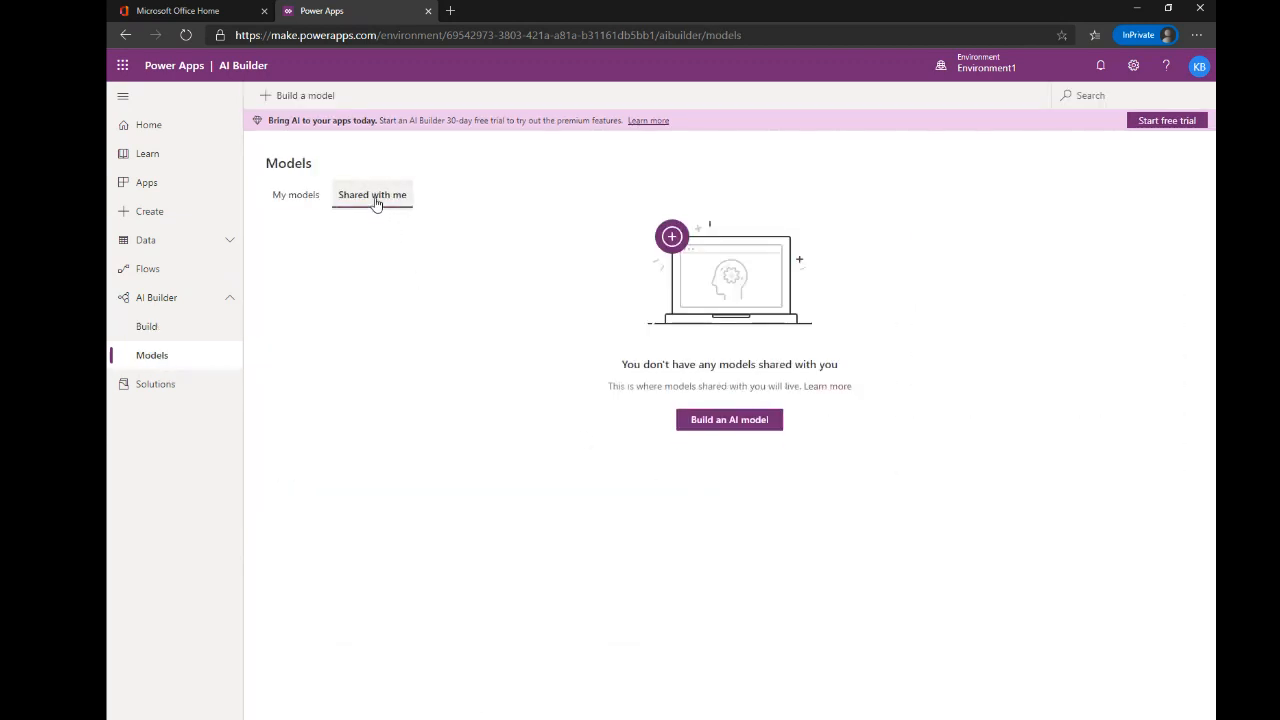
pyautogui.click(174, 392)
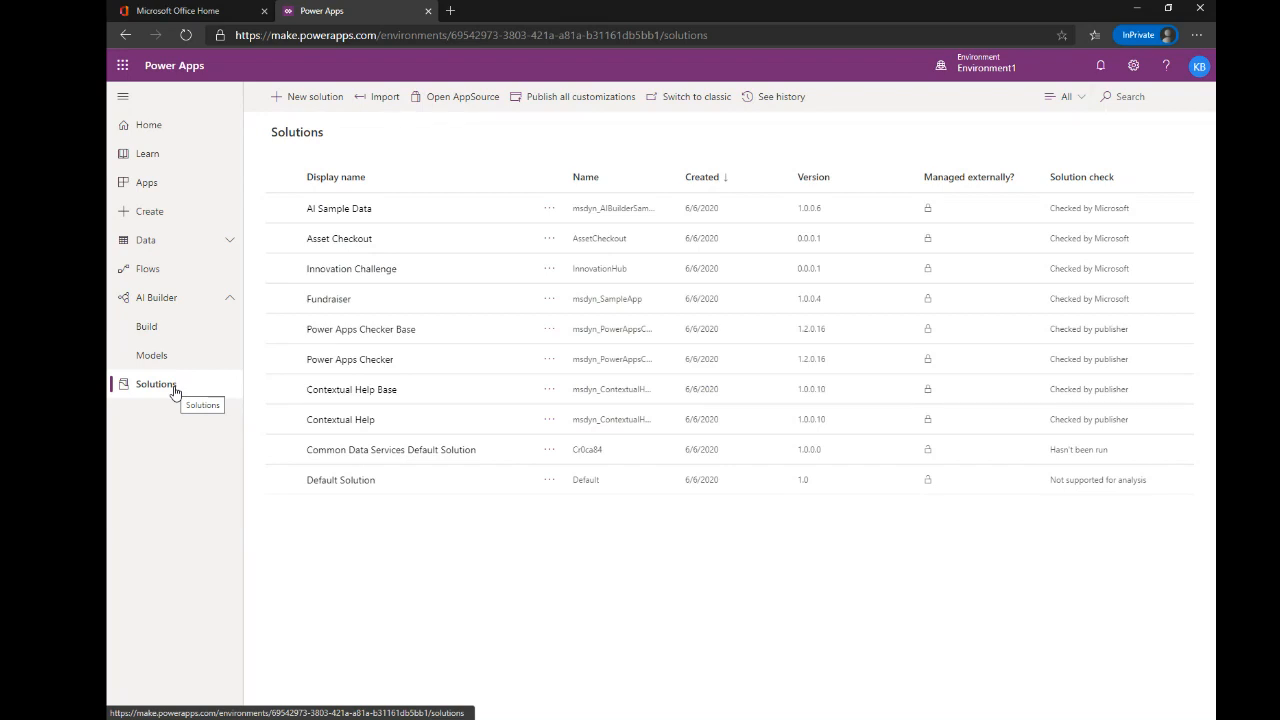
# Create a solution with display name 'Test' and publisher CDS Default Publisher.
pyautogui.click(310, 97)
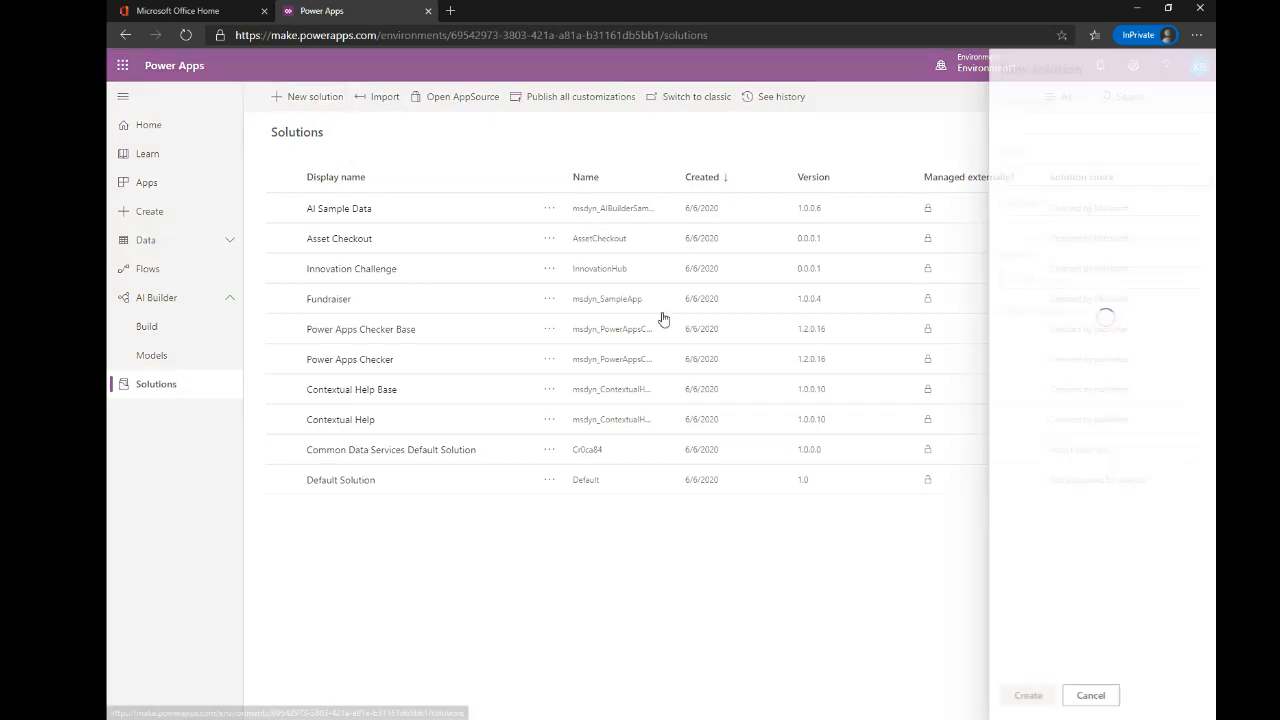
pyautogui.click(1071, 123)
pyautogui.write('TEst')
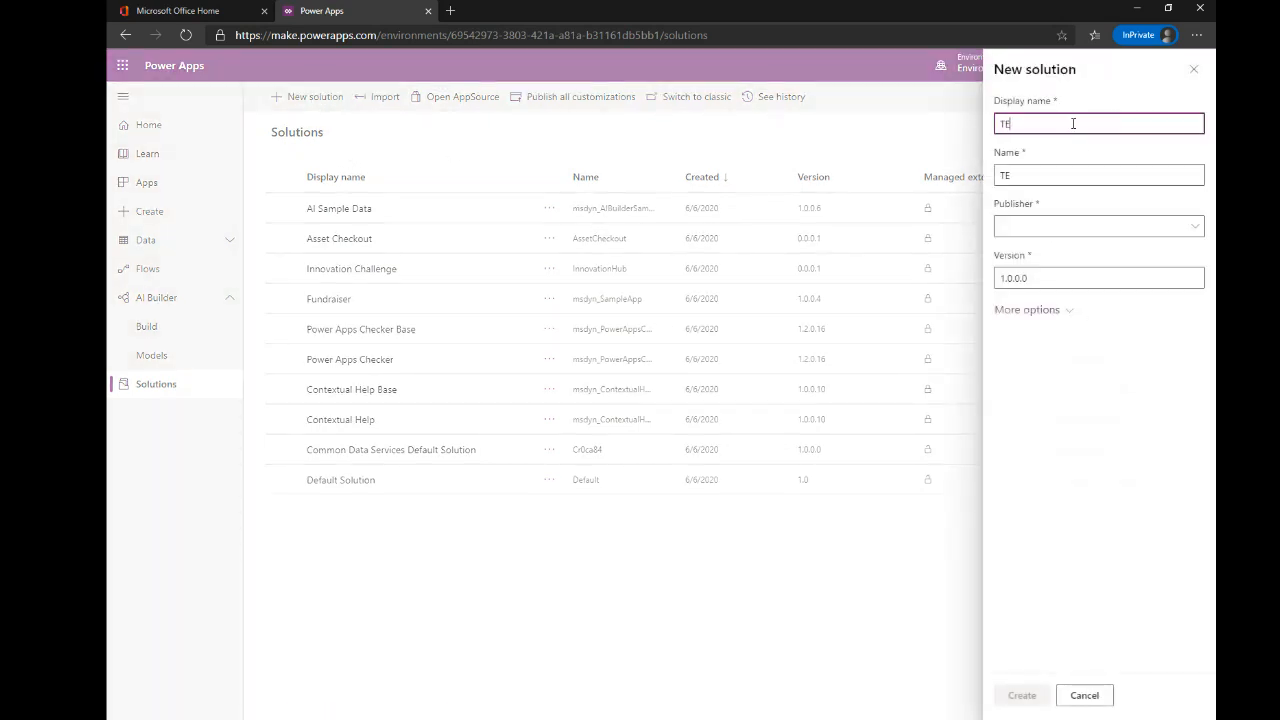
pyautogui.press('BackSpace')
pyautogui.press('BackSpace')
pyautogui.press('BackSpace')
pyautogui.write('est')
pyautogui.click(1056, 228)
pyautogui.click(1061, 272)
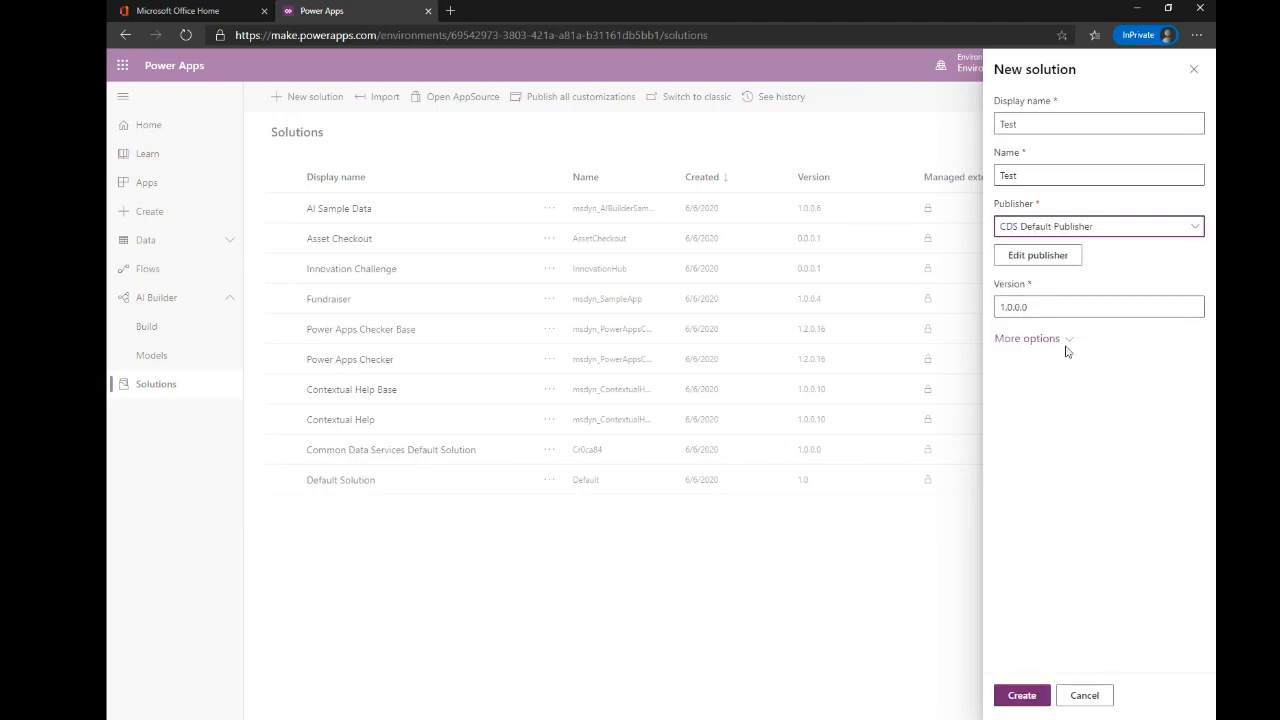
pyautogui.click(1022, 696)
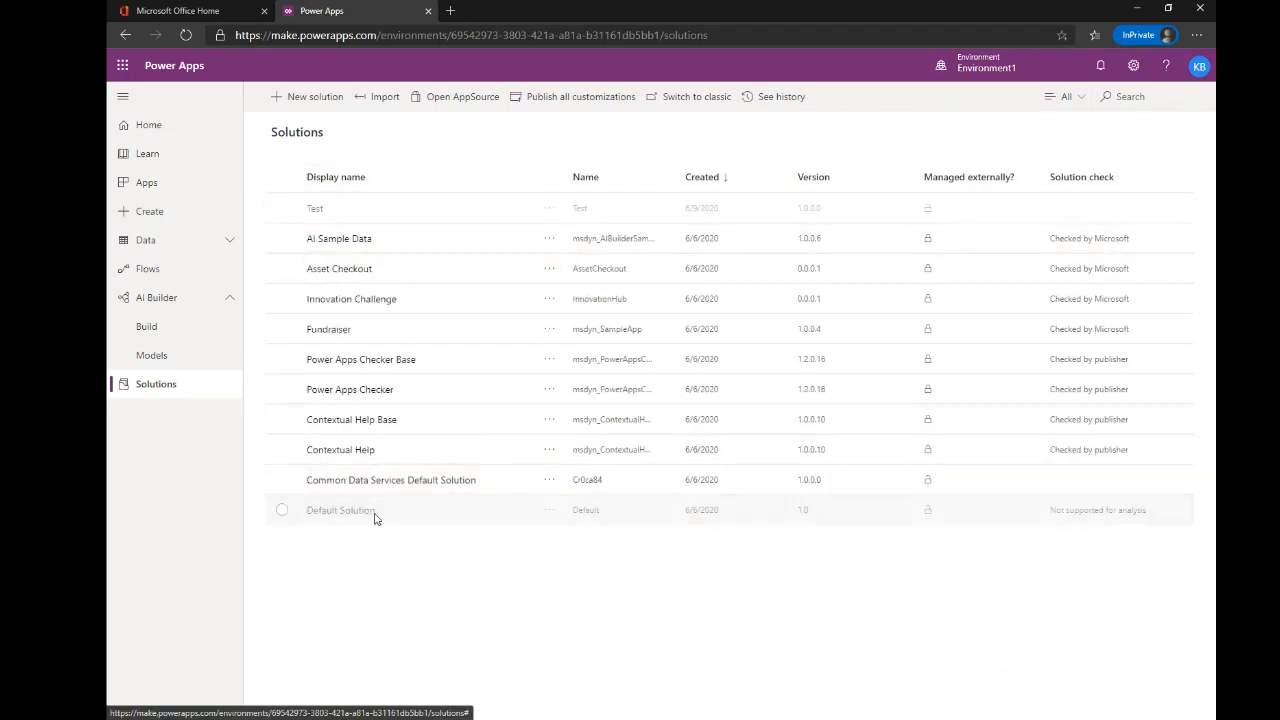
# Open the Default Solution, look at its New and more-actions menus, then return to Home.
pyautogui.click(283, 514)
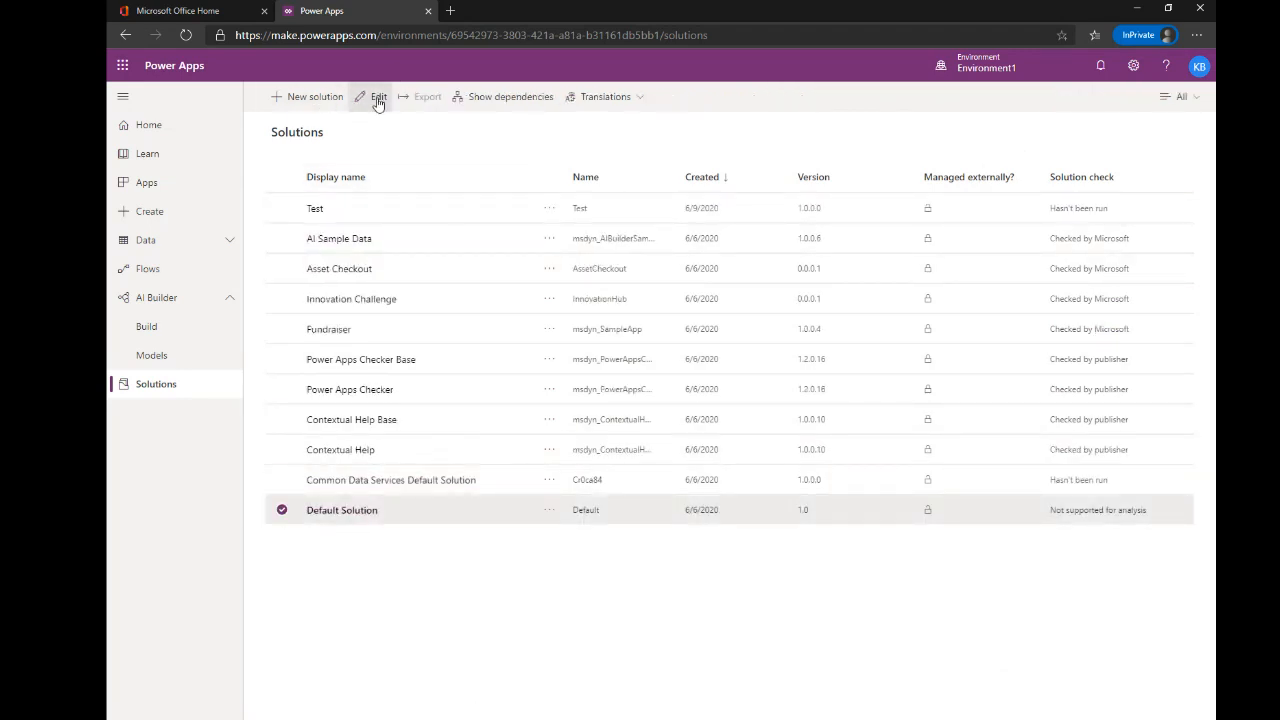
pyautogui.click(356, 511)
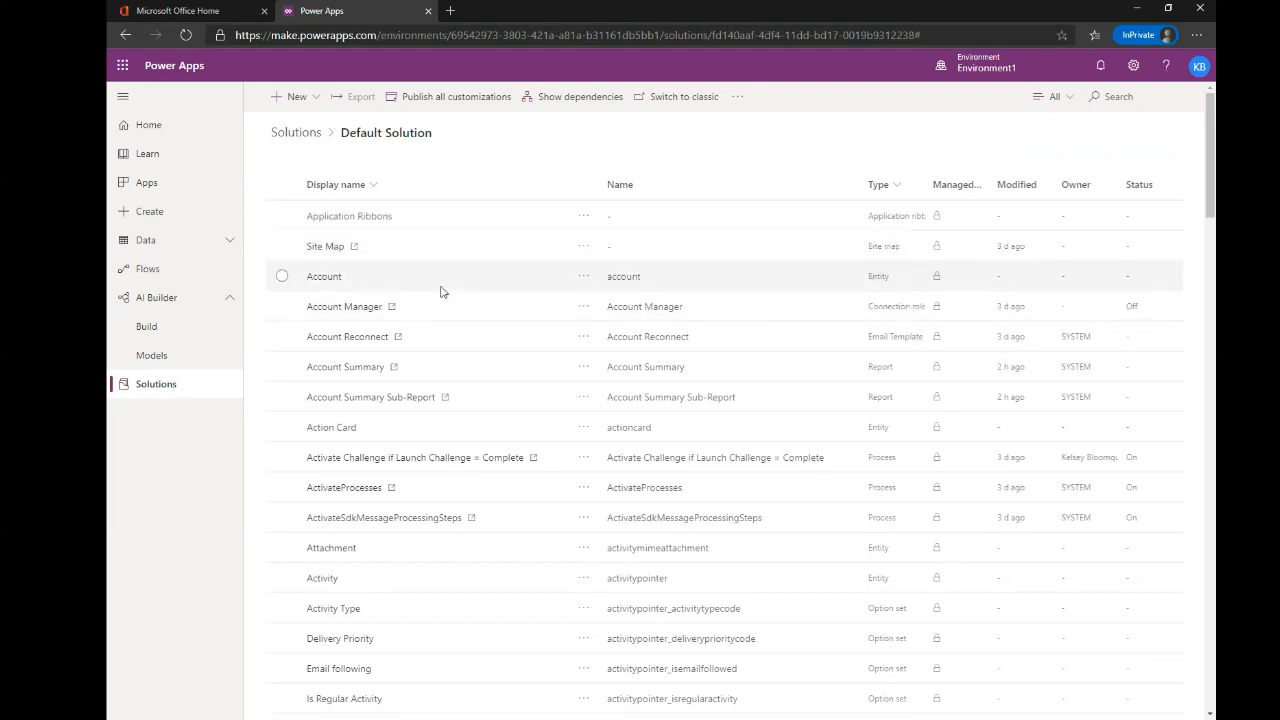
pyautogui.click(293, 96)
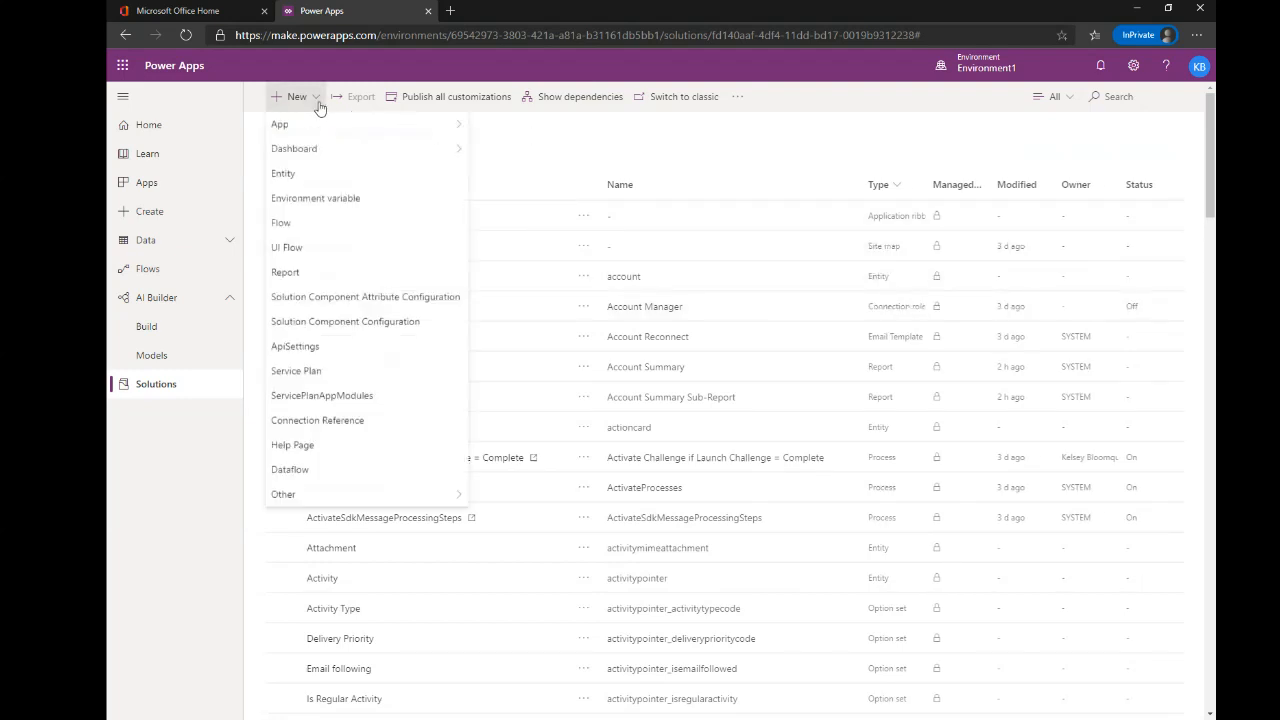
pyautogui.click(728, 135)
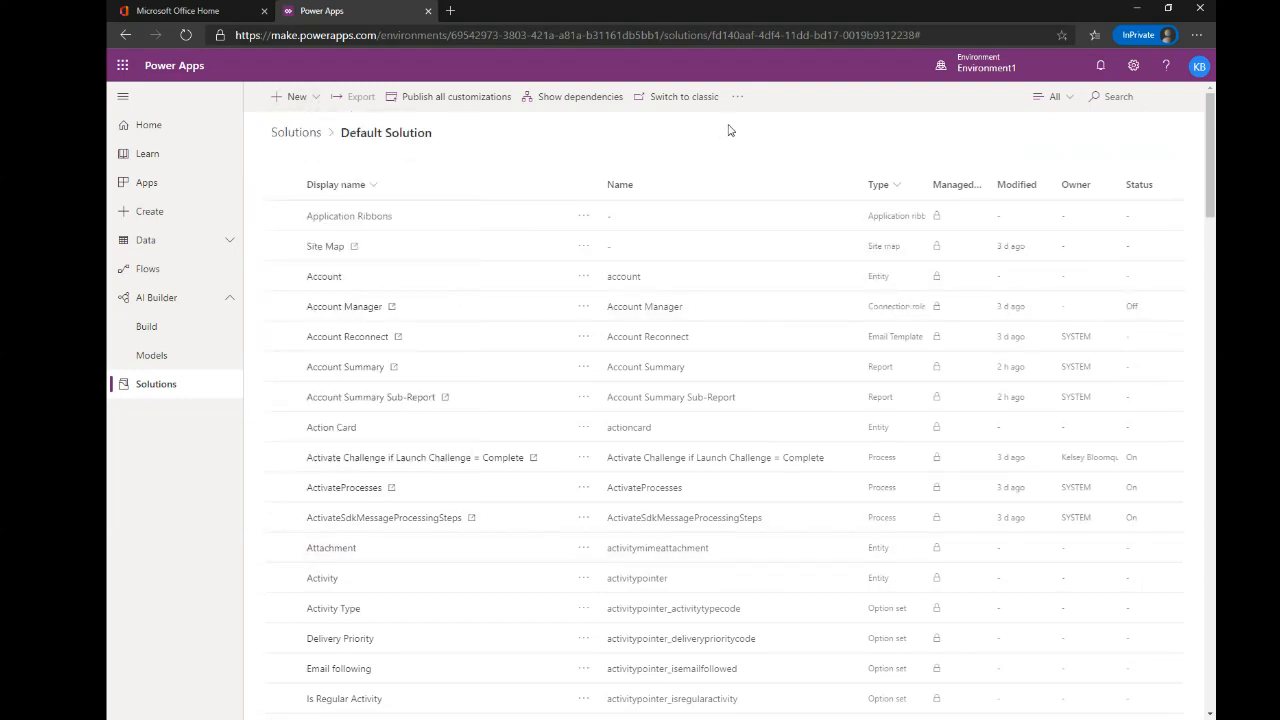
pyautogui.click(739, 98)
pyautogui.click(656, 137)
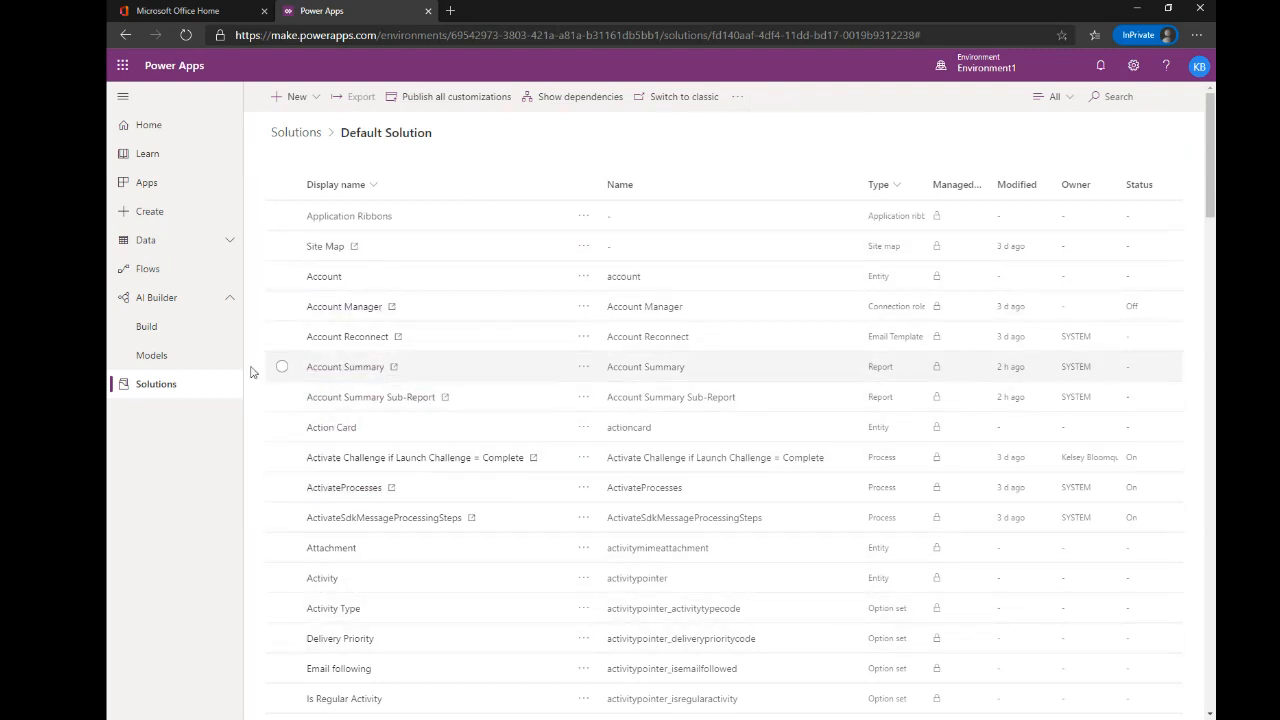
pyautogui.click(148, 127)
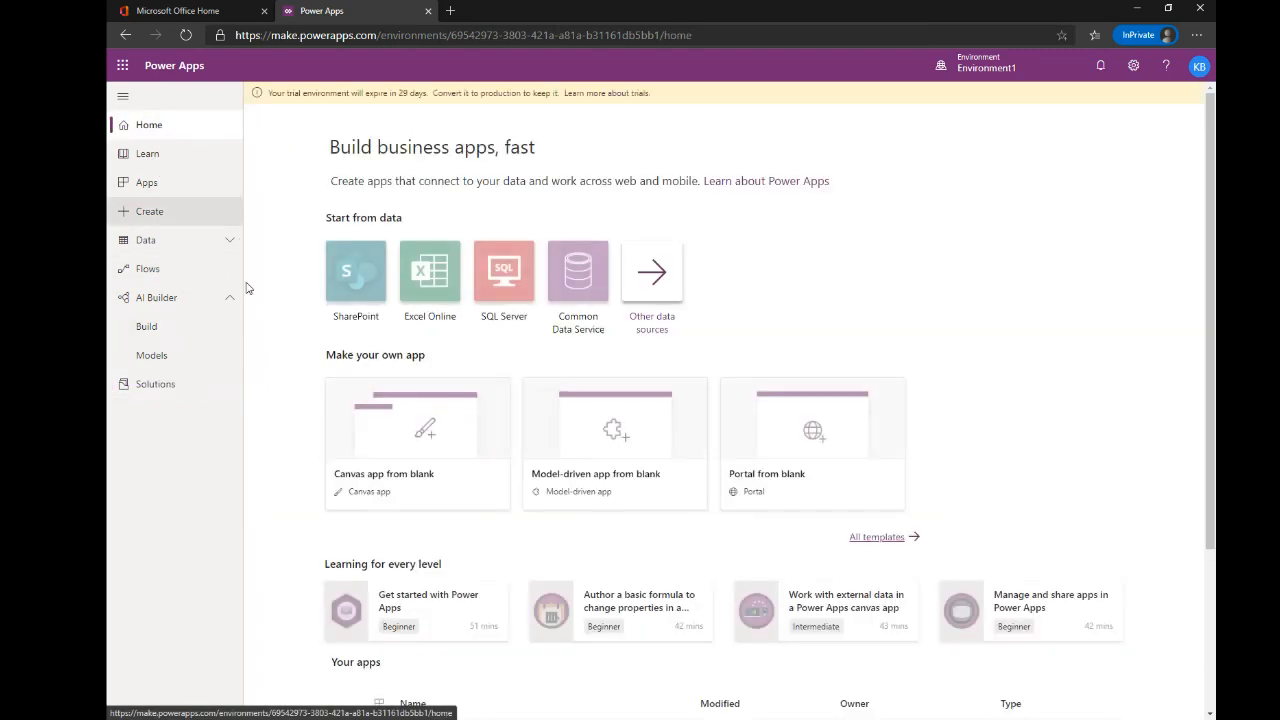